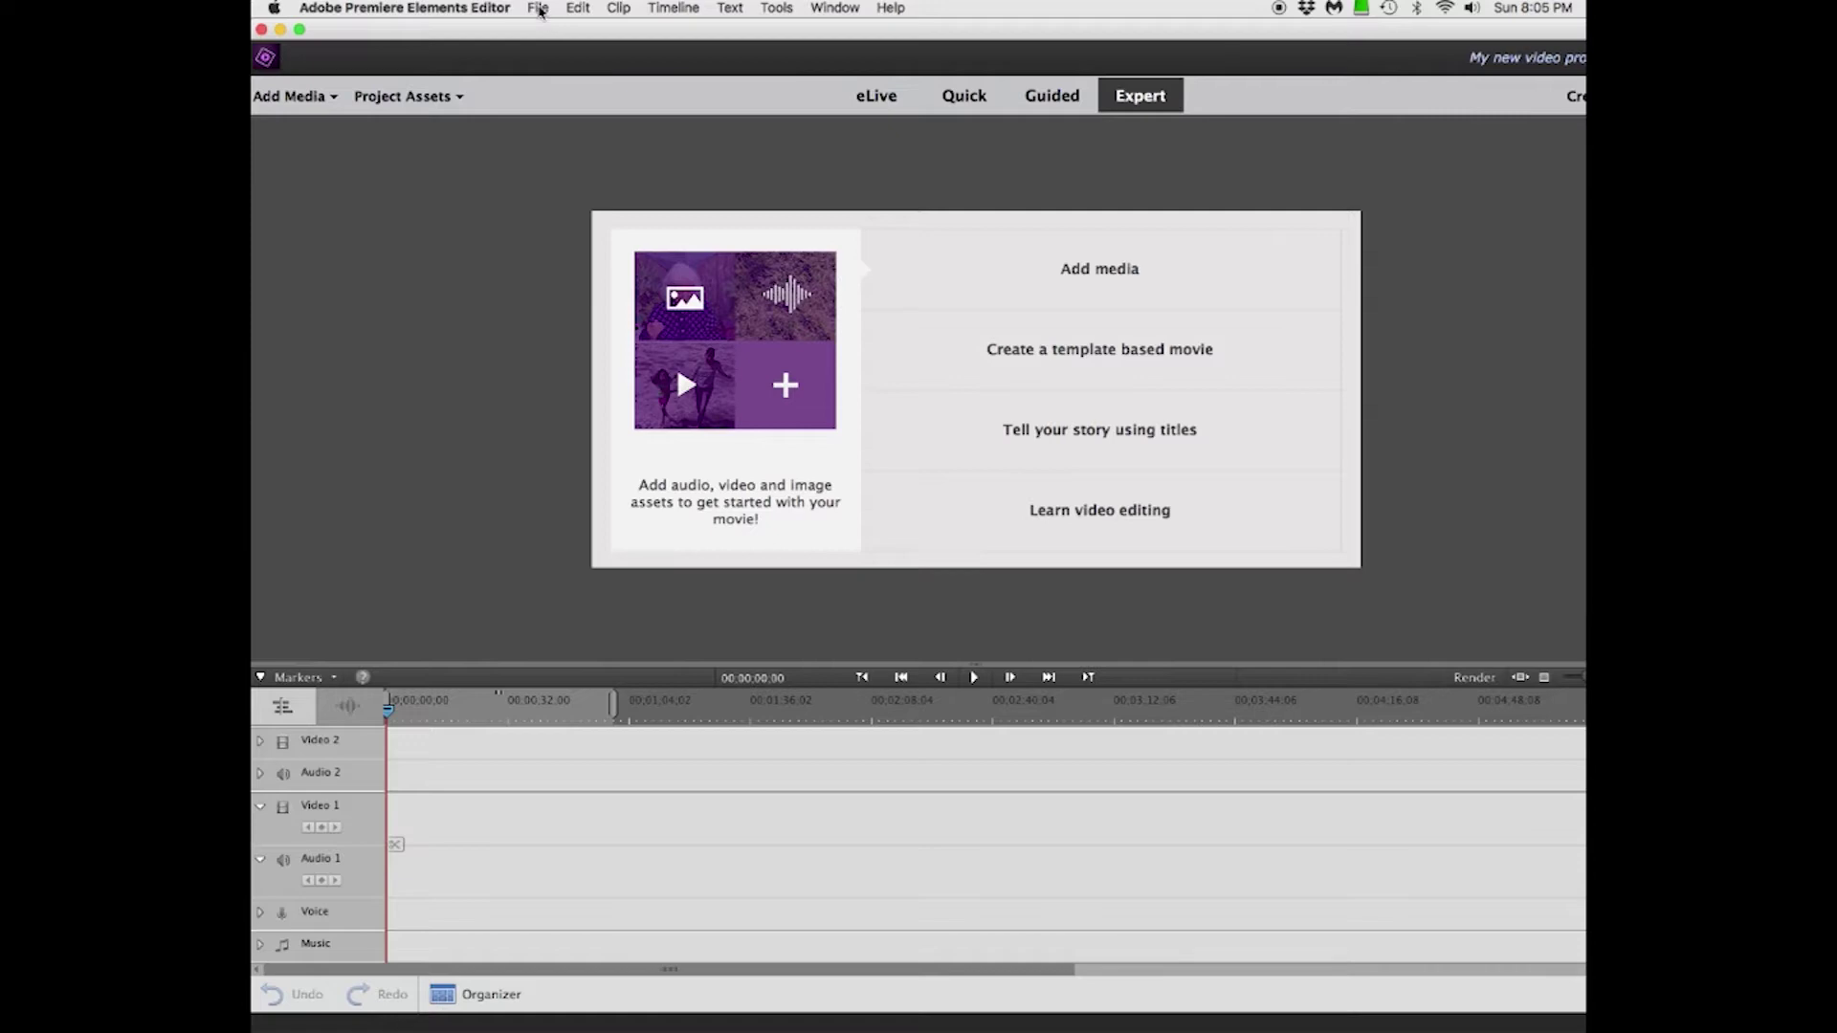
# Step: Import pose 1 through pose 31.jpg from the new jumping folder via Add Media > Files and folders
pyautogui.click(538, 10)
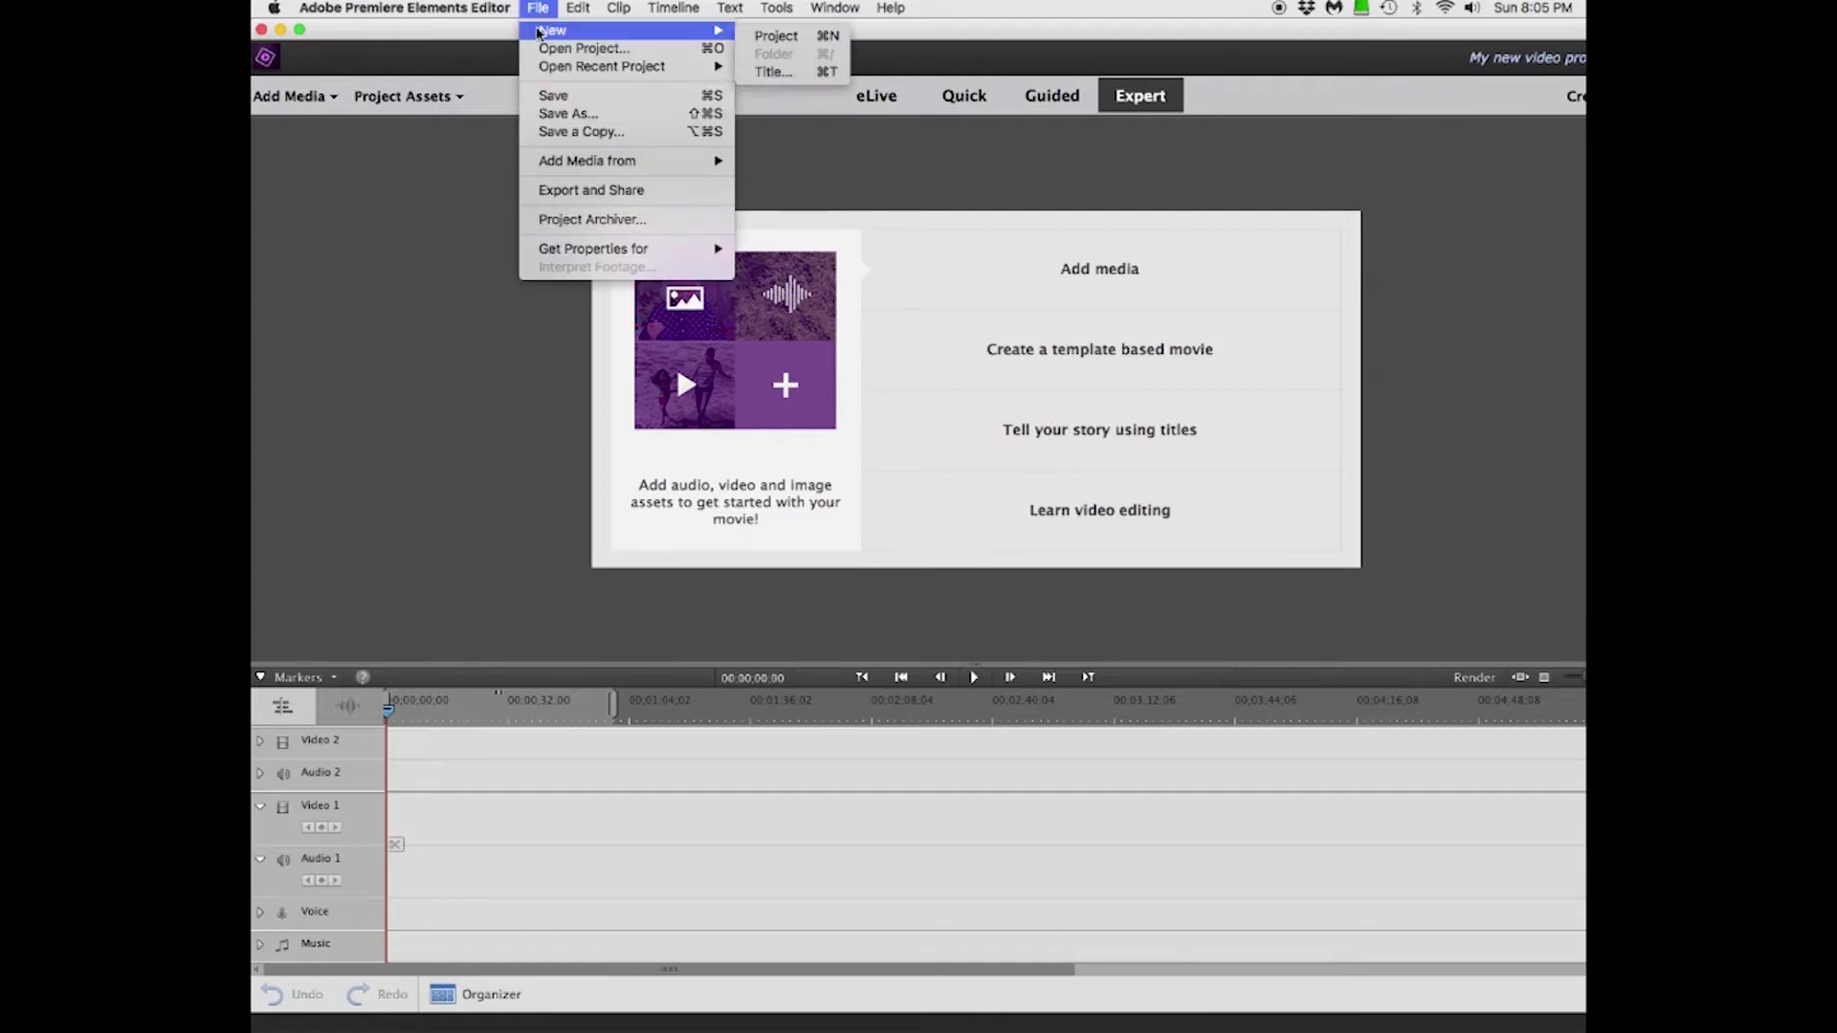
pyautogui.moveTo(553, 31)
pyautogui.click(538, 8)
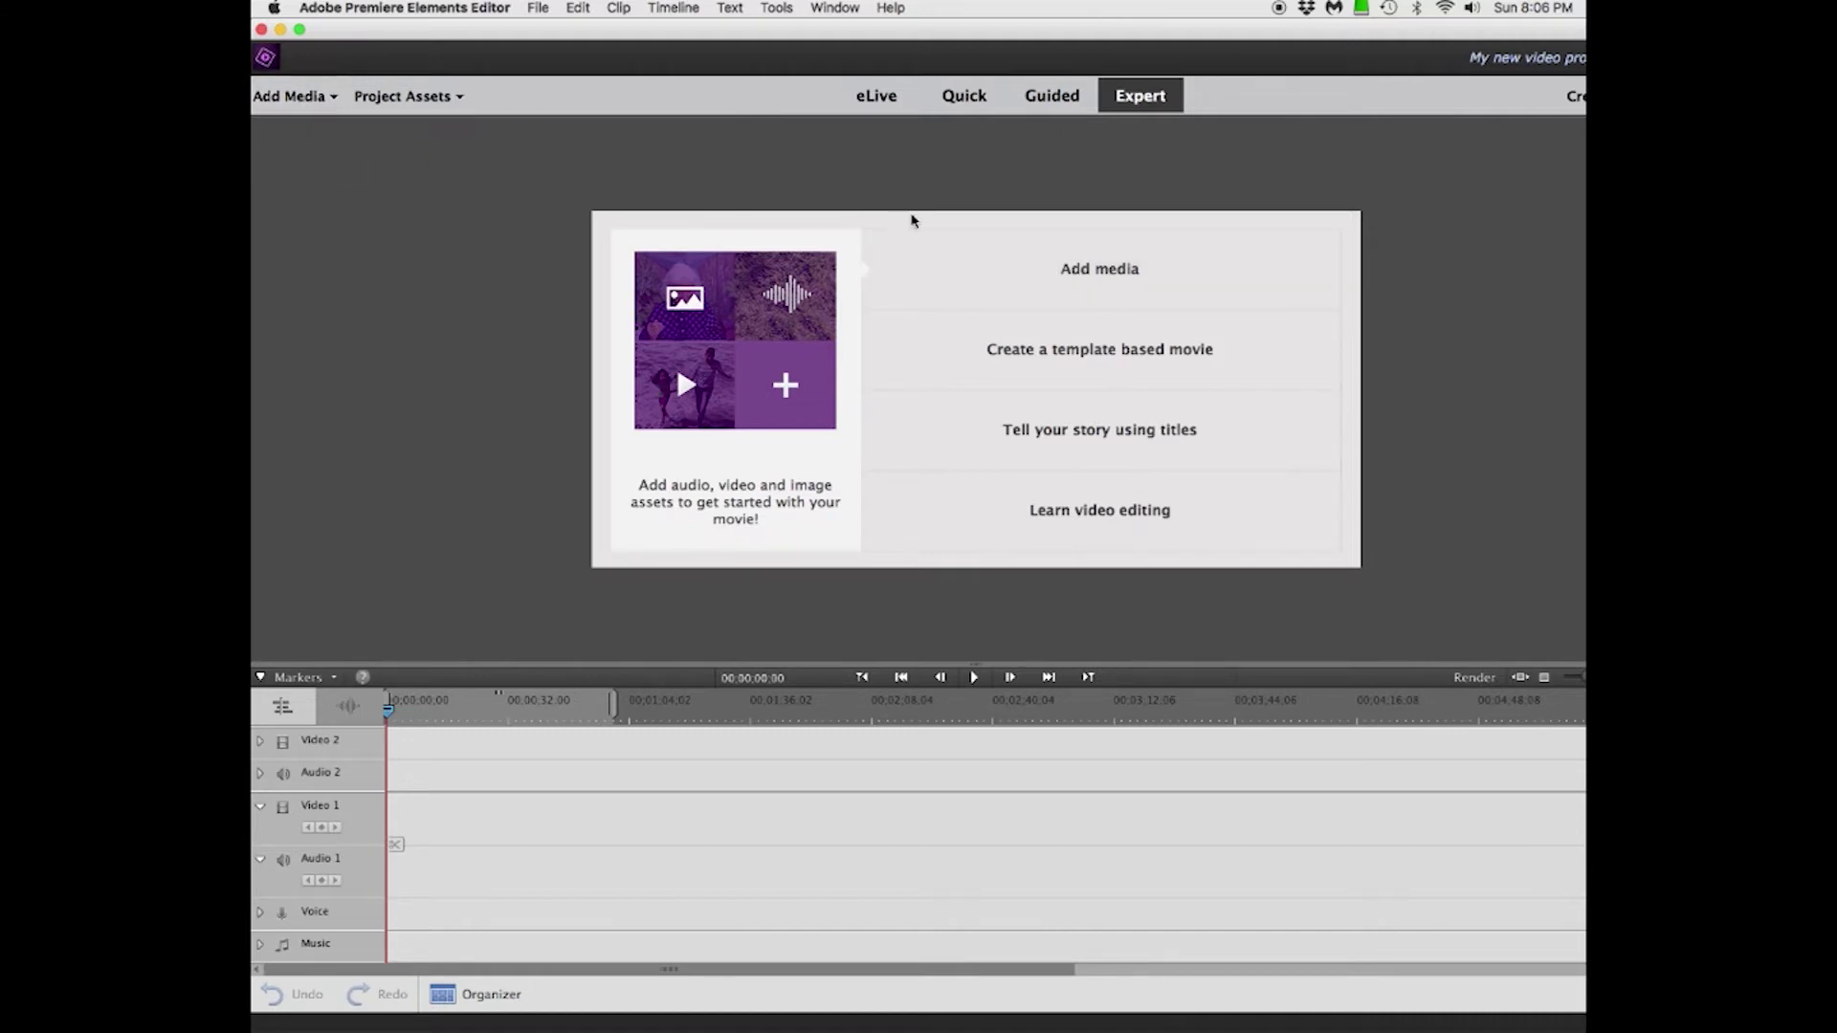
pyautogui.click(1088, 265)
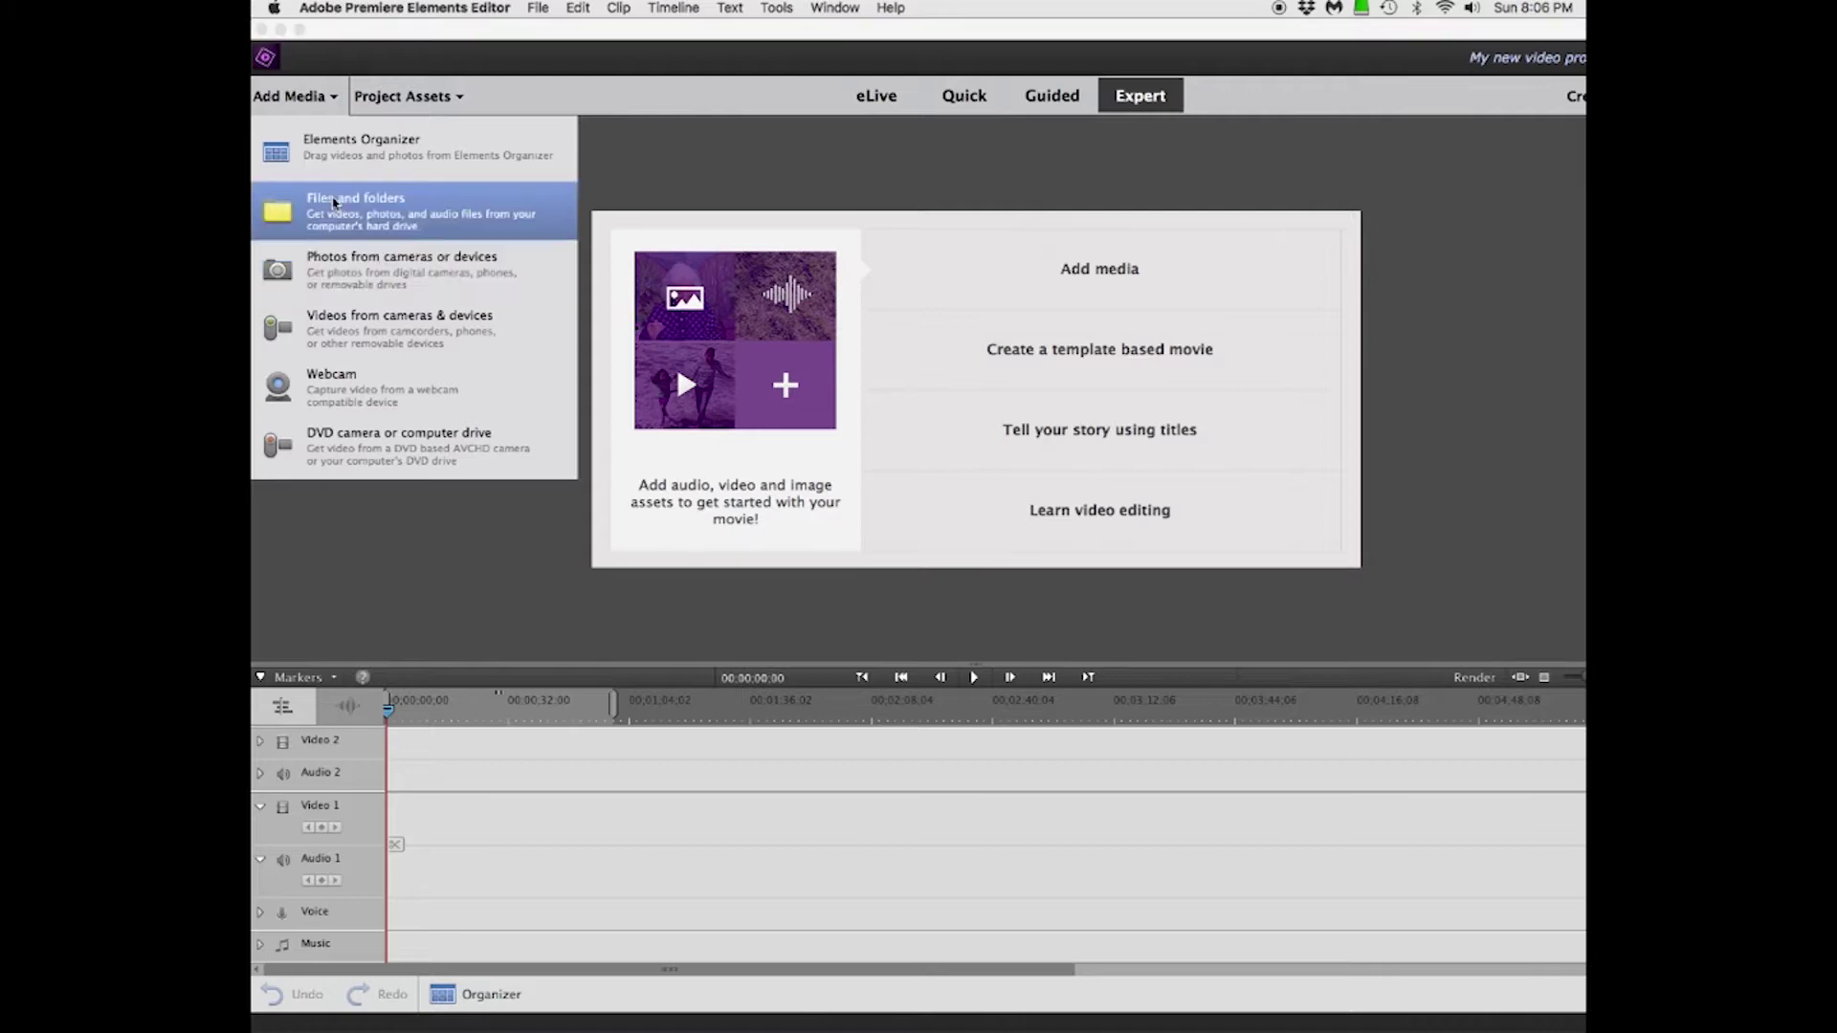
pyautogui.click(335, 202)
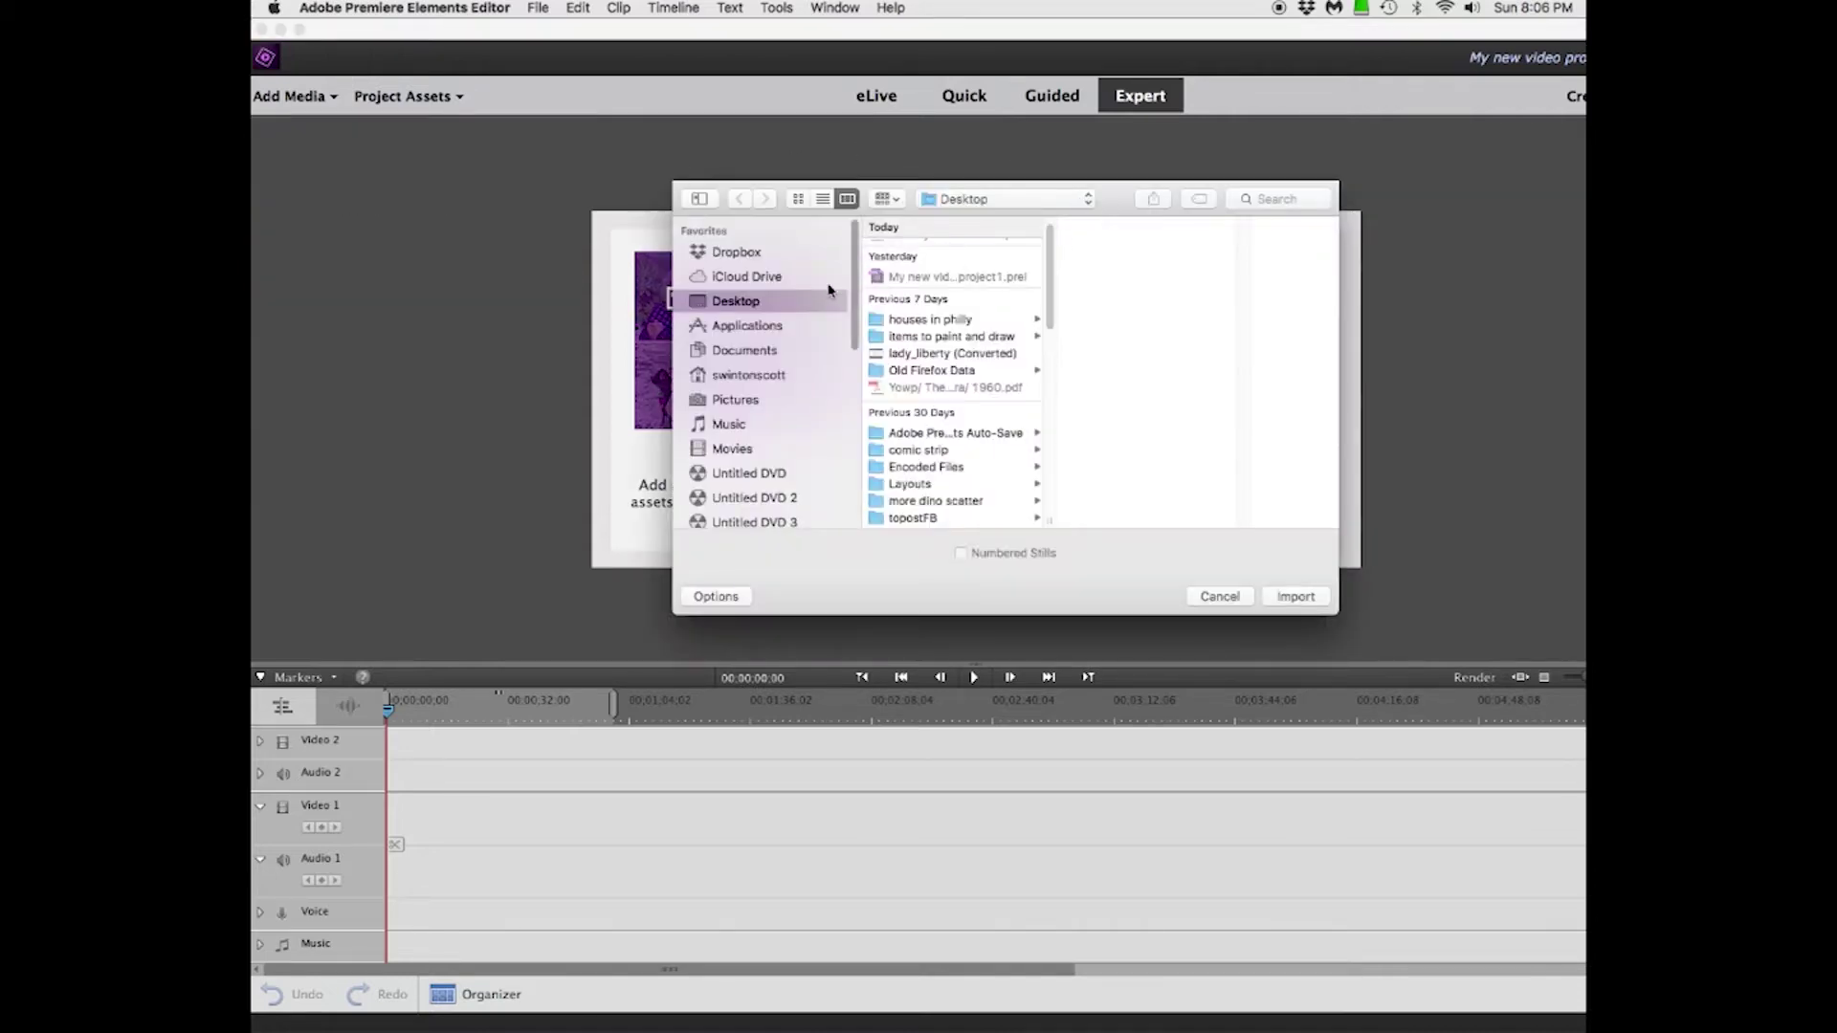
pyautogui.scroll(-2, 1048, 291)
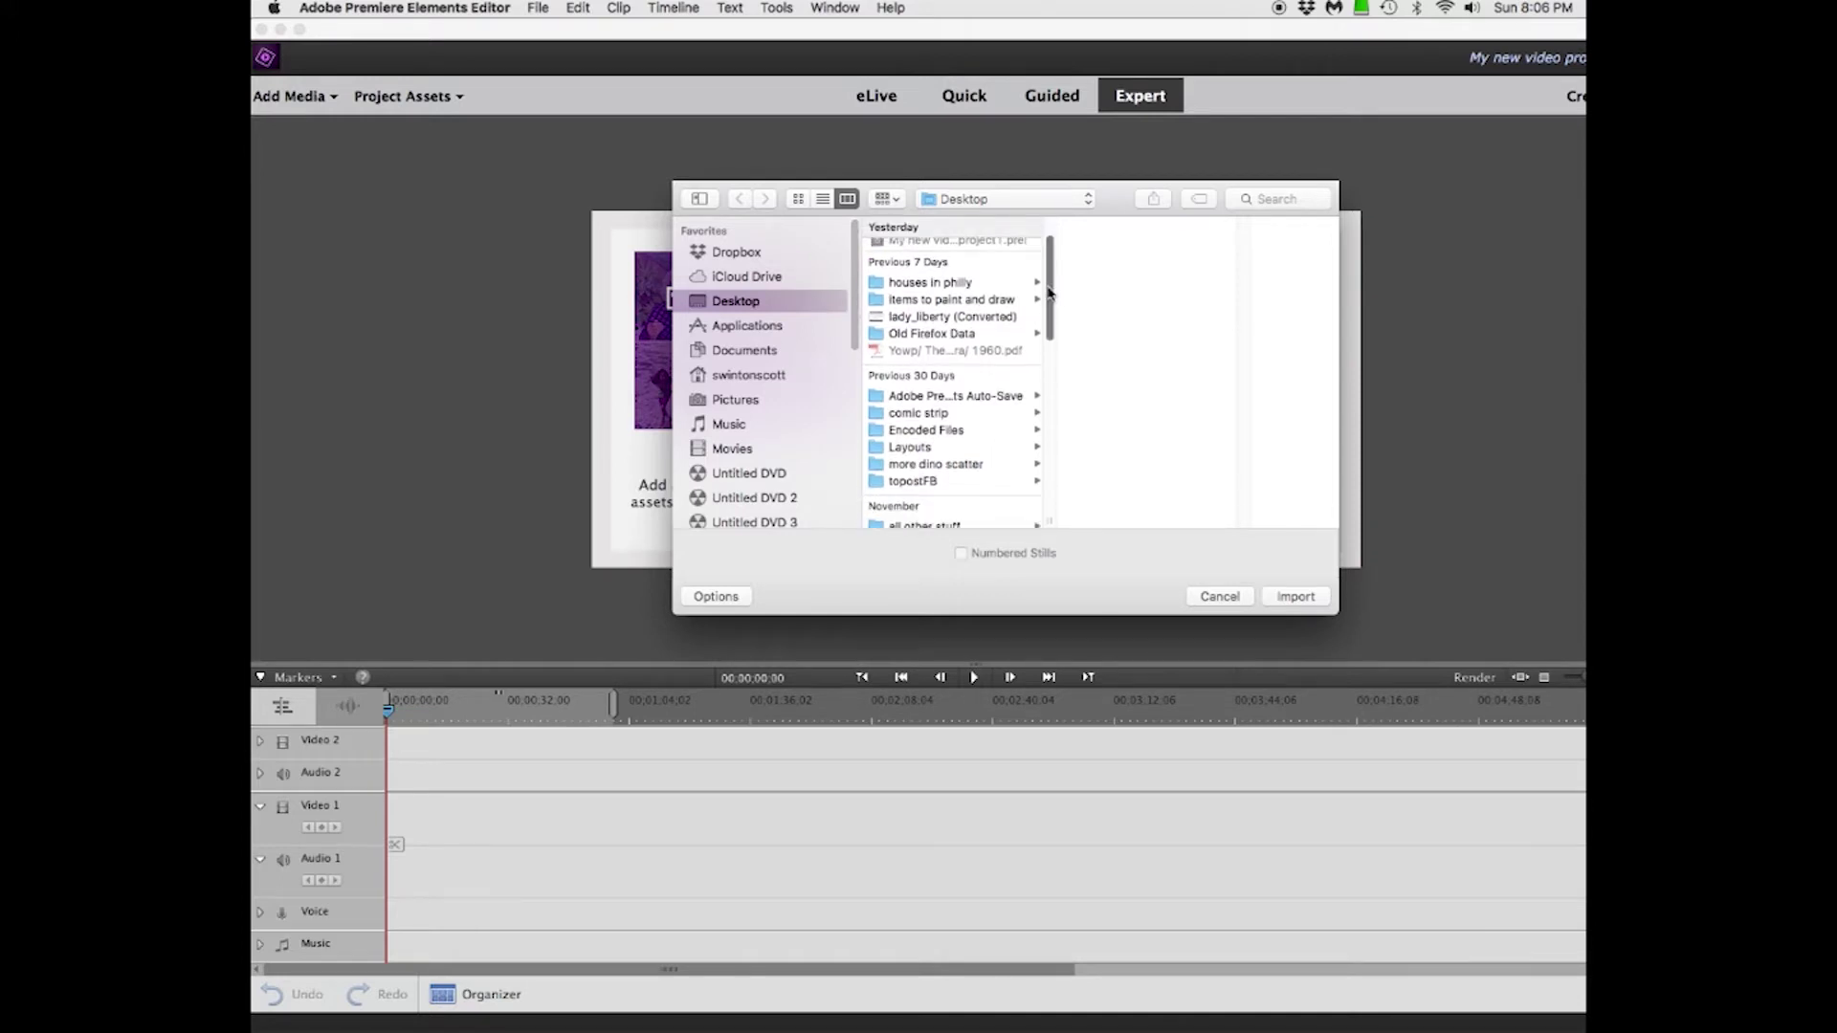
pyautogui.scroll(-3, 1047, 291)
pyautogui.scroll(-3, 1055, 373)
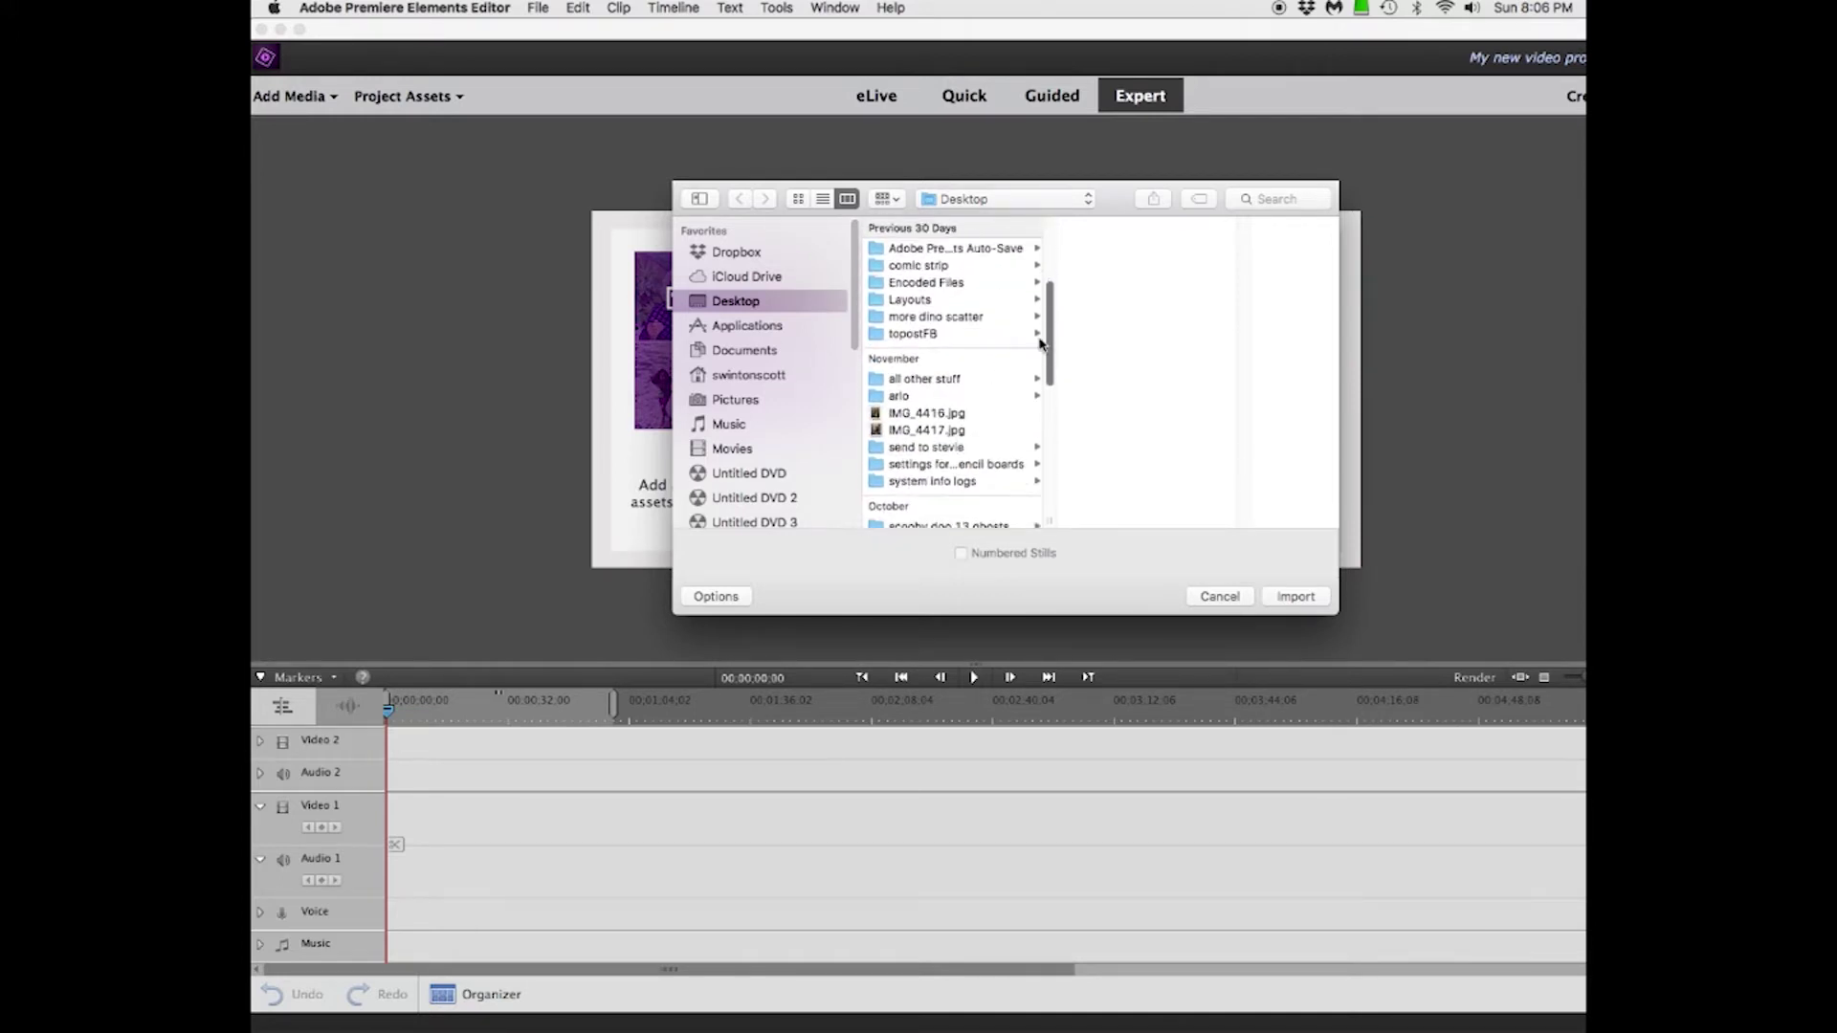
pyautogui.scroll(-3, 1062, 460)
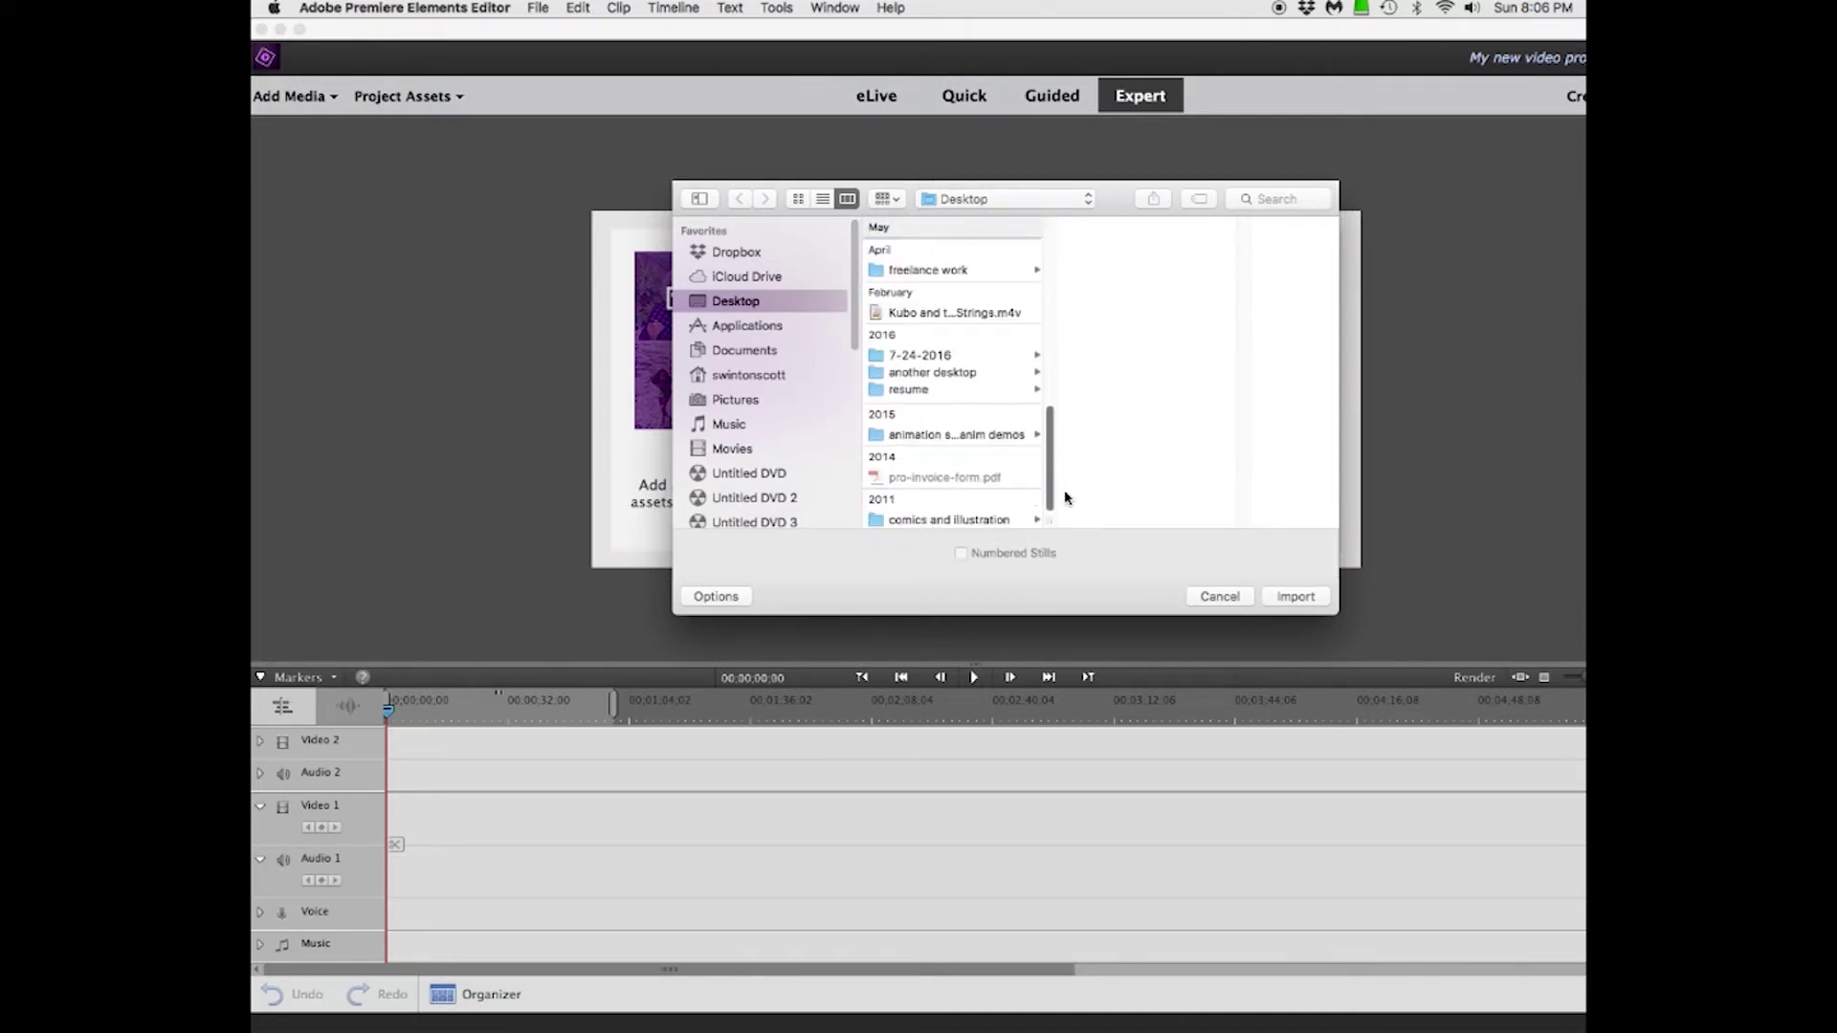
pyautogui.click(967, 435)
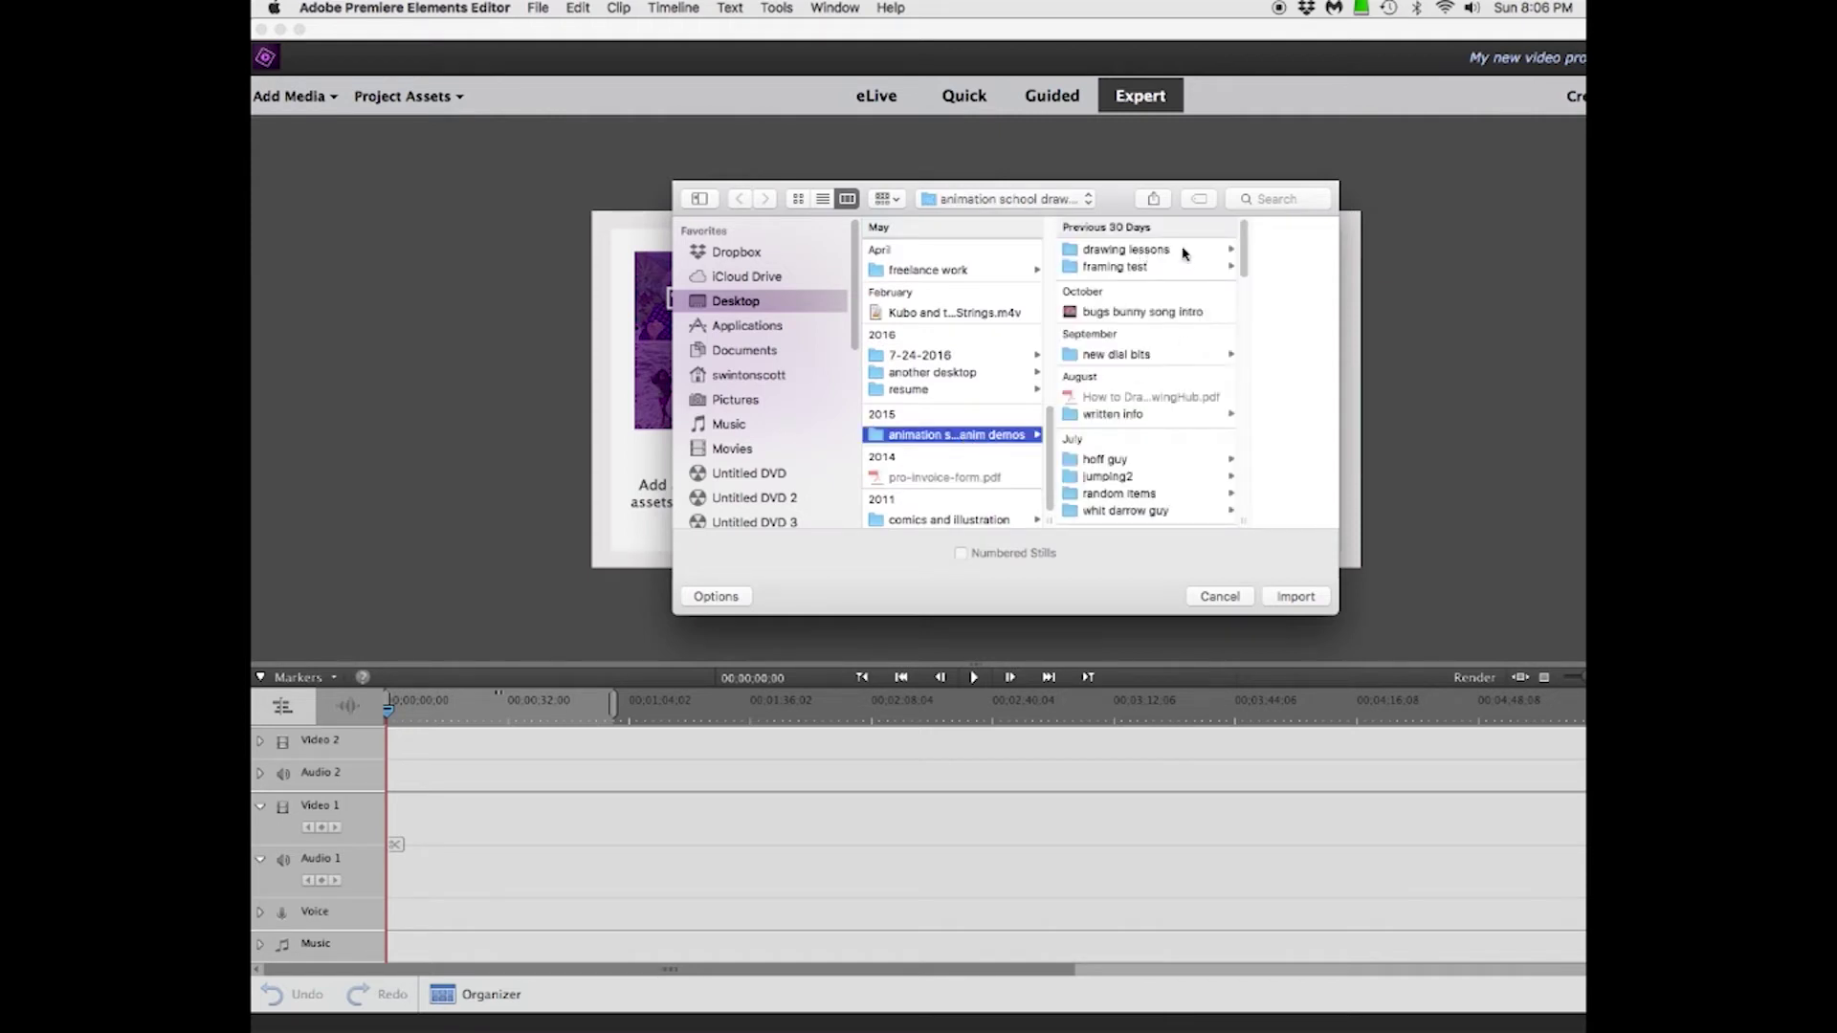
pyautogui.moveTo(1245, 248)
pyautogui.moveTo(1242, 252); pyautogui.dragTo(1240, 311)
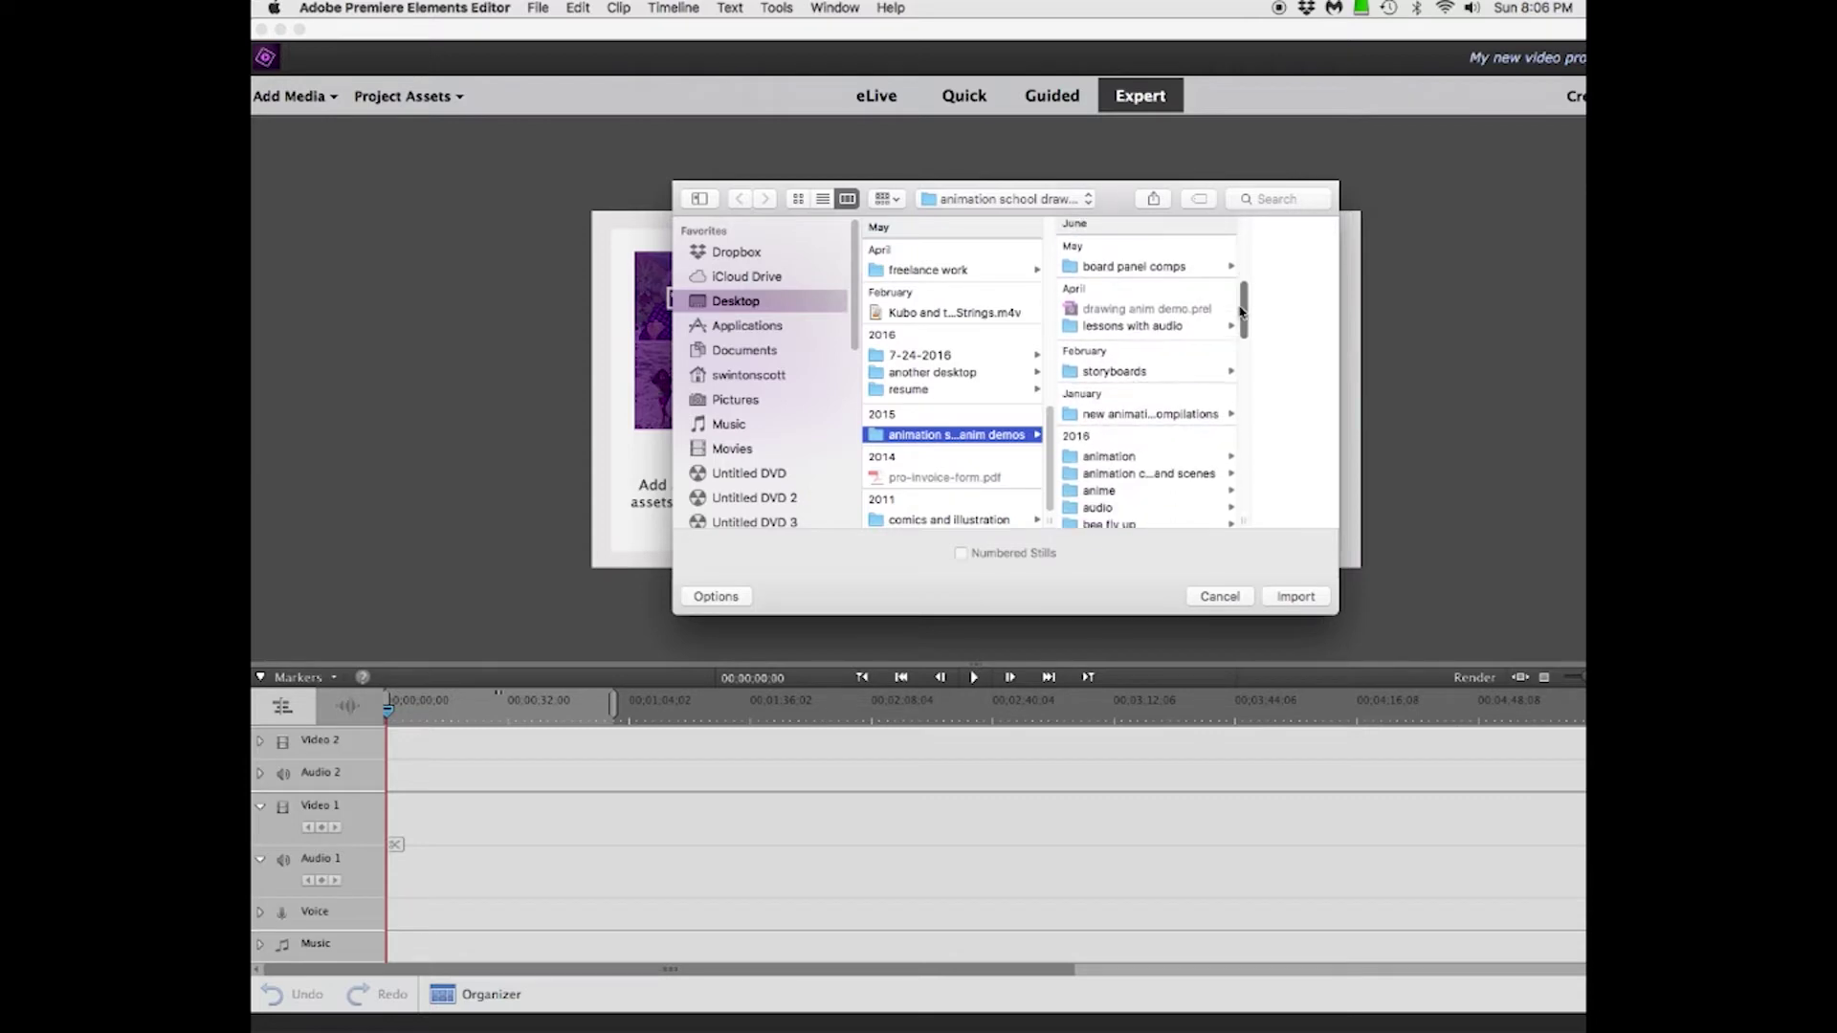
pyautogui.click(1141, 328)
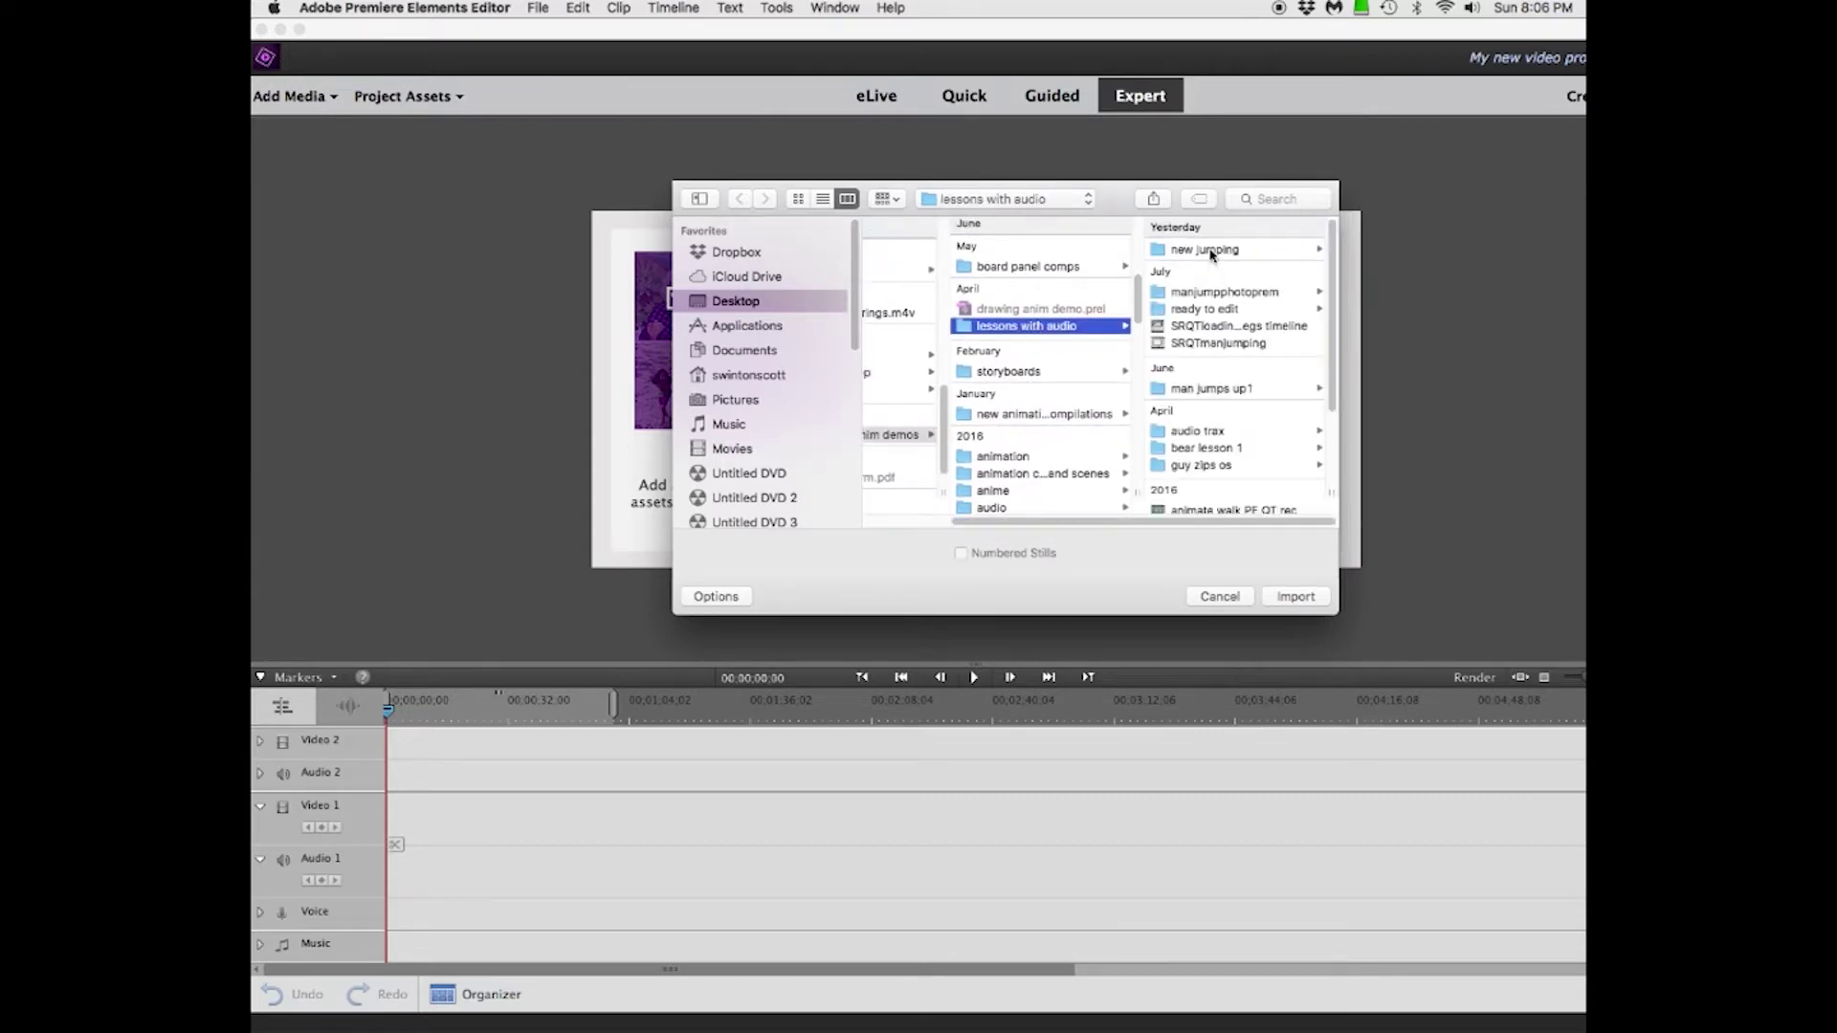
pyautogui.click(1215, 252)
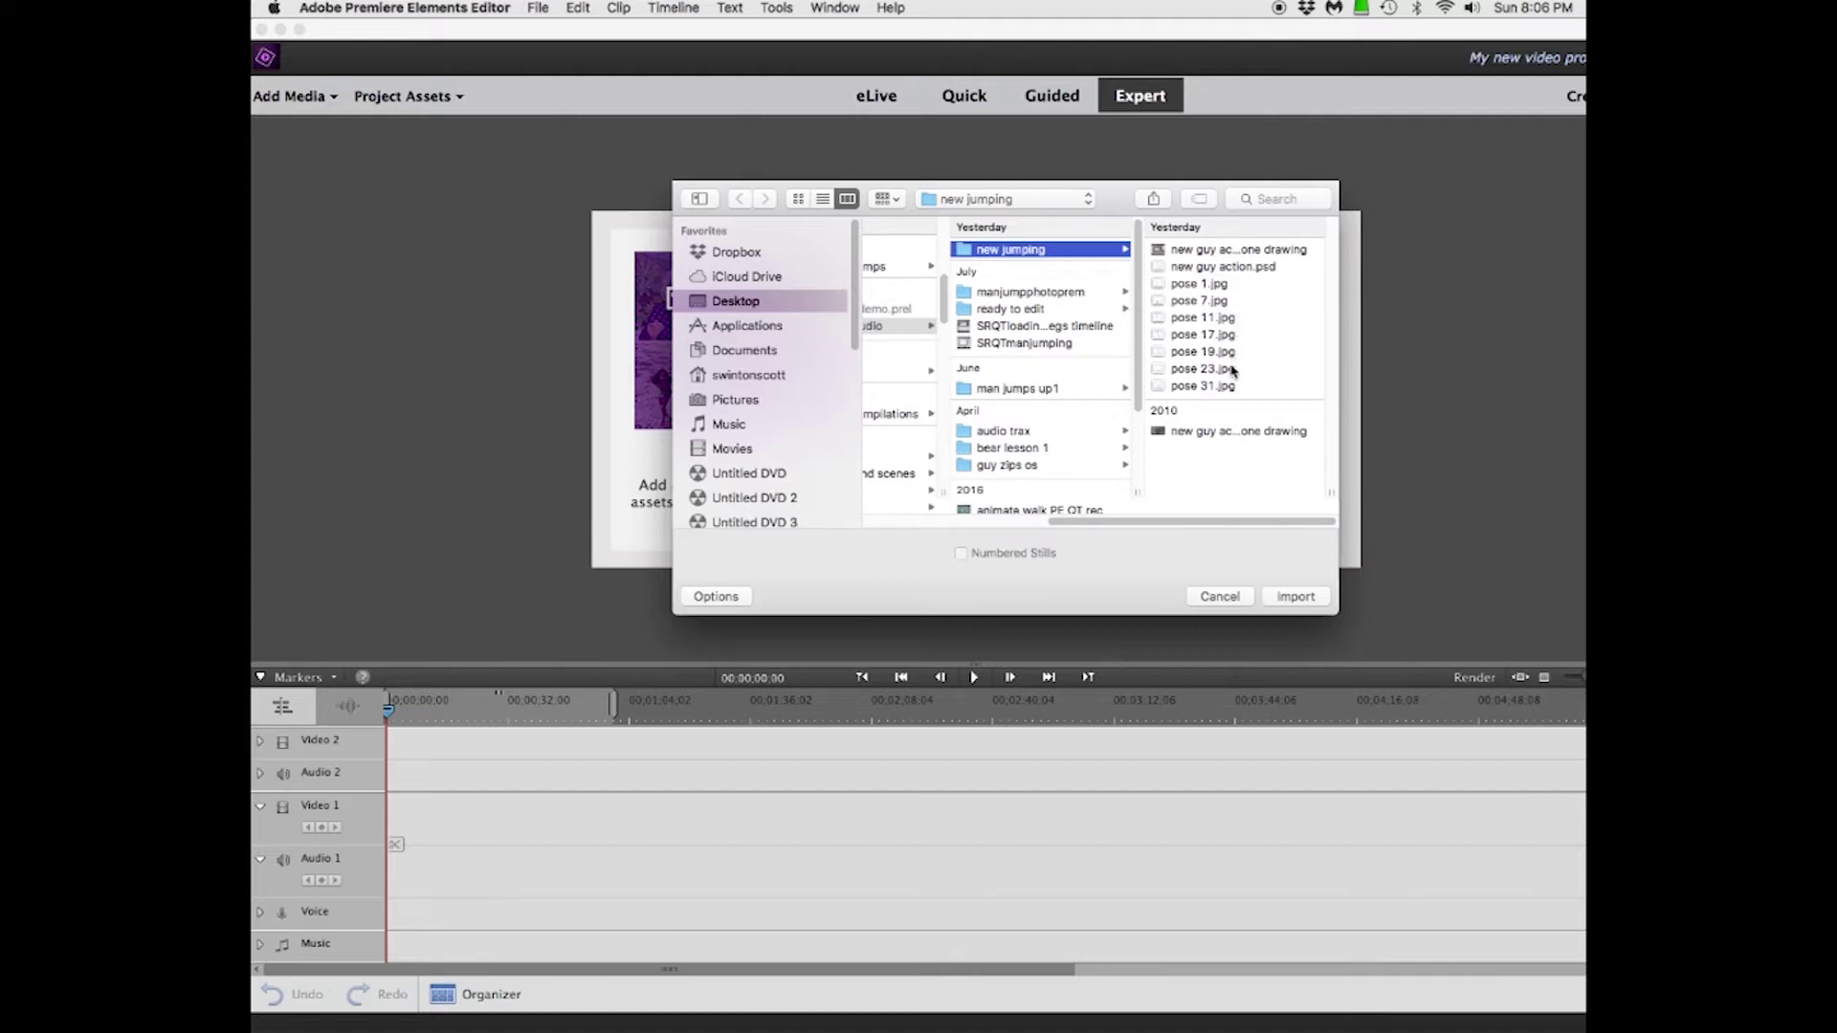
pyautogui.click(1231, 285)
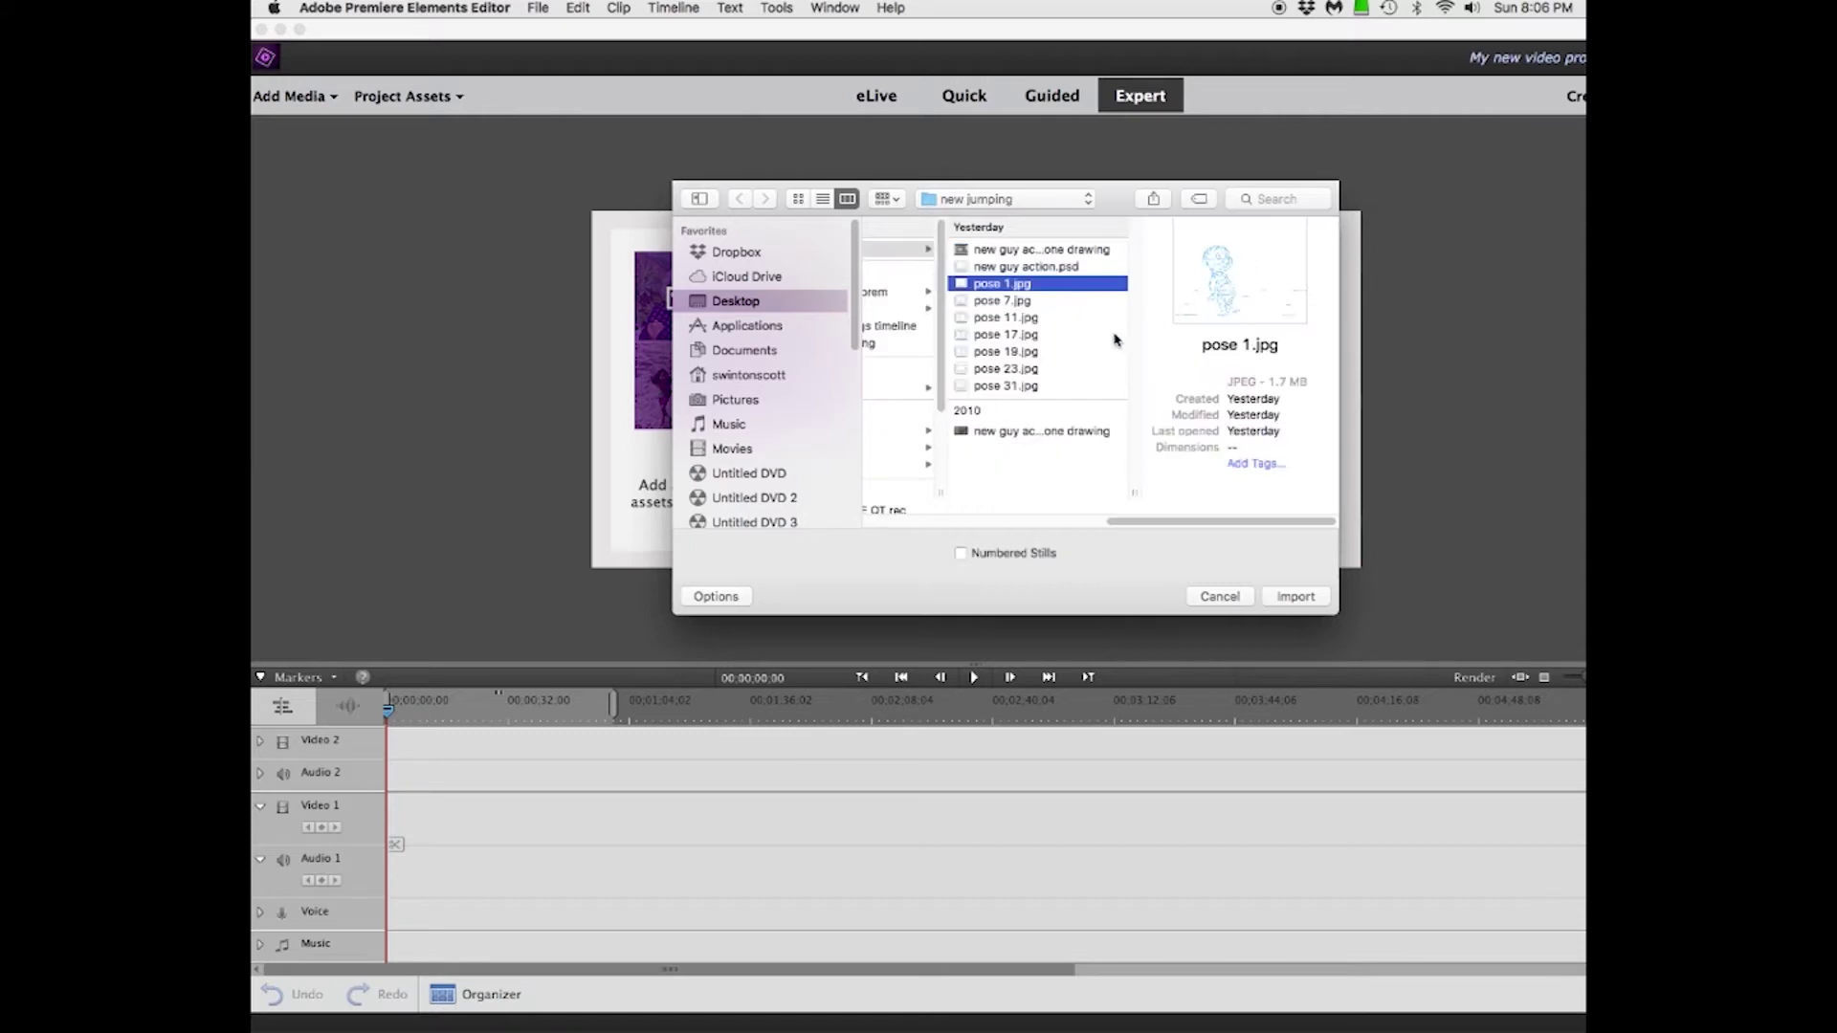
pyautogui.keyDown('shift'); pyautogui.click(1040, 392); pyautogui.keyUp('shift')
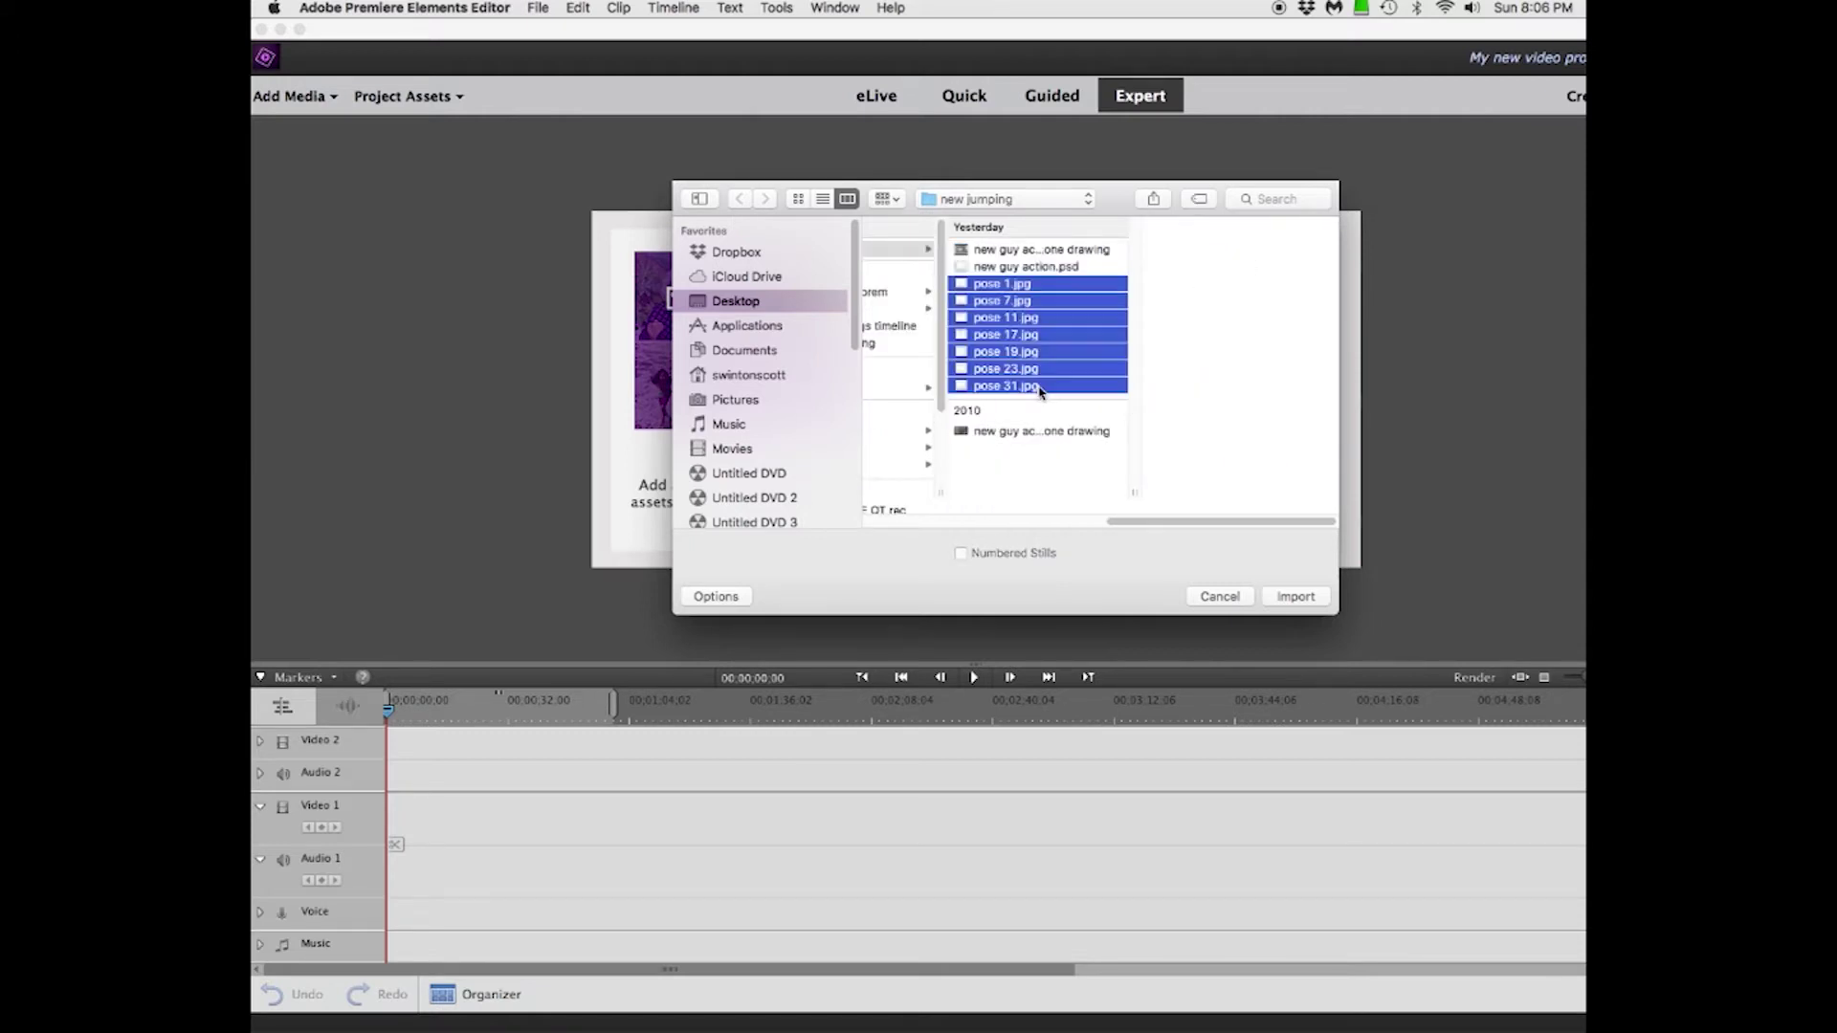
pyautogui.click(1297, 597)
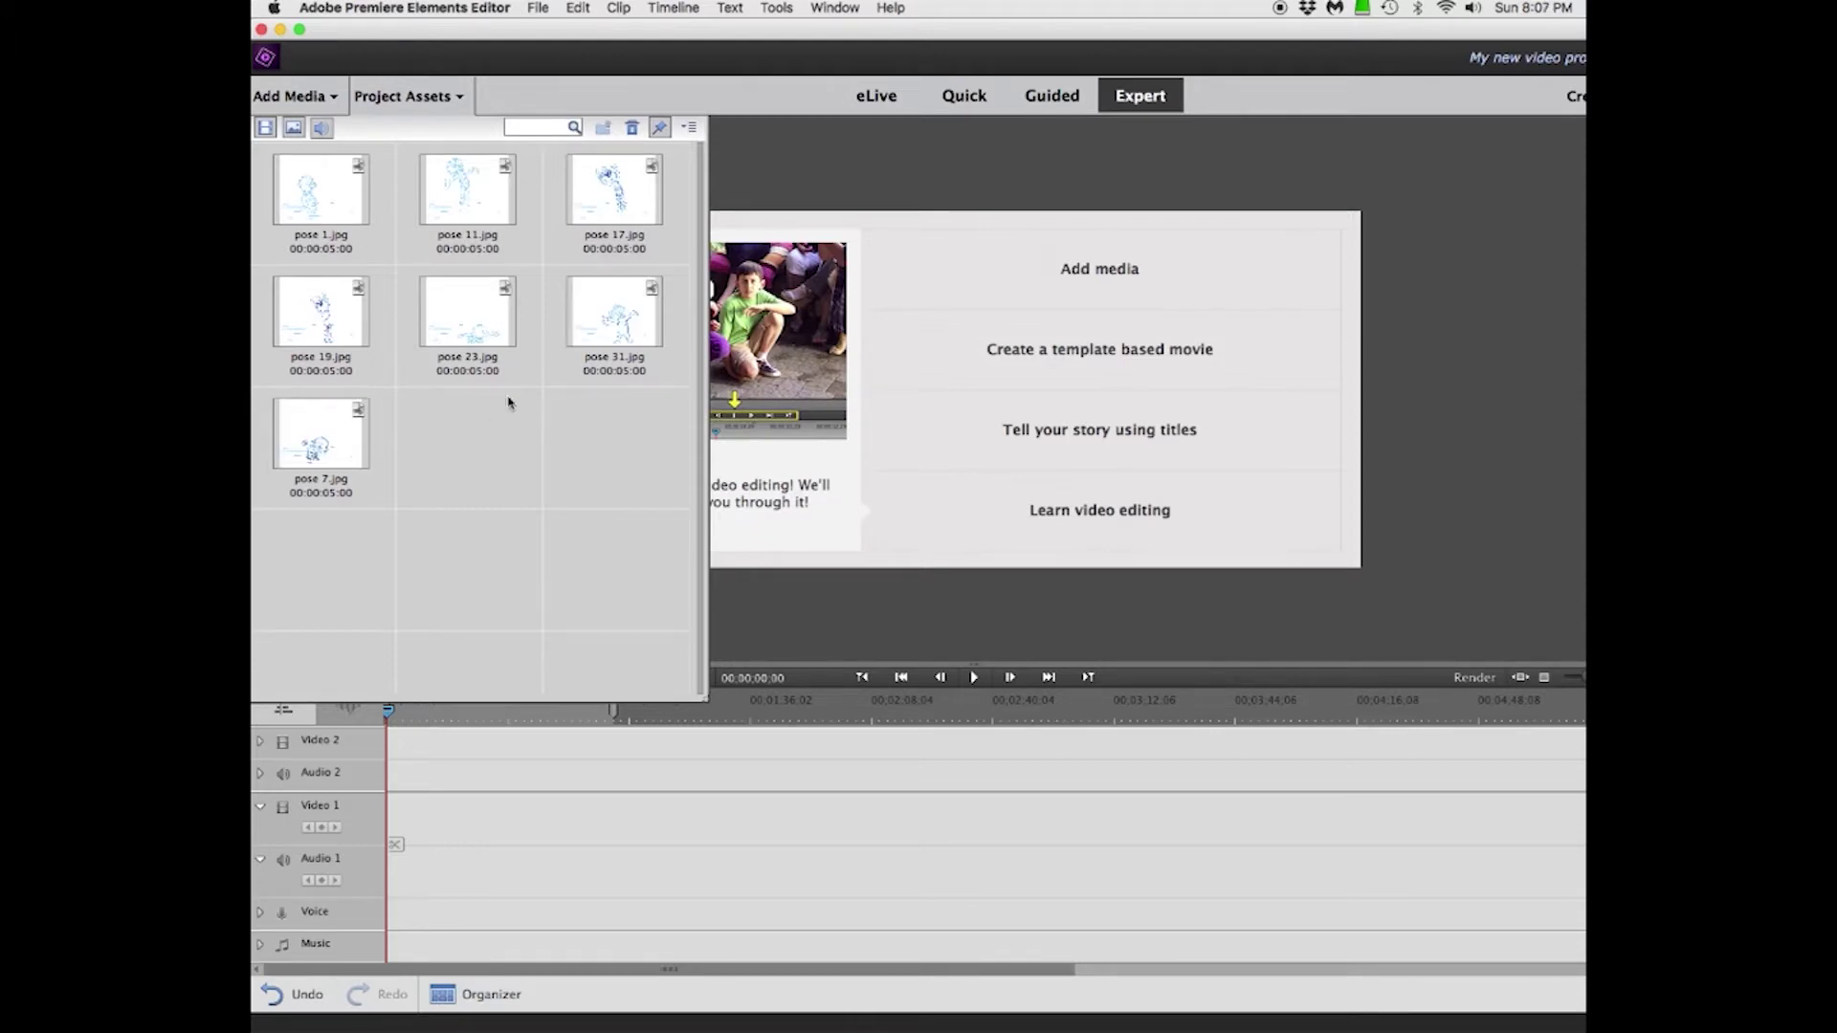
# Step: Drag pose 1.jpg from Project Assets to the very start of Video 1
pyautogui.click(319, 191)
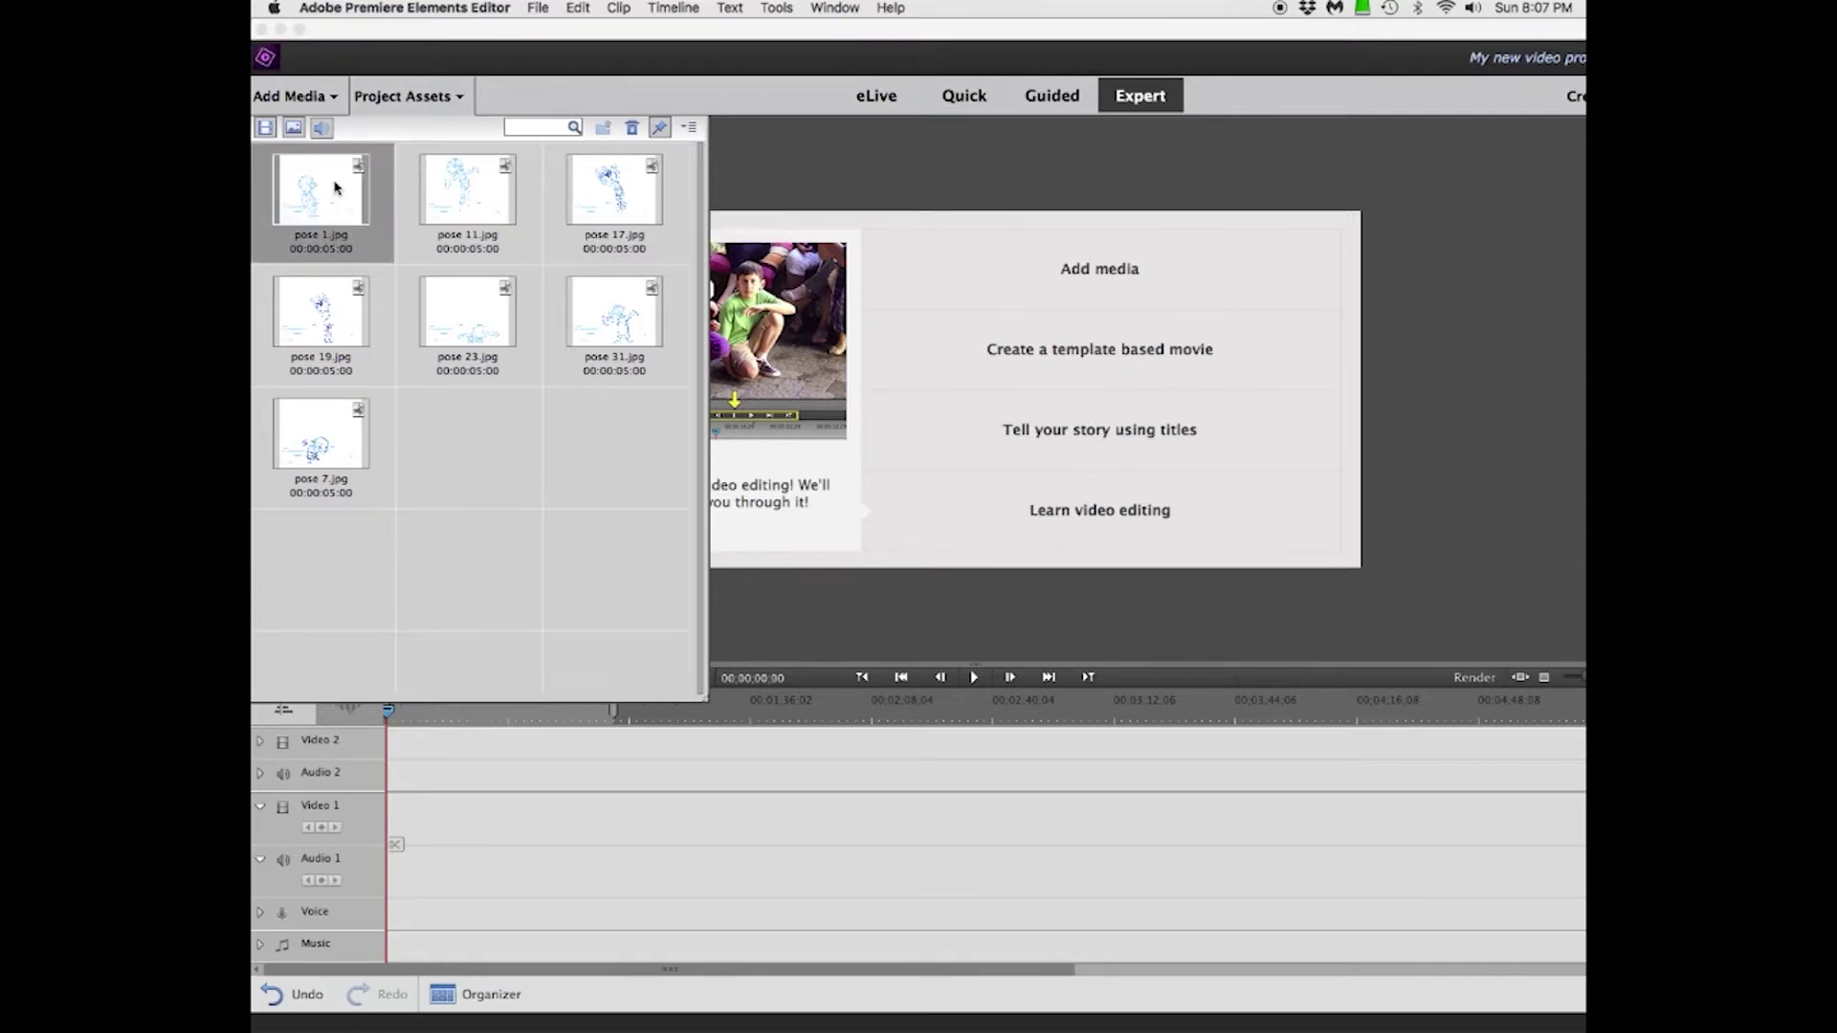
pyautogui.moveTo(338, 186)
pyautogui.mouseDown()
pyautogui.moveTo(434, 840)
pyautogui.moveTo(396, 835)
pyautogui.mouseUp()
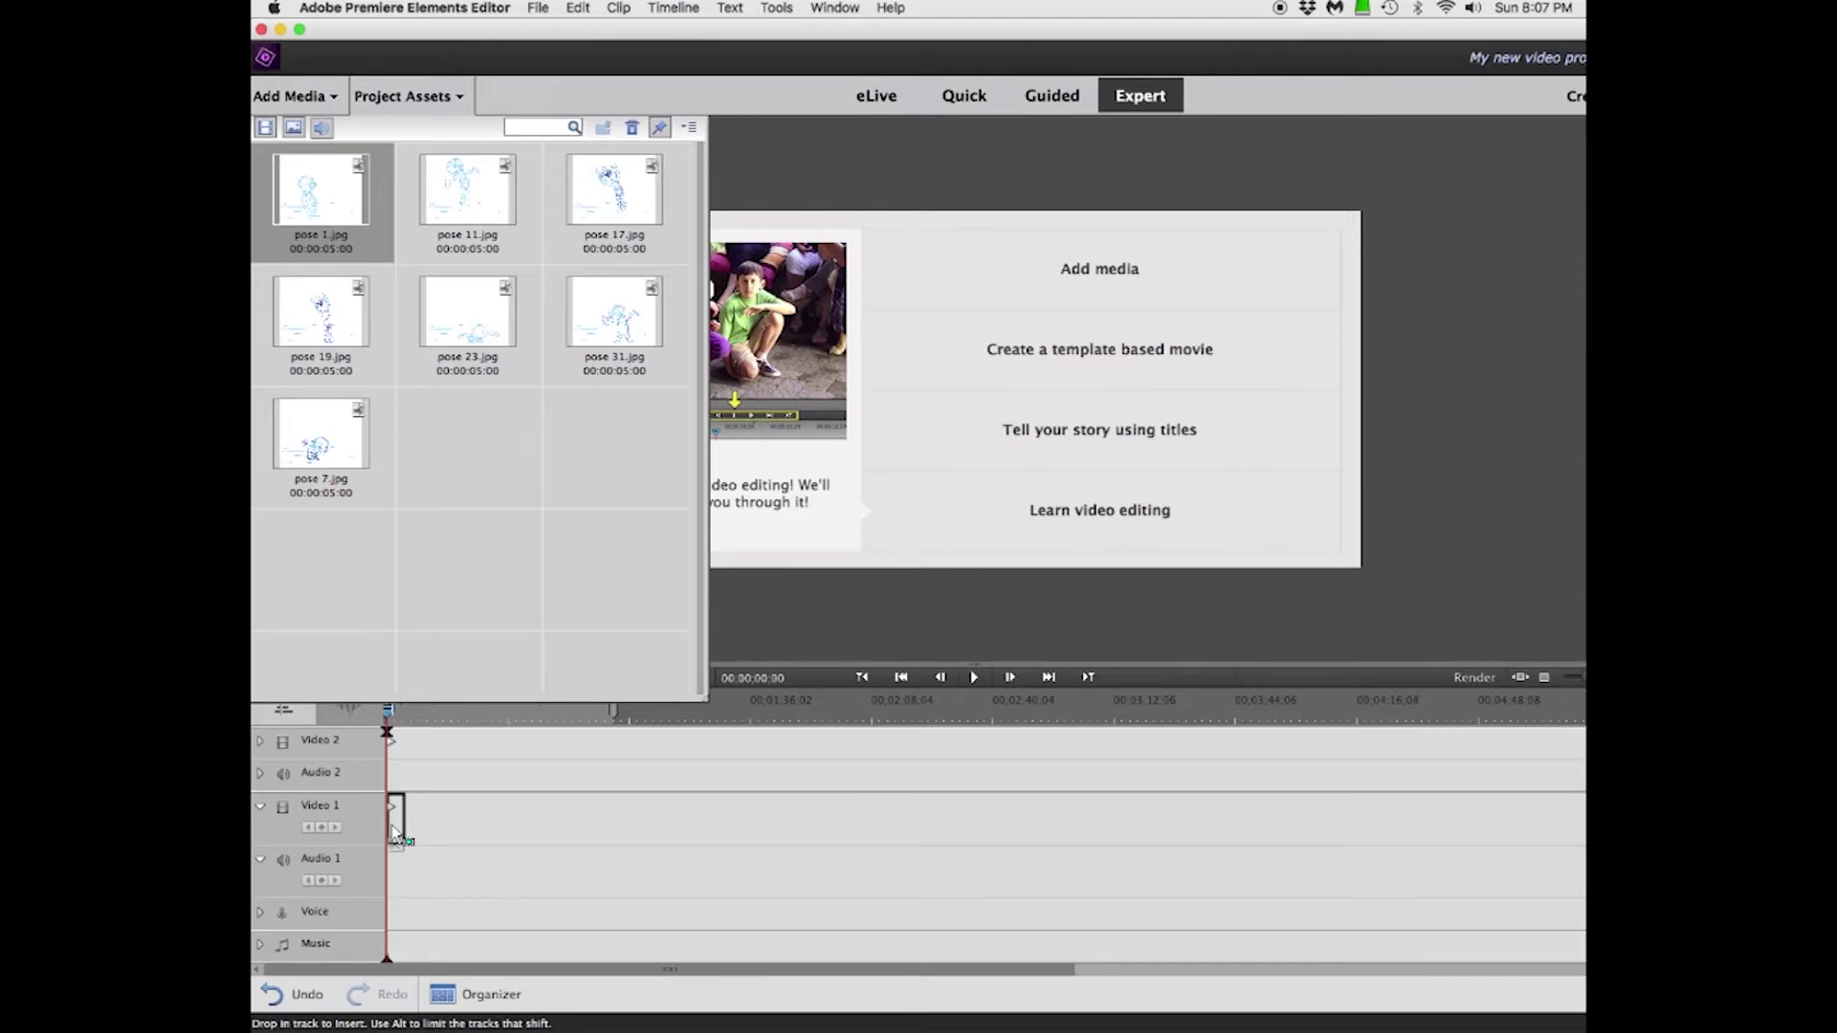
pyautogui.moveTo(395, 830); pyautogui.dragTo(450, 818)
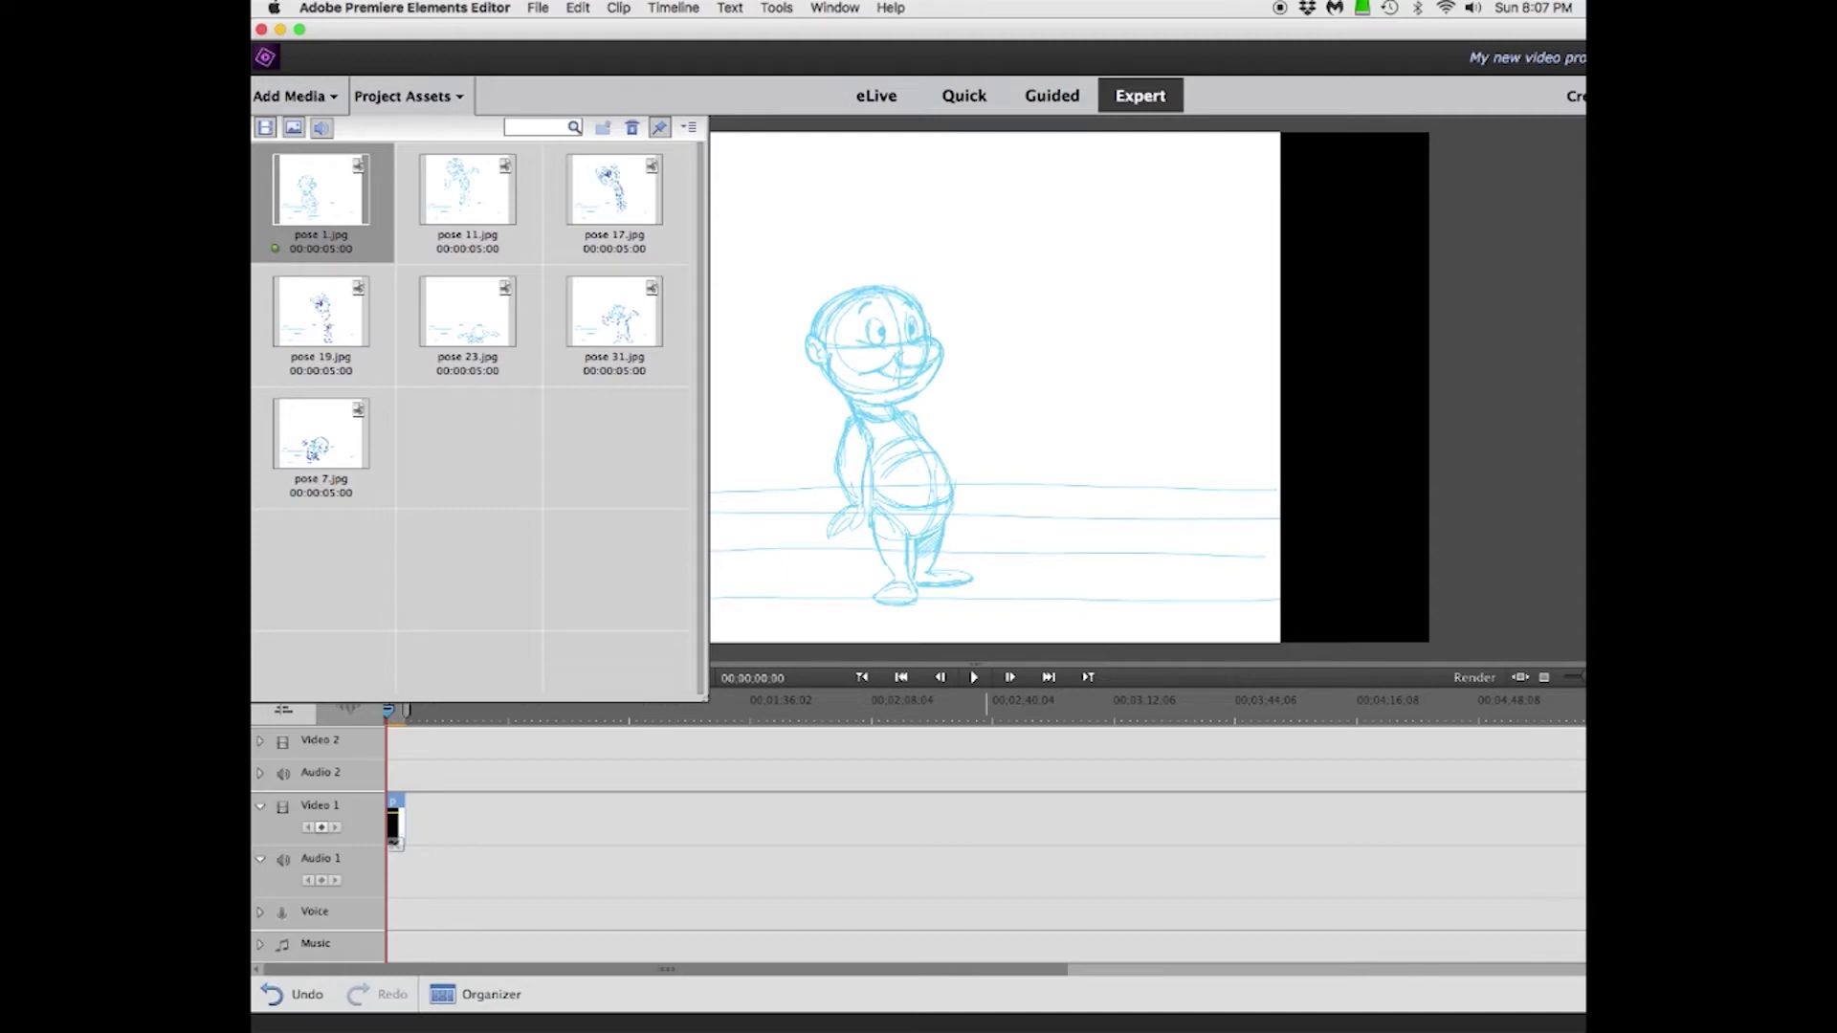
# Step: Maximize the editor window and zoom the timeline in until the clip spans it
pyautogui.moveTo(1585, 696); pyautogui.dragTo(1580, 697)
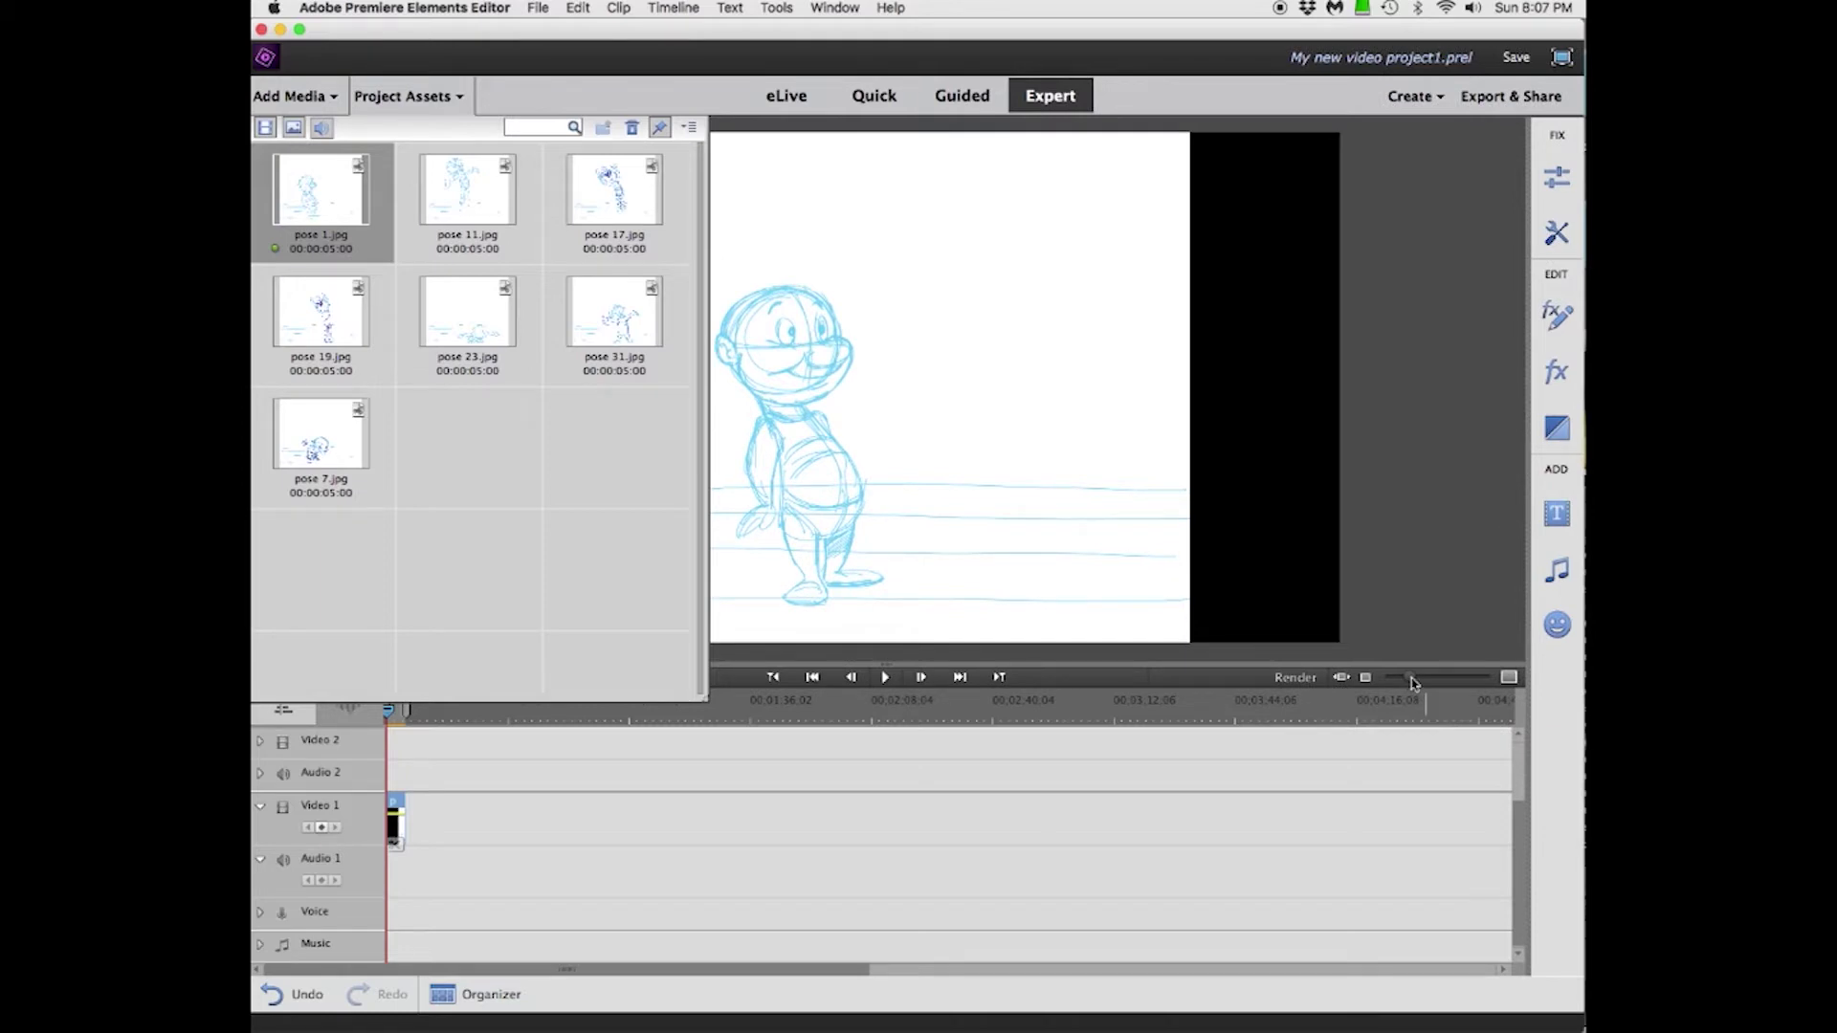
pyautogui.moveTo(1413, 683); pyautogui.dragTo(1445, 683)
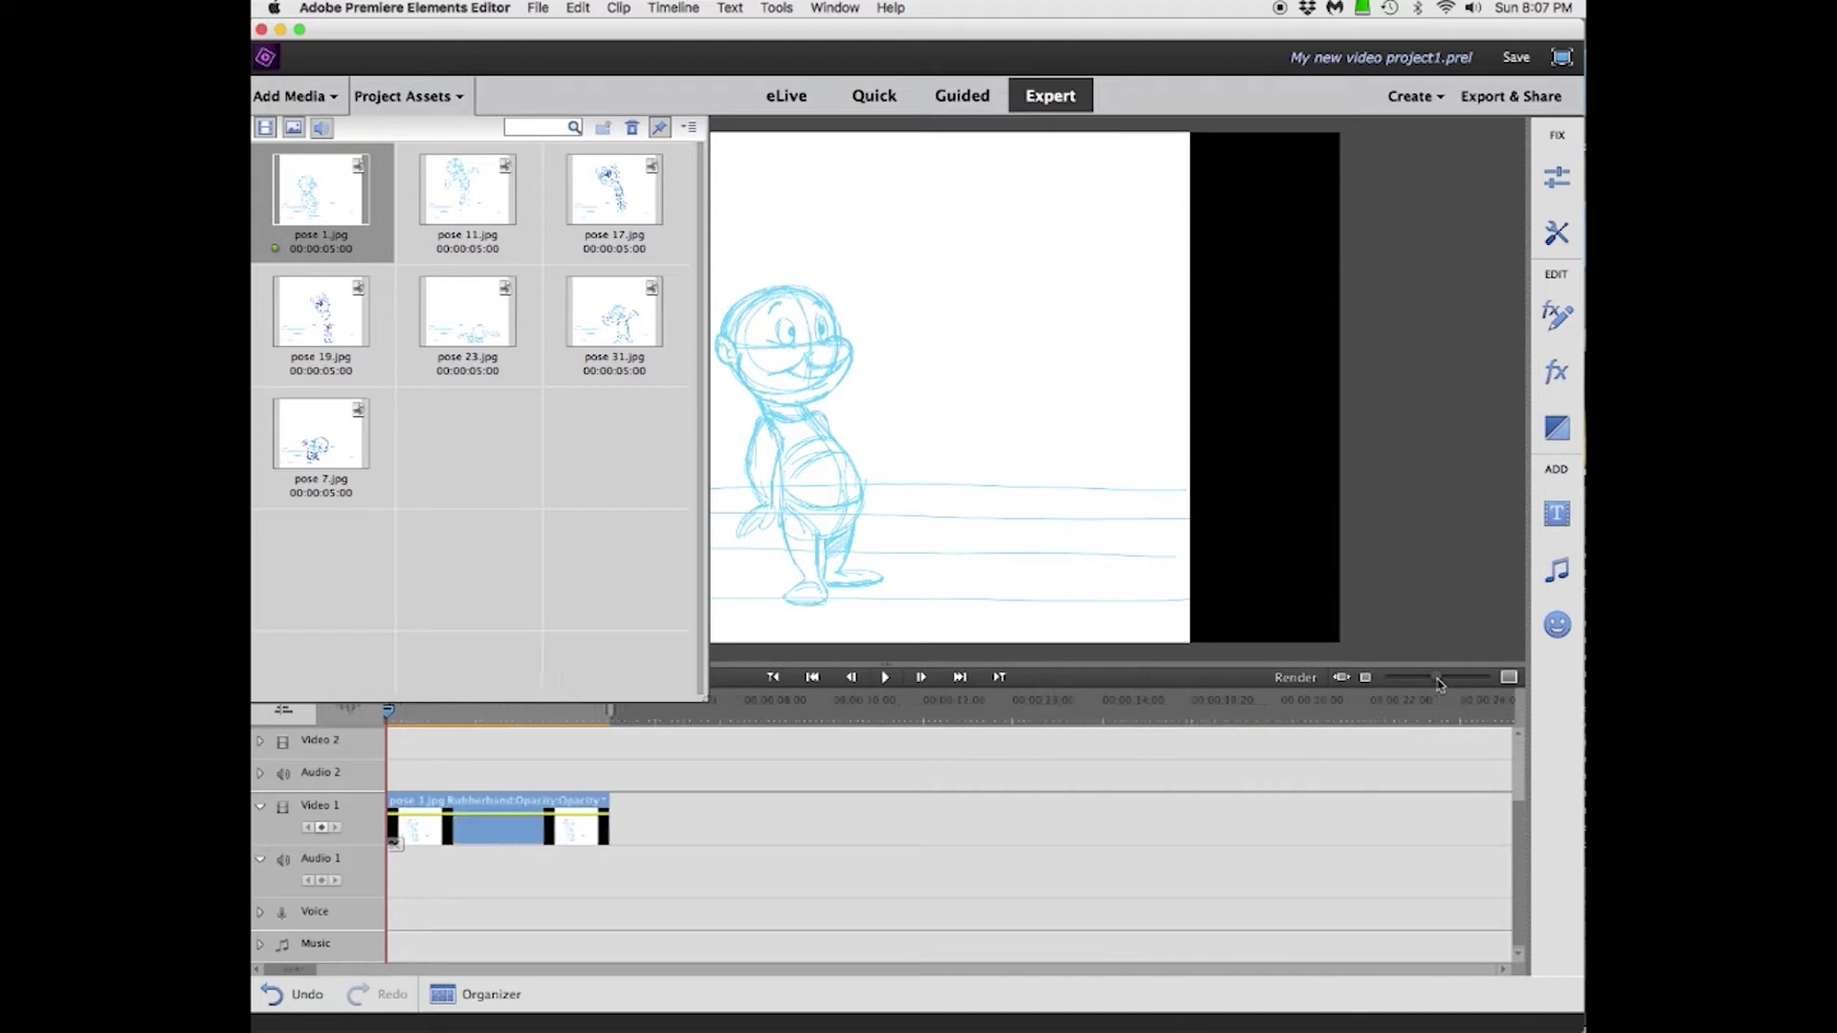
pyautogui.moveTo(1445, 684); pyautogui.dragTo(1449, 684)
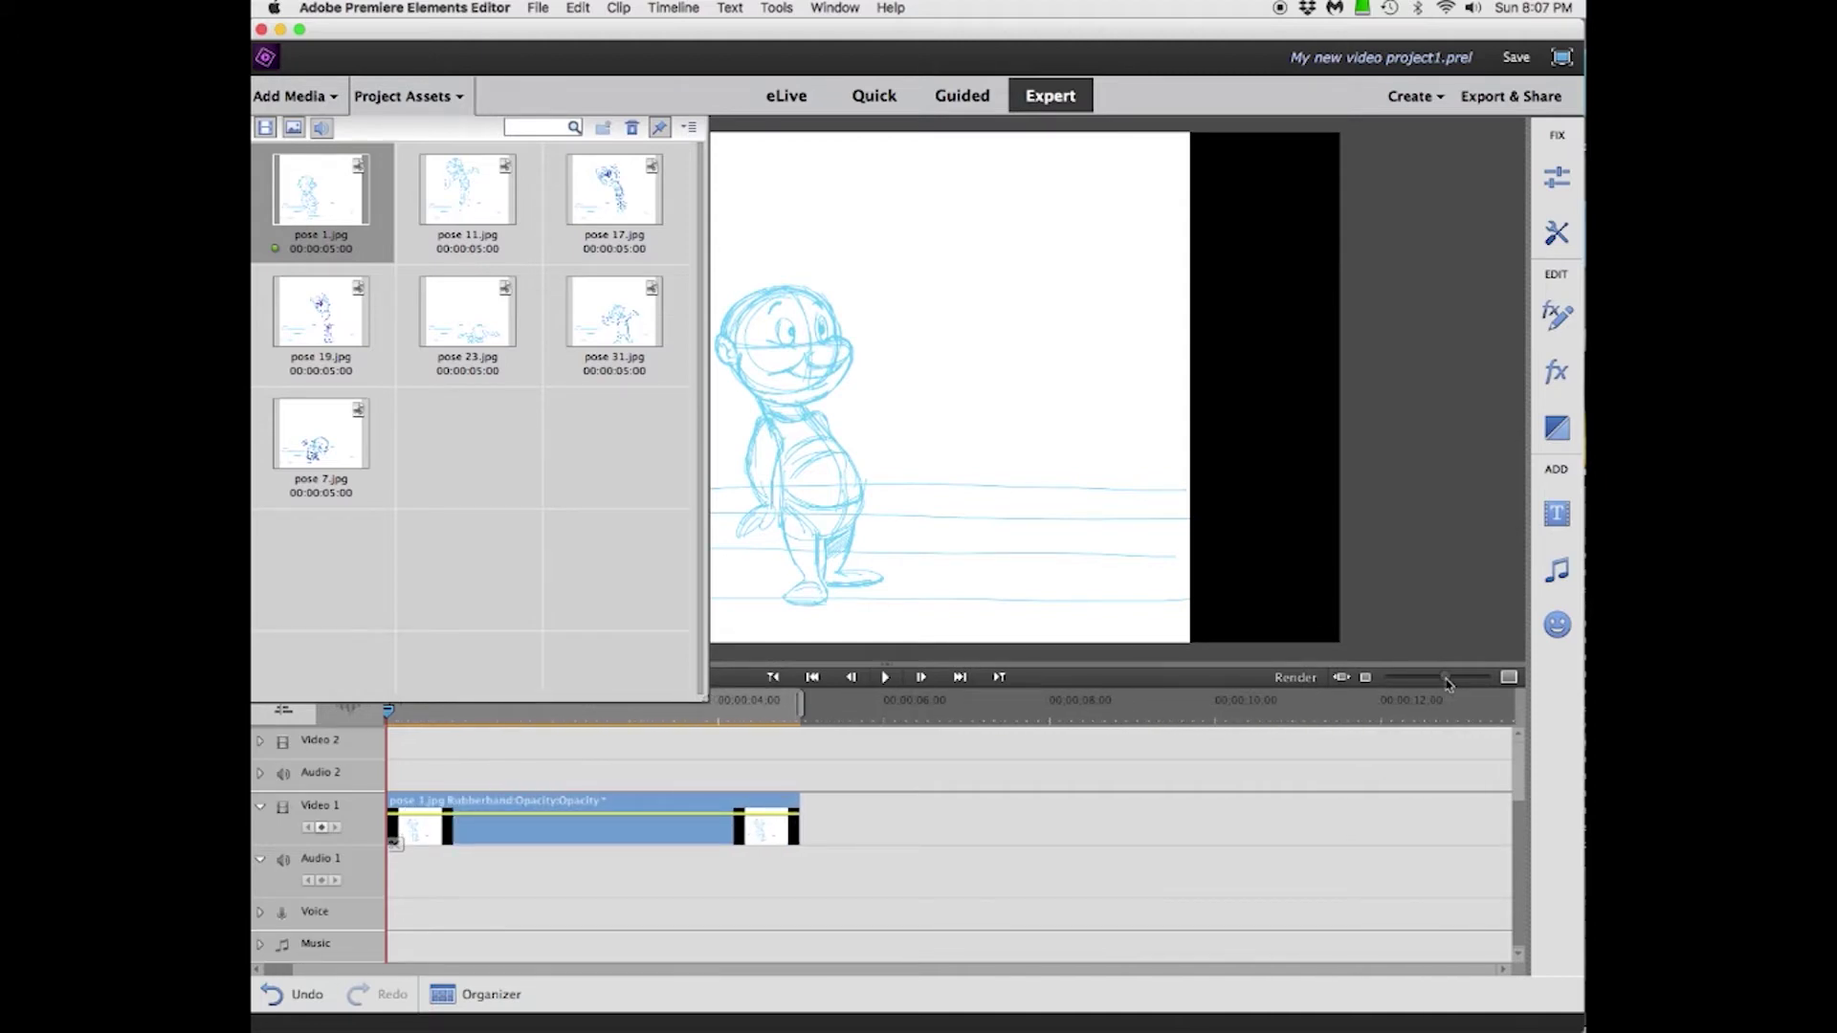
pyautogui.moveTo(1448, 684); pyautogui.dragTo(1464, 687)
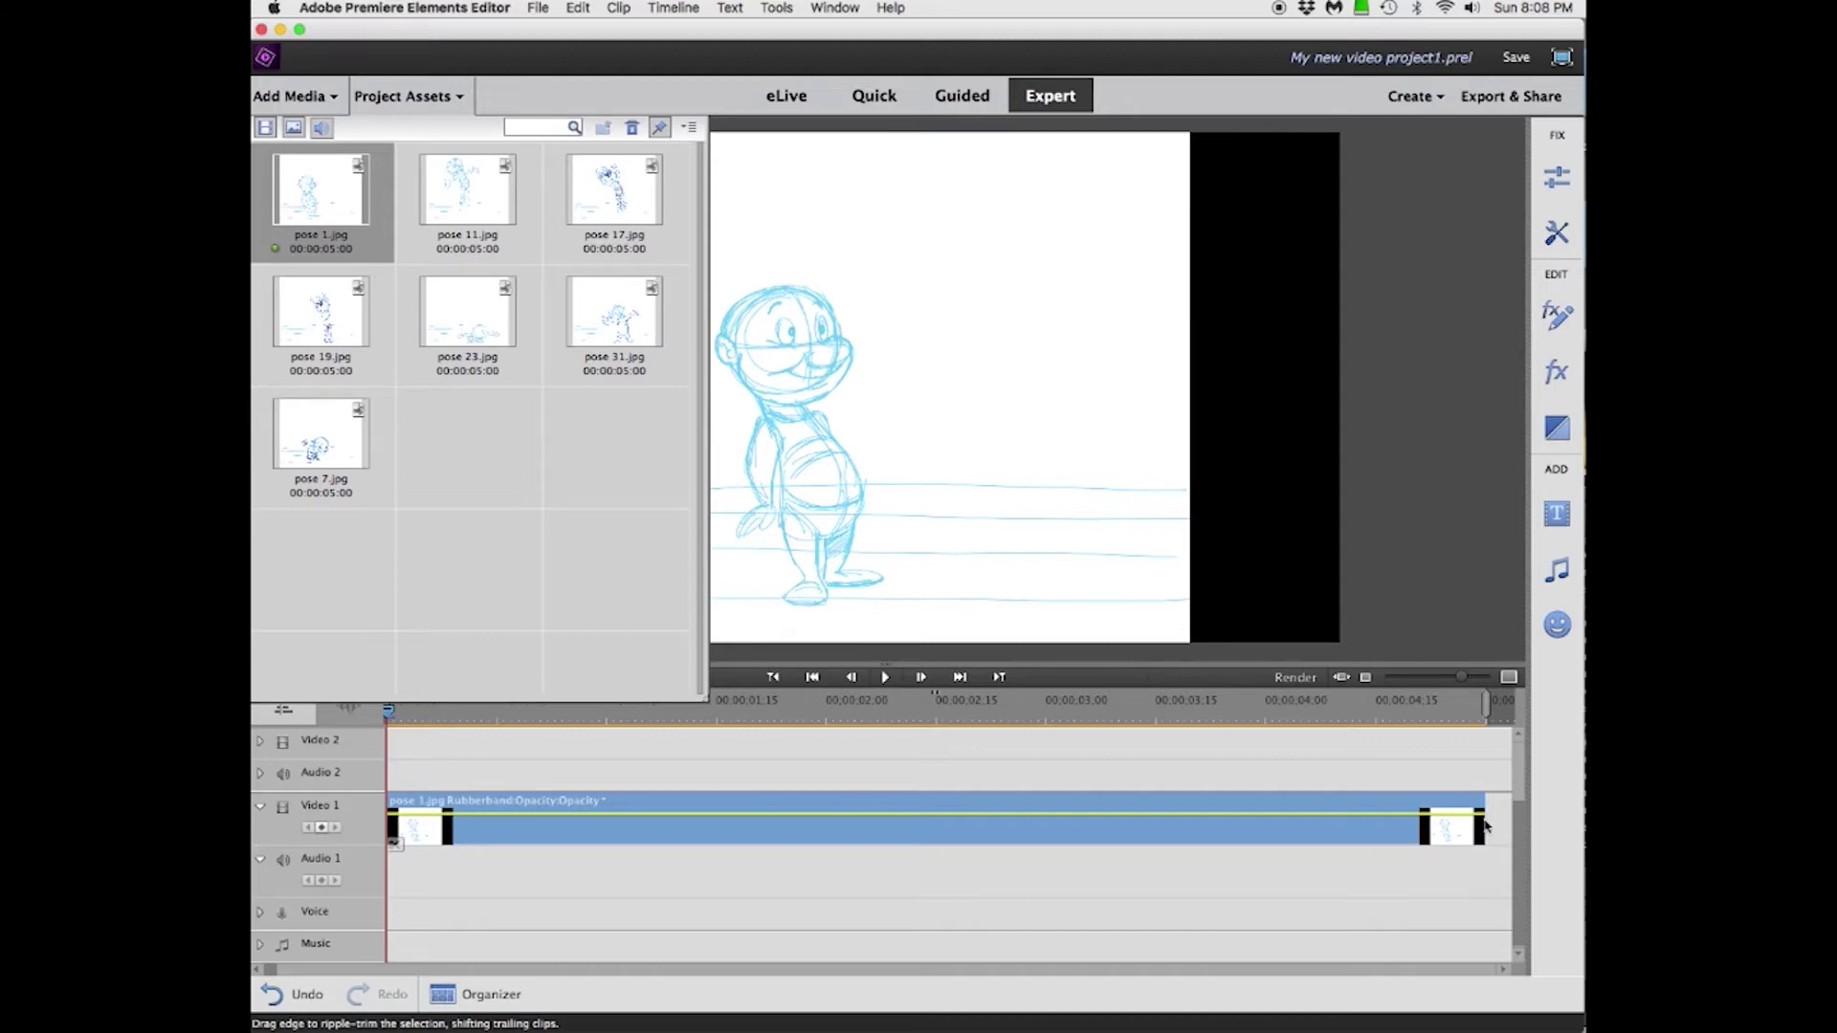
# Step: Trim pose 1 to about fifteen frames and hide Project Assets
pyautogui.moveTo(1485, 826); pyautogui.dragTo(1145, 844)
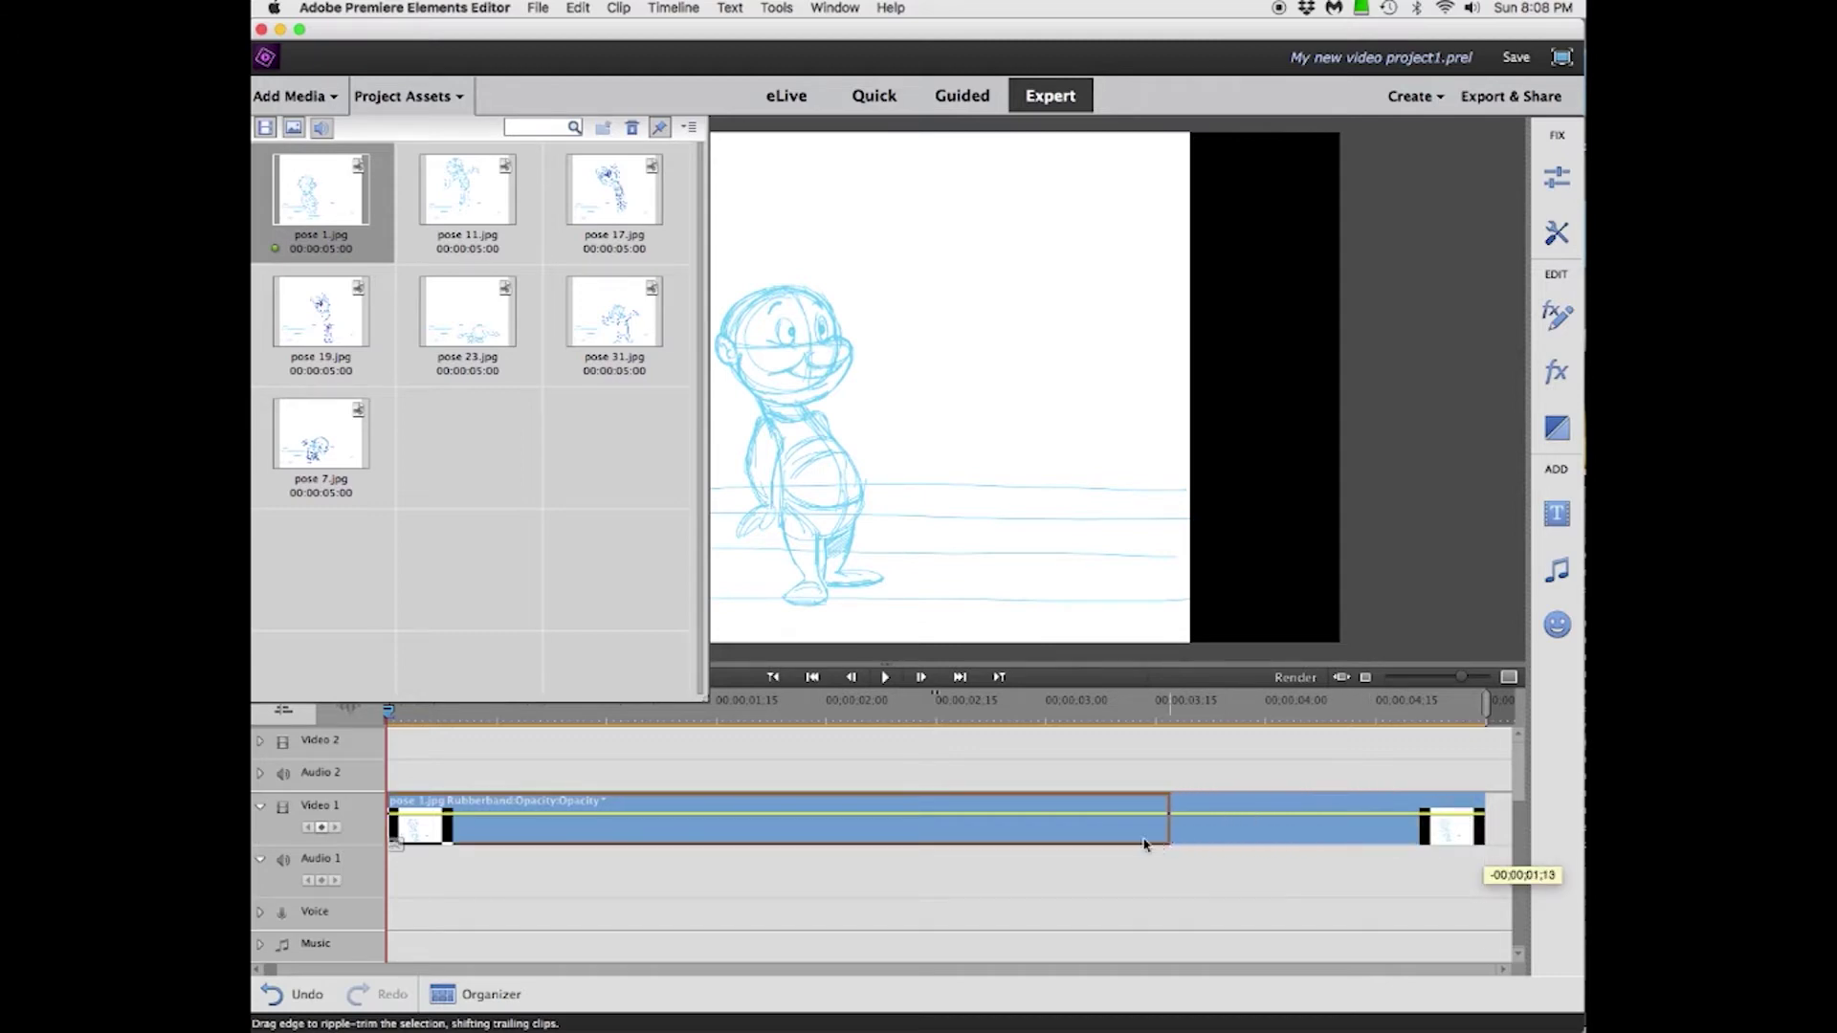
pyautogui.moveTo(1146, 844); pyautogui.dragTo(495, 826)
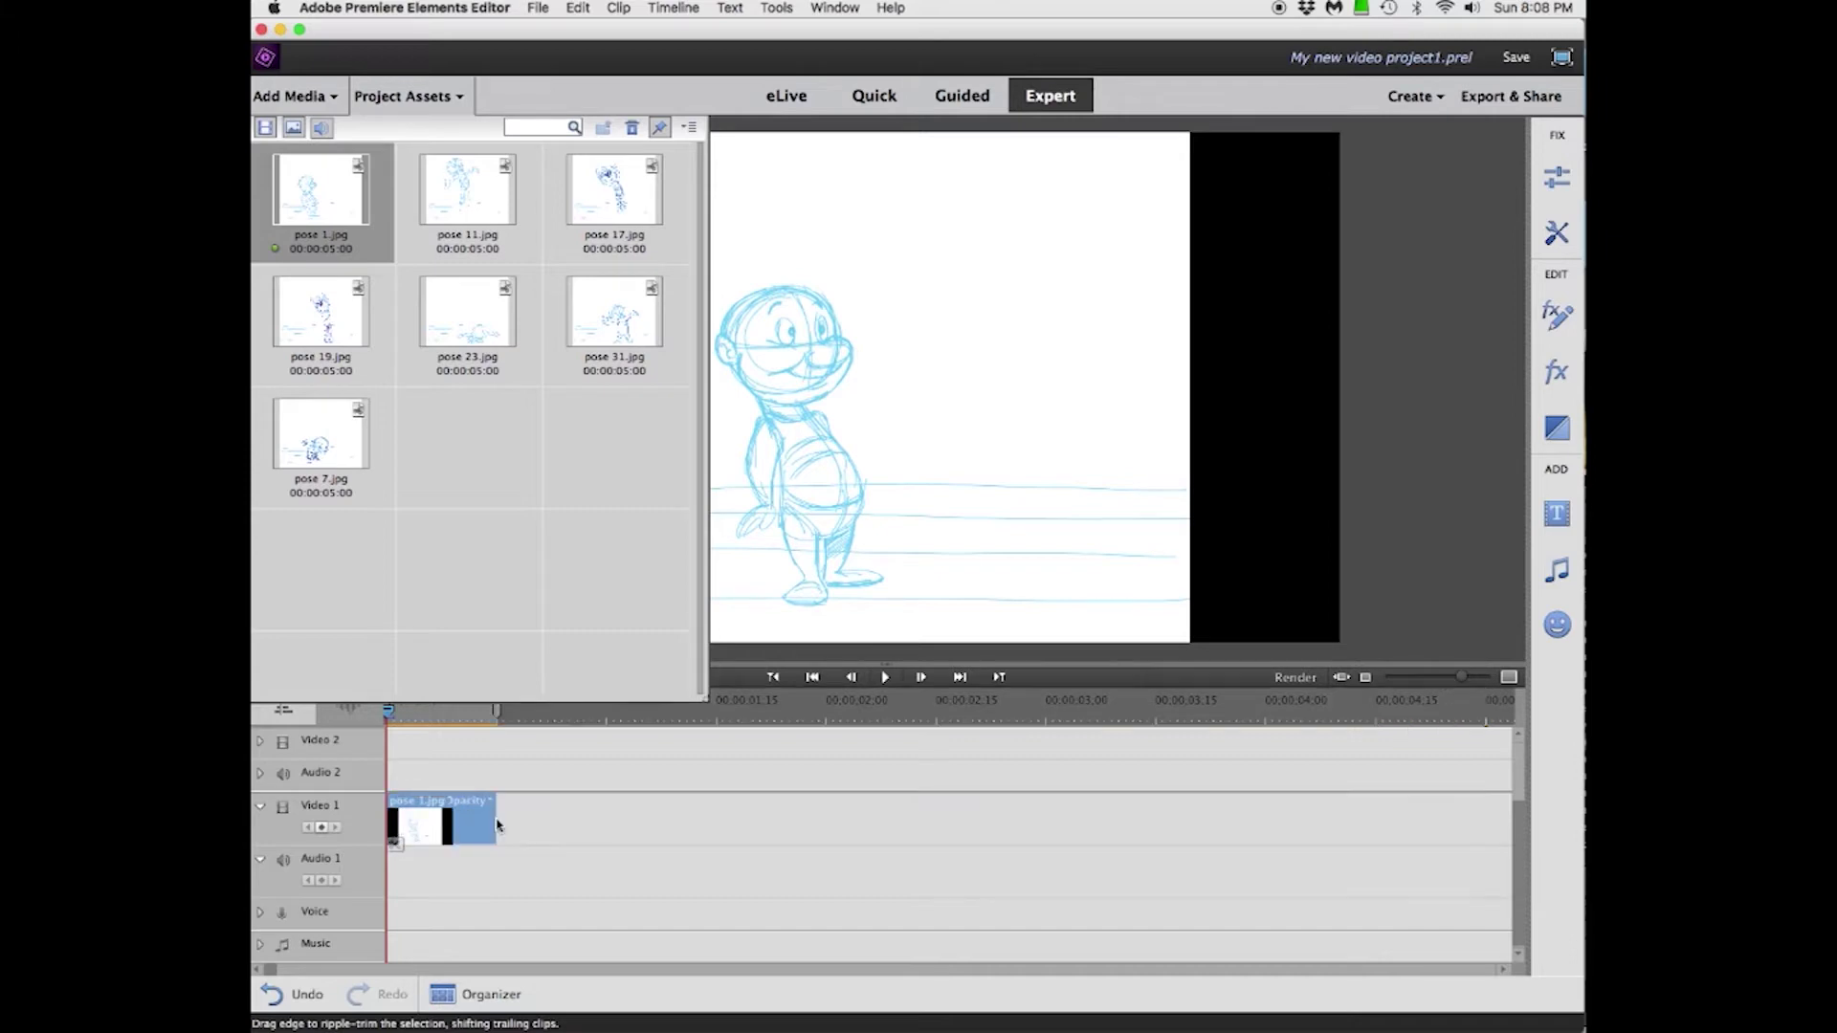
pyautogui.click(459, 97)
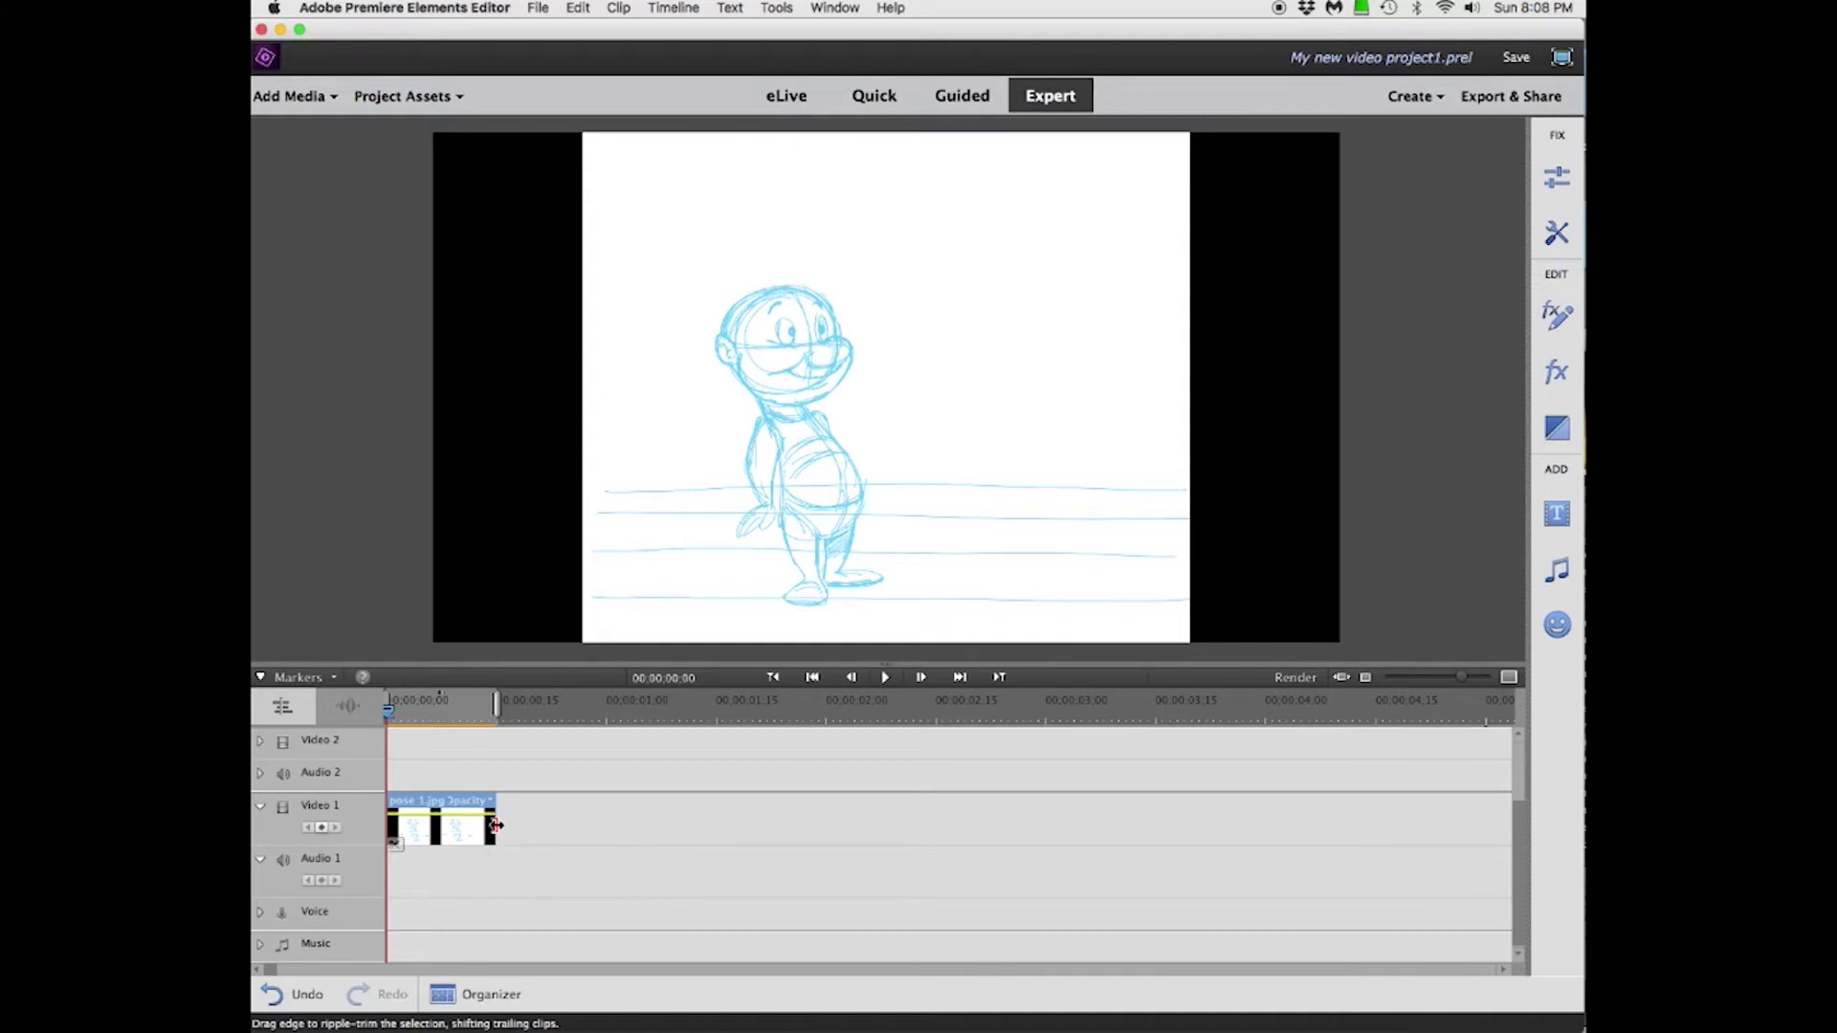
# Step: Extend pose 1's end slightly and reopen the Project Assets panel
pyautogui.moveTo(495, 826); pyautogui.dragTo(506, 827)
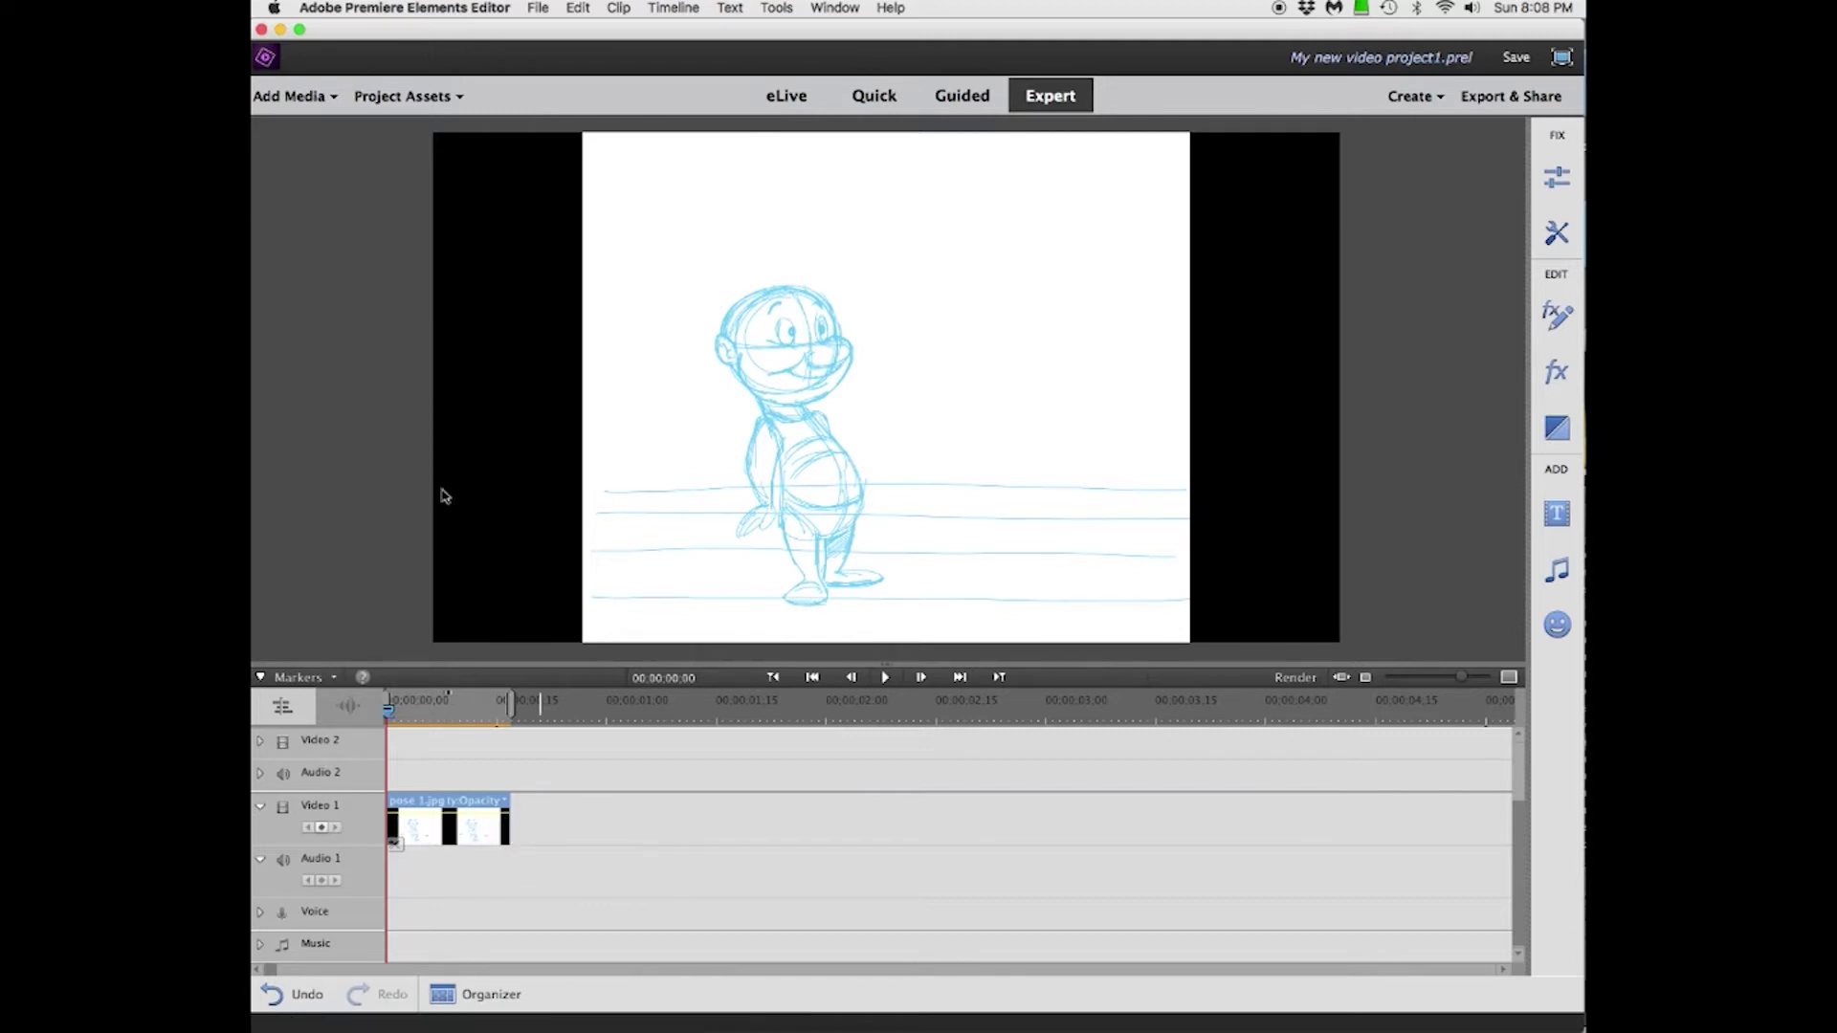
pyautogui.click(461, 100)
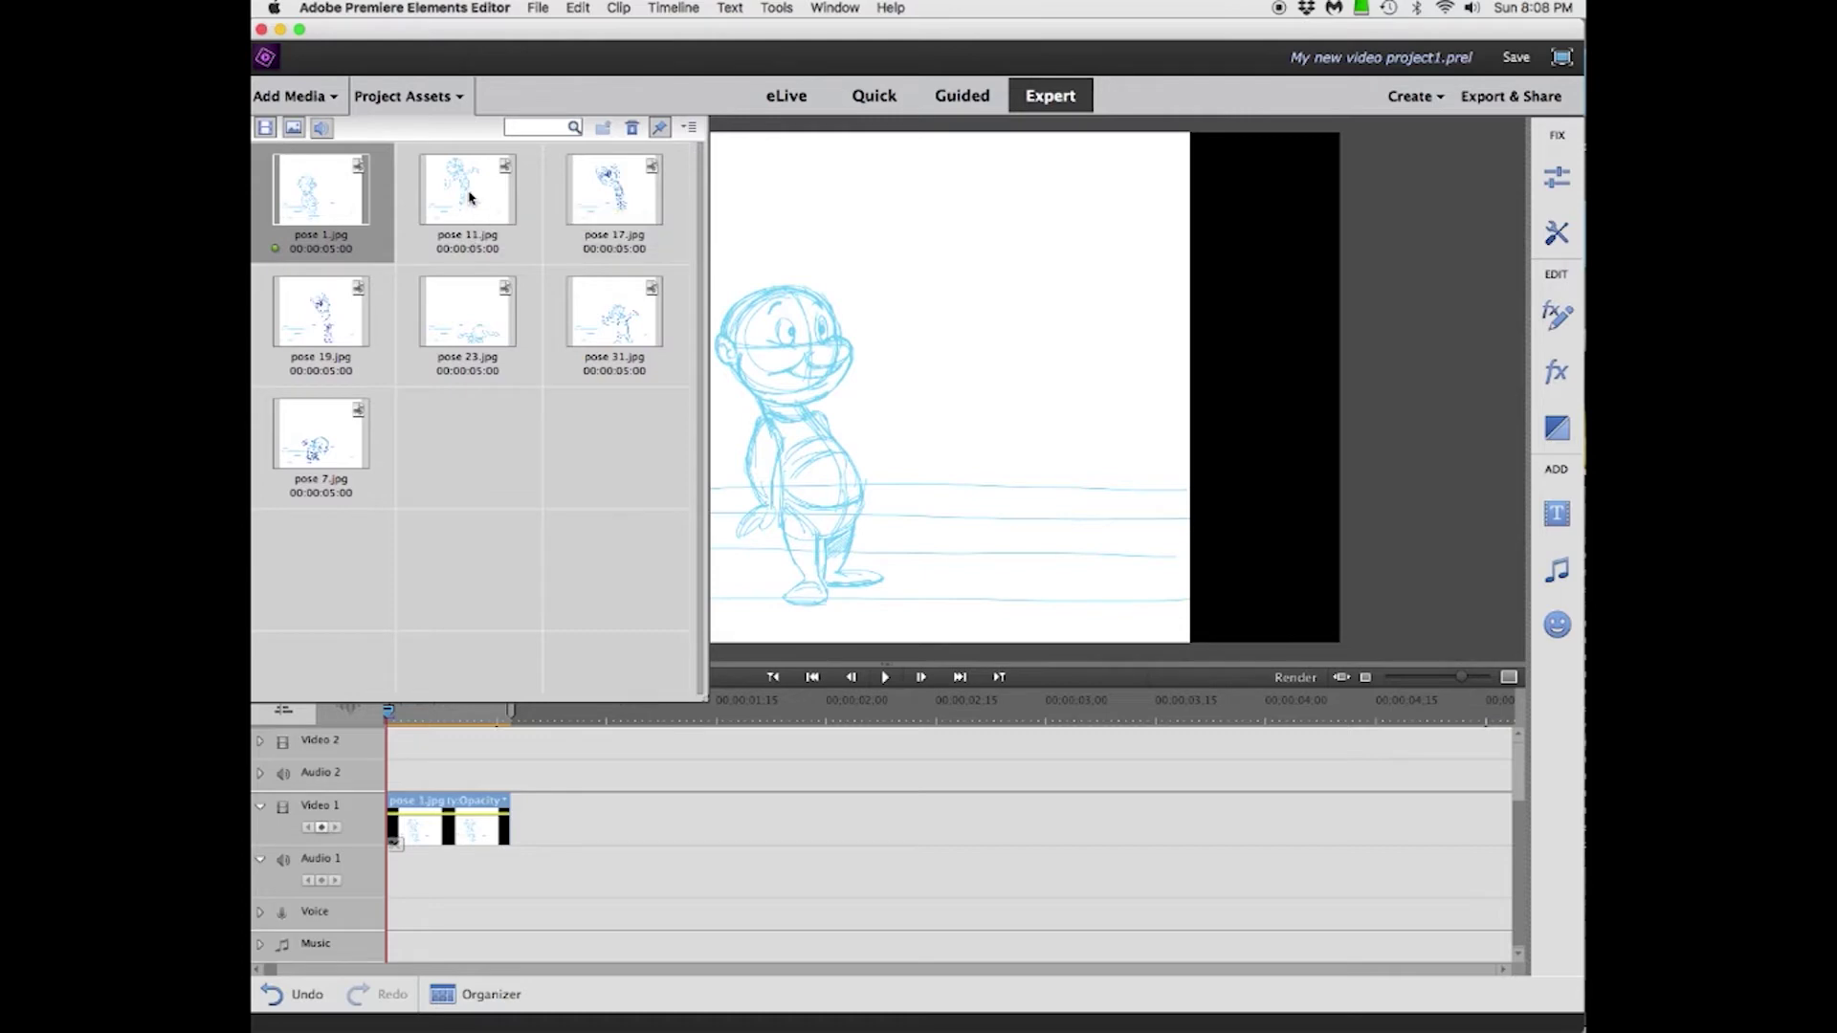
# Step: Place pose 7.jpg right after pose 1 on Video 1 and zoom out slightly
pyautogui.click(341, 429)
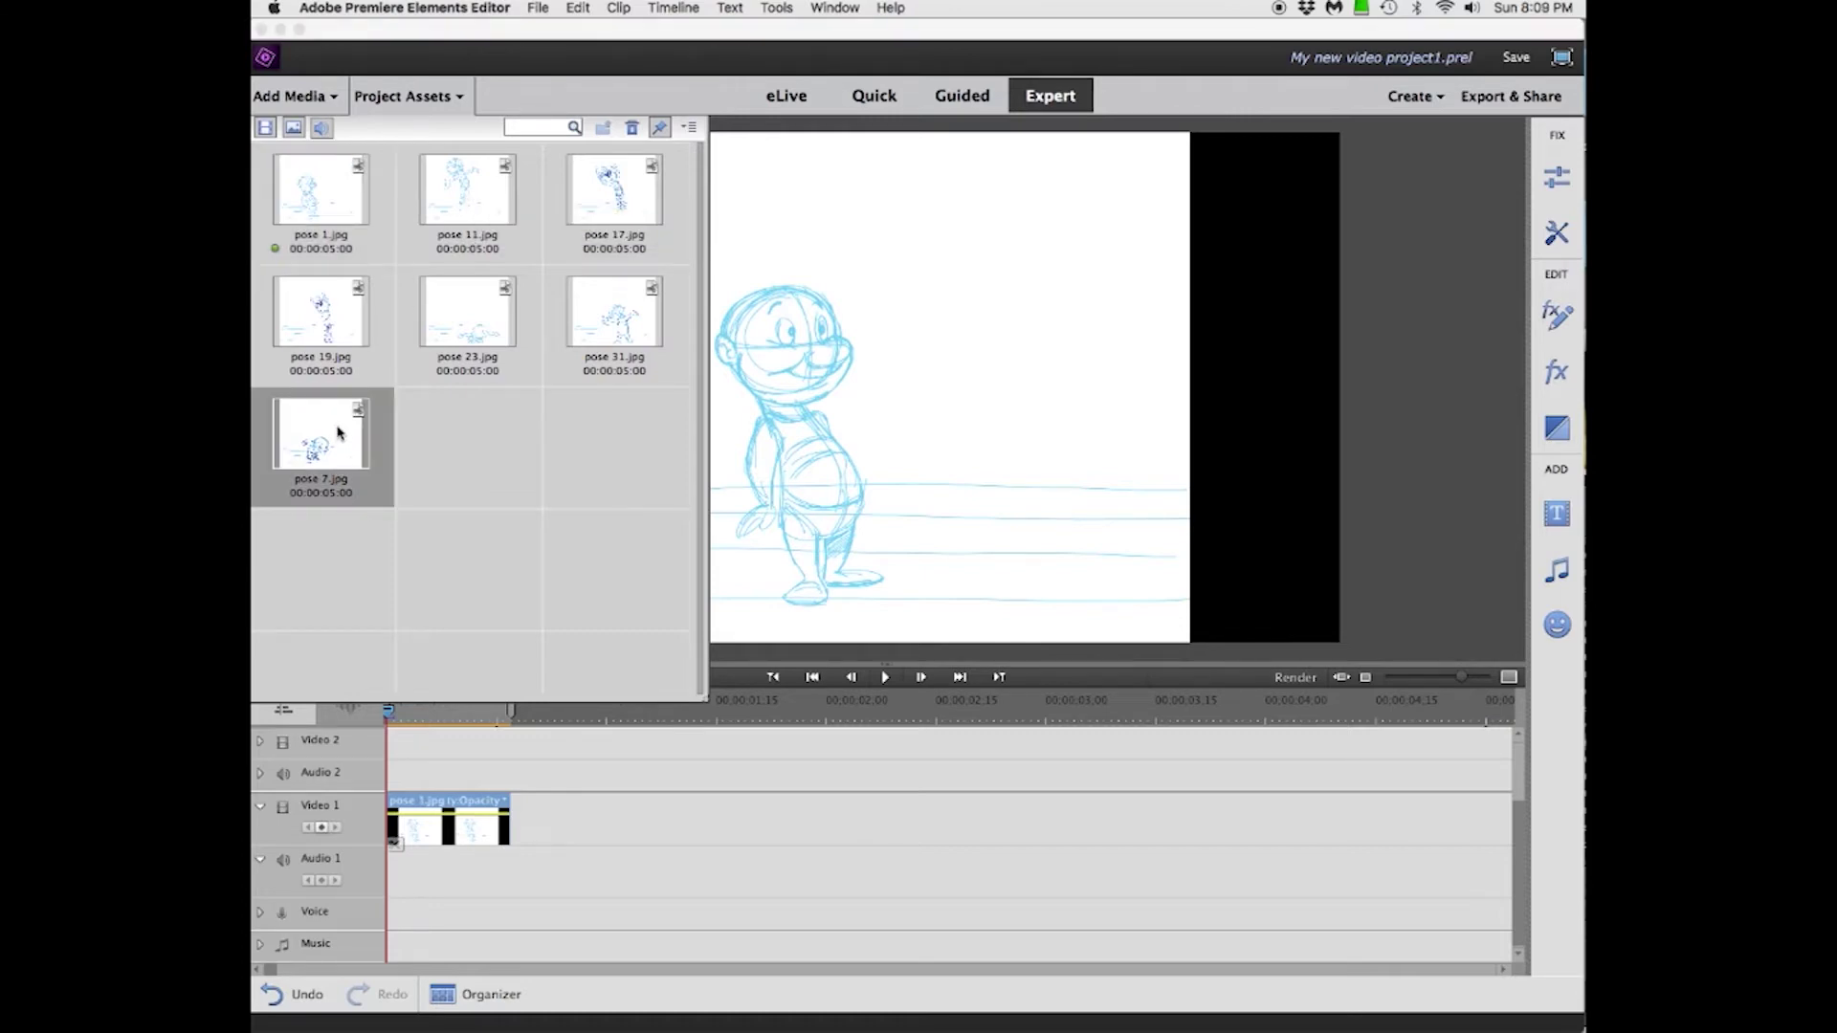
pyautogui.moveTo(338, 437); pyautogui.dragTo(570, 822)
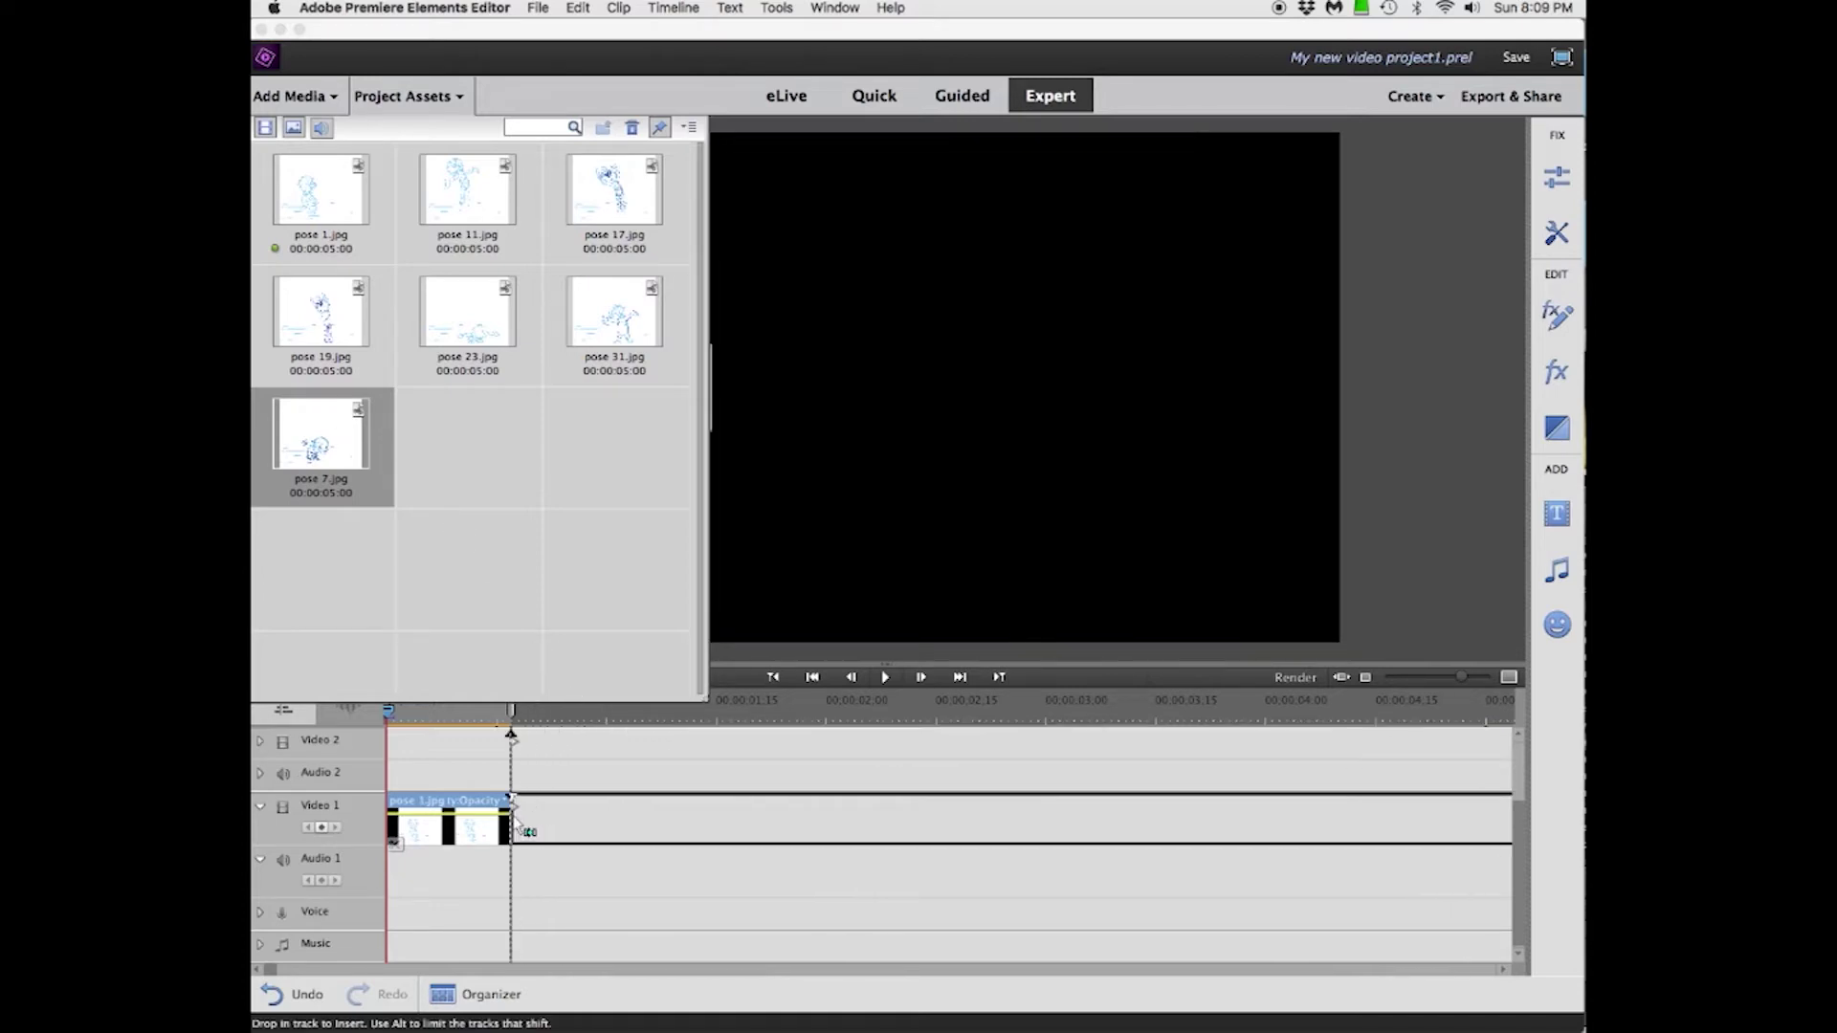
pyautogui.moveTo(569, 823); pyautogui.dragTo(530, 825)
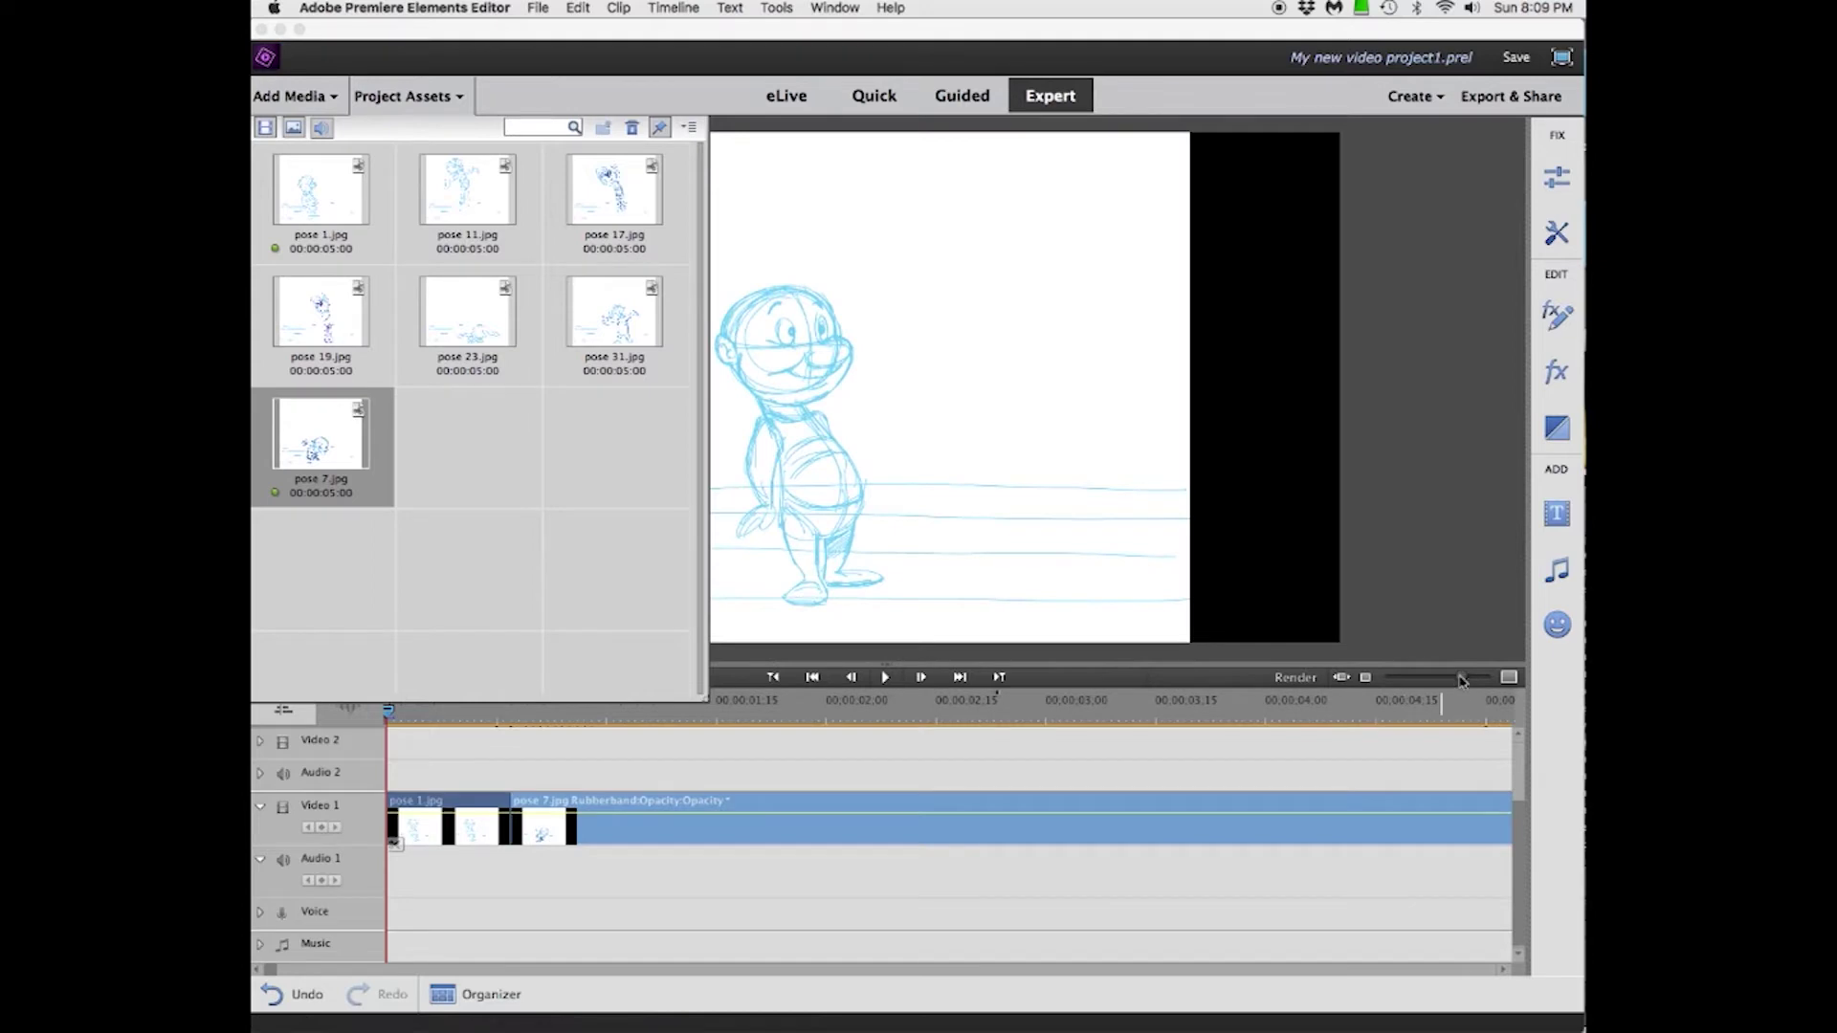
pyautogui.moveTo(1462, 681); pyautogui.dragTo(1458, 681)
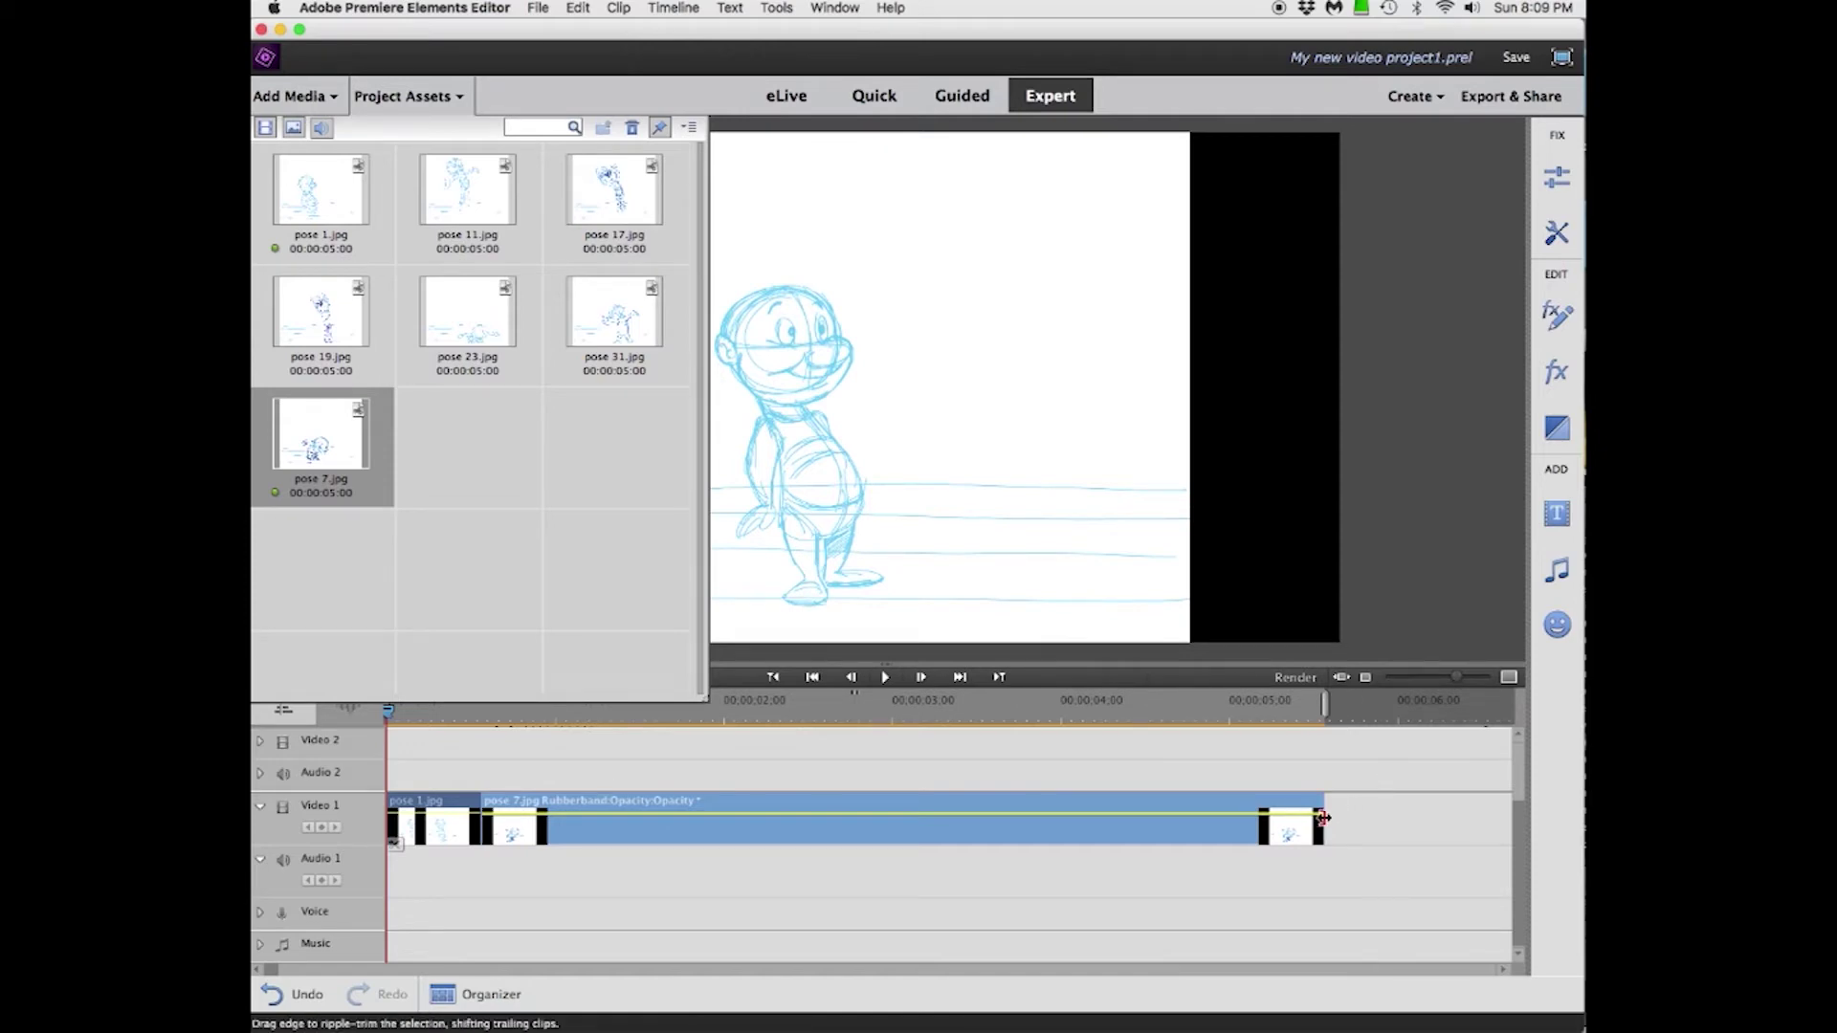
pyautogui.moveTo(1322, 820)
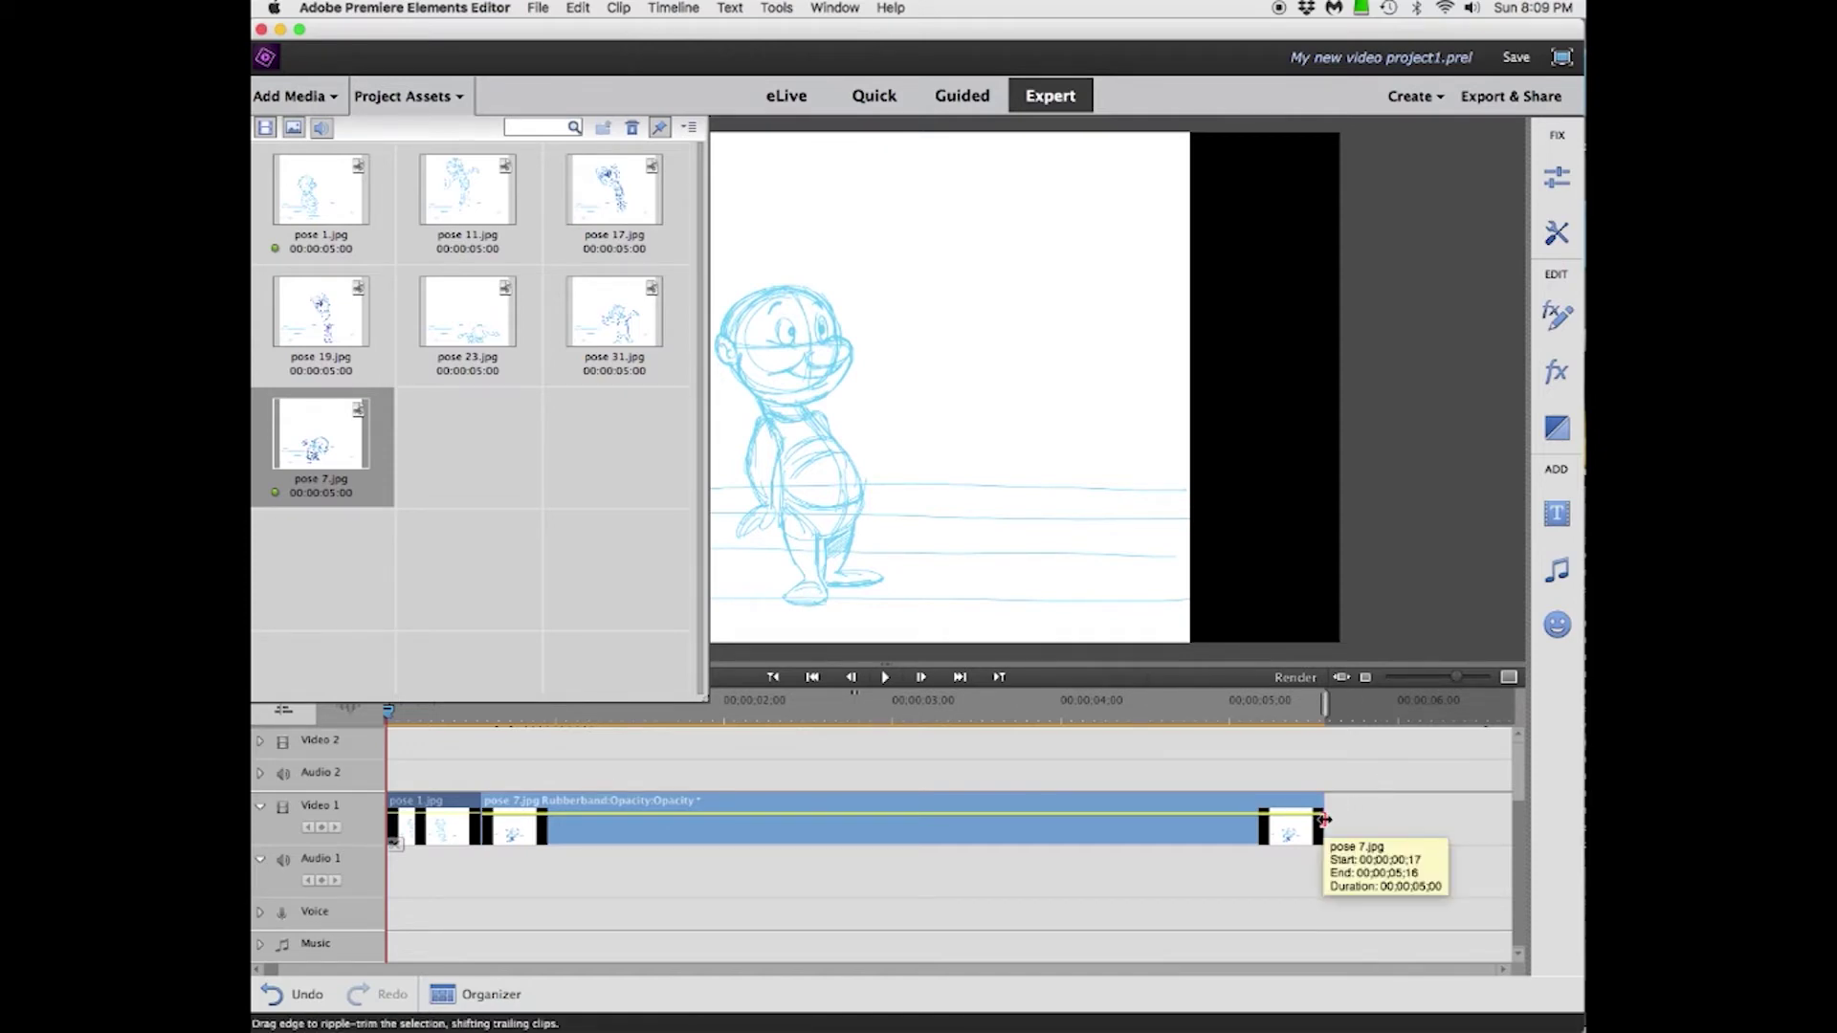
# Step: Trim pose 7 to about seven frames and scrub through to preview
pyautogui.moveTo(1323, 822); pyautogui.dragTo(549, 819)
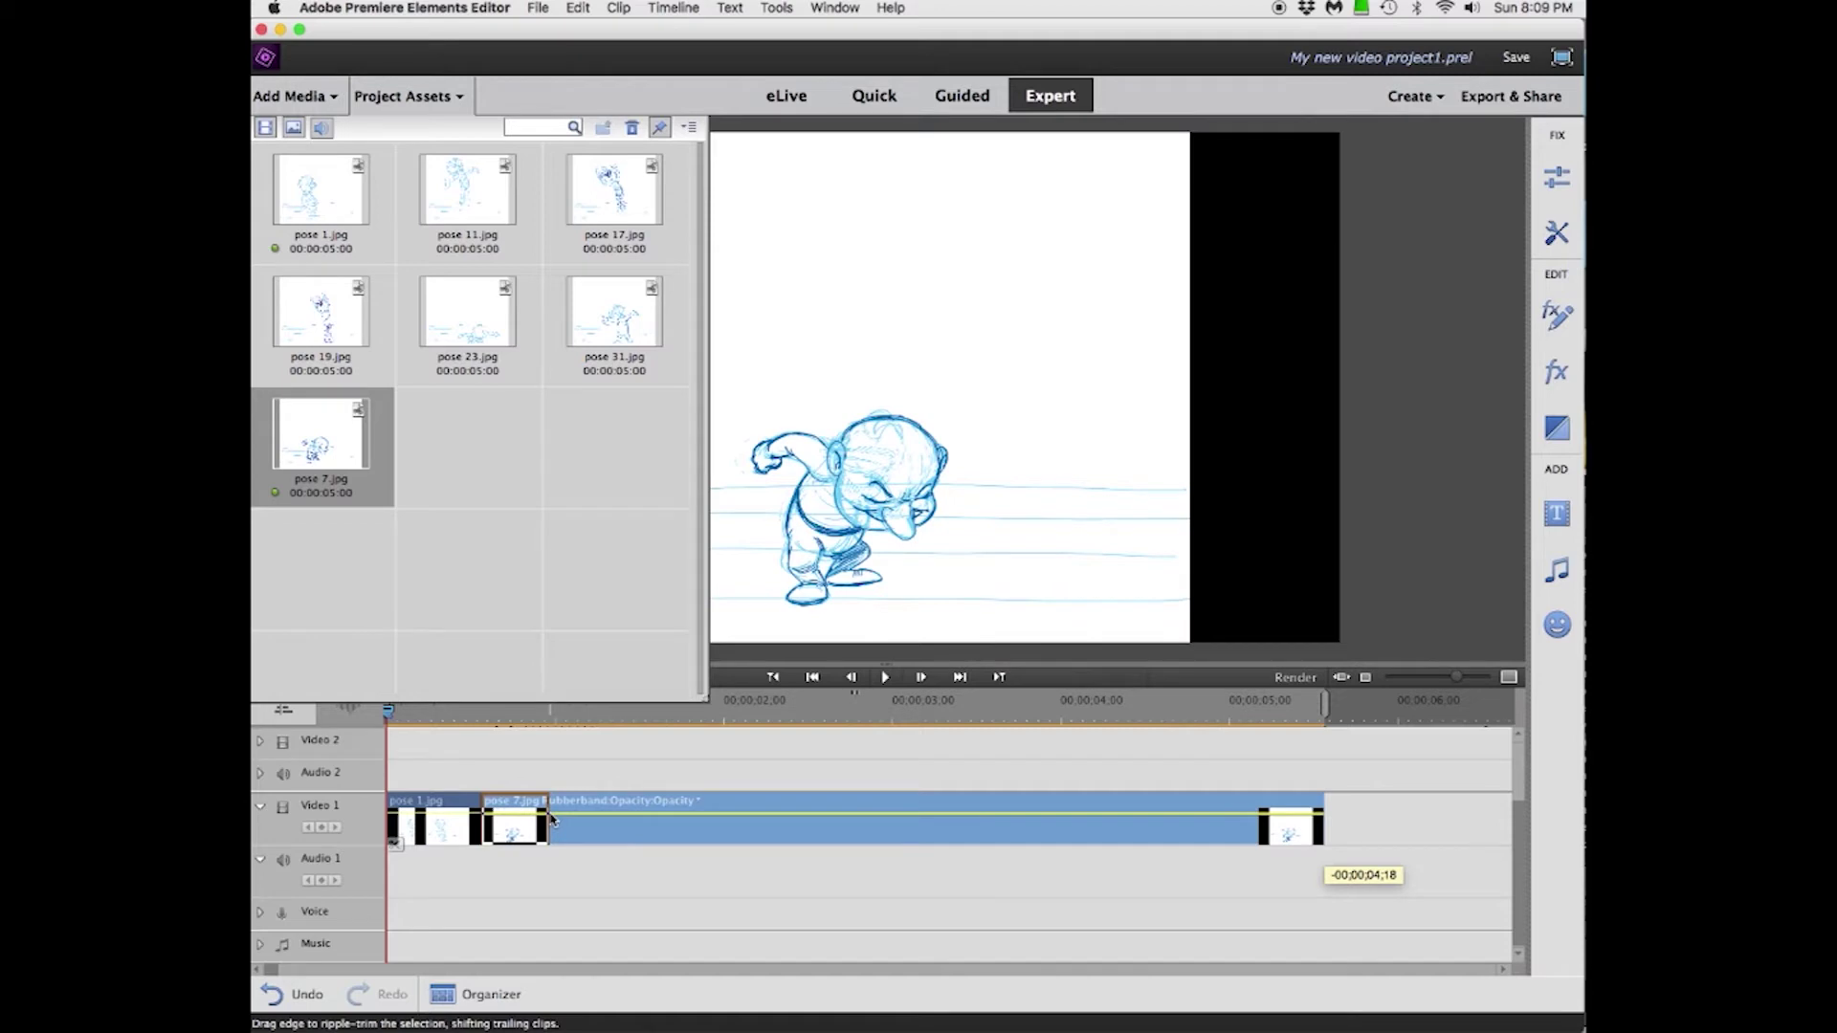
pyautogui.moveTo(549, 820); pyautogui.dragTo(548, 820)
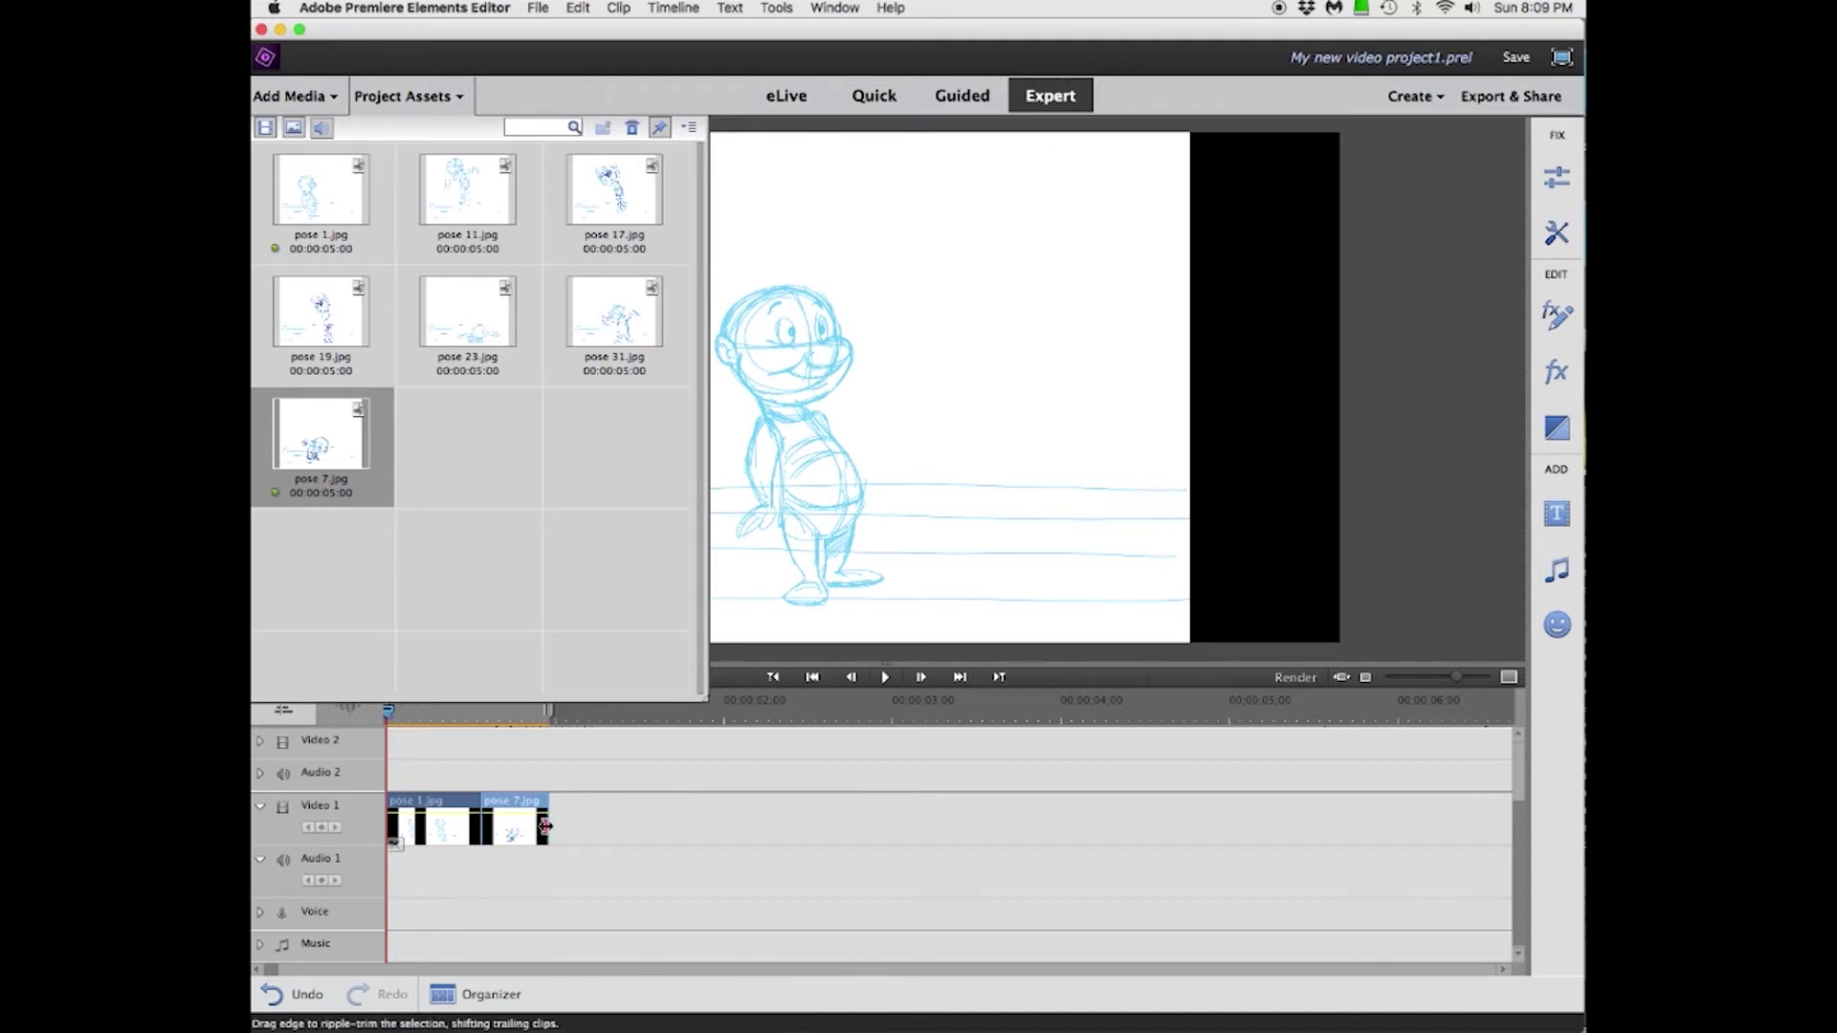
pyautogui.moveTo(547, 828); pyautogui.dragTo(528, 830)
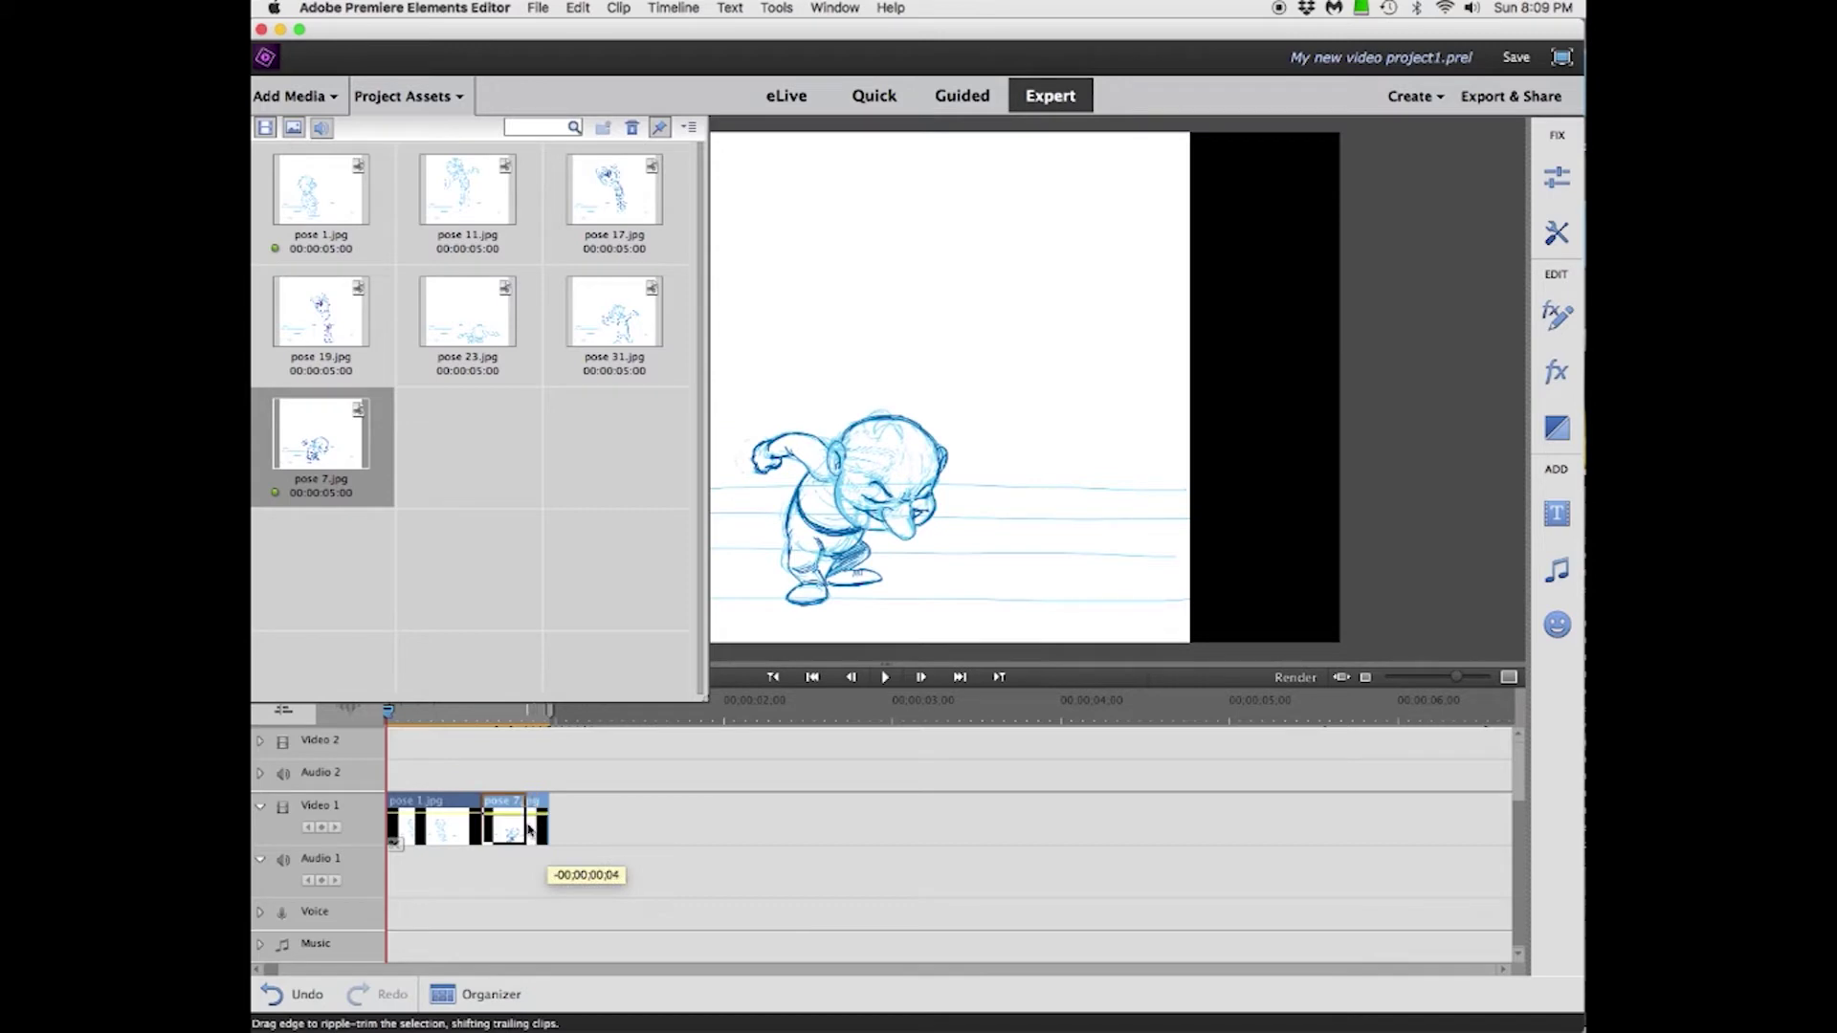
pyautogui.moveTo(528, 830); pyautogui.dragTo(527, 830)
pyautogui.moveTo(528, 829); pyautogui.dragTo(521, 827)
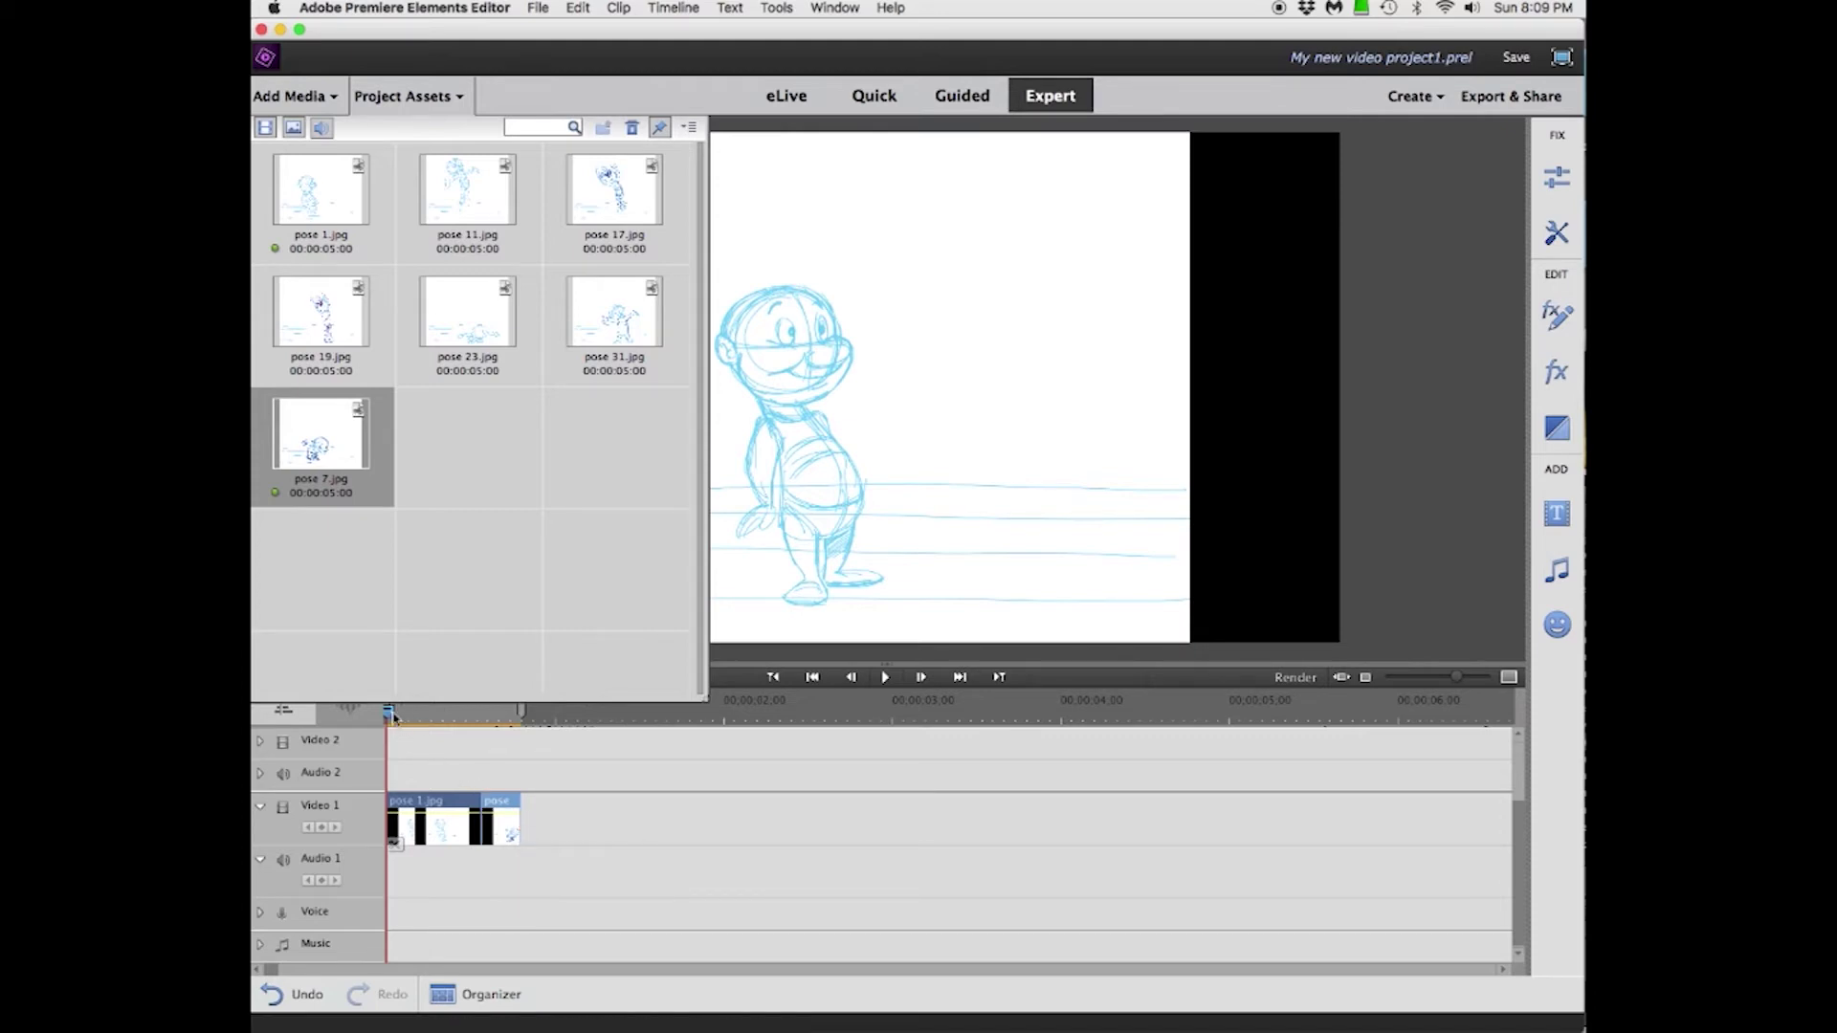
pyautogui.moveTo(391, 713); pyautogui.dragTo(494, 711)
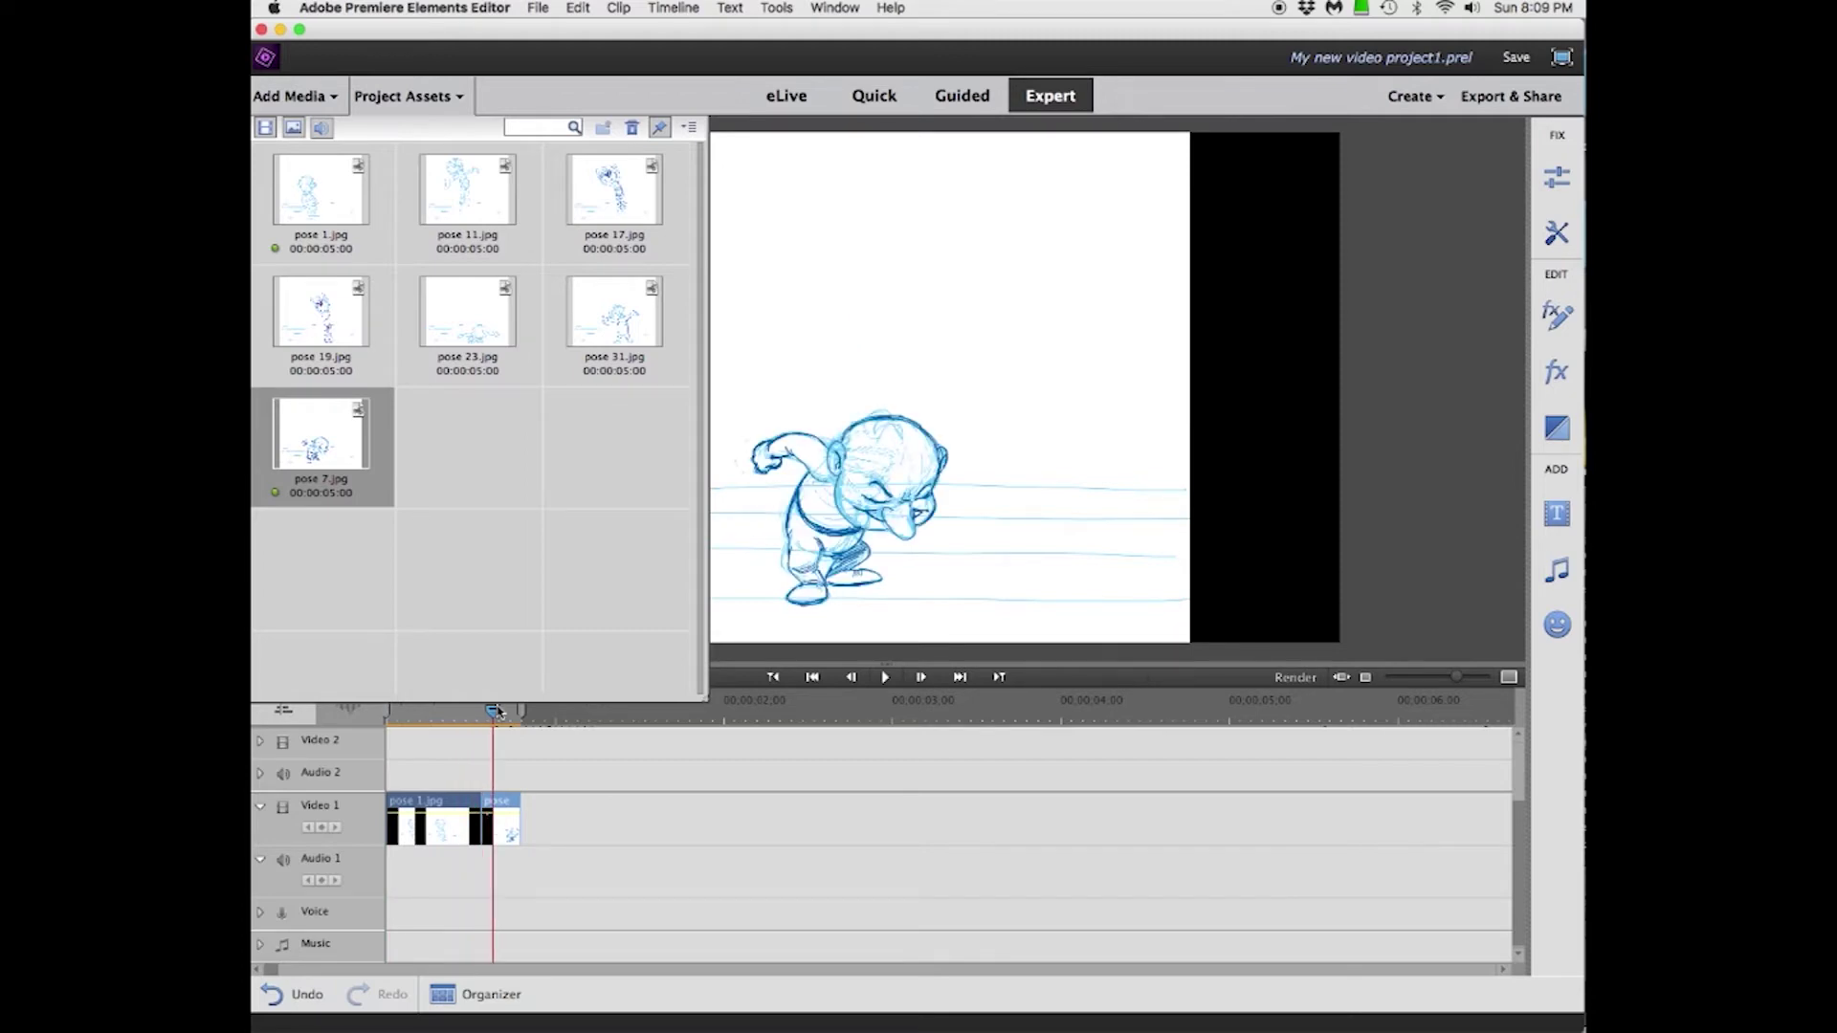
pyautogui.moveTo(494, 711); pyautogui.dragTo(522, 712)
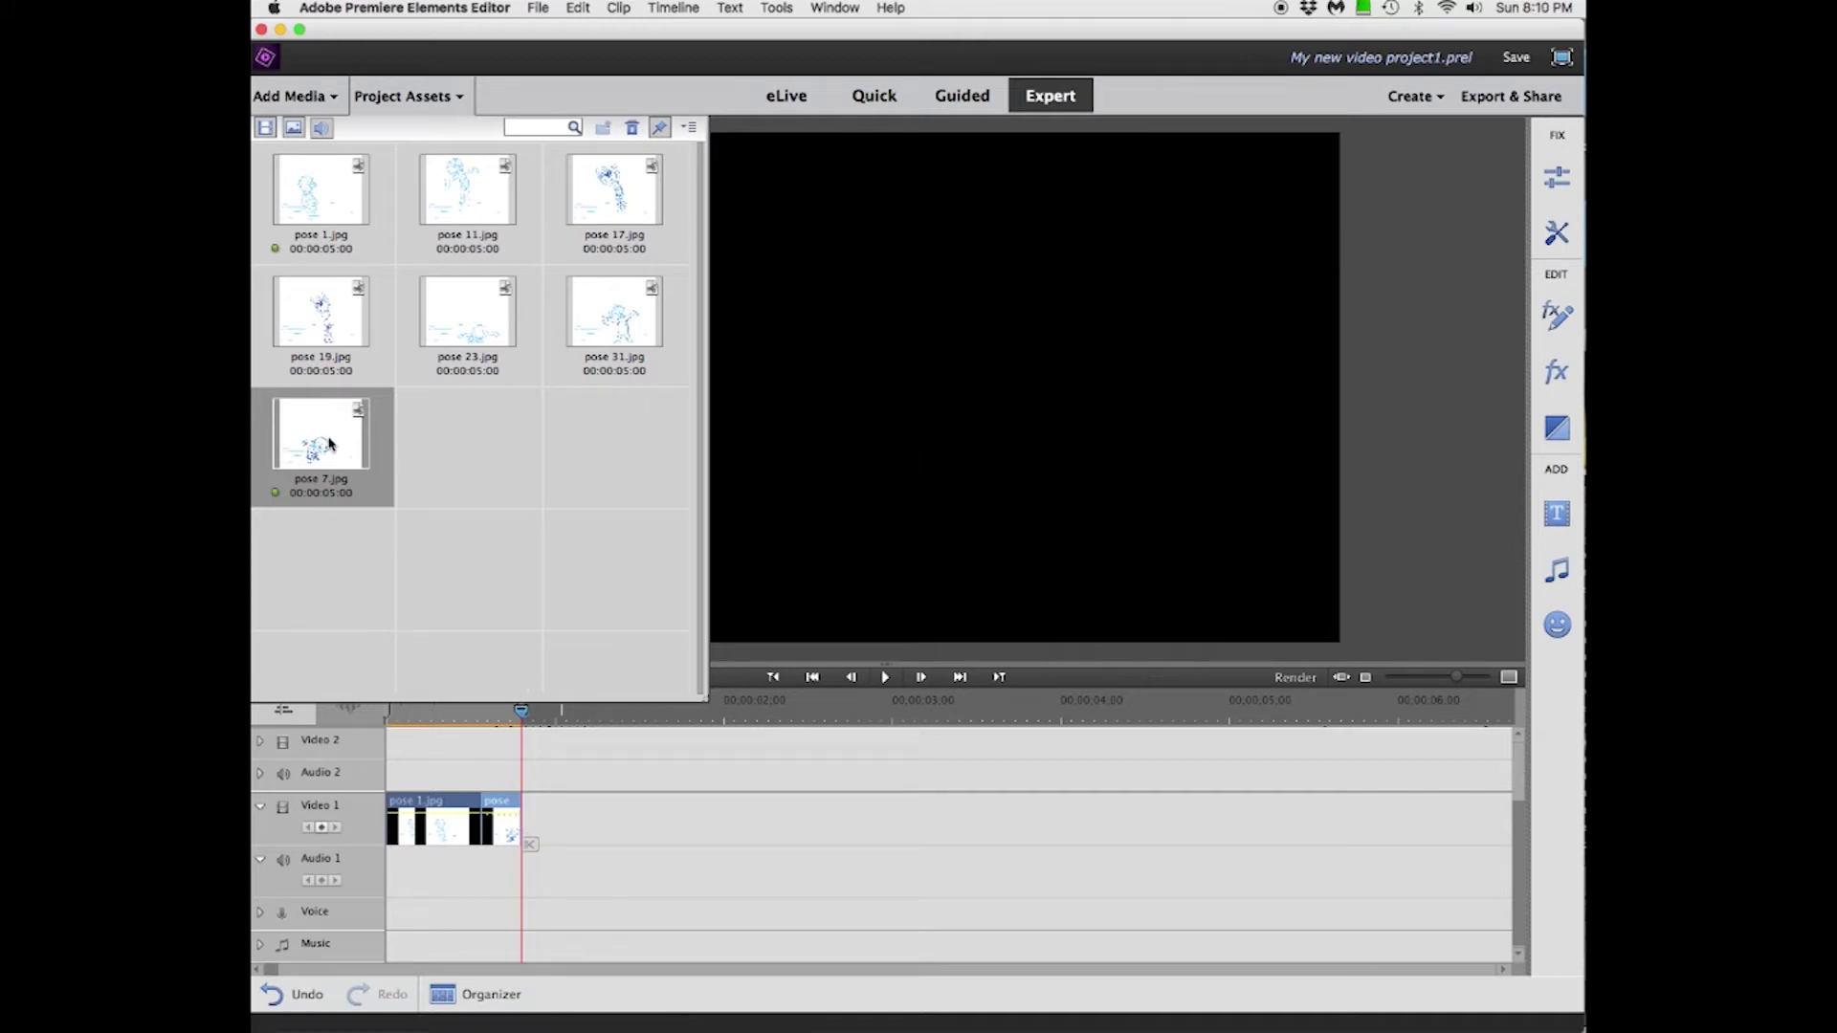
# Step: Place pose 11.jpg after pose 7 on Video 1 and trim it short
pyautogui.click(462, 193)
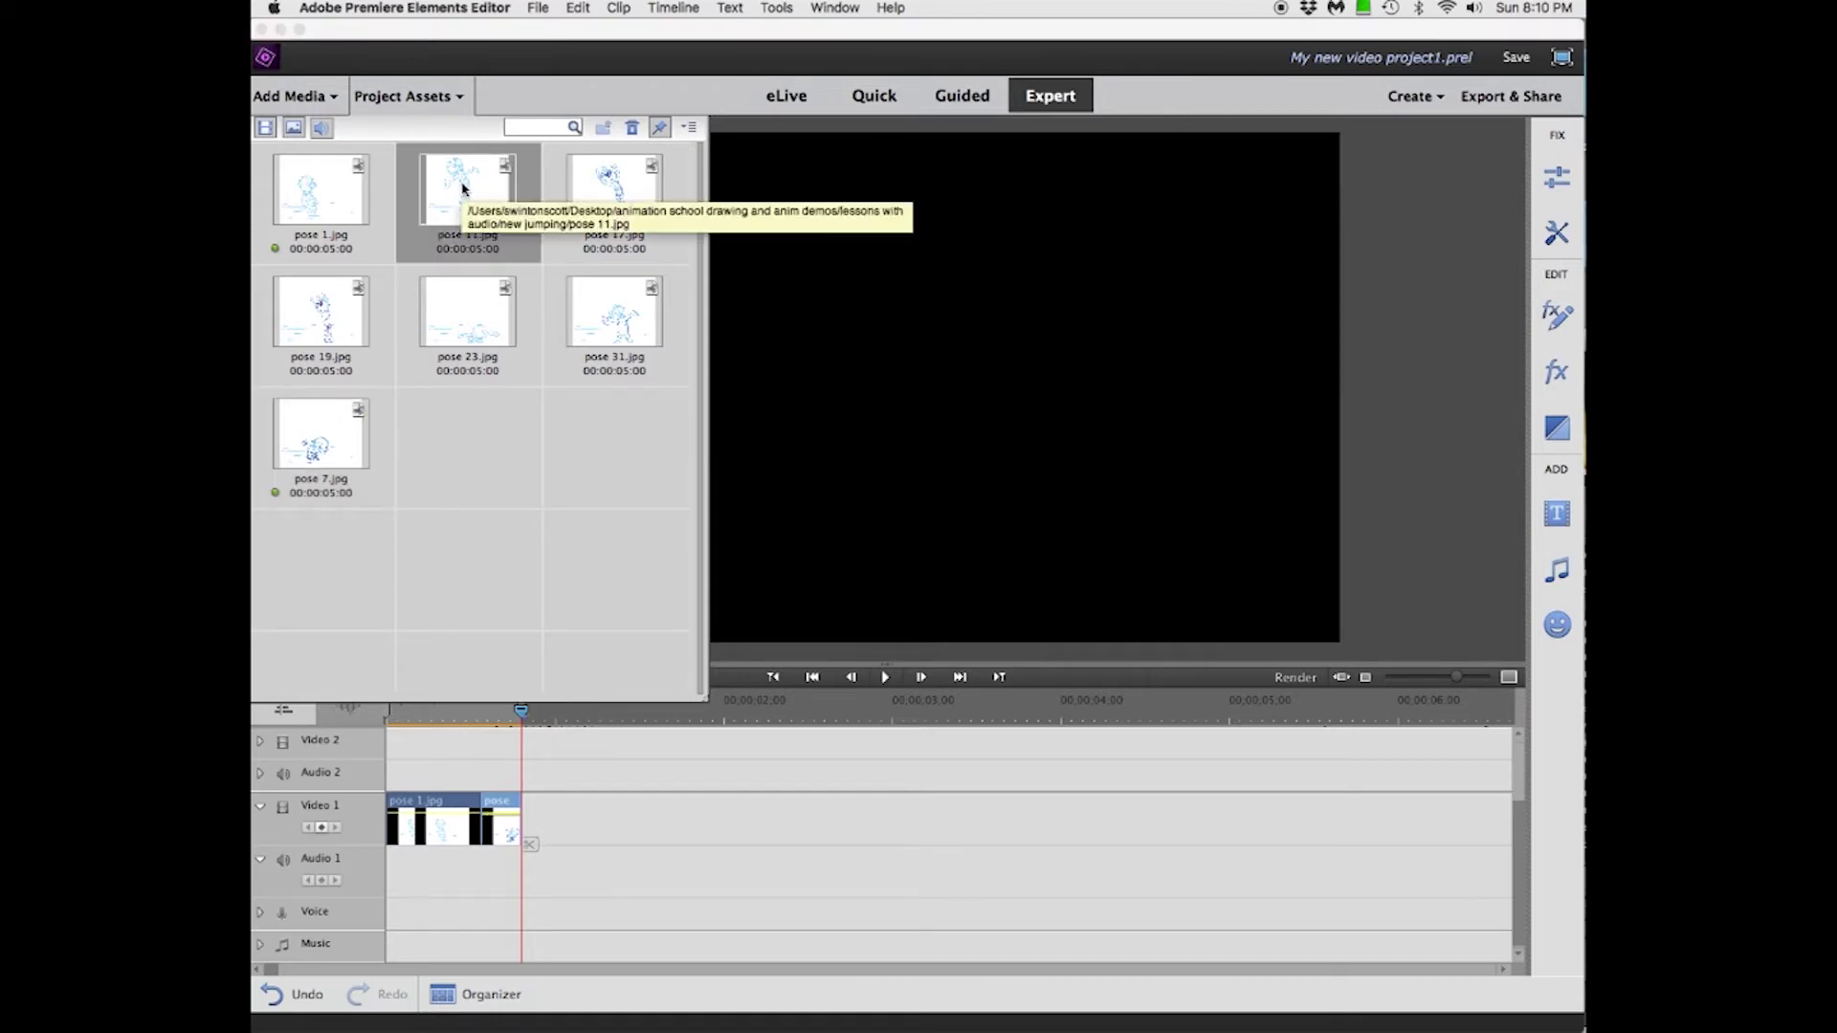
pyautogui.moveTo(463, 193); pyautogui.dragTo(624, 799)
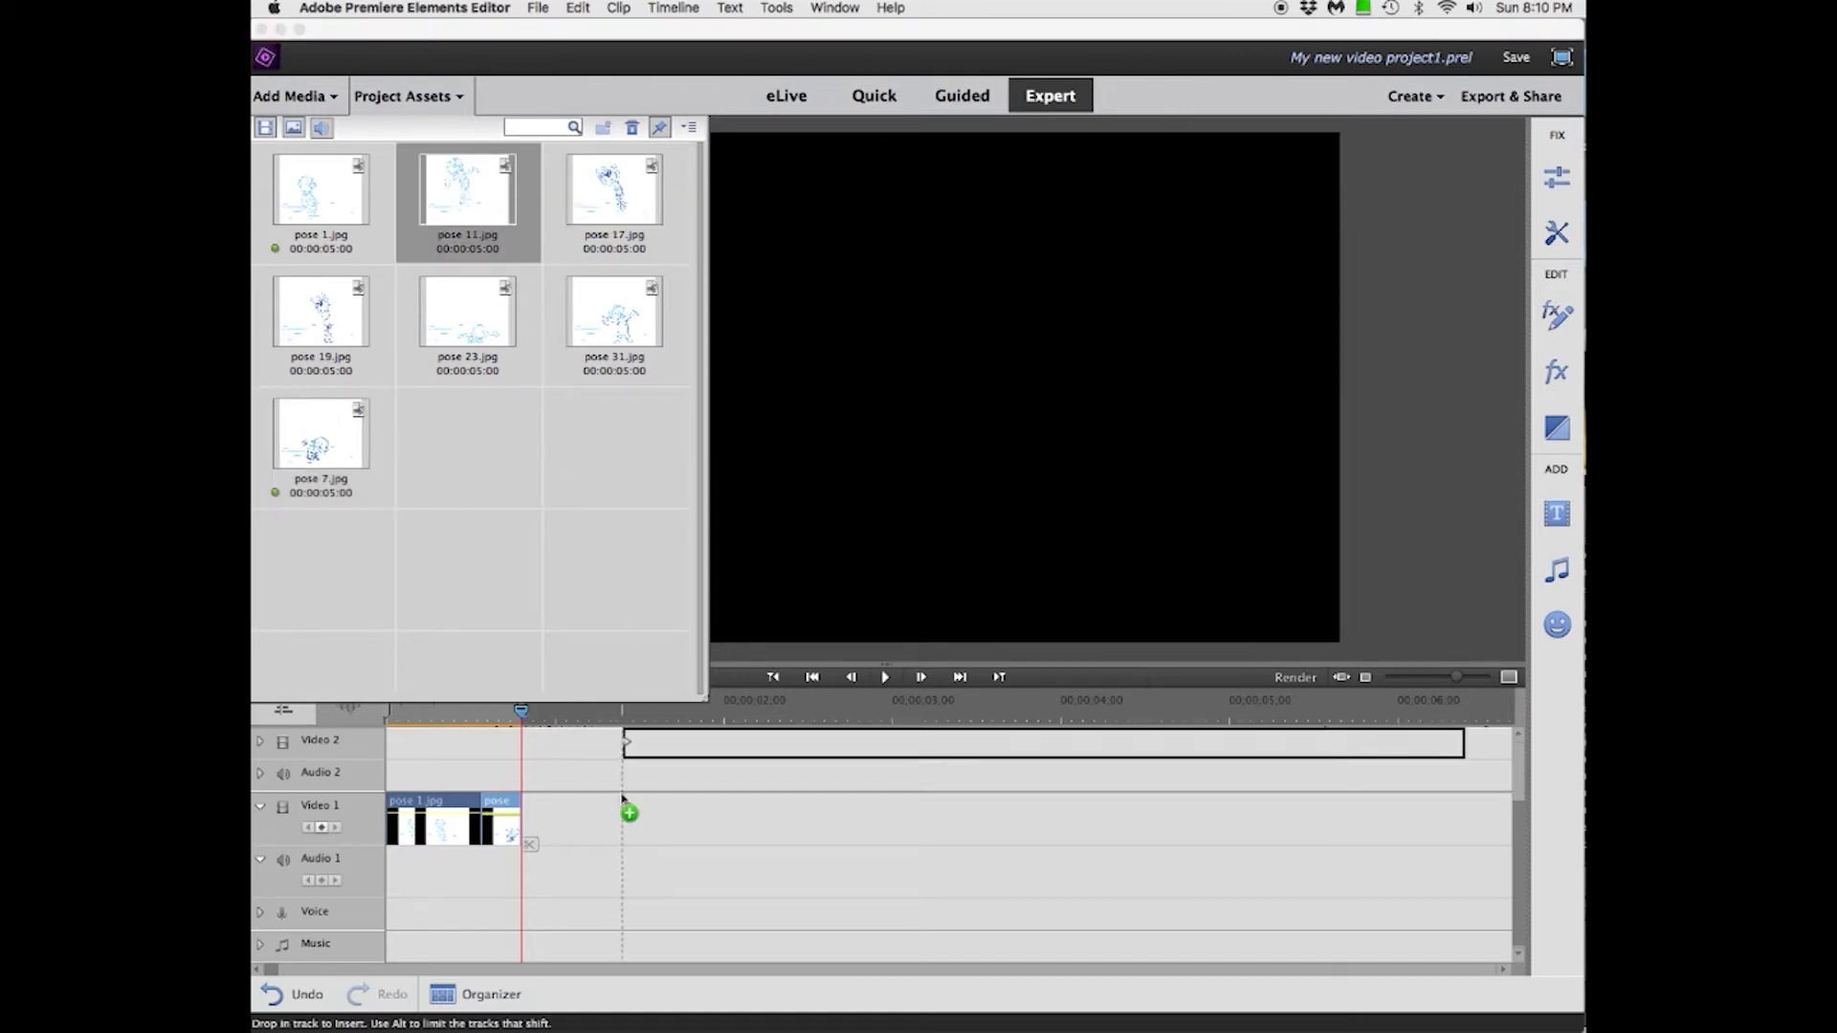
pyautogui.moveTo(622, 800); pyautogui.dragTo(522, 817)
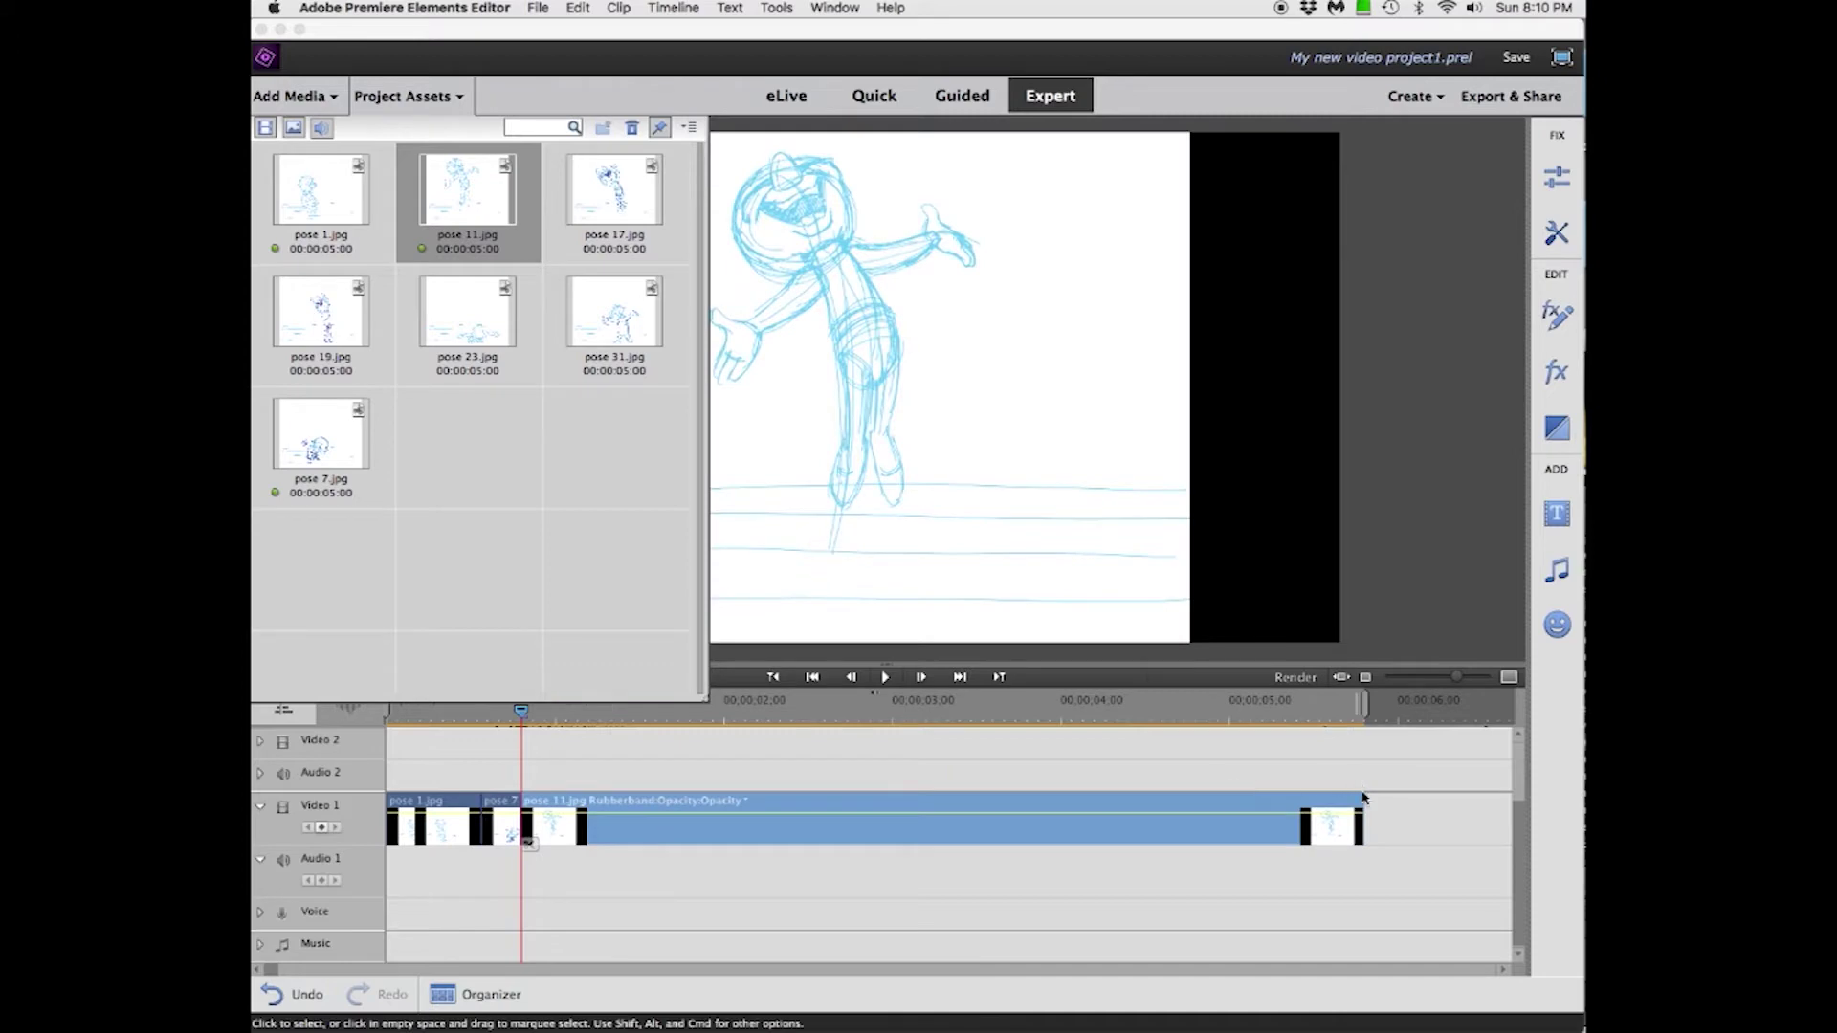
pyautogui.moveTo(1363, 817); pyautogui.dragTo(588, 842)
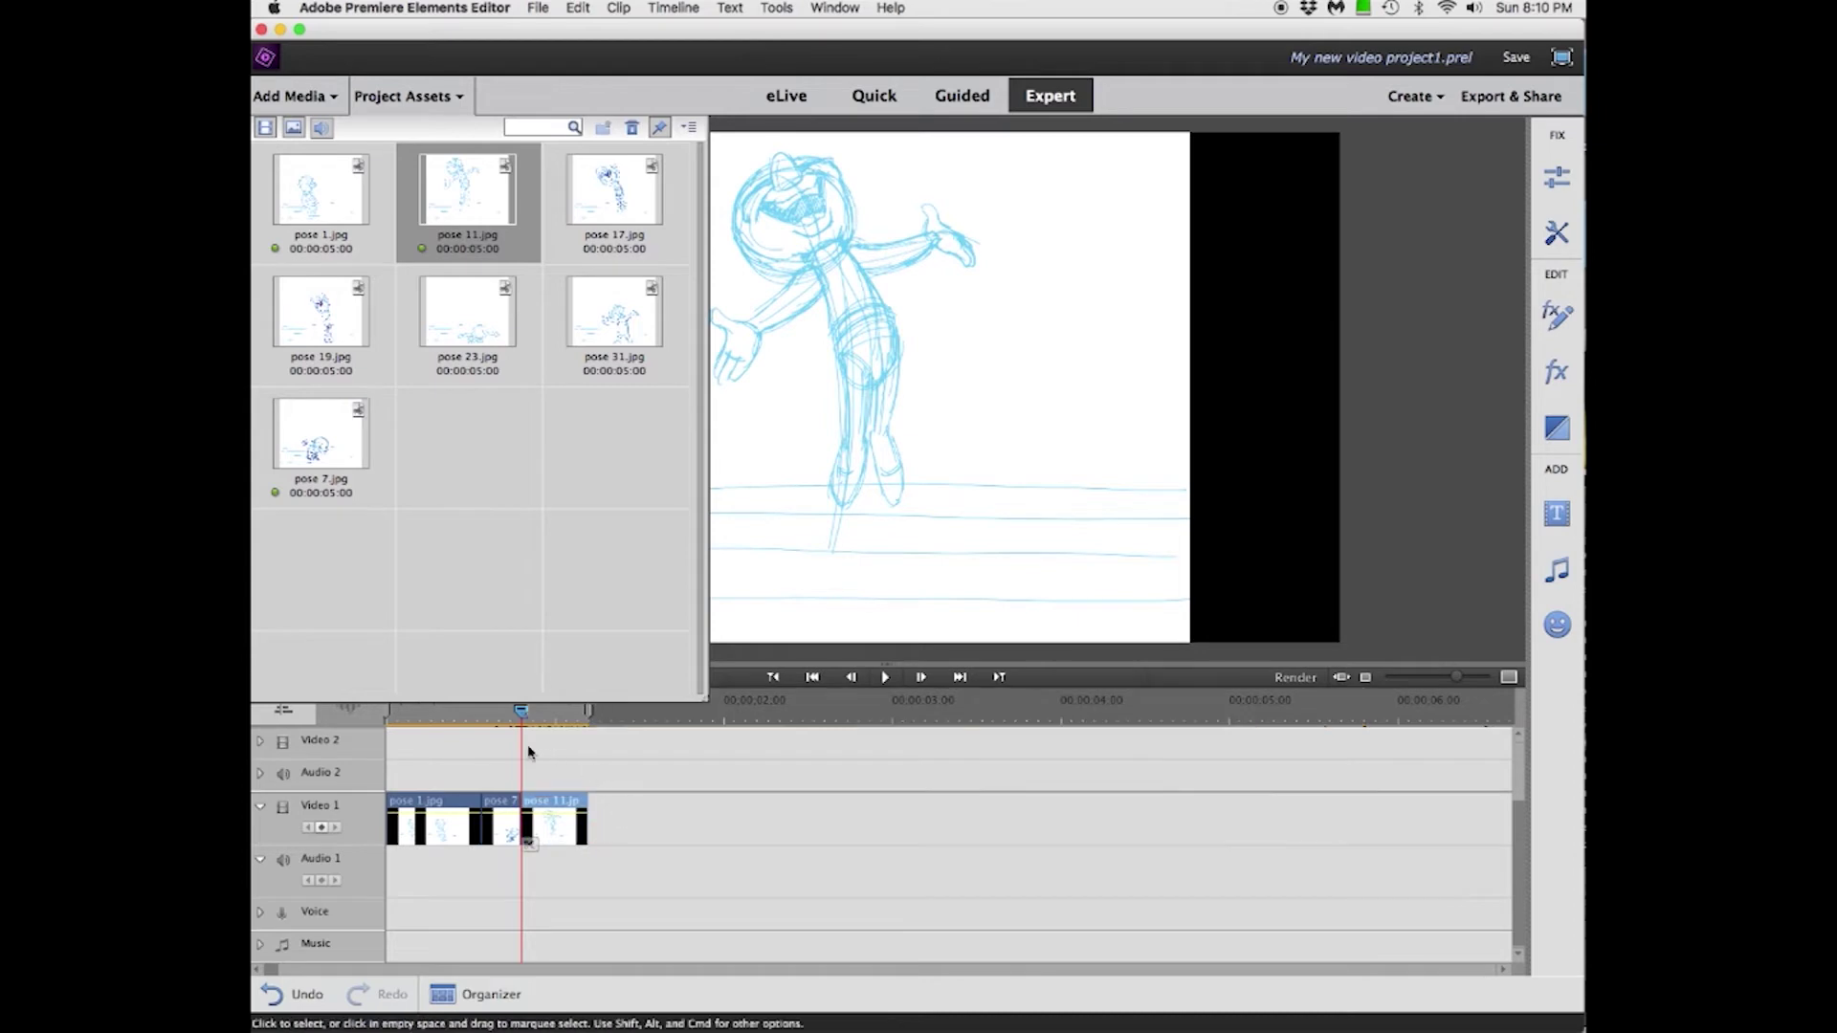
pyautogui.moveTo(552, 822)
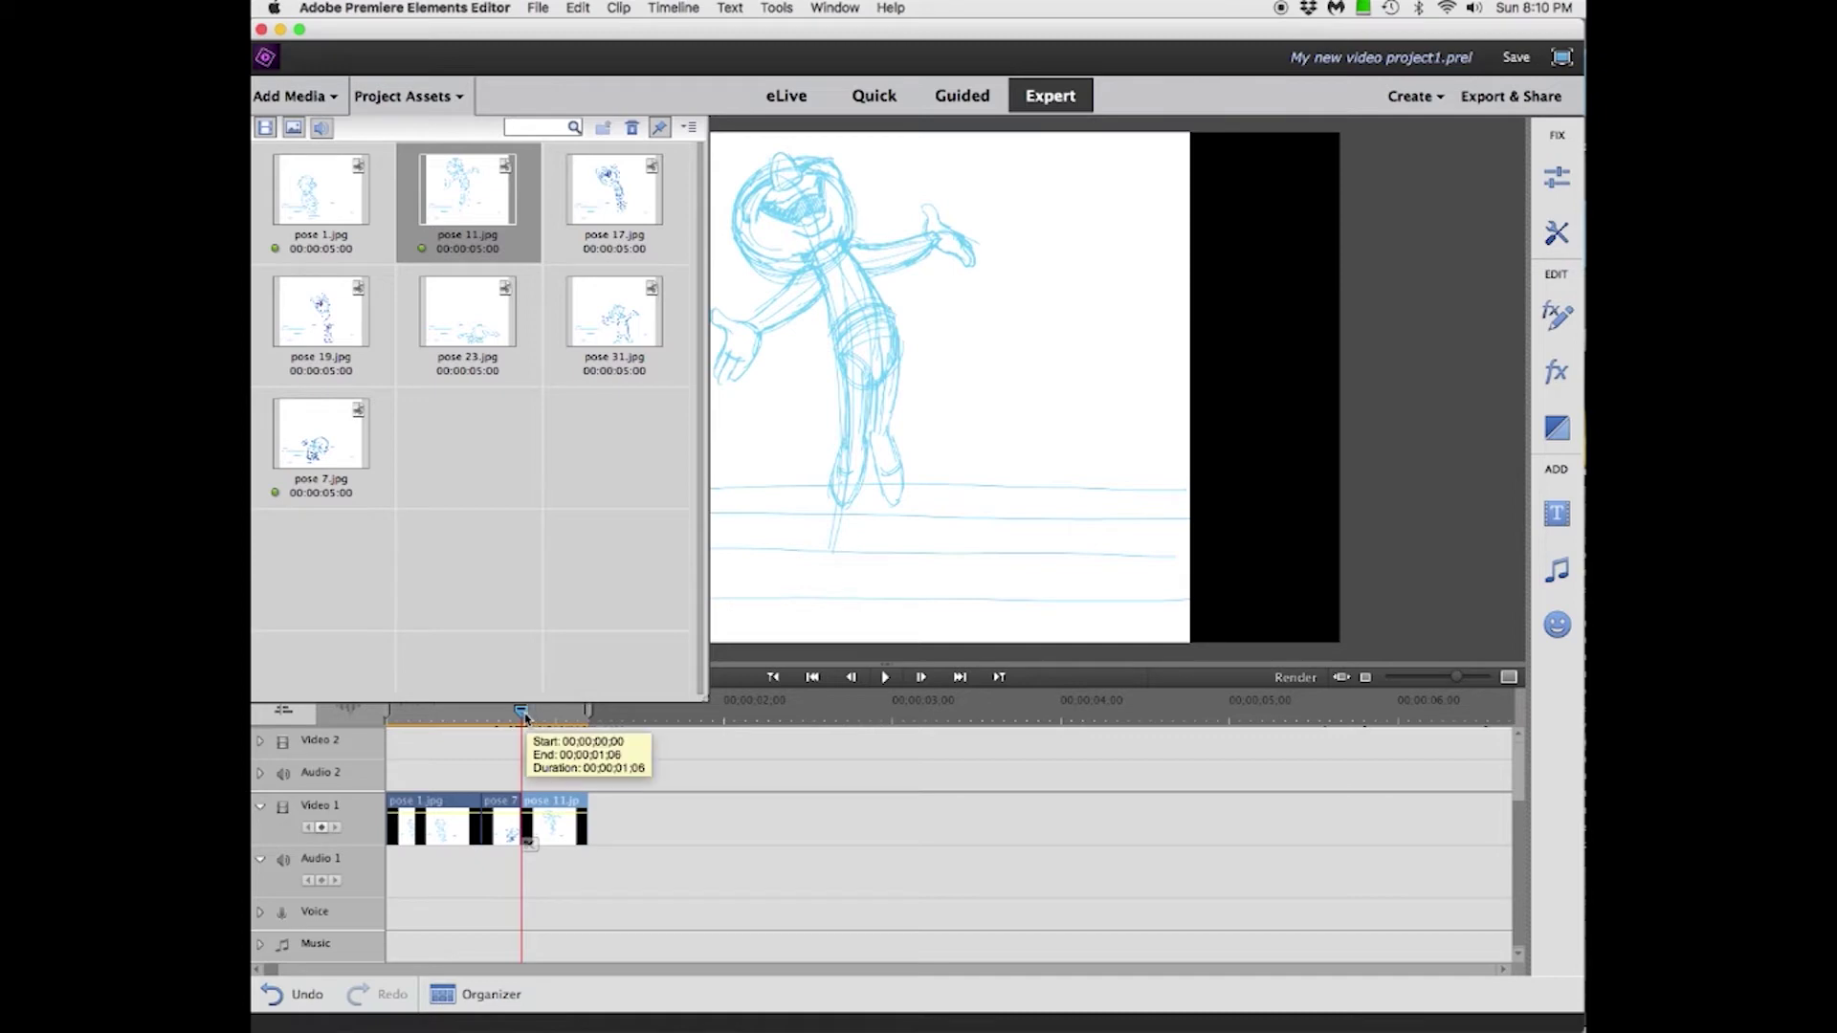
# Step: Fine-tune pose 11's length, scrubbing back through pose 7 to check timing
pyautogui.moveTo(522, 712); pyautogui.dragTo(584, 714)
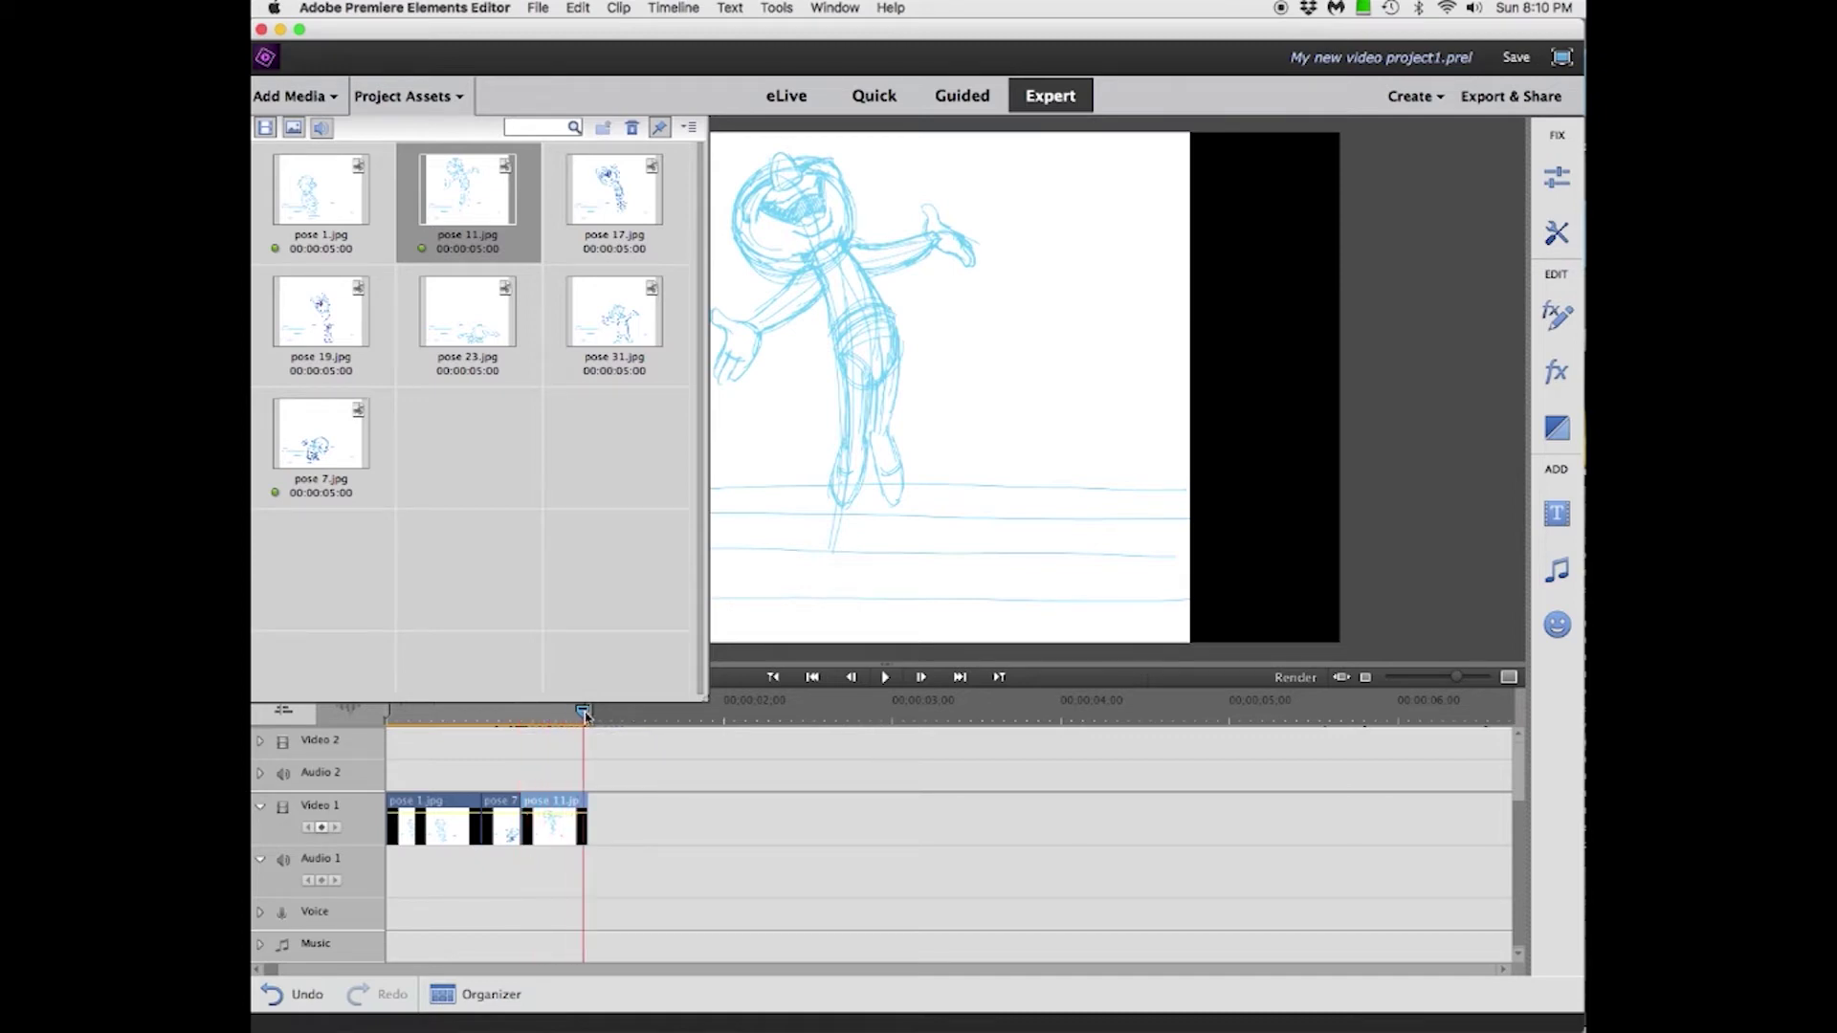
pyautogui.moveTo(583, 713); pyautogui.dragTo(525, 713)
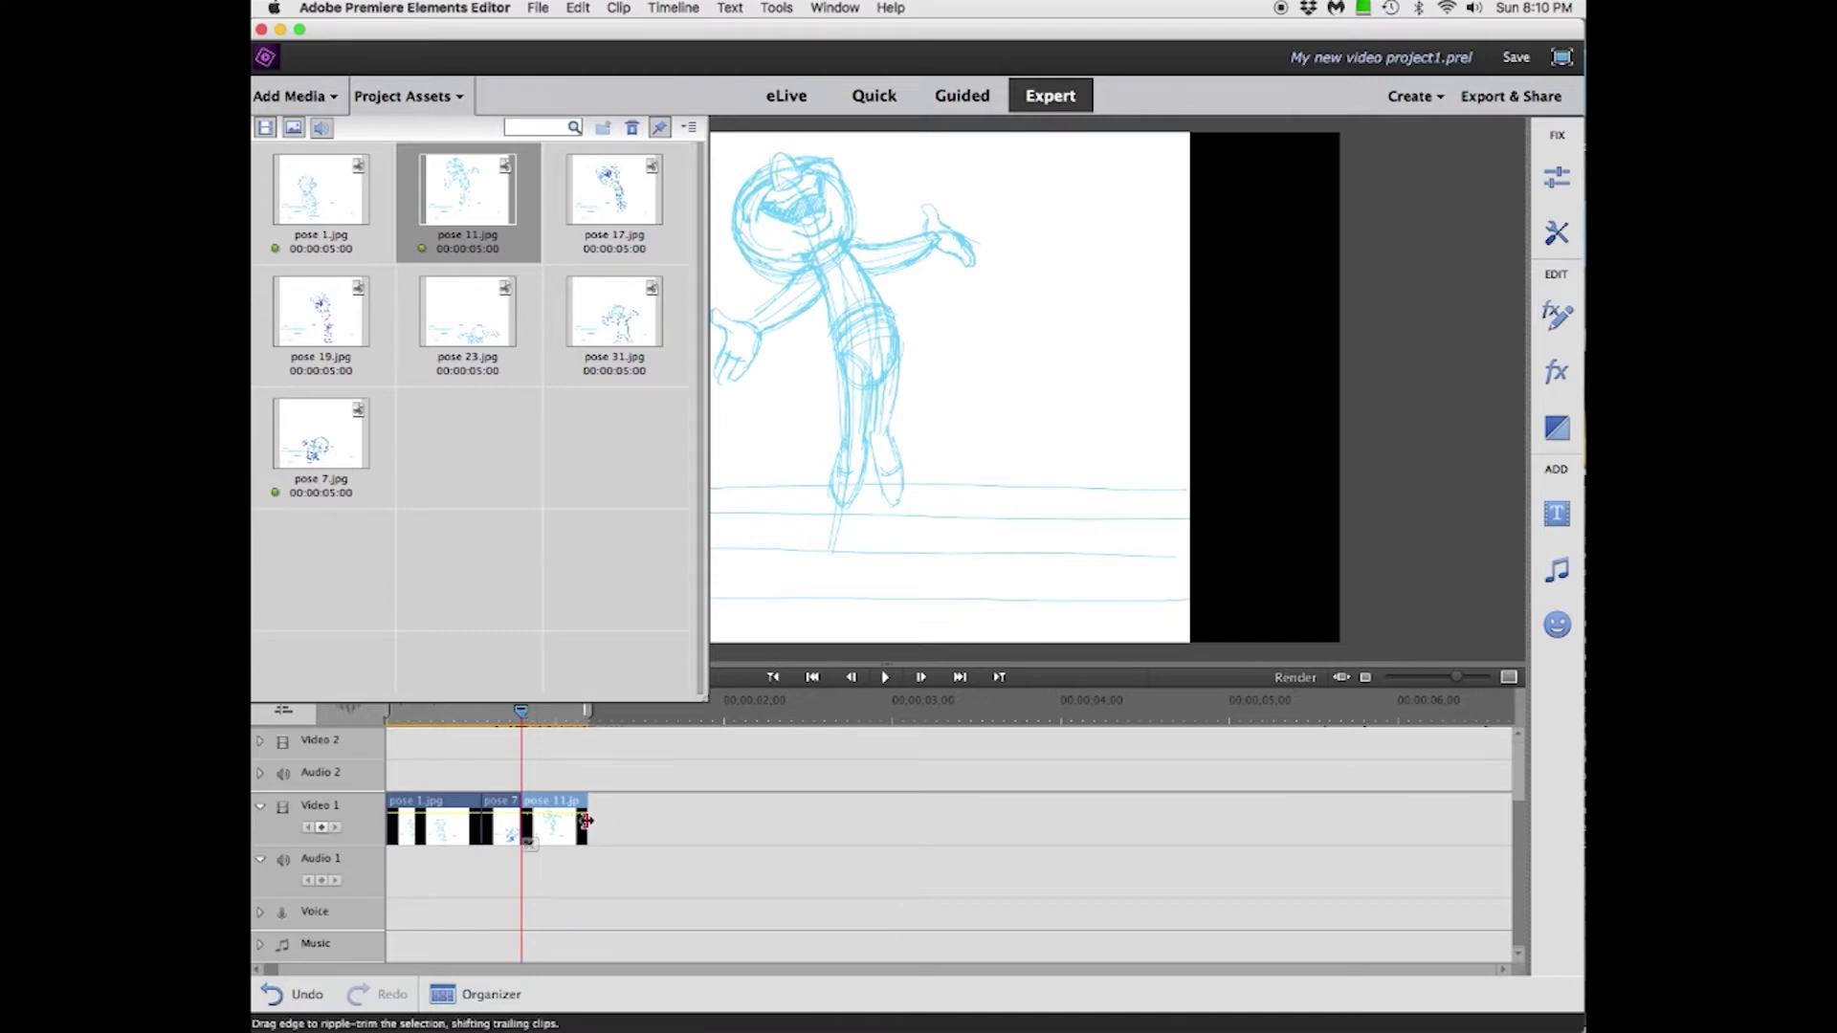
pyautogui.moveTo(585, 820); pyautogui.dragTo(573, 827)
pyautogui.moveTo(575, 828); pyautogui.dragTo(573, 827)
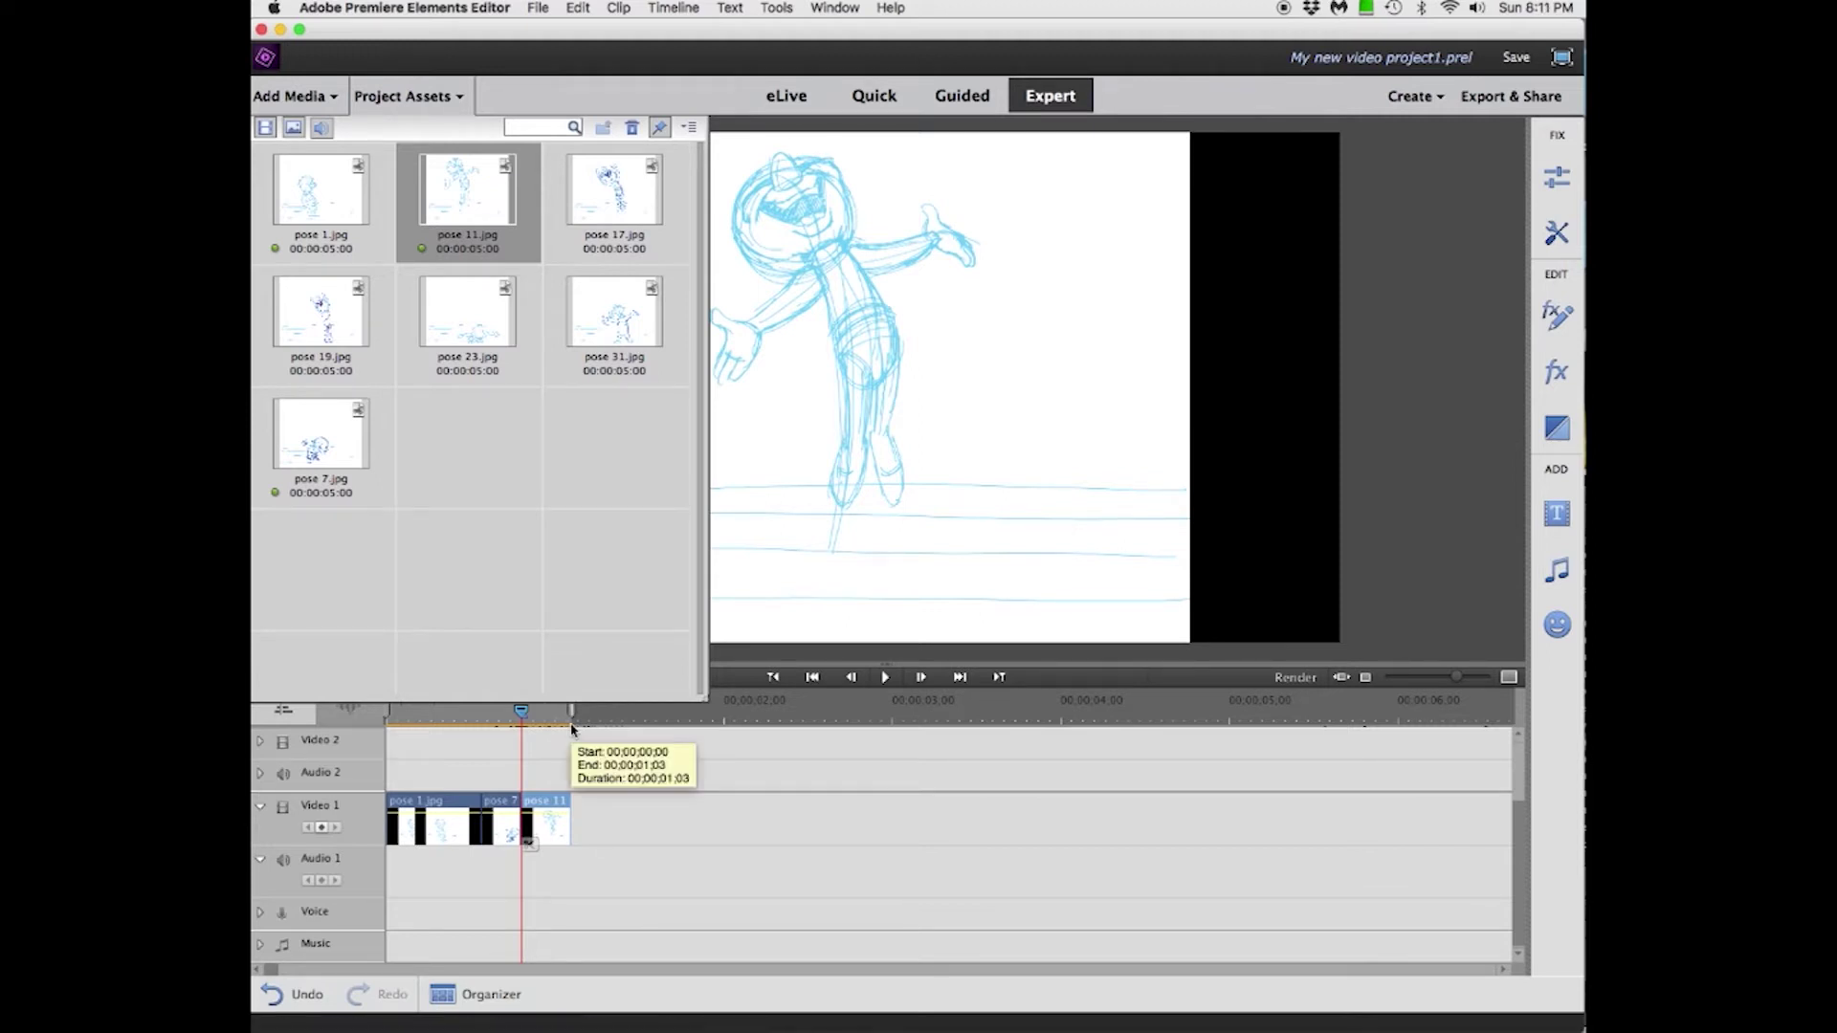
pyautogui.moveTo(521, 714)
pyautogui.mouseDown()
pyautogui.moveTo(493, 713)
pyautogui.moveTo(563, 716)
pyautogui.mouseUp()
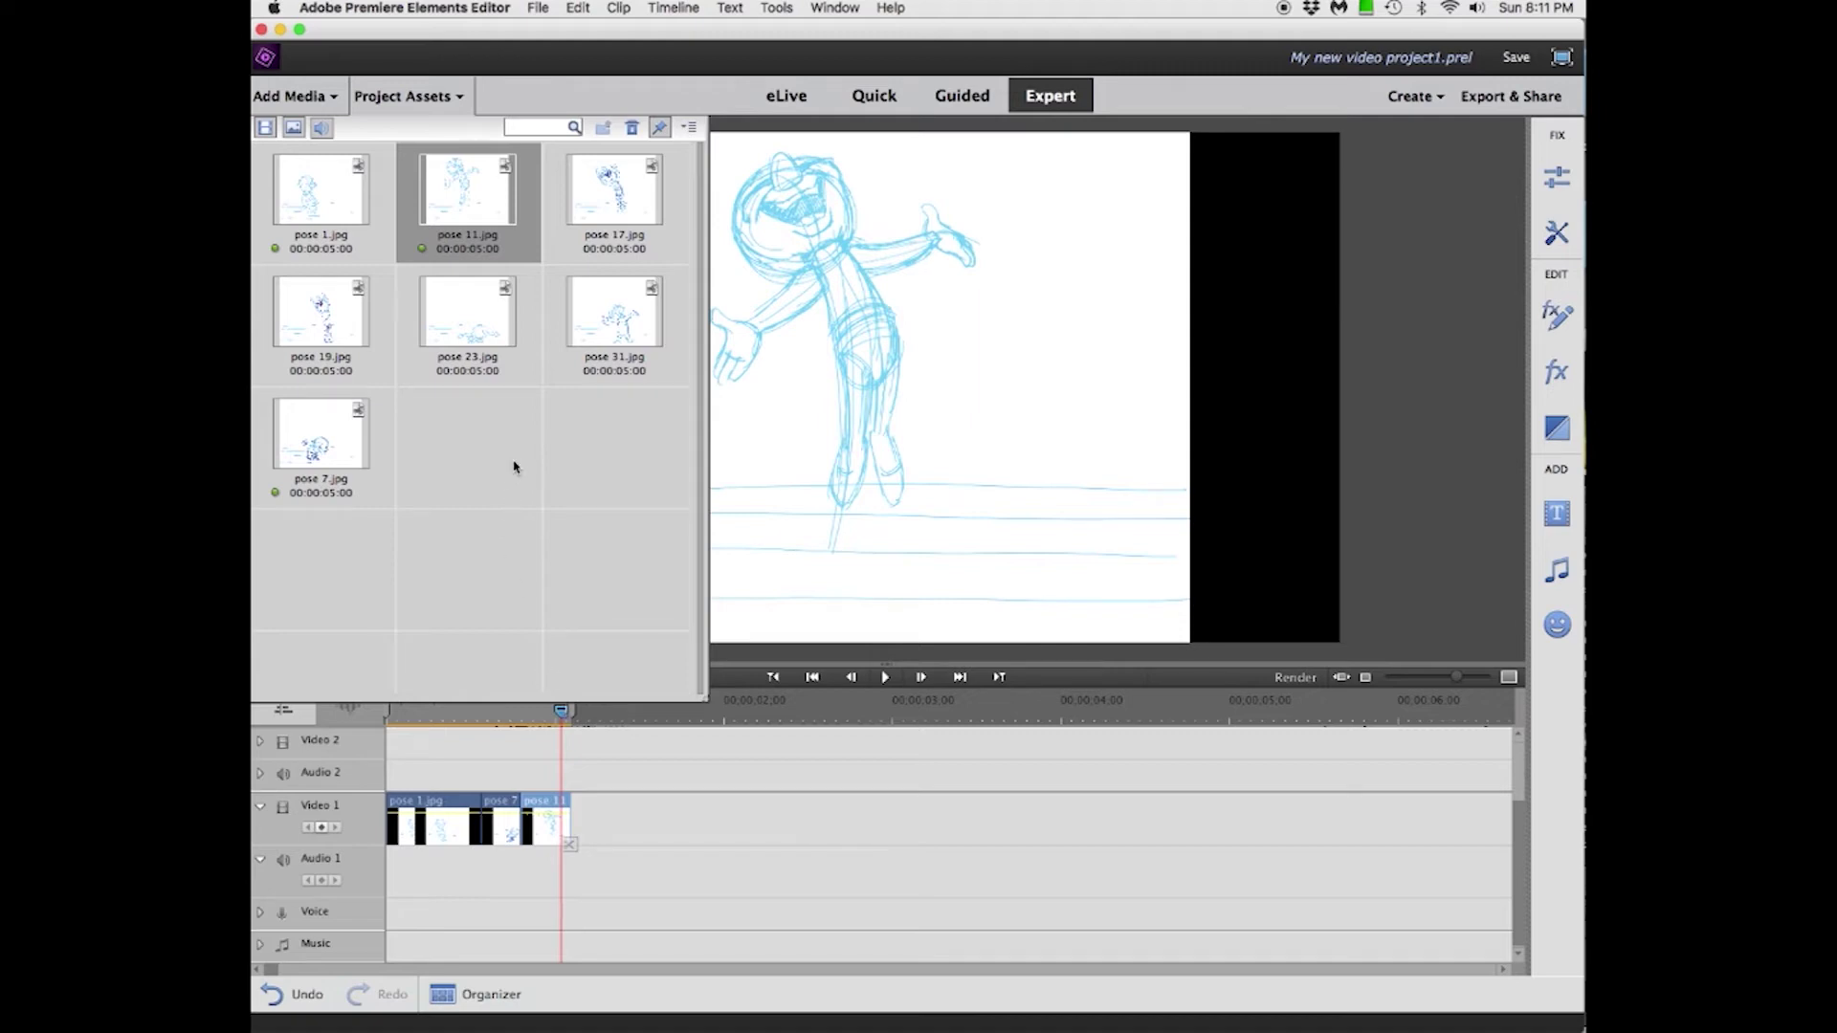
pyautogui.click(620, 198)
# Step: Place pose 17 after pose 11, trim it to about ten frames, and scrub to check
pyautogui.moveTo(620, 198); pyautogui.dragTo(622, 829)
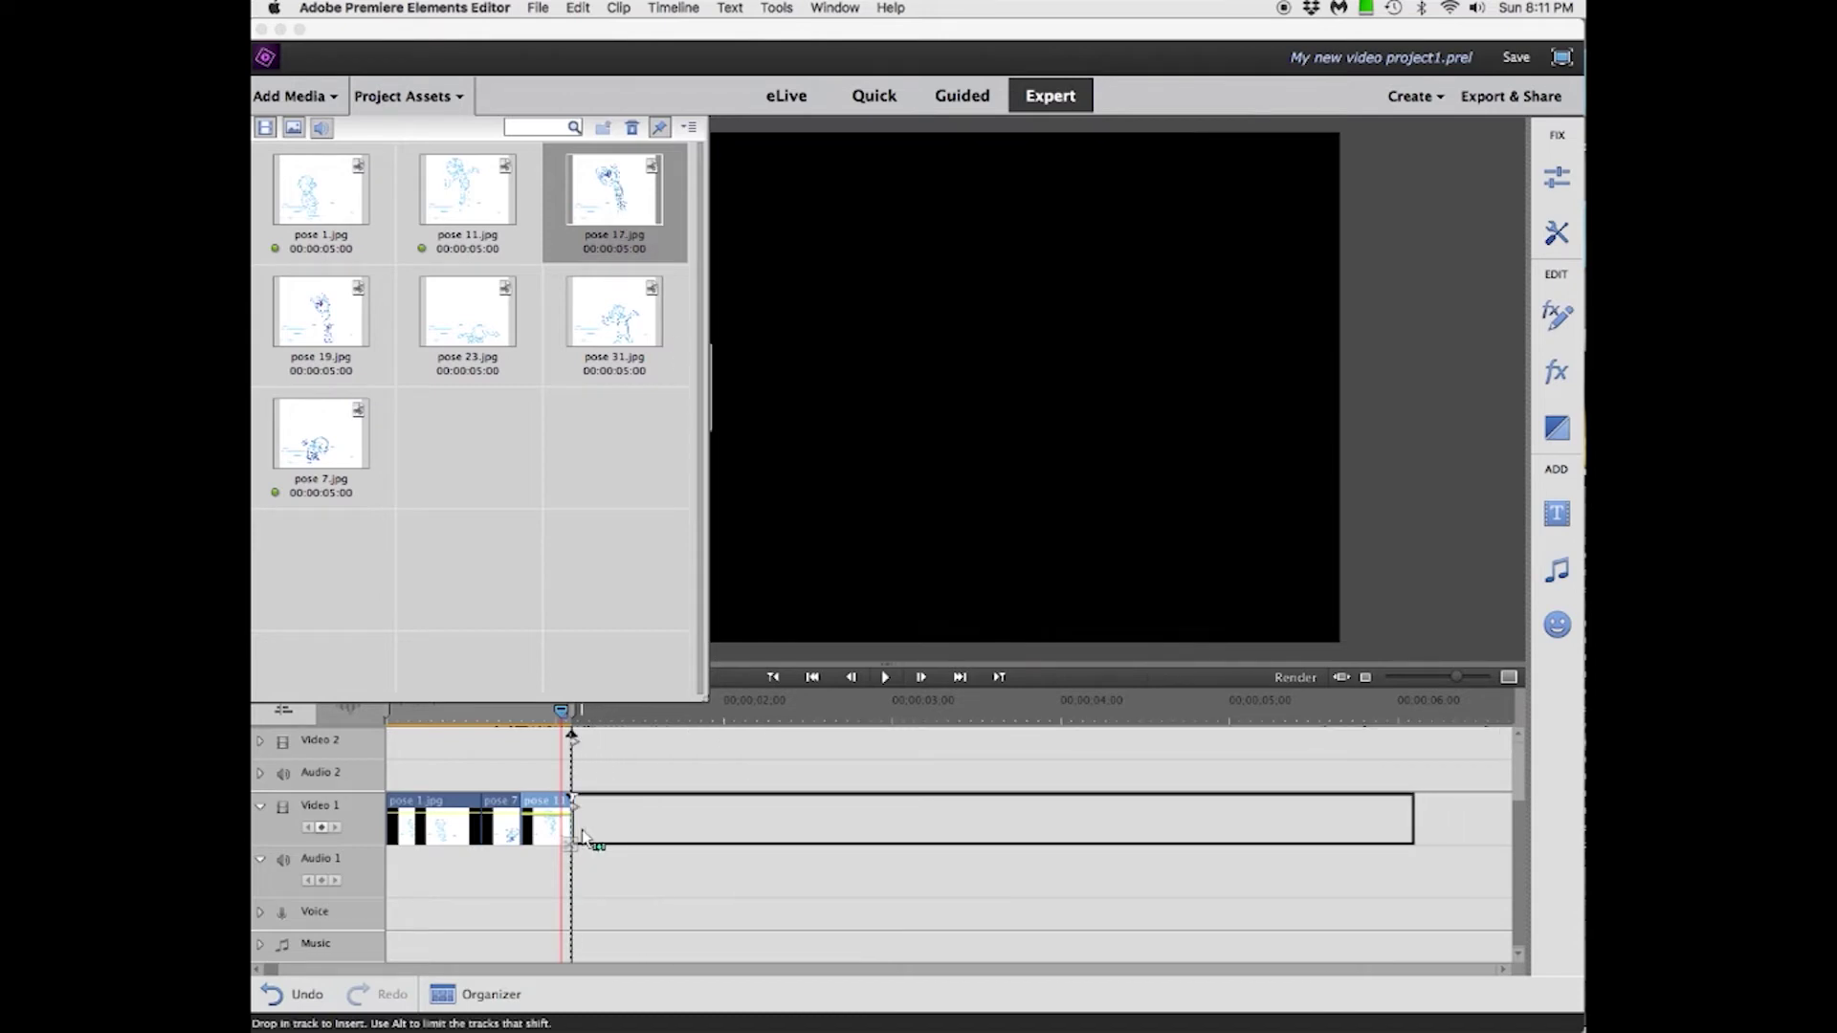
pyautogui.moveTo(623, 830); pyautogui.dragTo(587, 837)
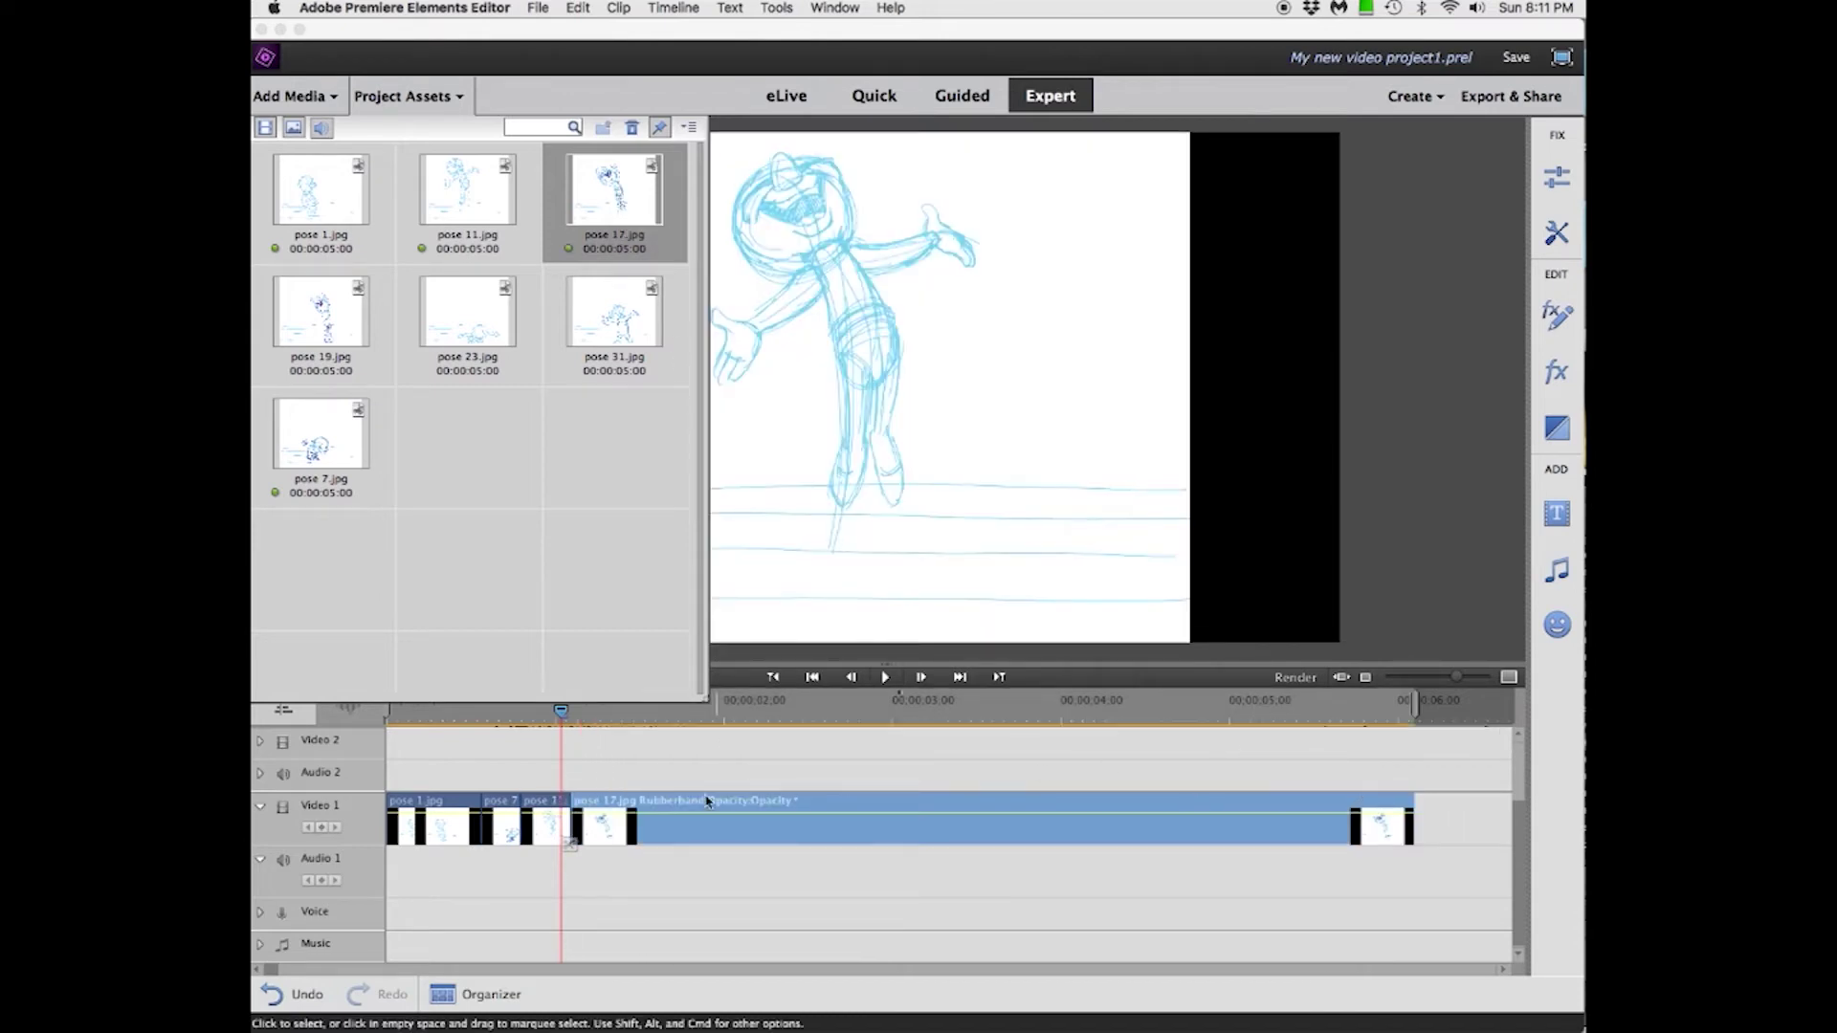
pyautogui.moveTo(561, 712); pyautogui.dragTo(577, 711)
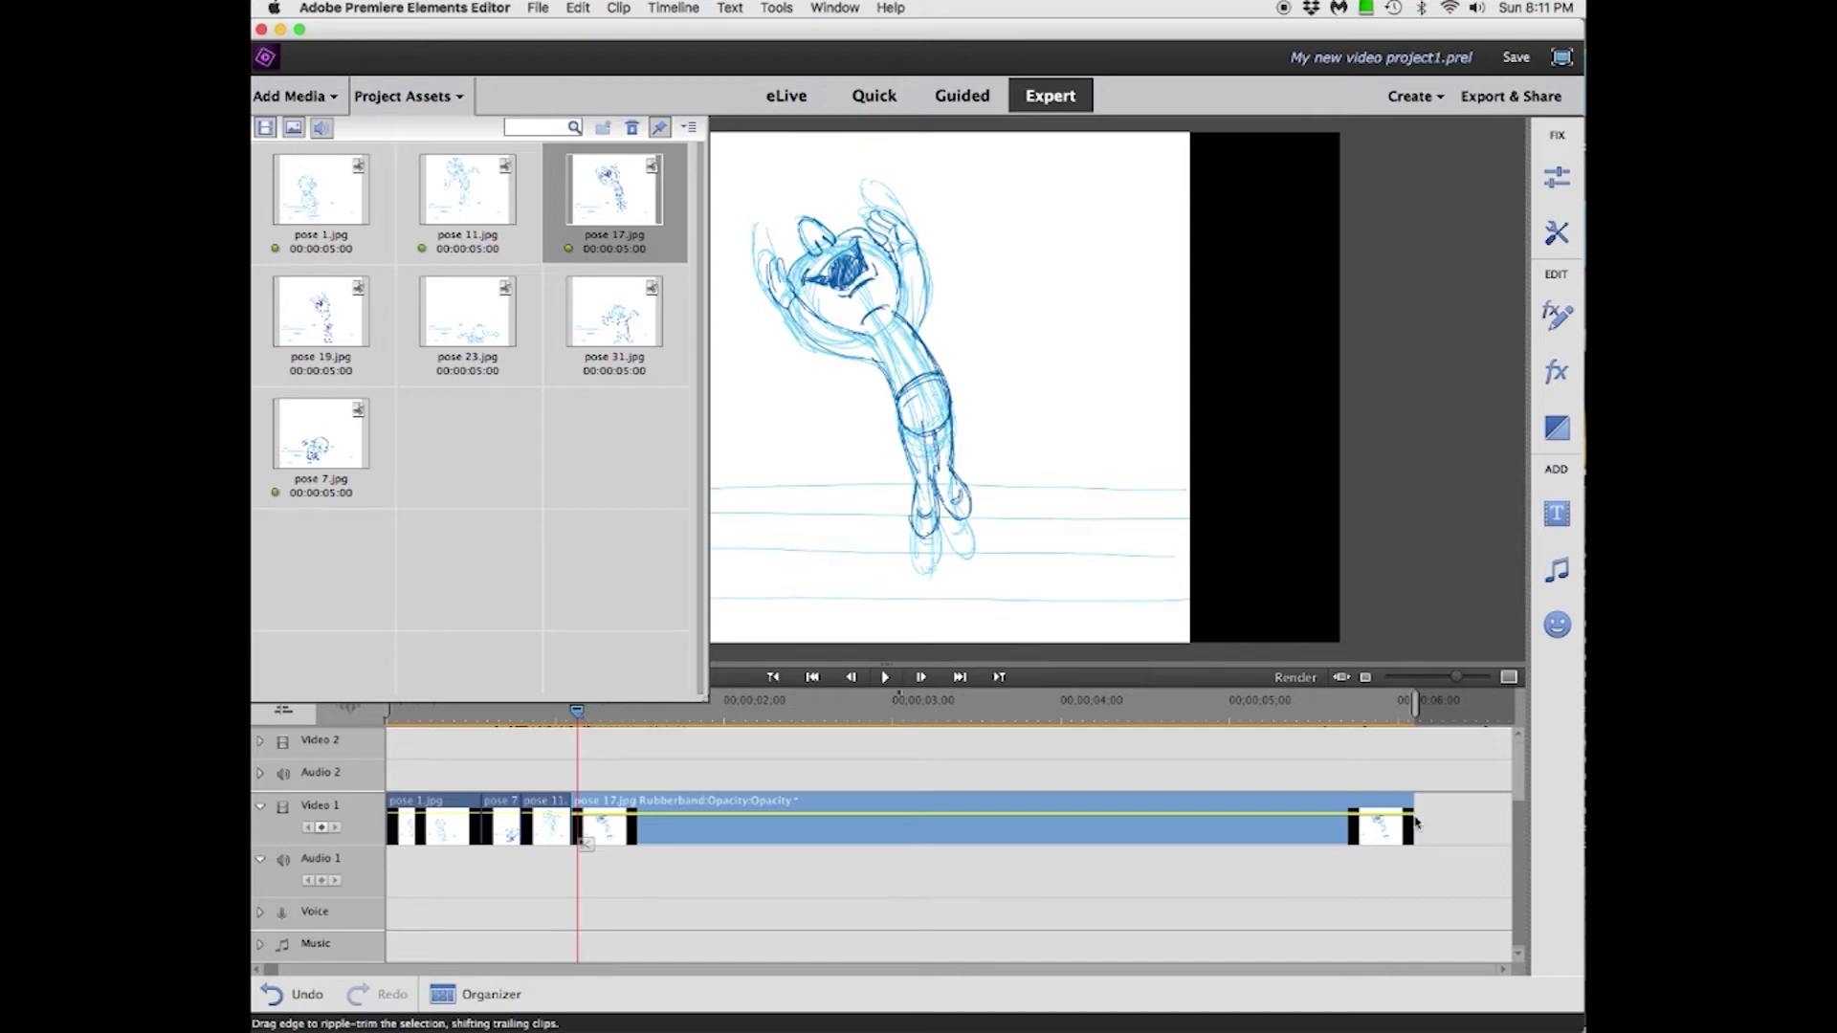
pyautogui.moveTo(1415, 817); pyautogui.dragTo(627, 845)
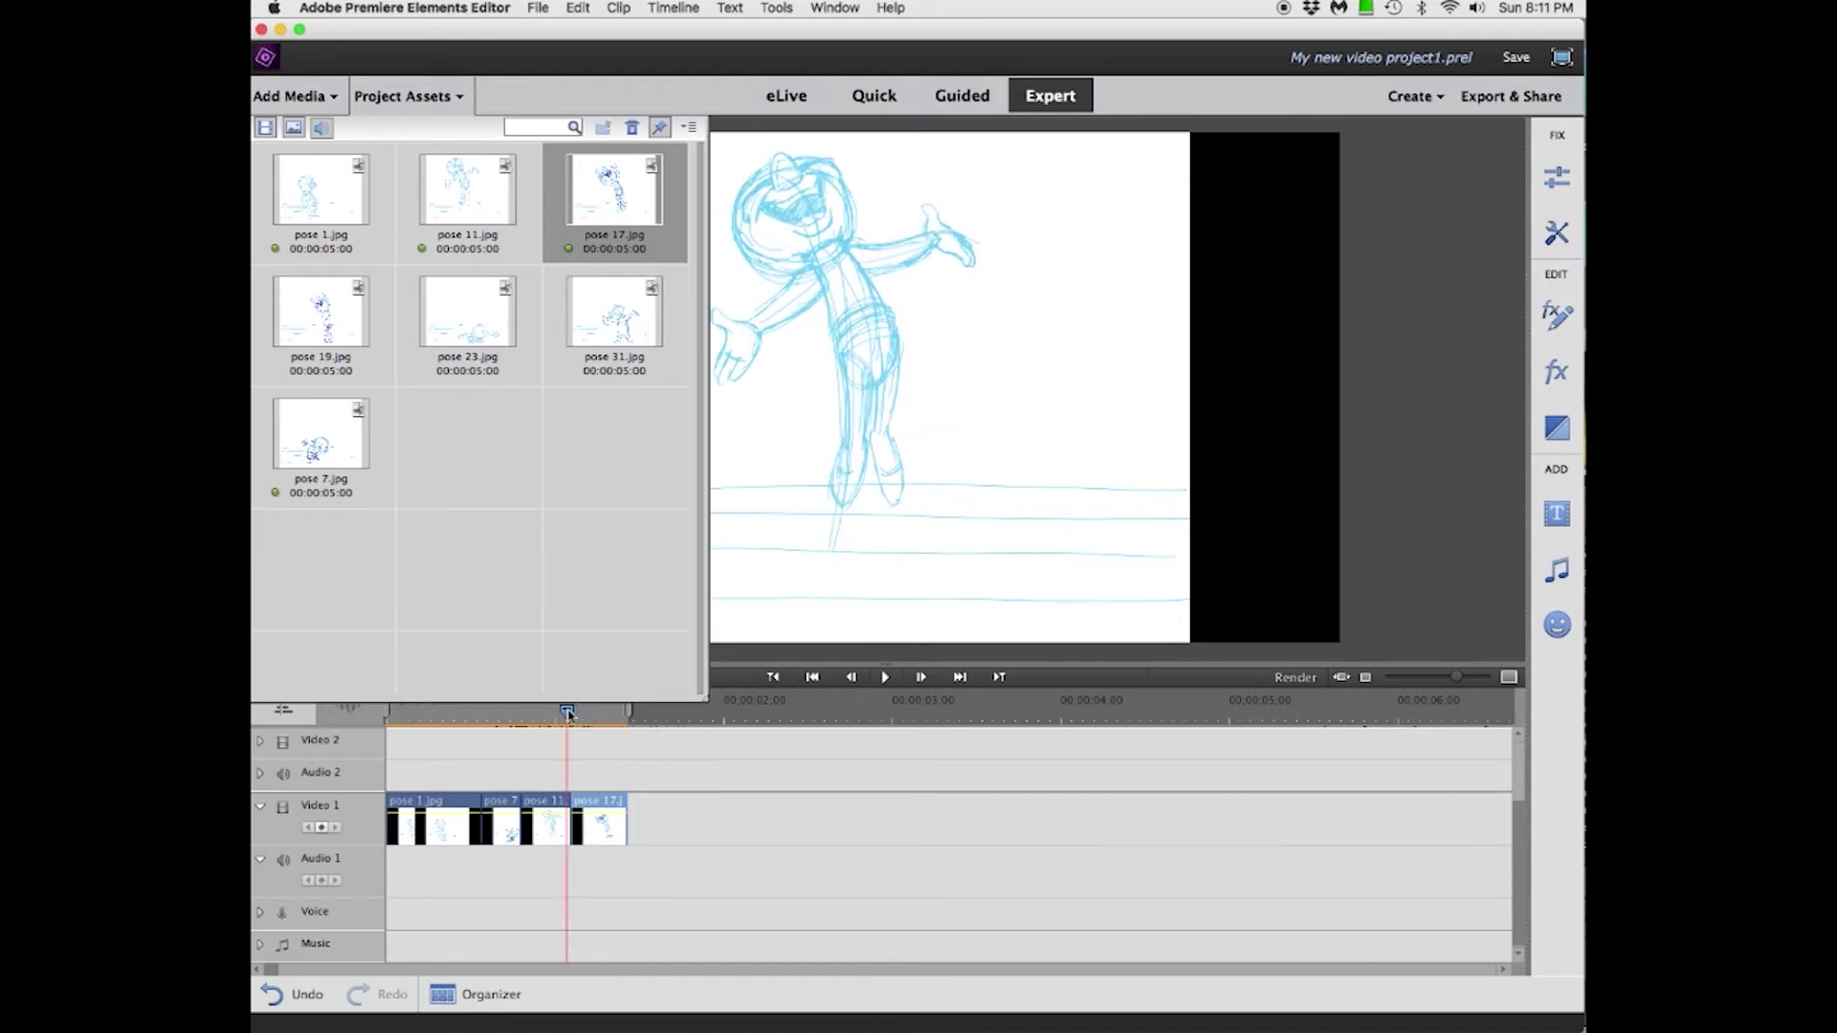
pyautogui.moveTo(579, 712); pyautogui.dragTo(572, 713)
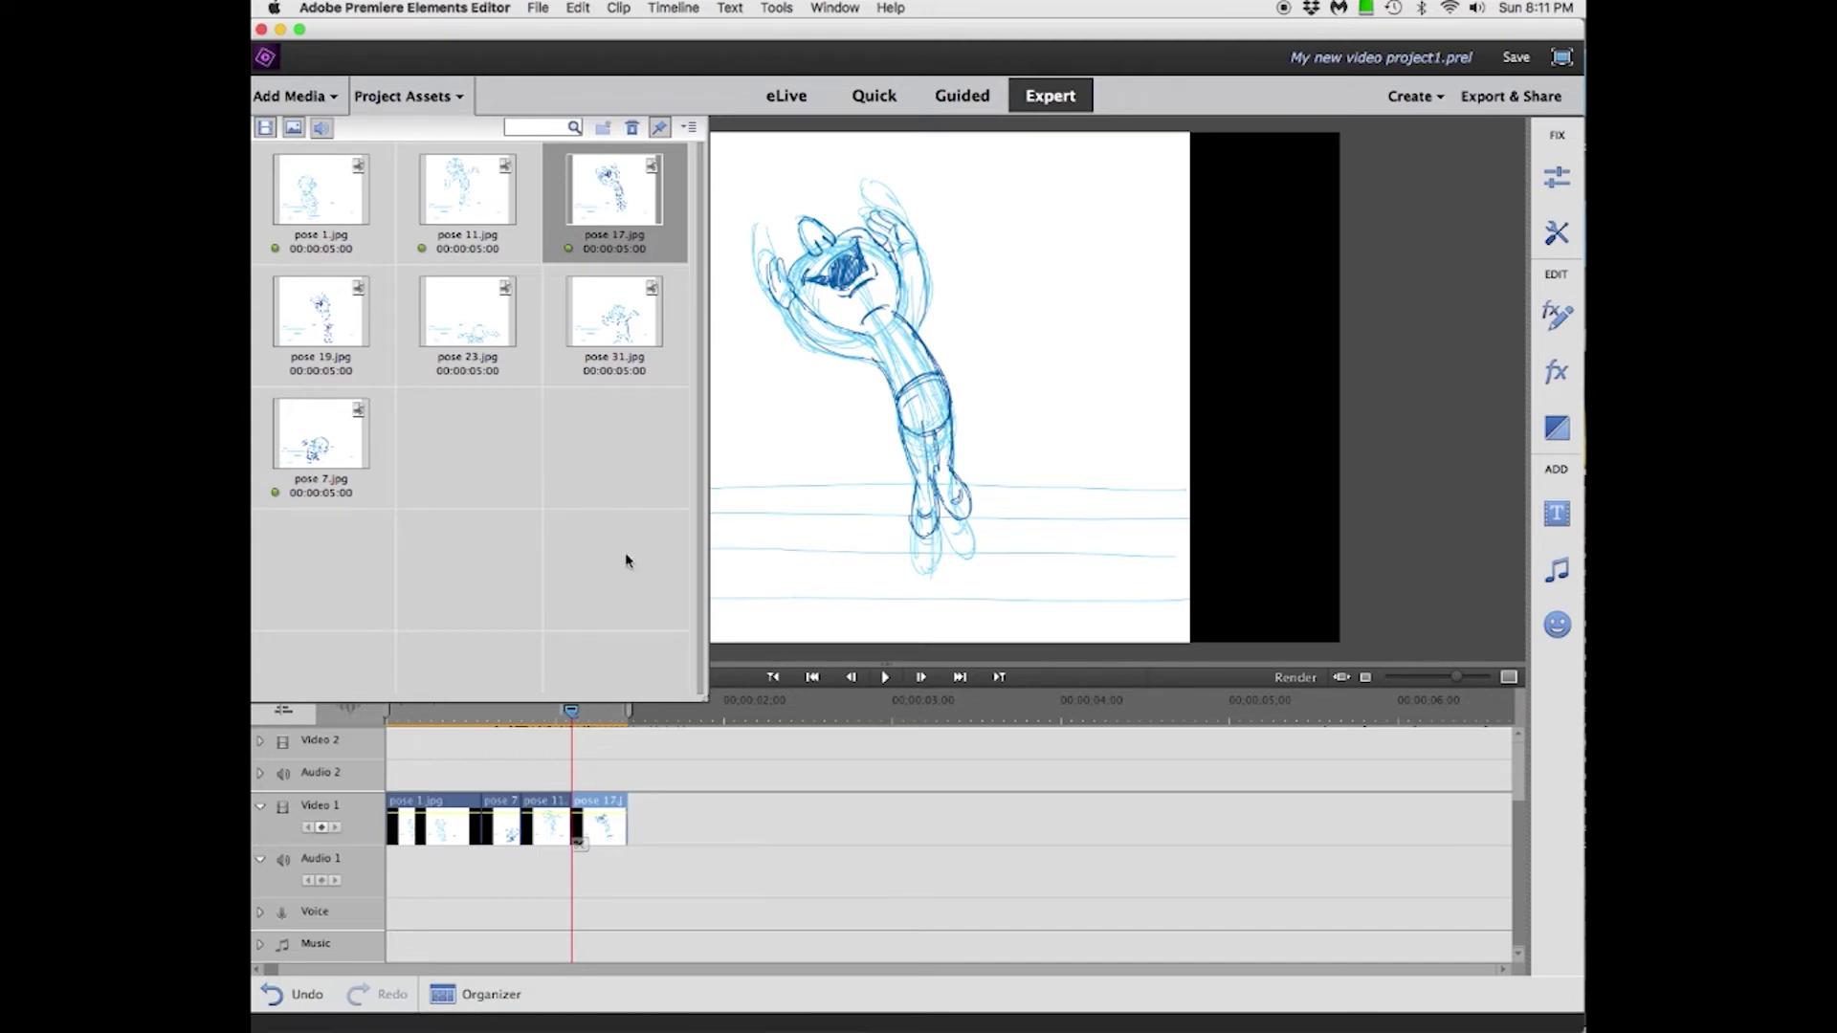
# Step: Place pose 19.jpg after pose 17 on Video 1 and trim it short
pyautogui.click(323, 319)
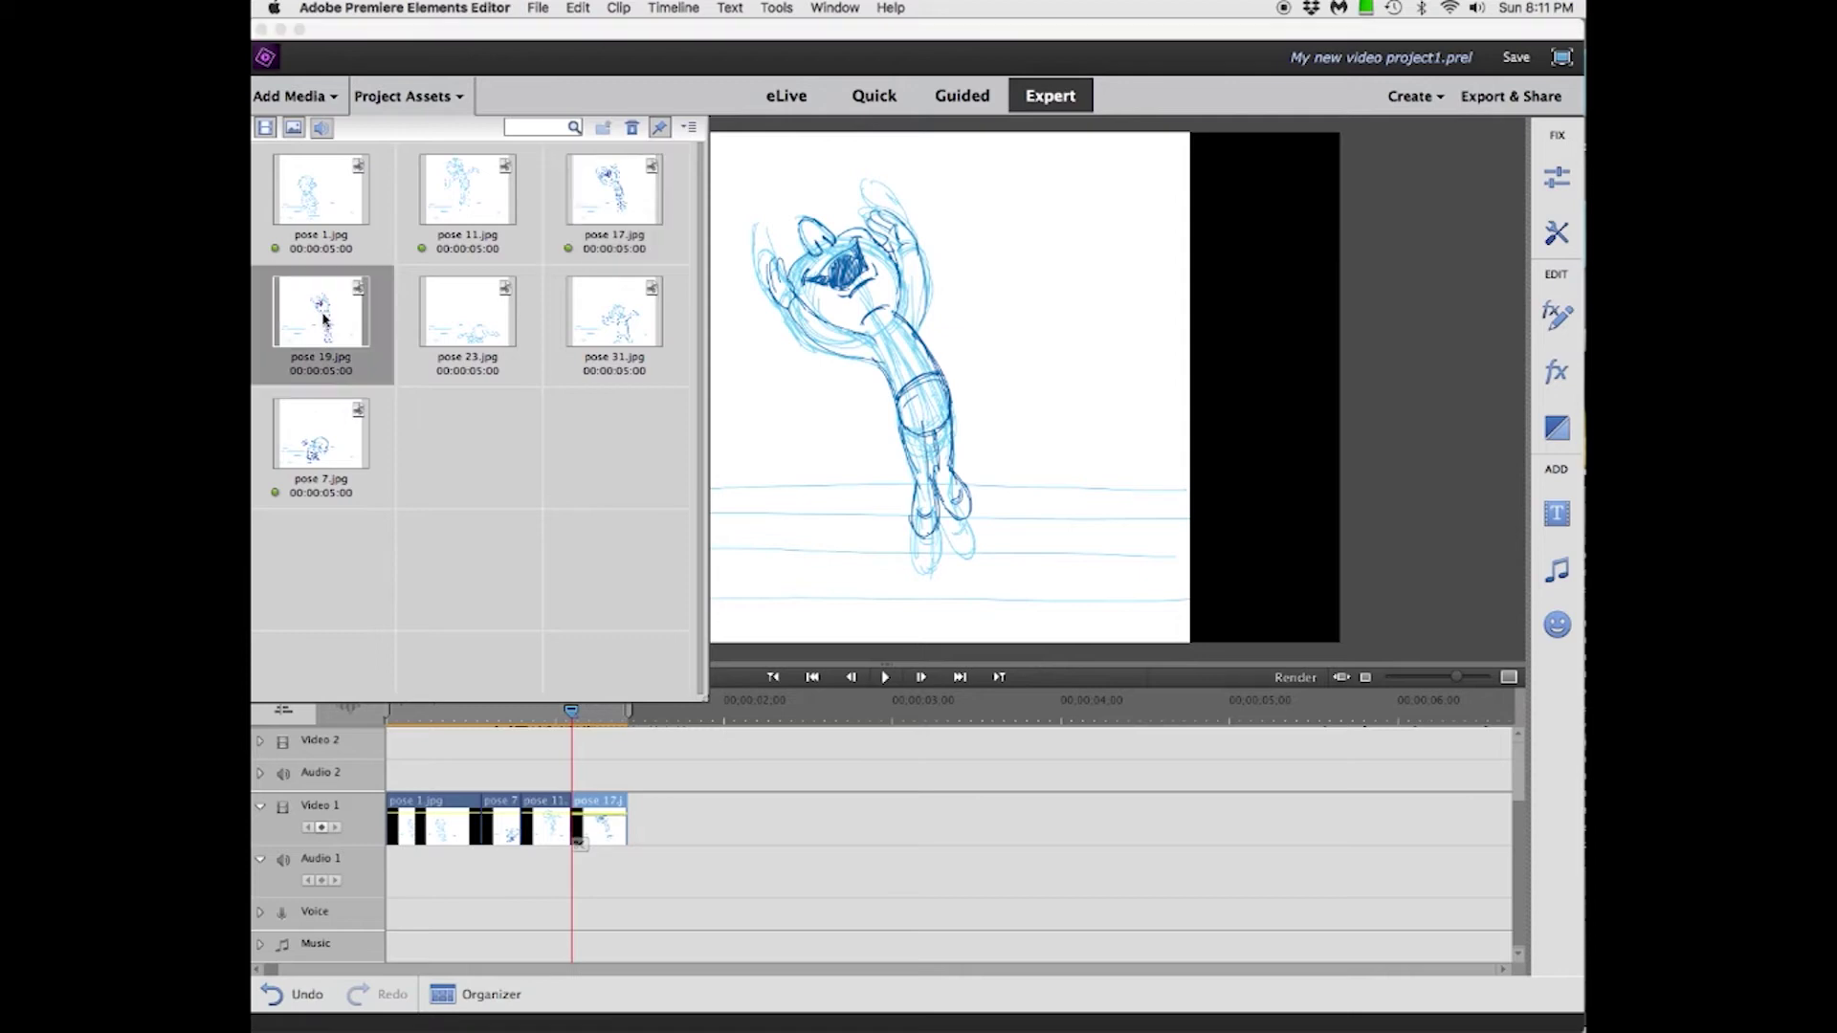
pyautogui.moveTo(324, 319); pyautogui.dragTo(649, 815)
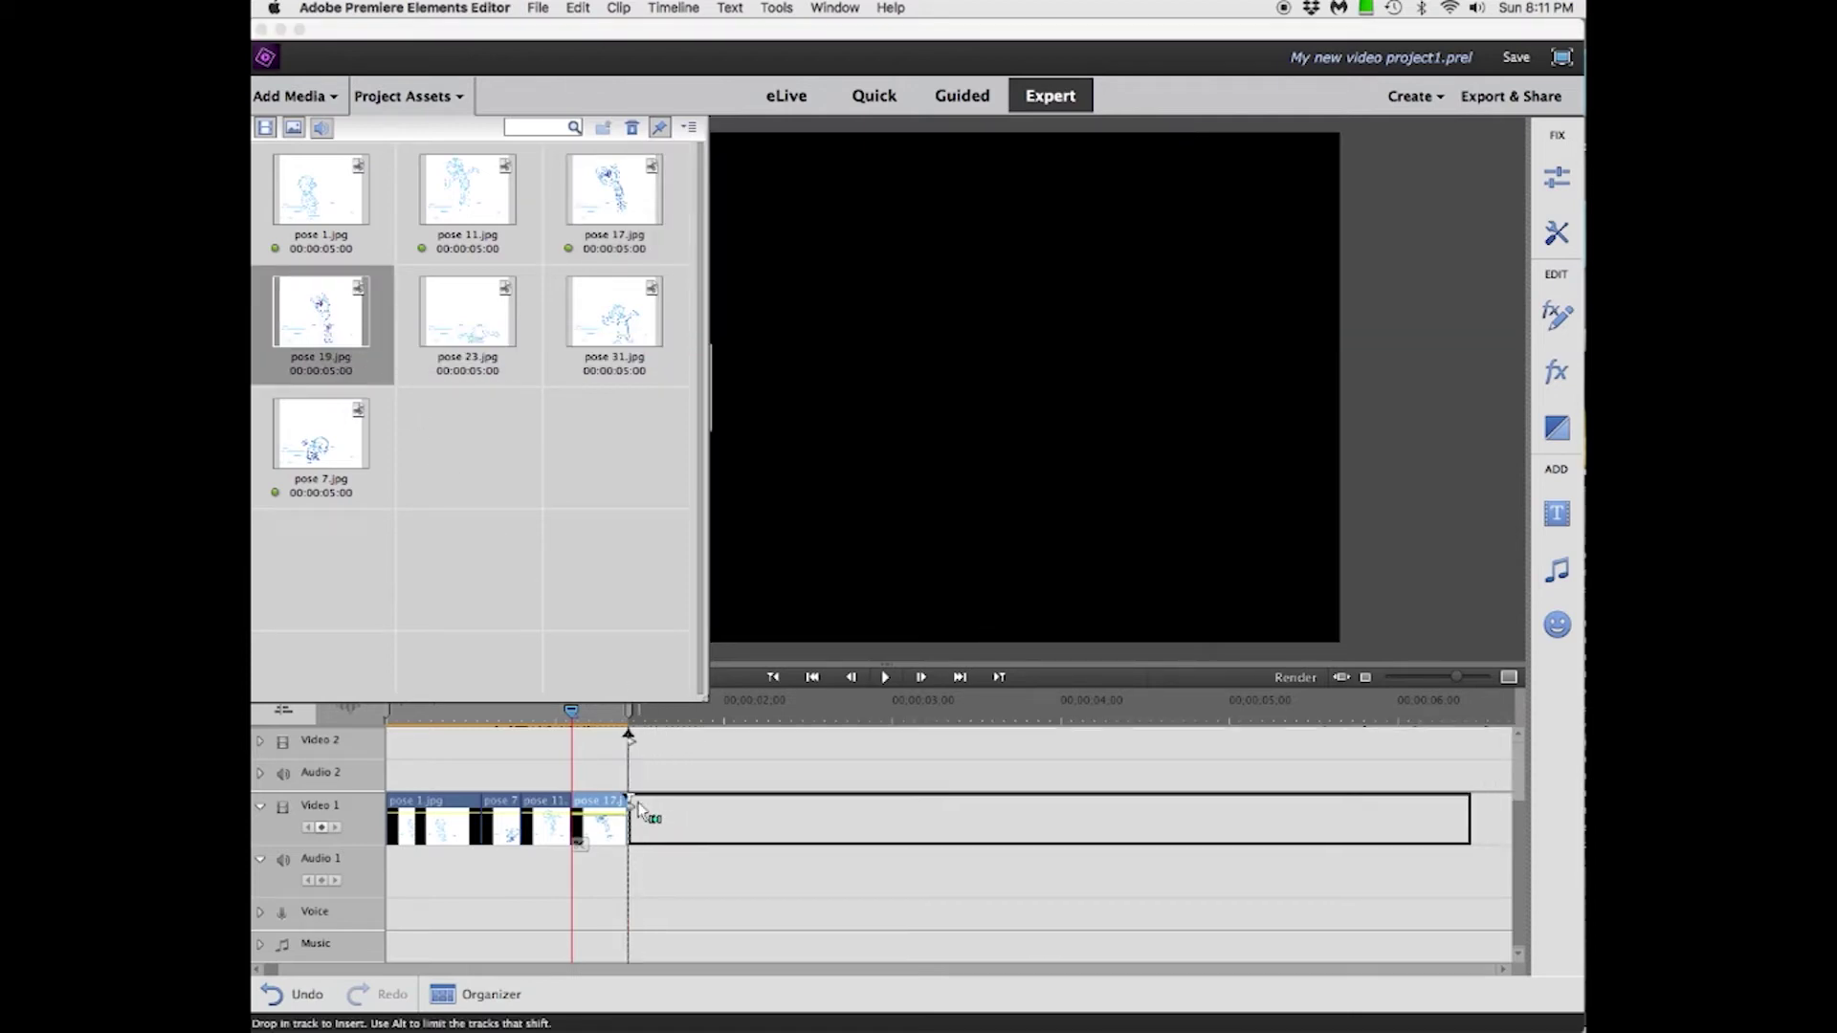
pyautogui.moveTo(649, 815); pyautogui.dragTo(645, 815)
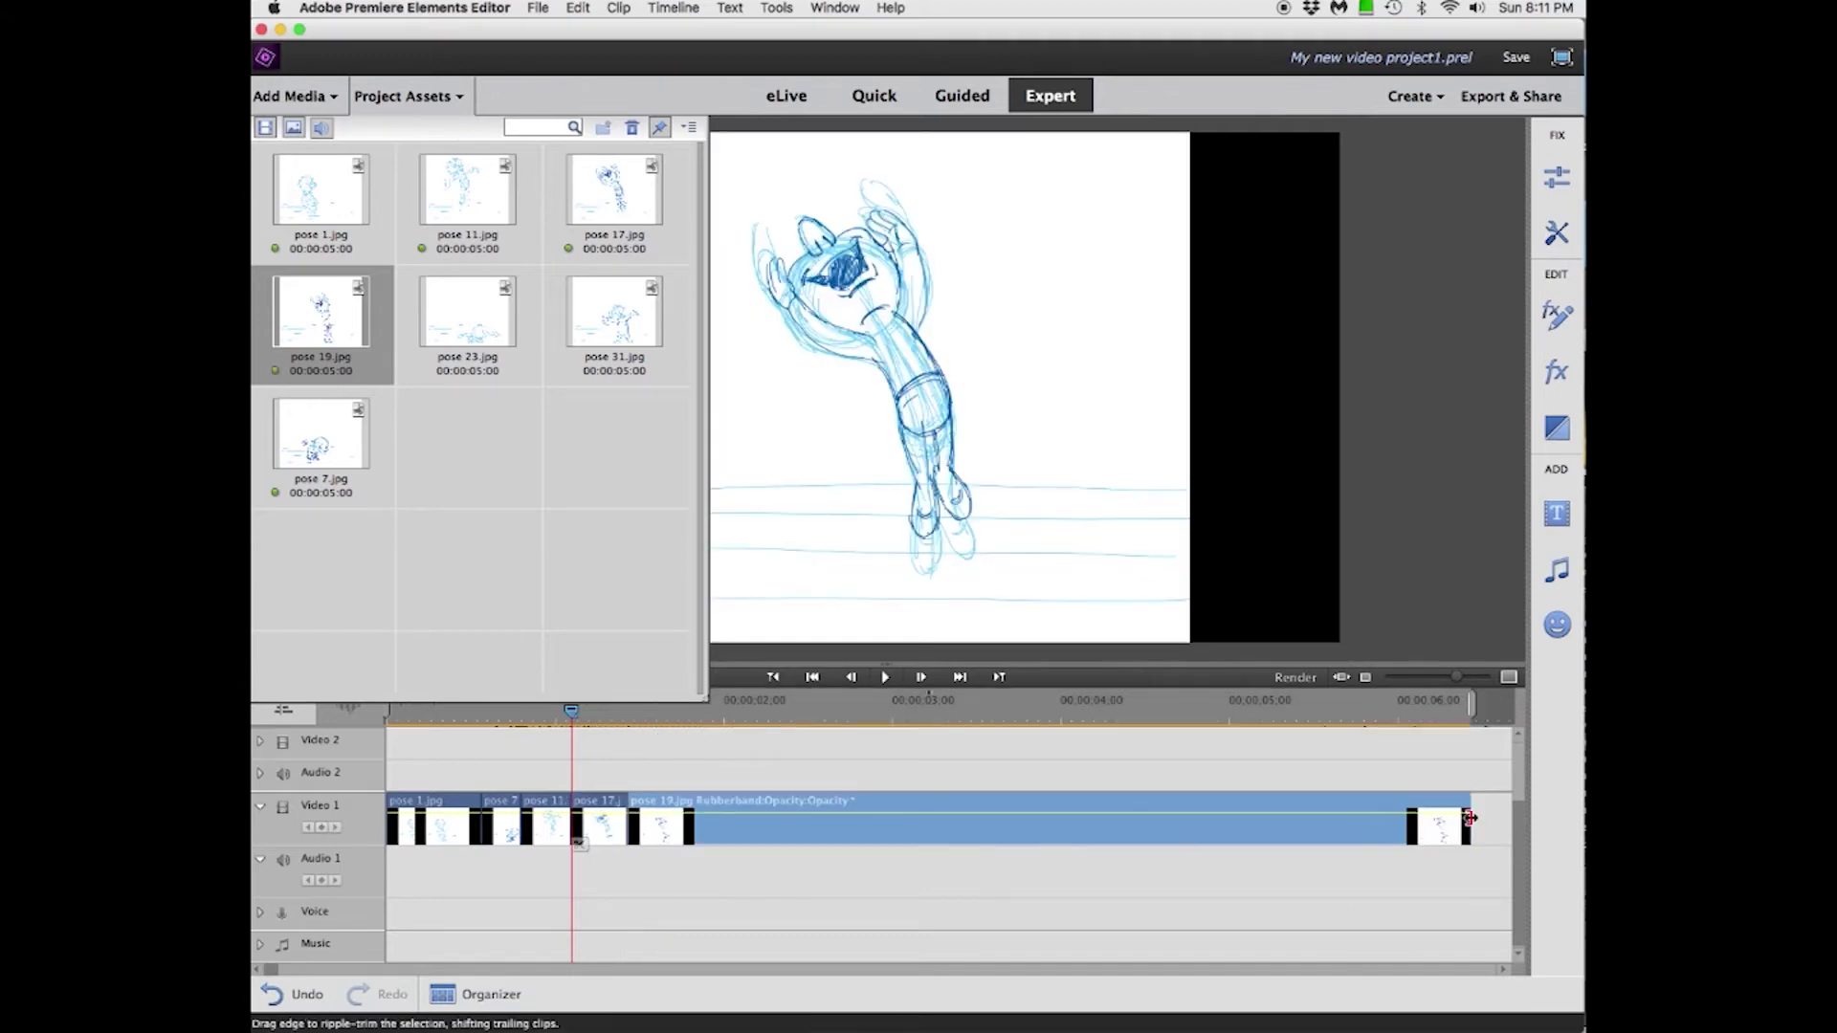
pyautogui.moveTo(1464, 822); pyautogui.dragTo(661, 831)
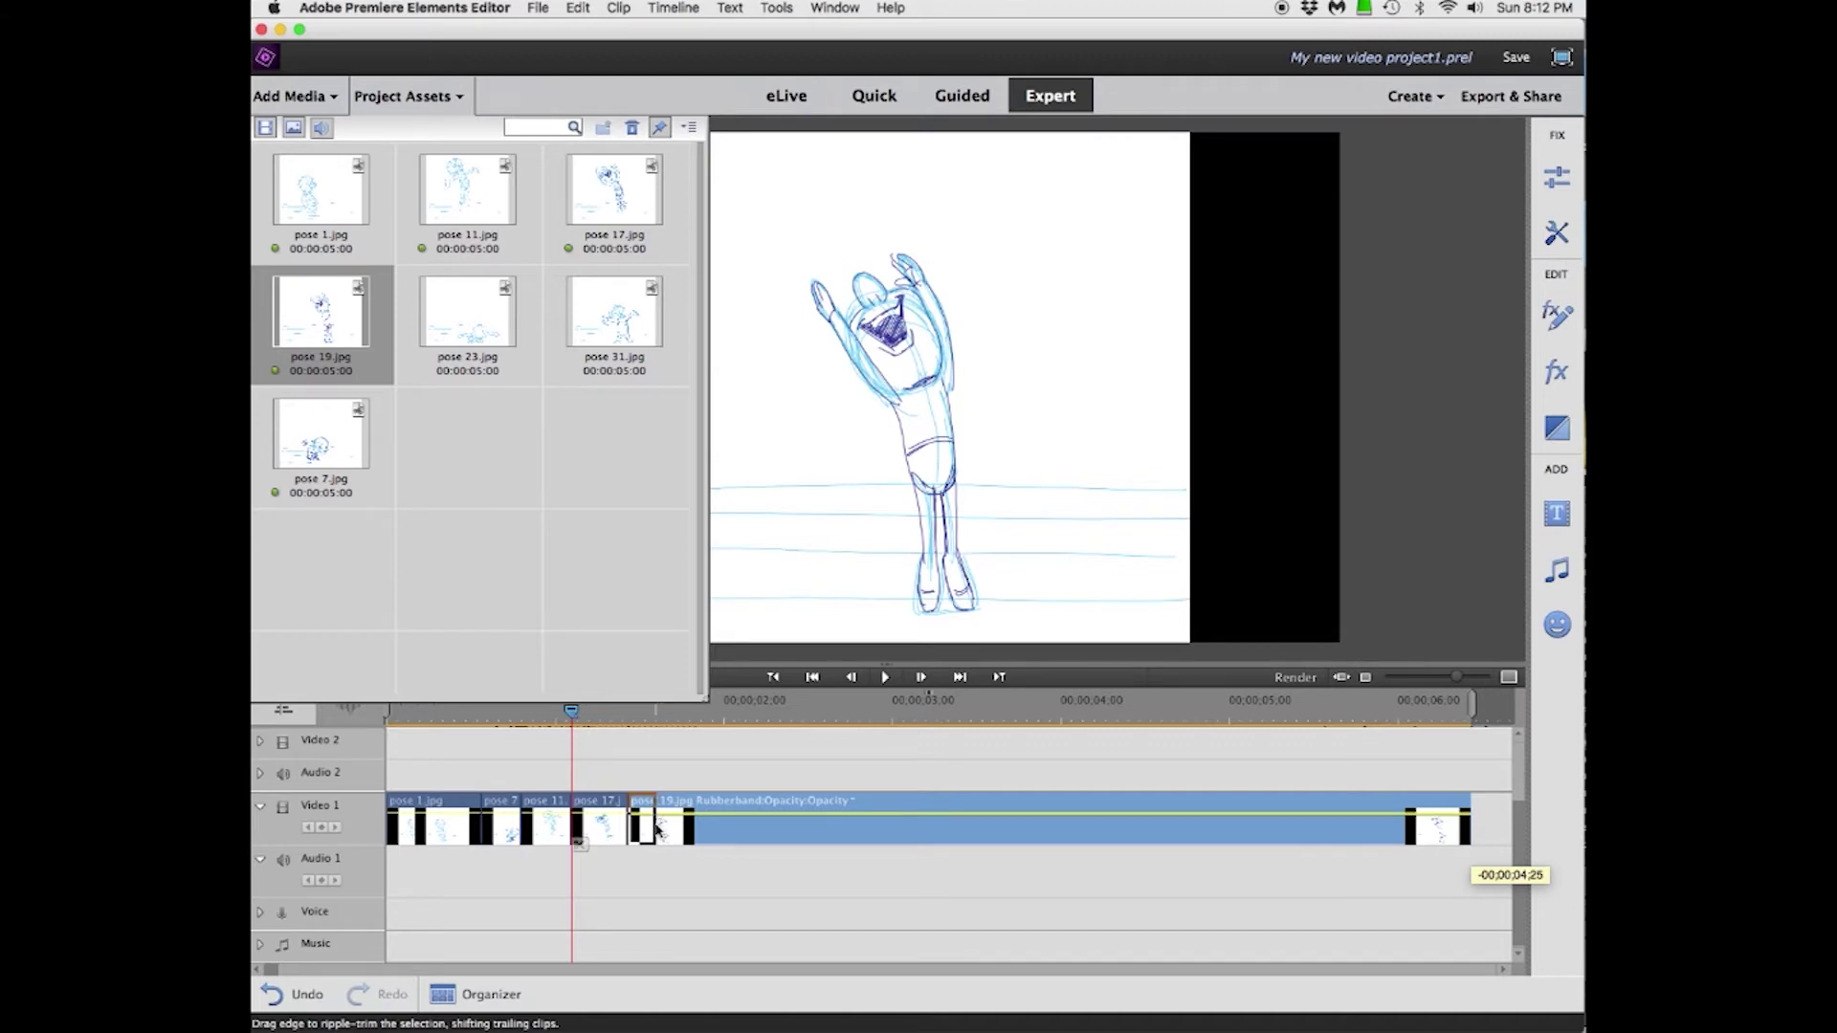
pyautogui.moveTo(662, 829); pyautogui.dragTo(648, 828)
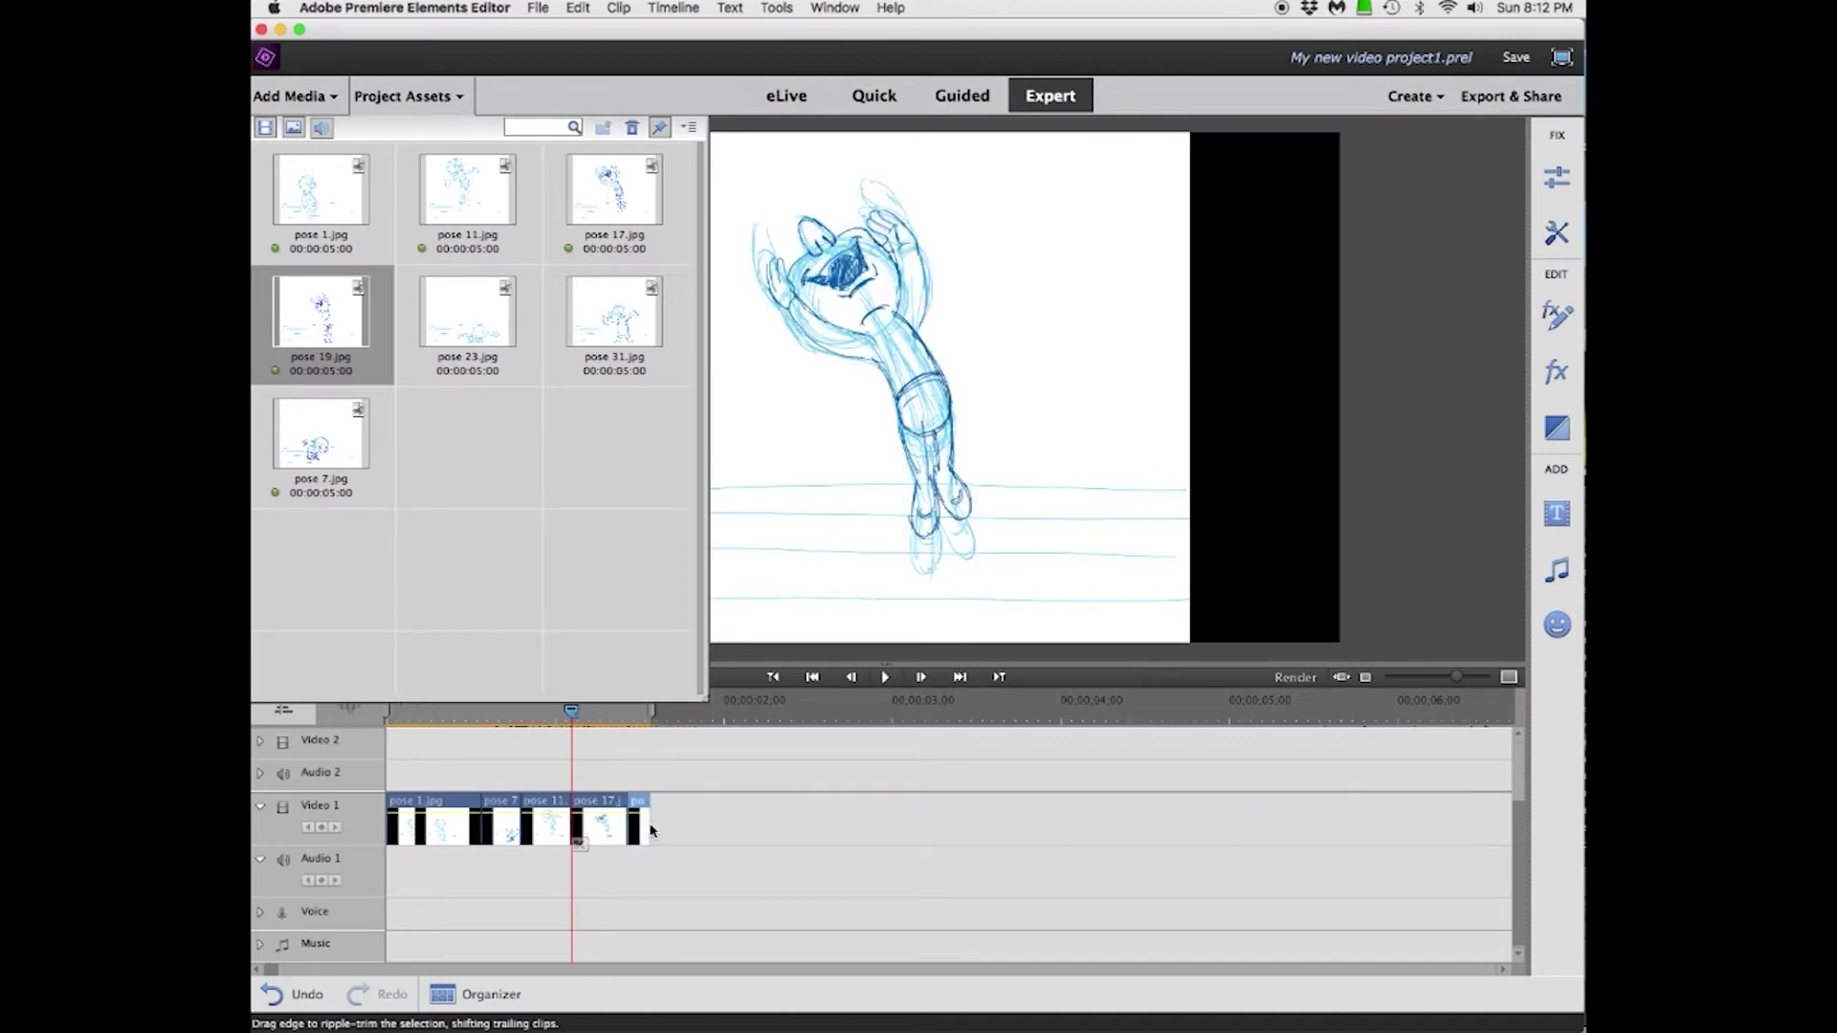
# Step: Fine-tune the last clips' ends so the sequence runs about 1 second 17 frames
pyautogui.moveTo(573, 712); pyautogui.dragTo(626, 712)
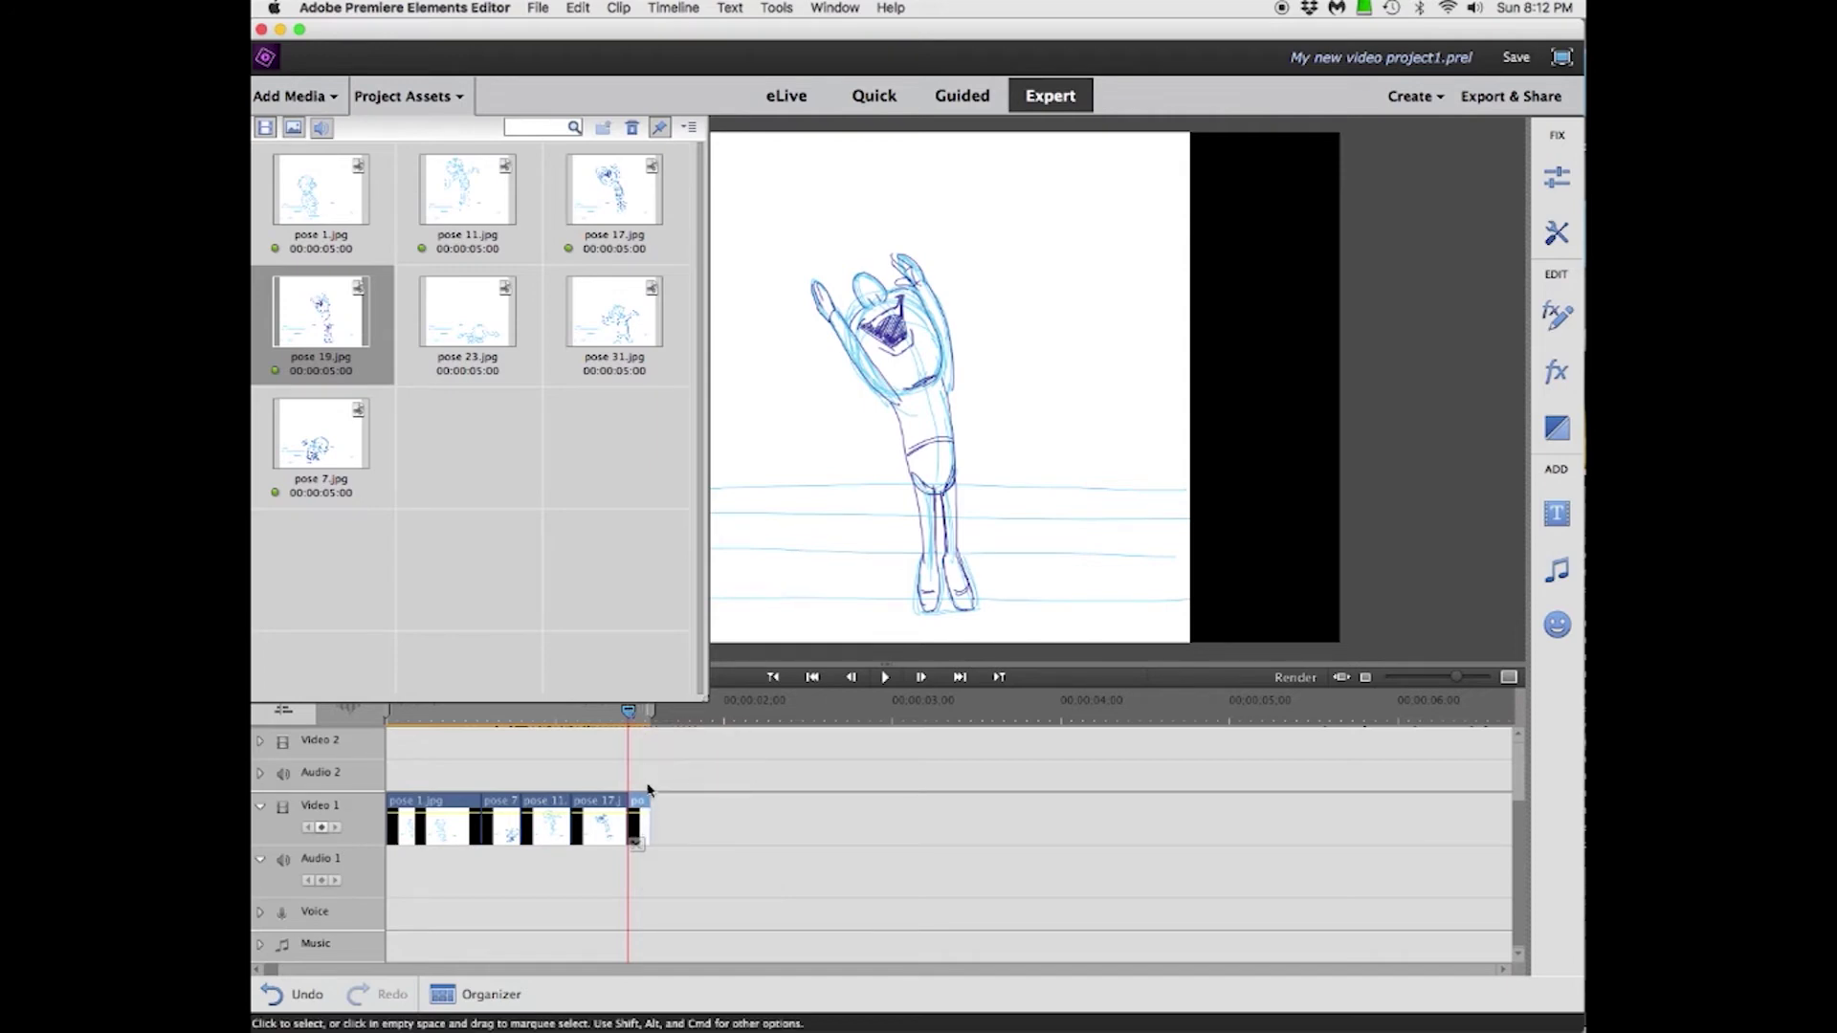
pyautogui.moveTo(646, 813); pyautogui.dragTo(645, 817)
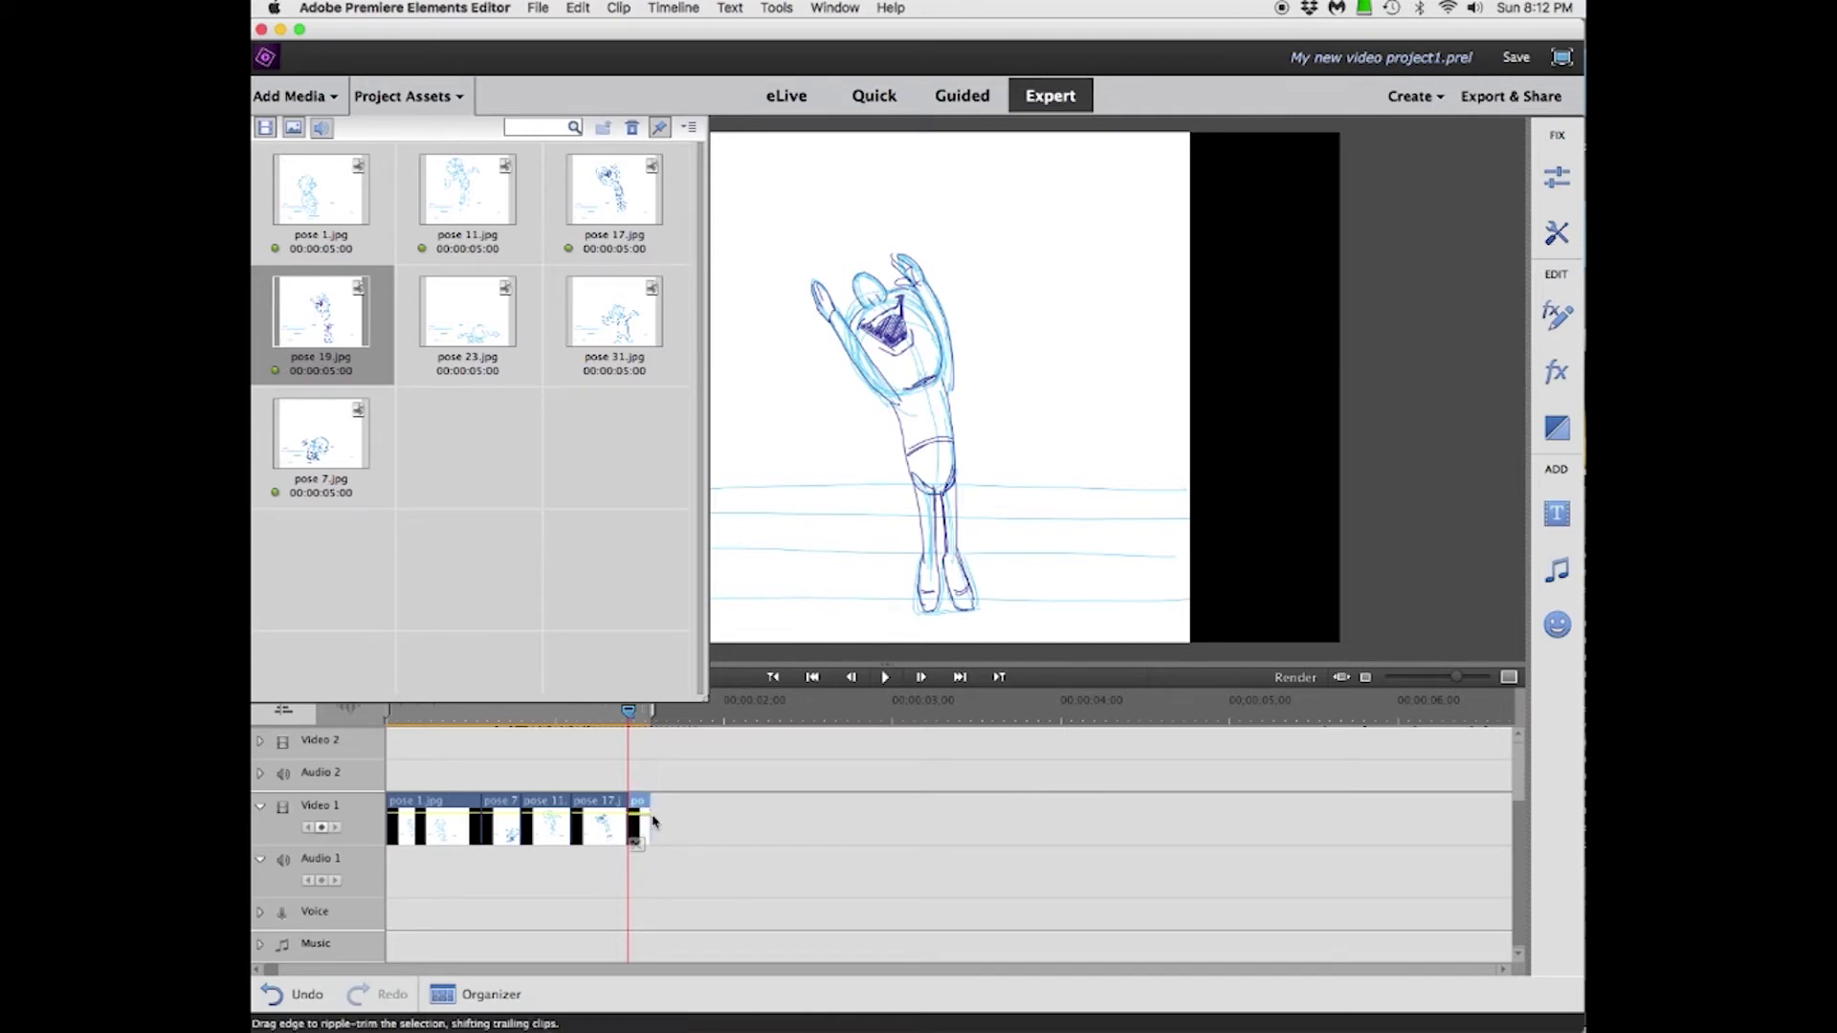
pyautogui.moveTo(652, 820); pyautogui.dragTo(636, 821)
pyautogui.moveTo(628, 714); pyautogui.dragTo(628, 713)
pyautogui.moveTo(640, 820); pyautogui.dragTo(650, 819)
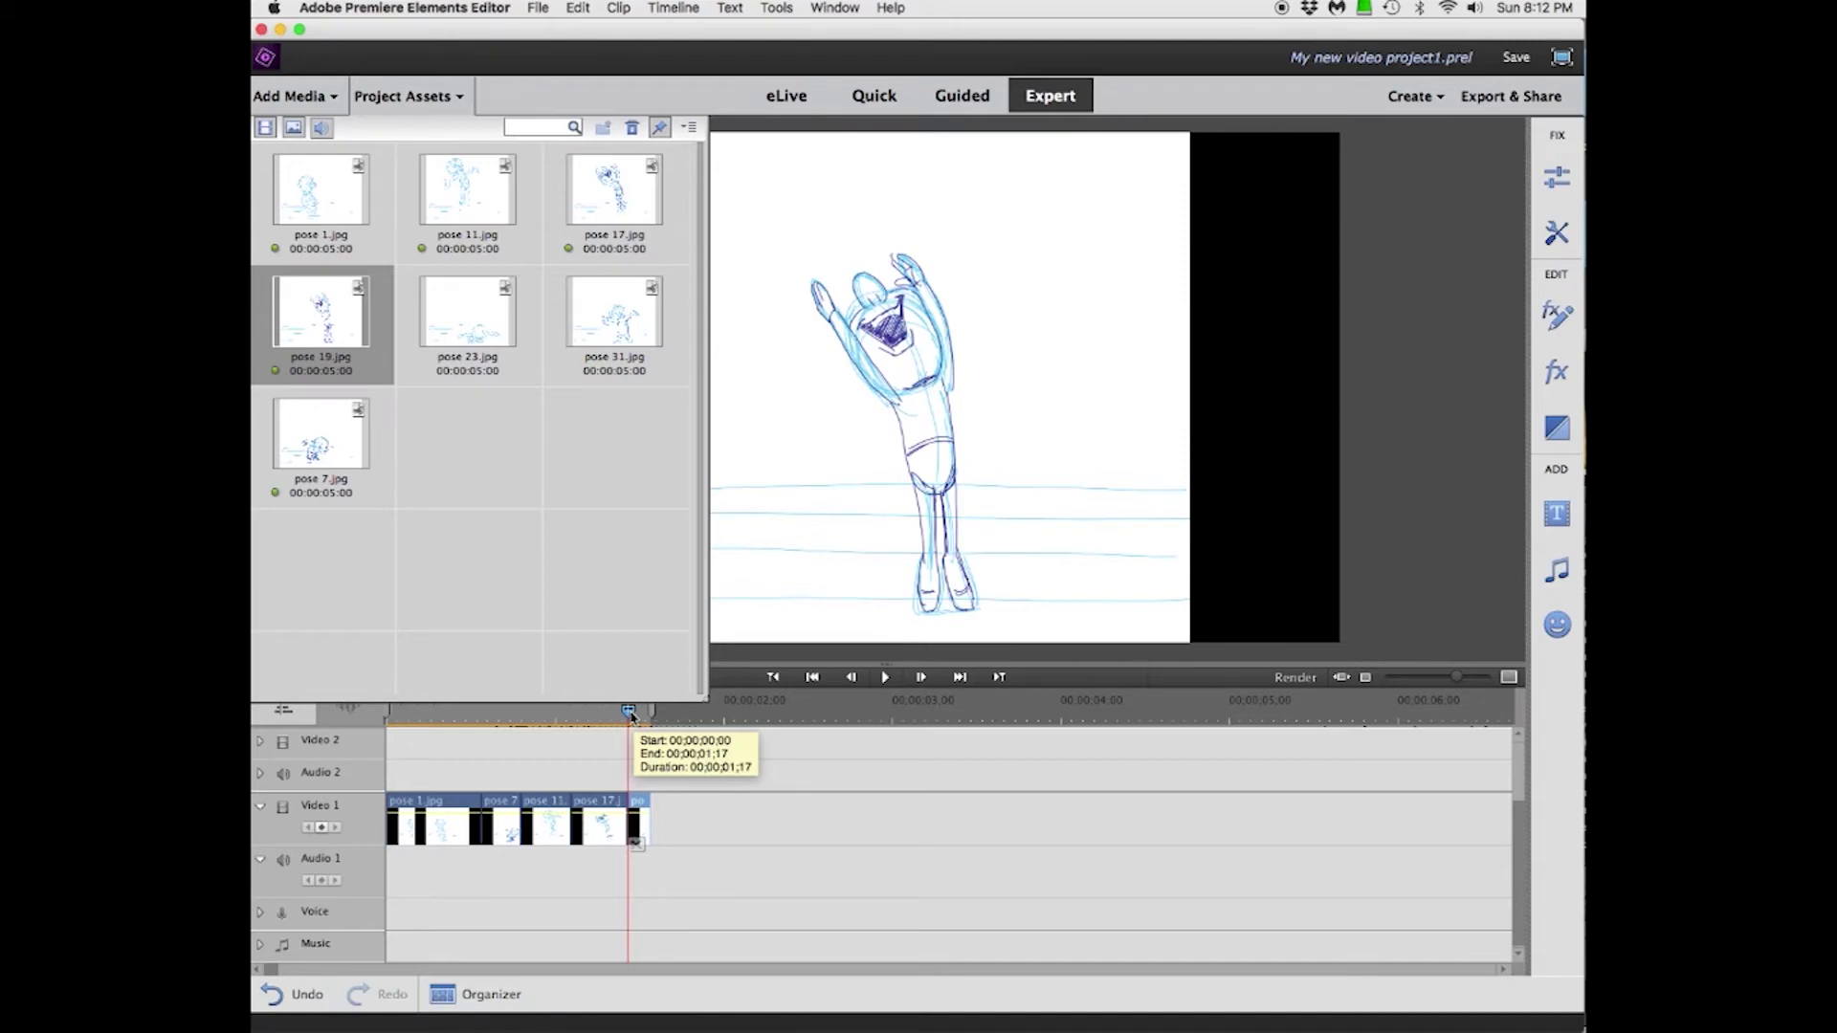
pyautogui.moveTo(639, 714); pyautogui.dragTo(652, 715)
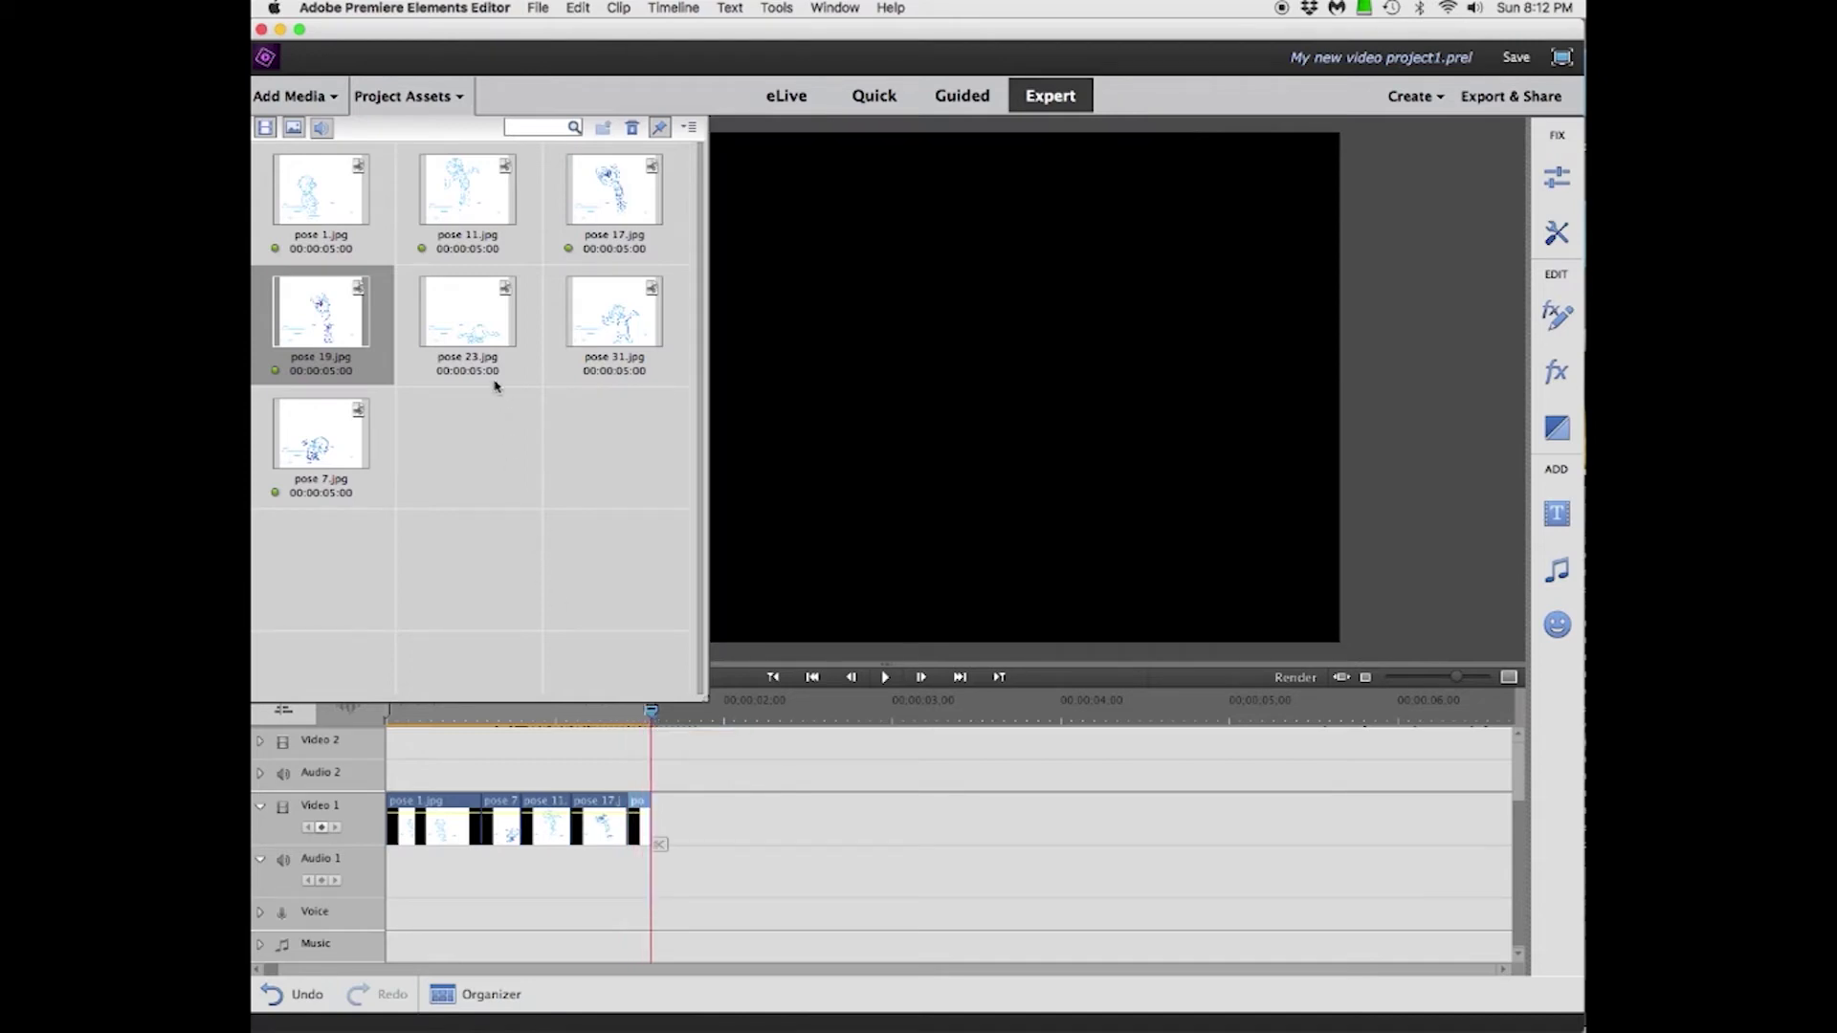
# Step: Insert pose 23.jpg at the sequence end and shorten it to 00;00;00;05
pyautogui.click(466, 328)
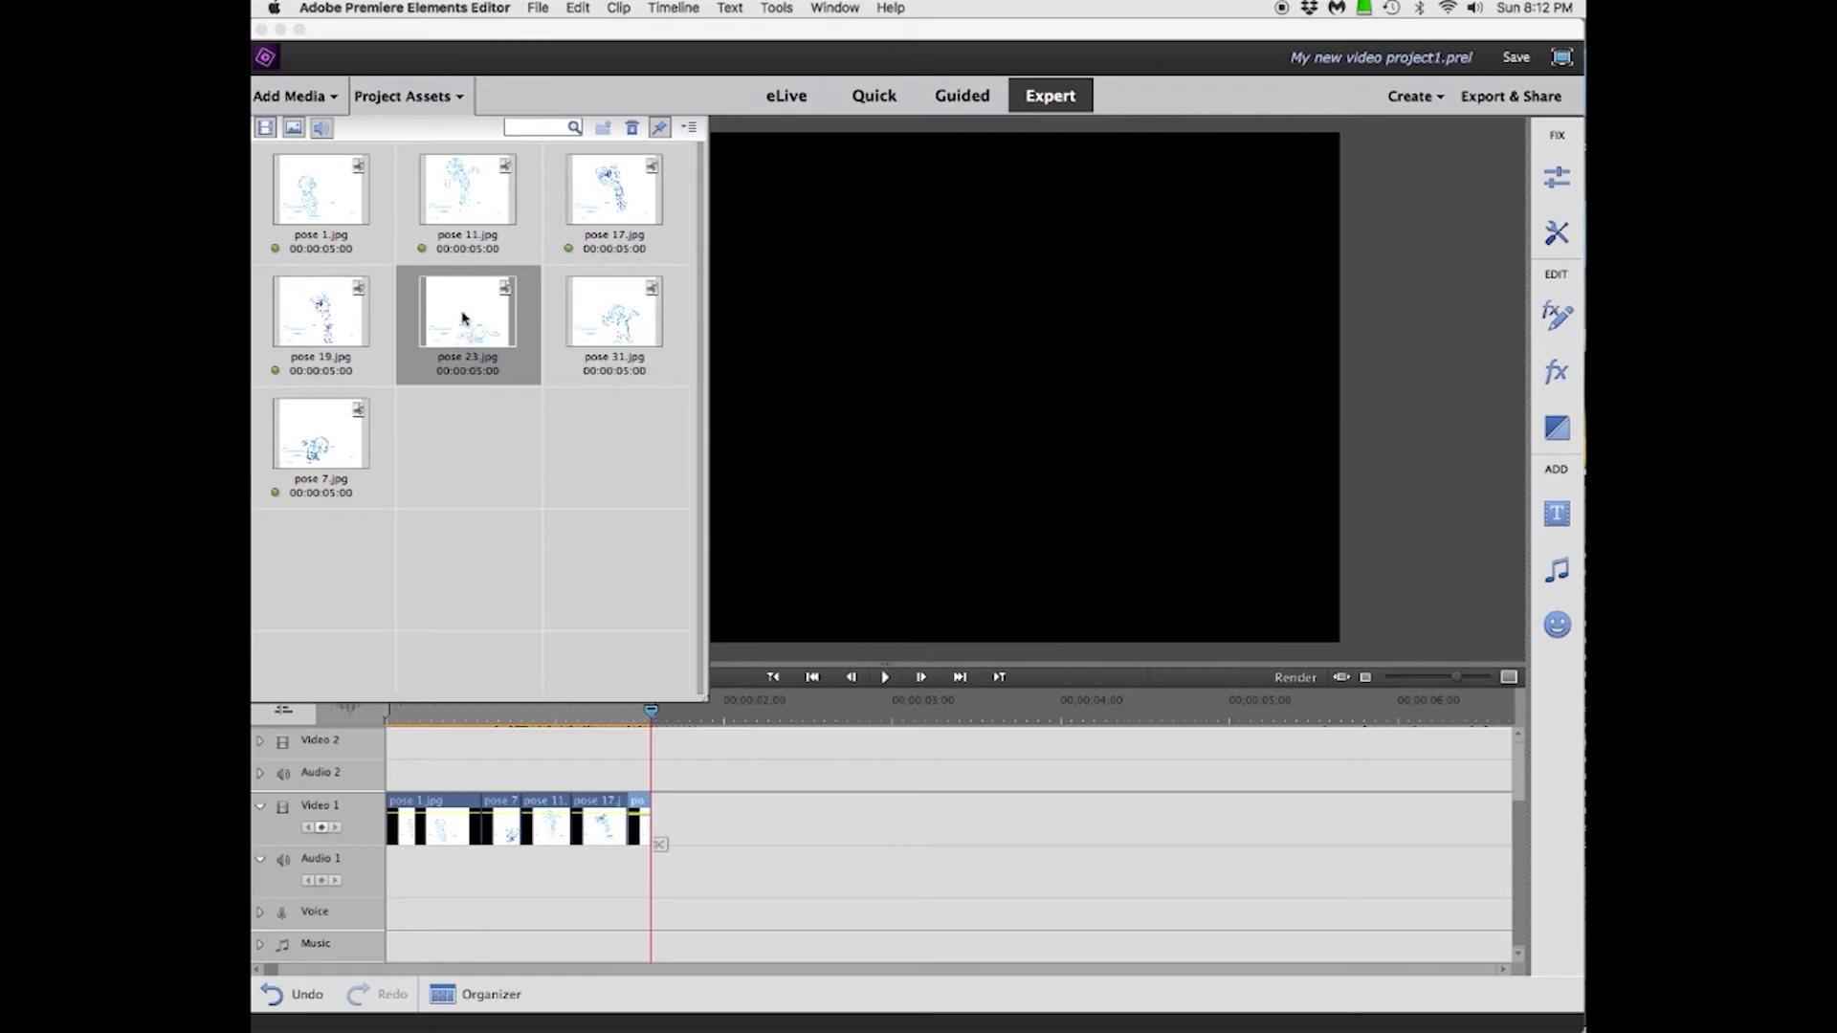
pyautogui.moveTo(463, 318); pyautogui.dragTo(661, 837)
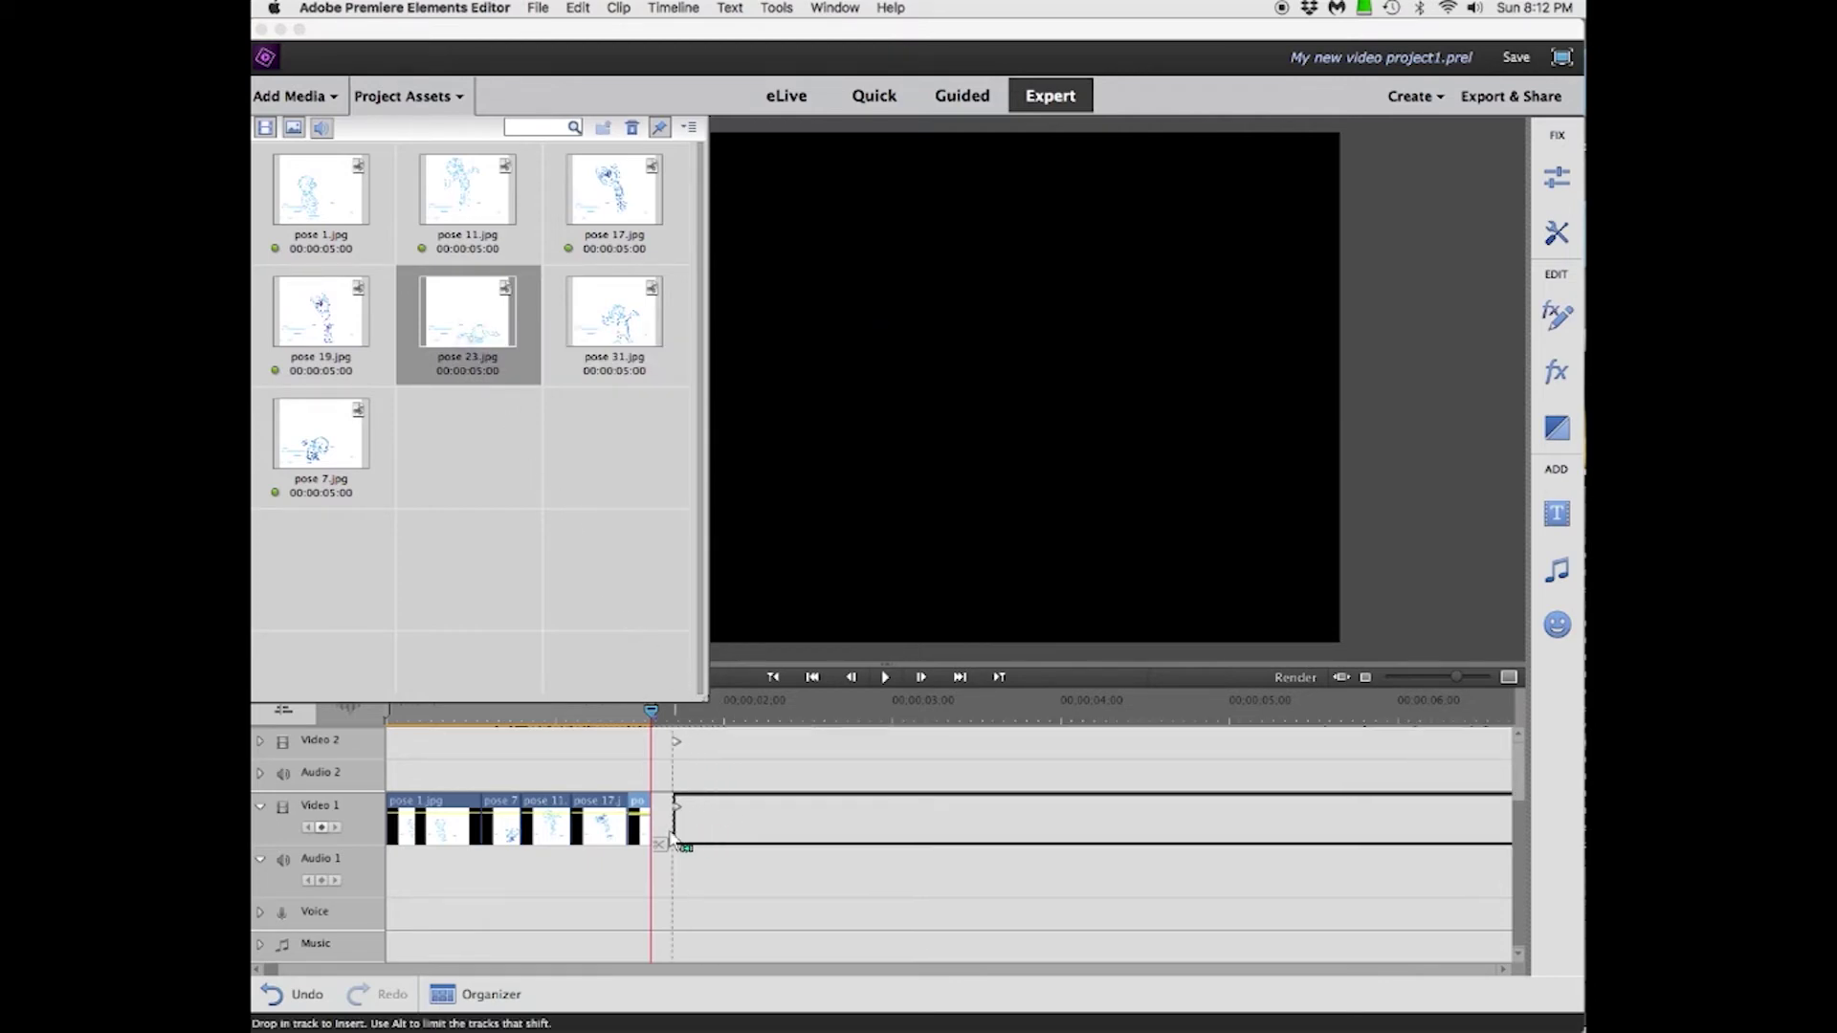
pyautogui.moveTo(662, 837); pyautogui.dragTo(662, 837)
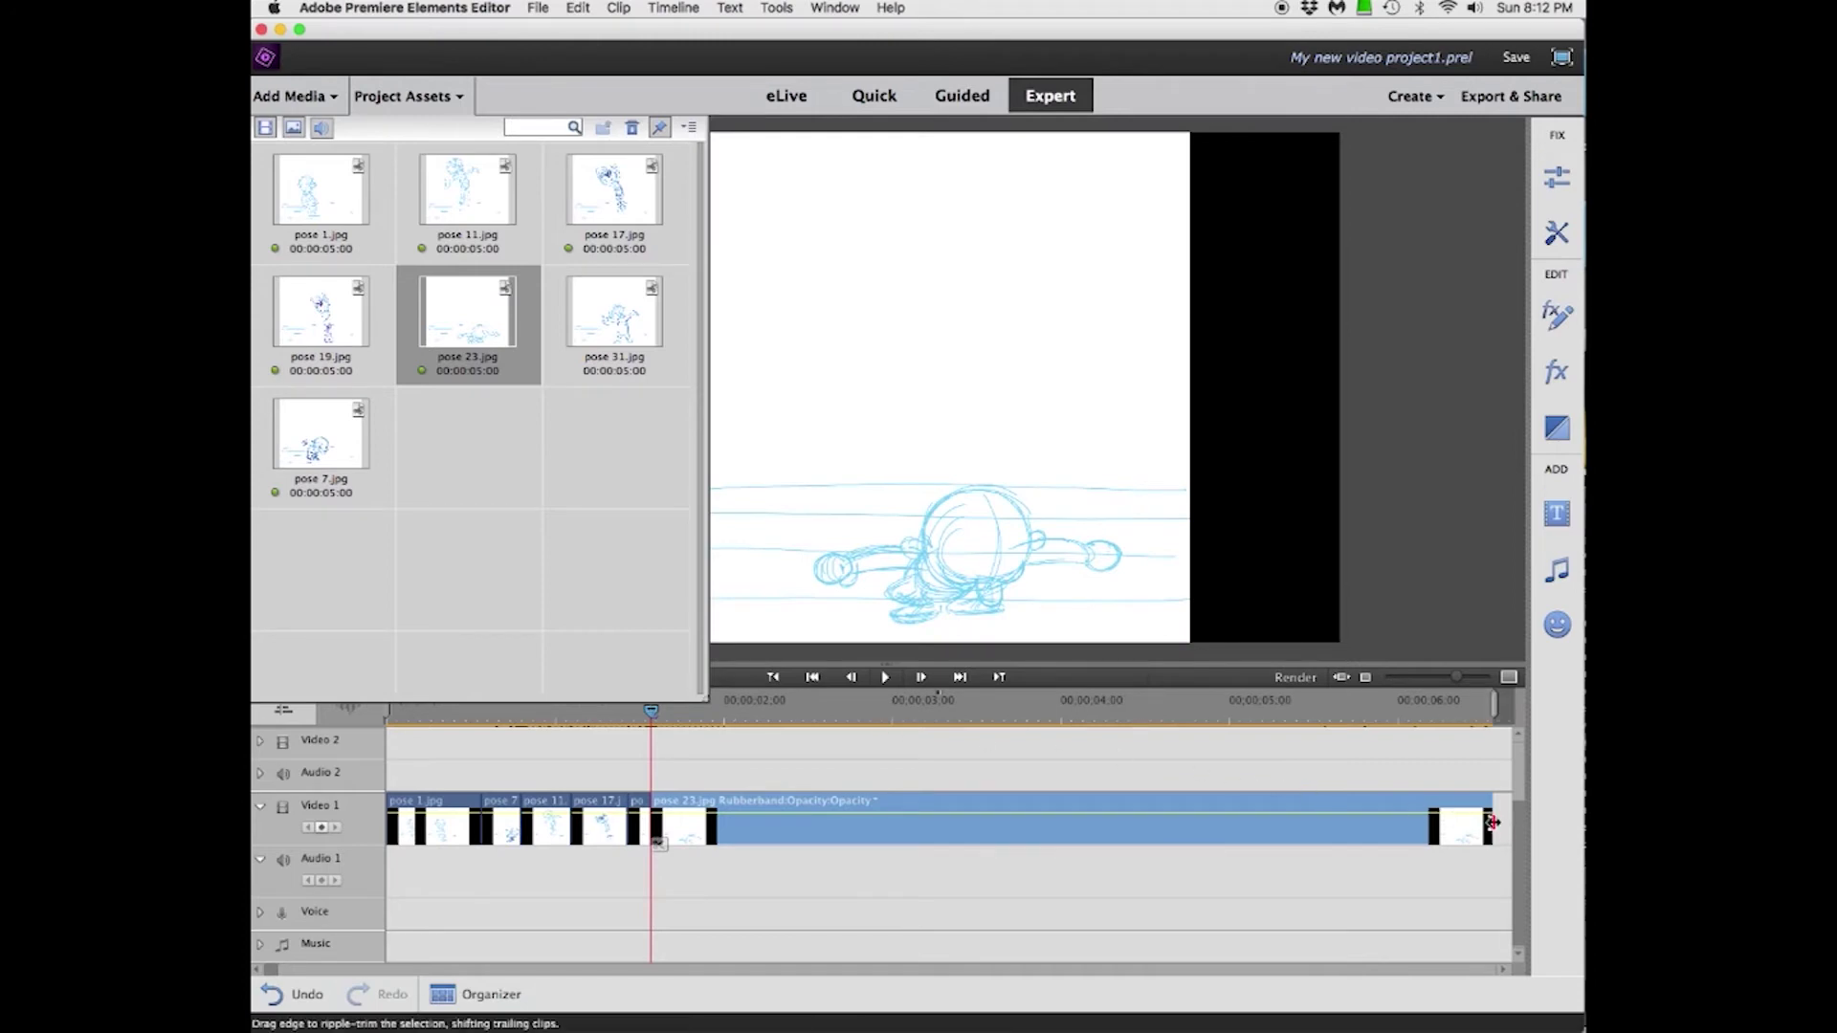
pyautogui.moveTo(1493, 822); pyautogui.dragTo(675, 838)
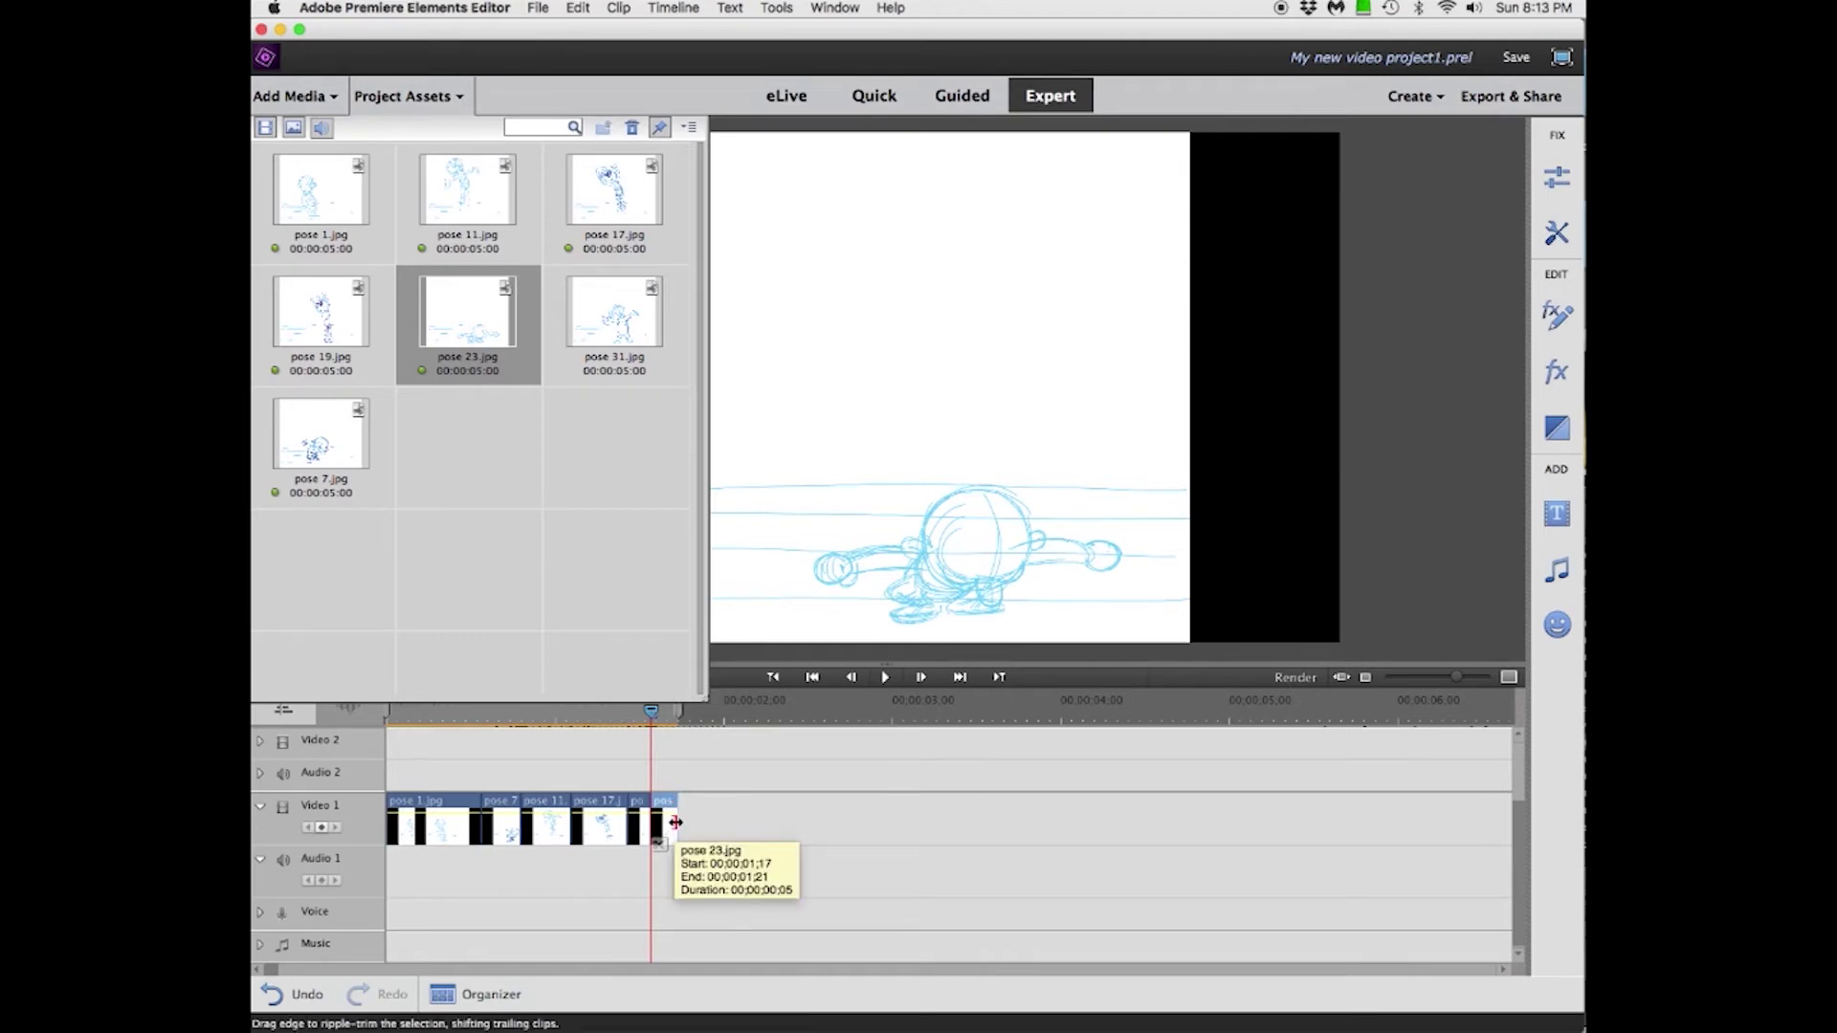
pyautogui.click(623, 322)
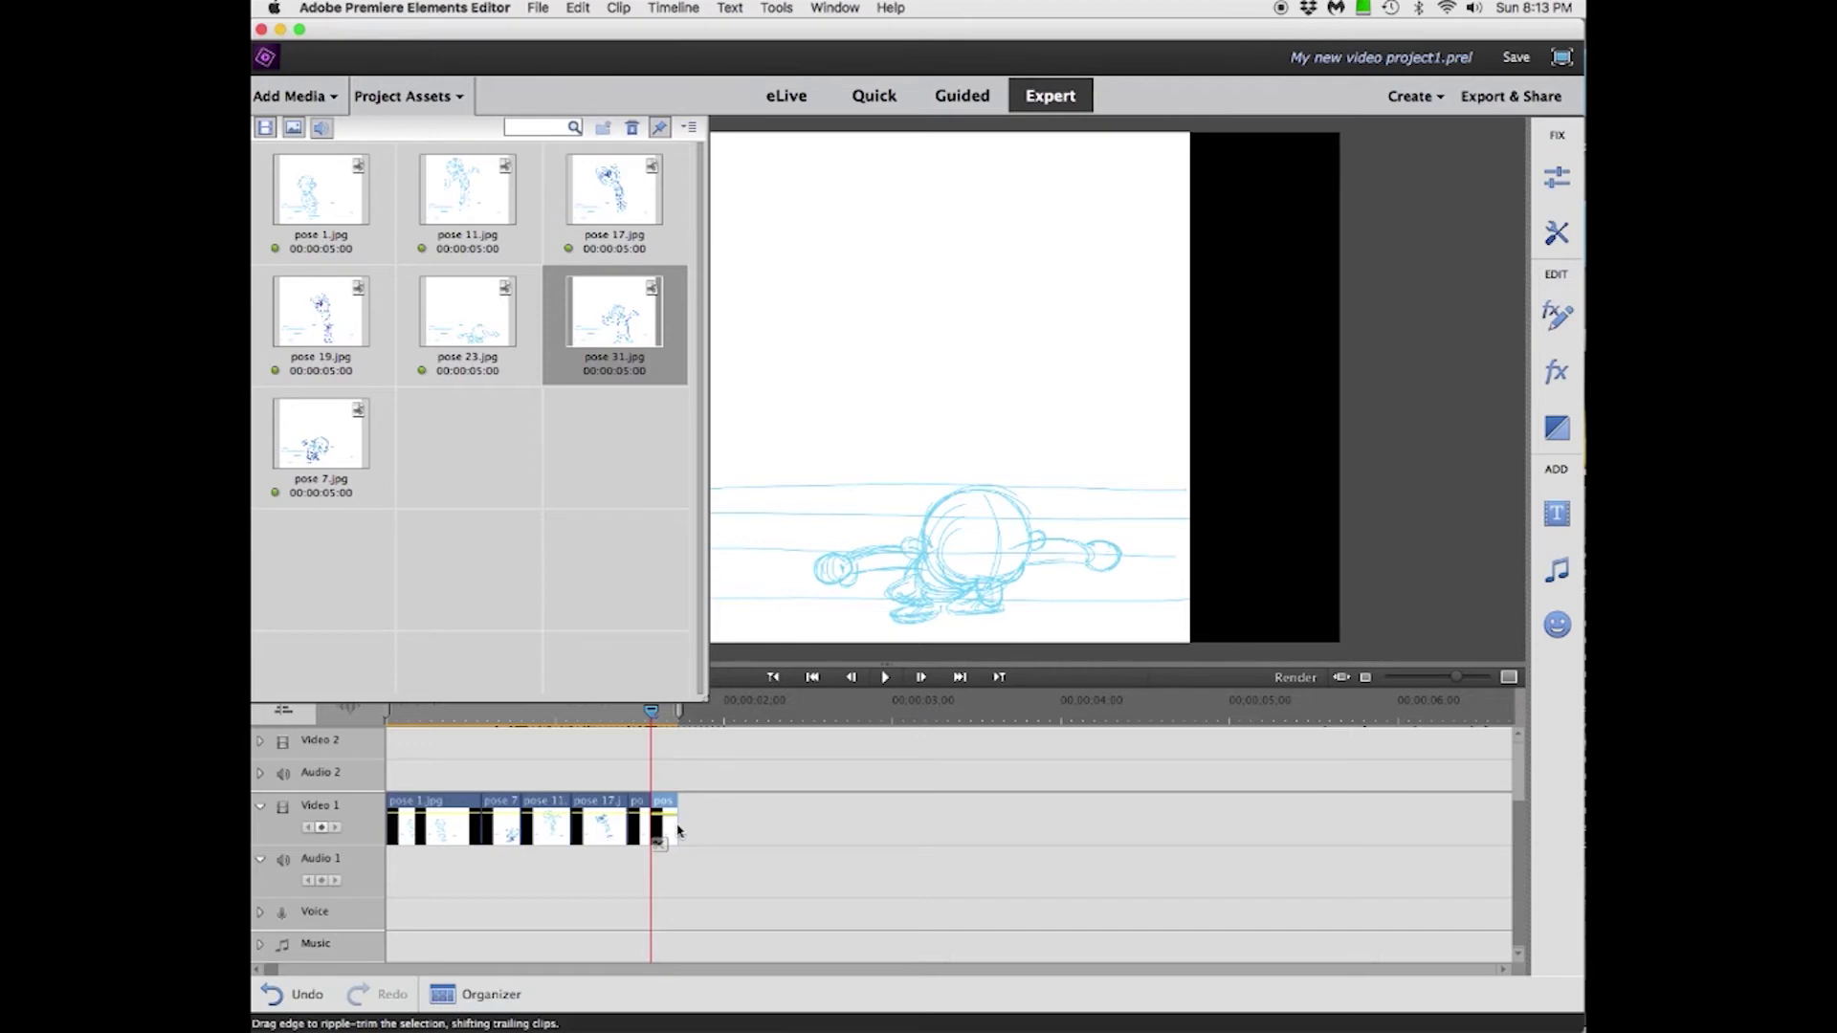
# Step: Adjust pose 23's end, then add pose 31.jpg after it, trimmed short
pyautogui.moveTo(678, 830); pyautogui.dragTo(694, 829)
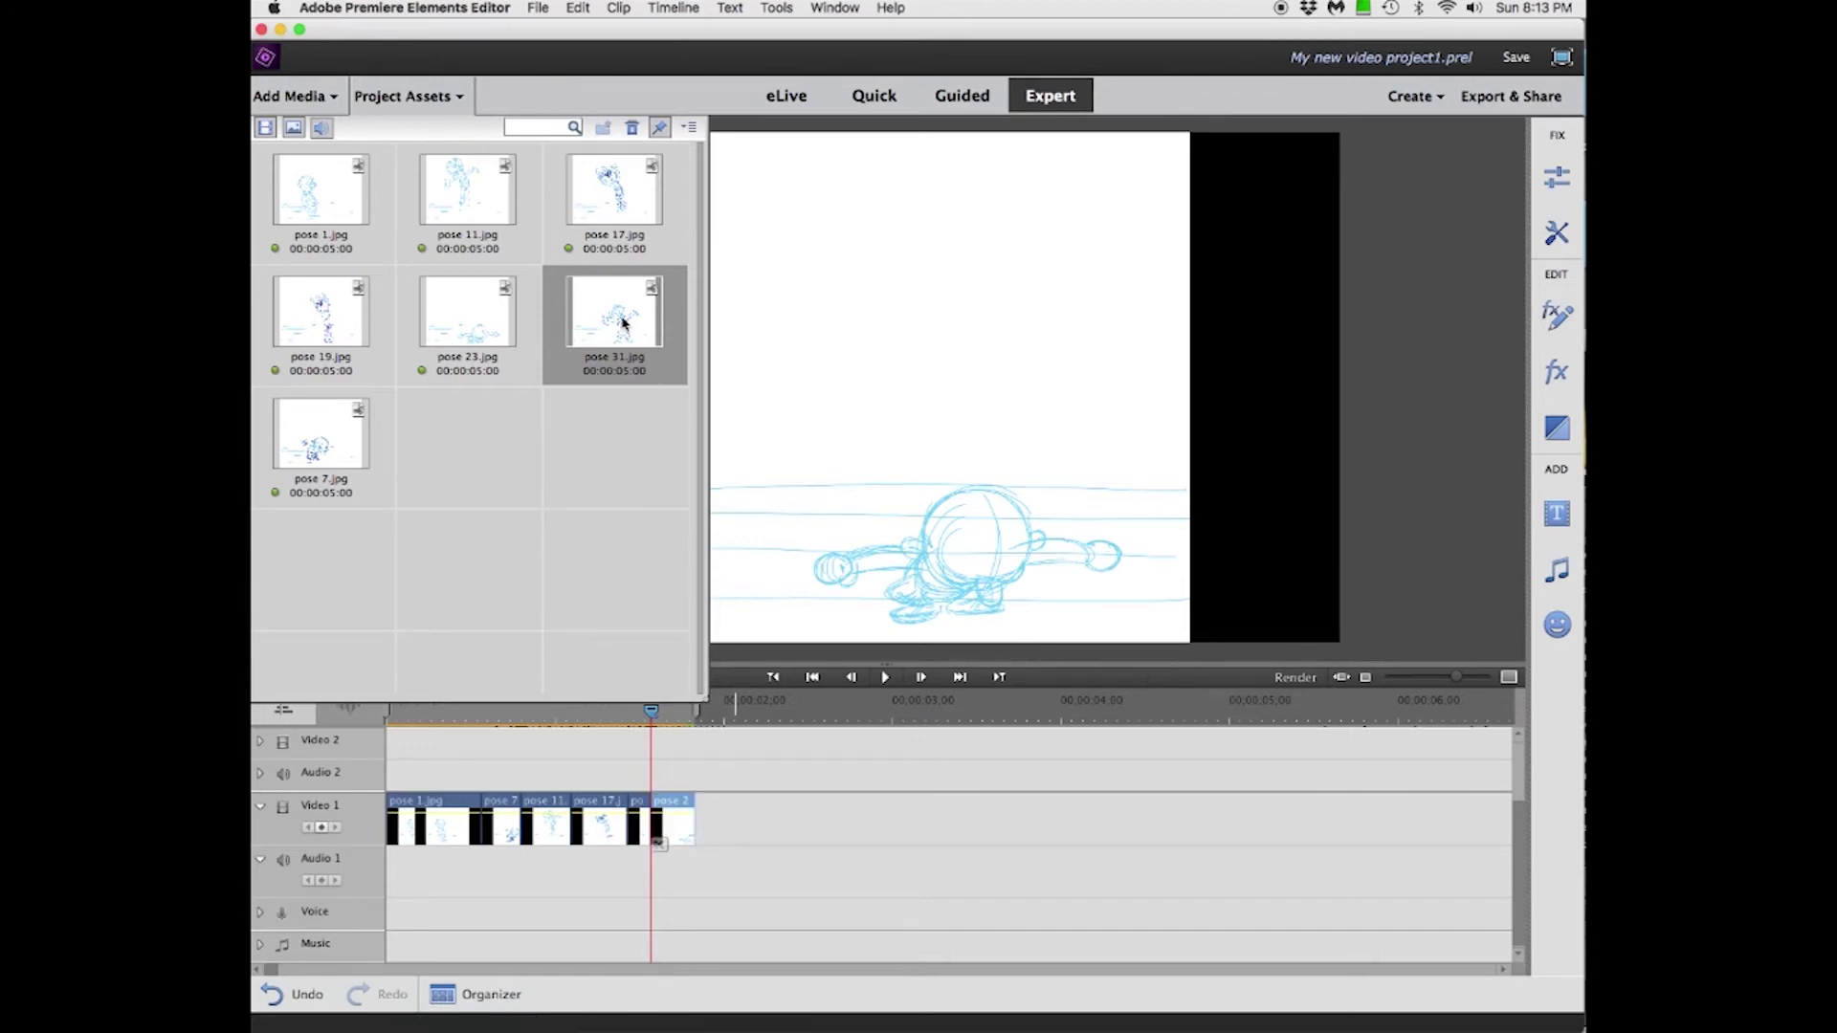
pyautogui.moveTo(622, 327)
pyautogui.mouseDown()
pyautogui.moveTo(806, 857)
pyautogui.moveTo(702, 850)
pyautogui.mouseUp()
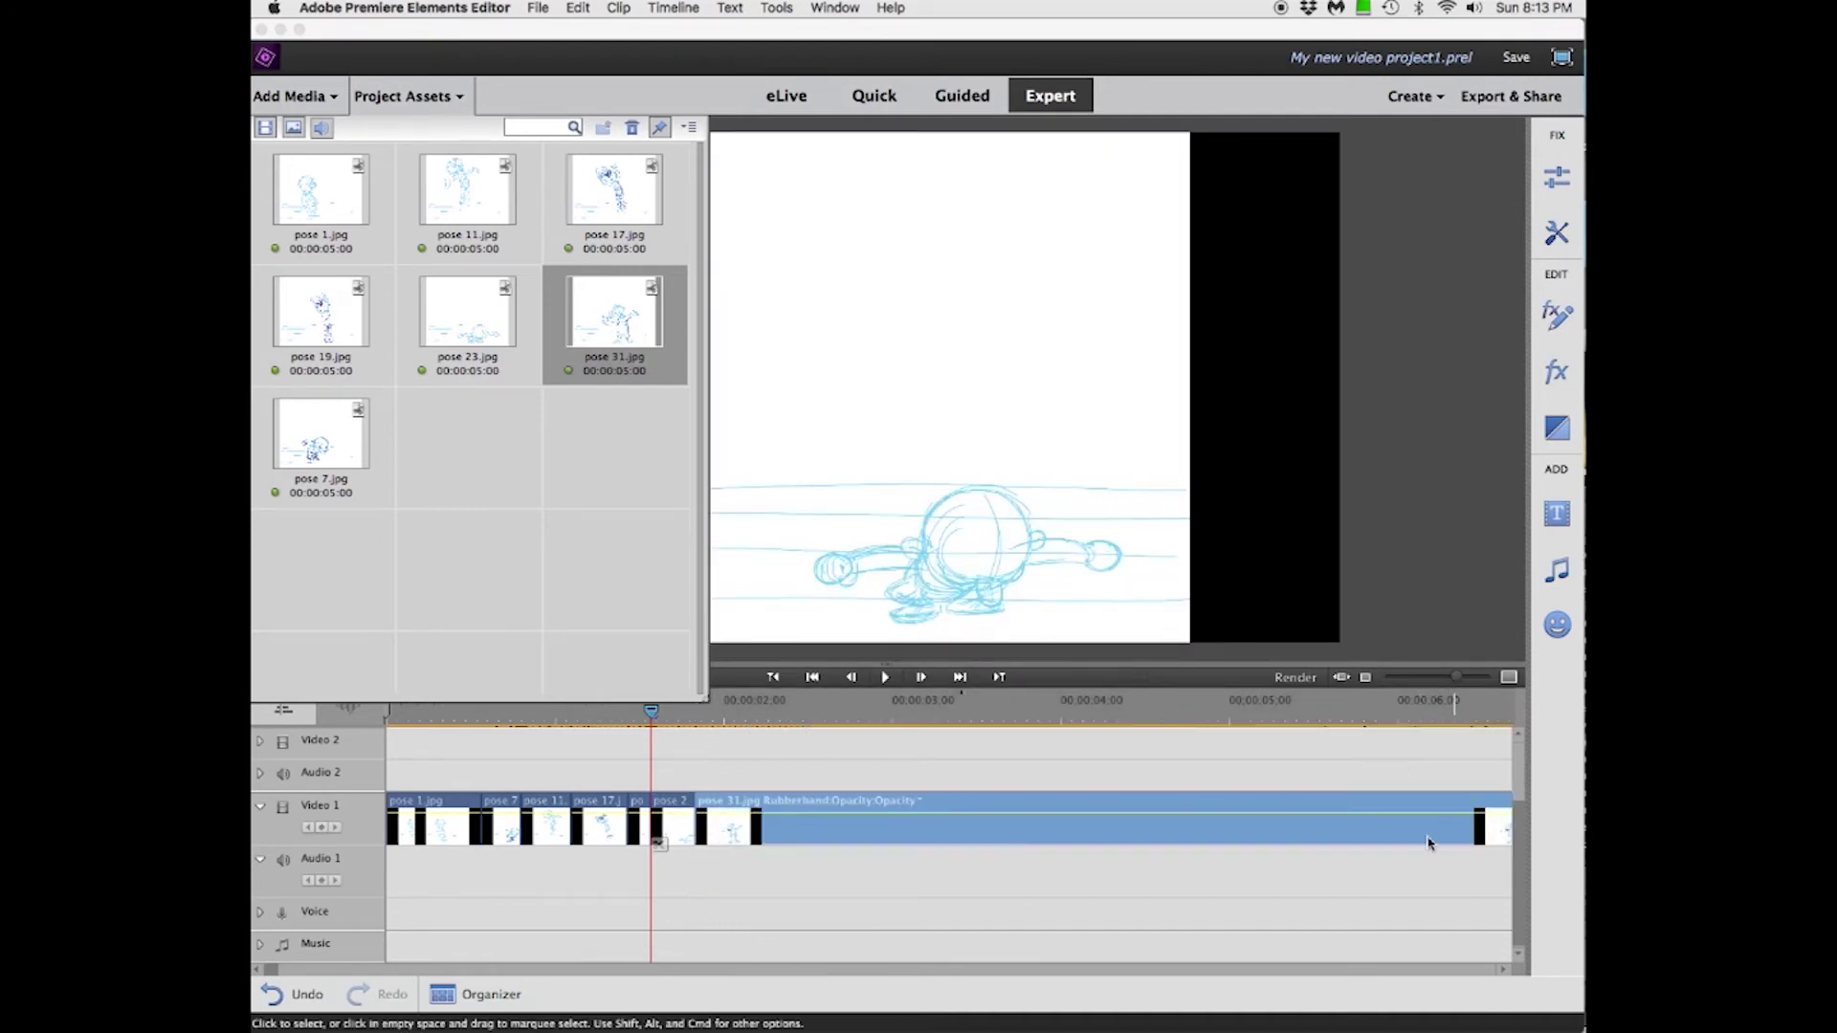
pyautogui.click(270, 974)
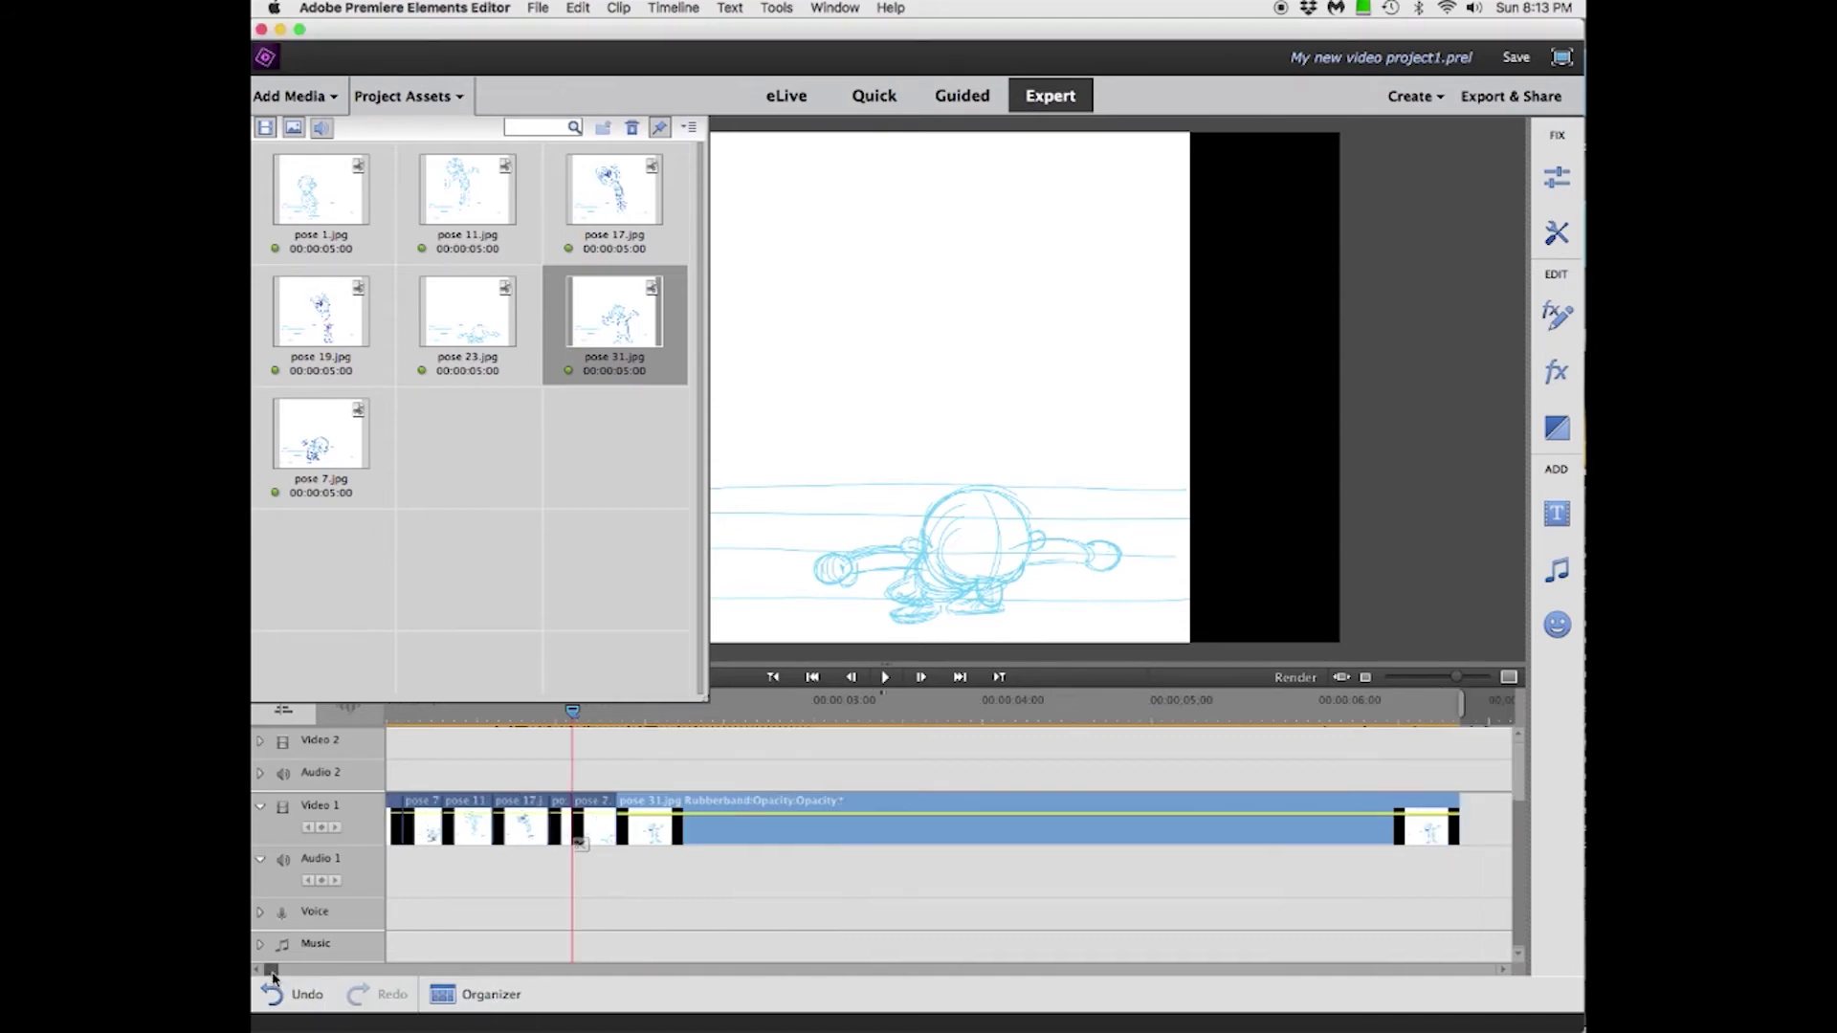
pyautogui.hscroll(5, 270, 974)
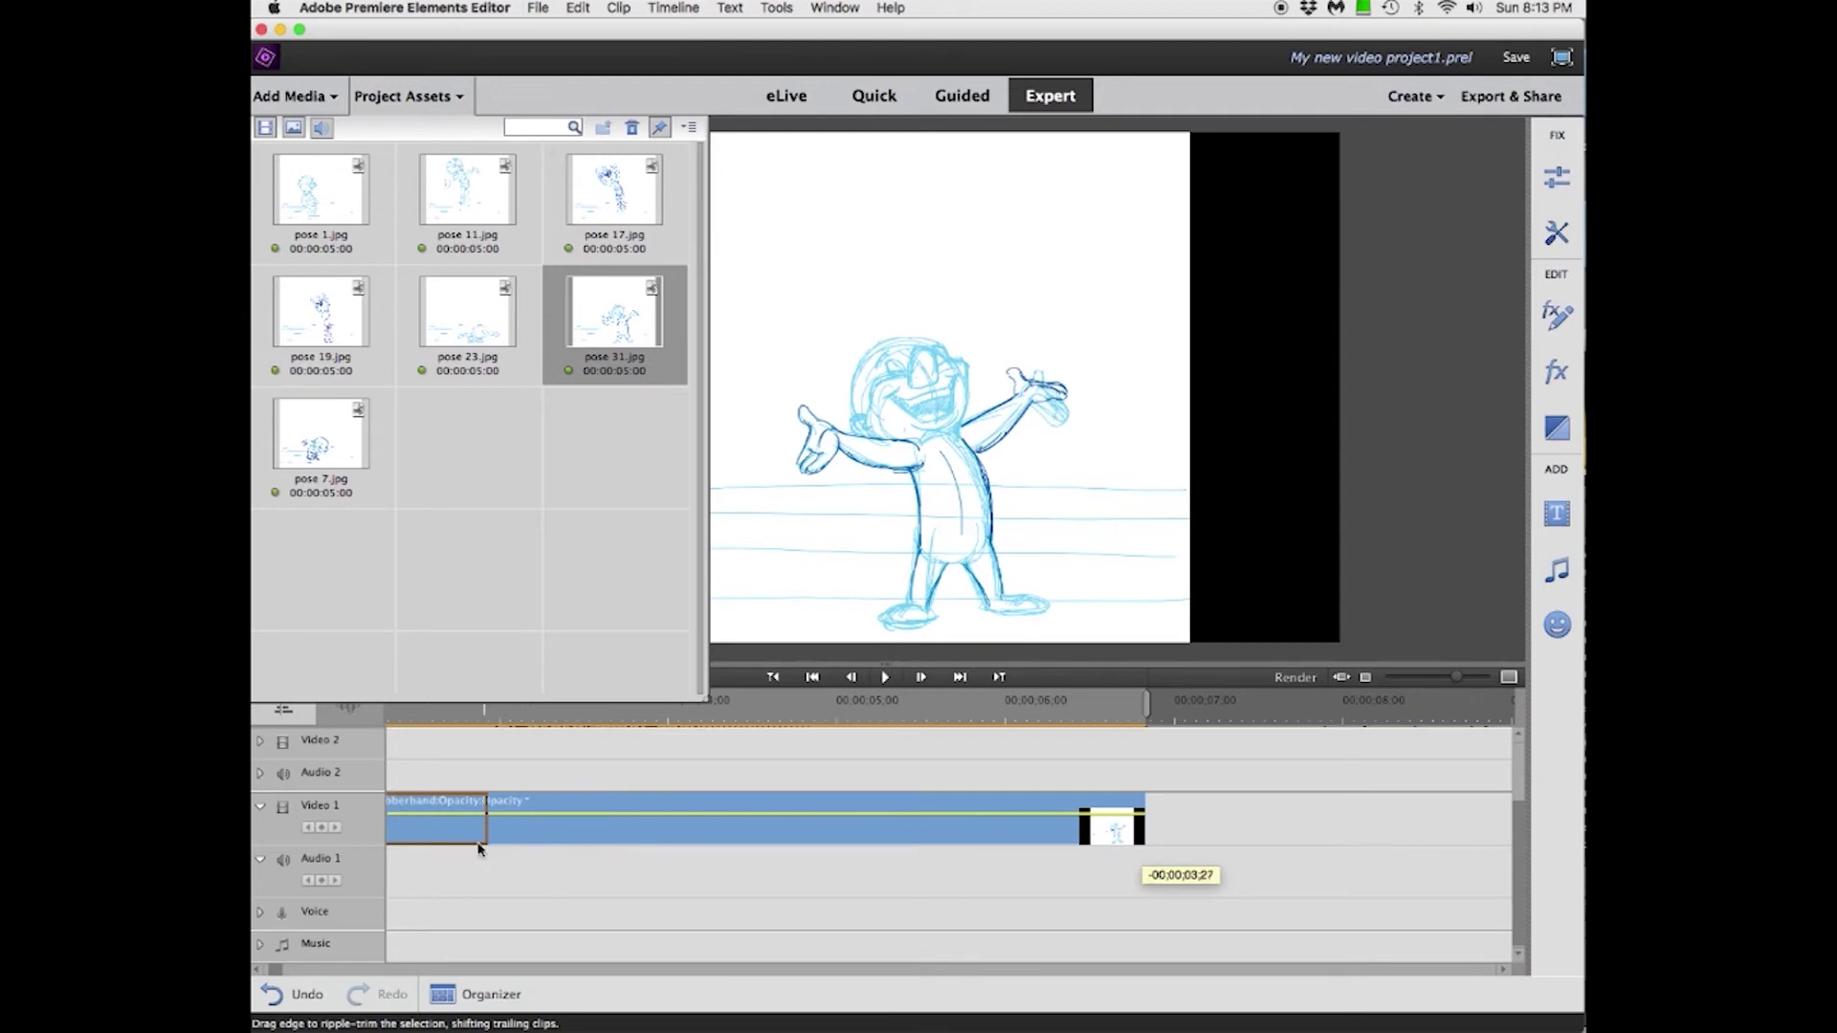
pyautogui.moveTo(1144, 824); pyautogui.dragTo(390, 830)
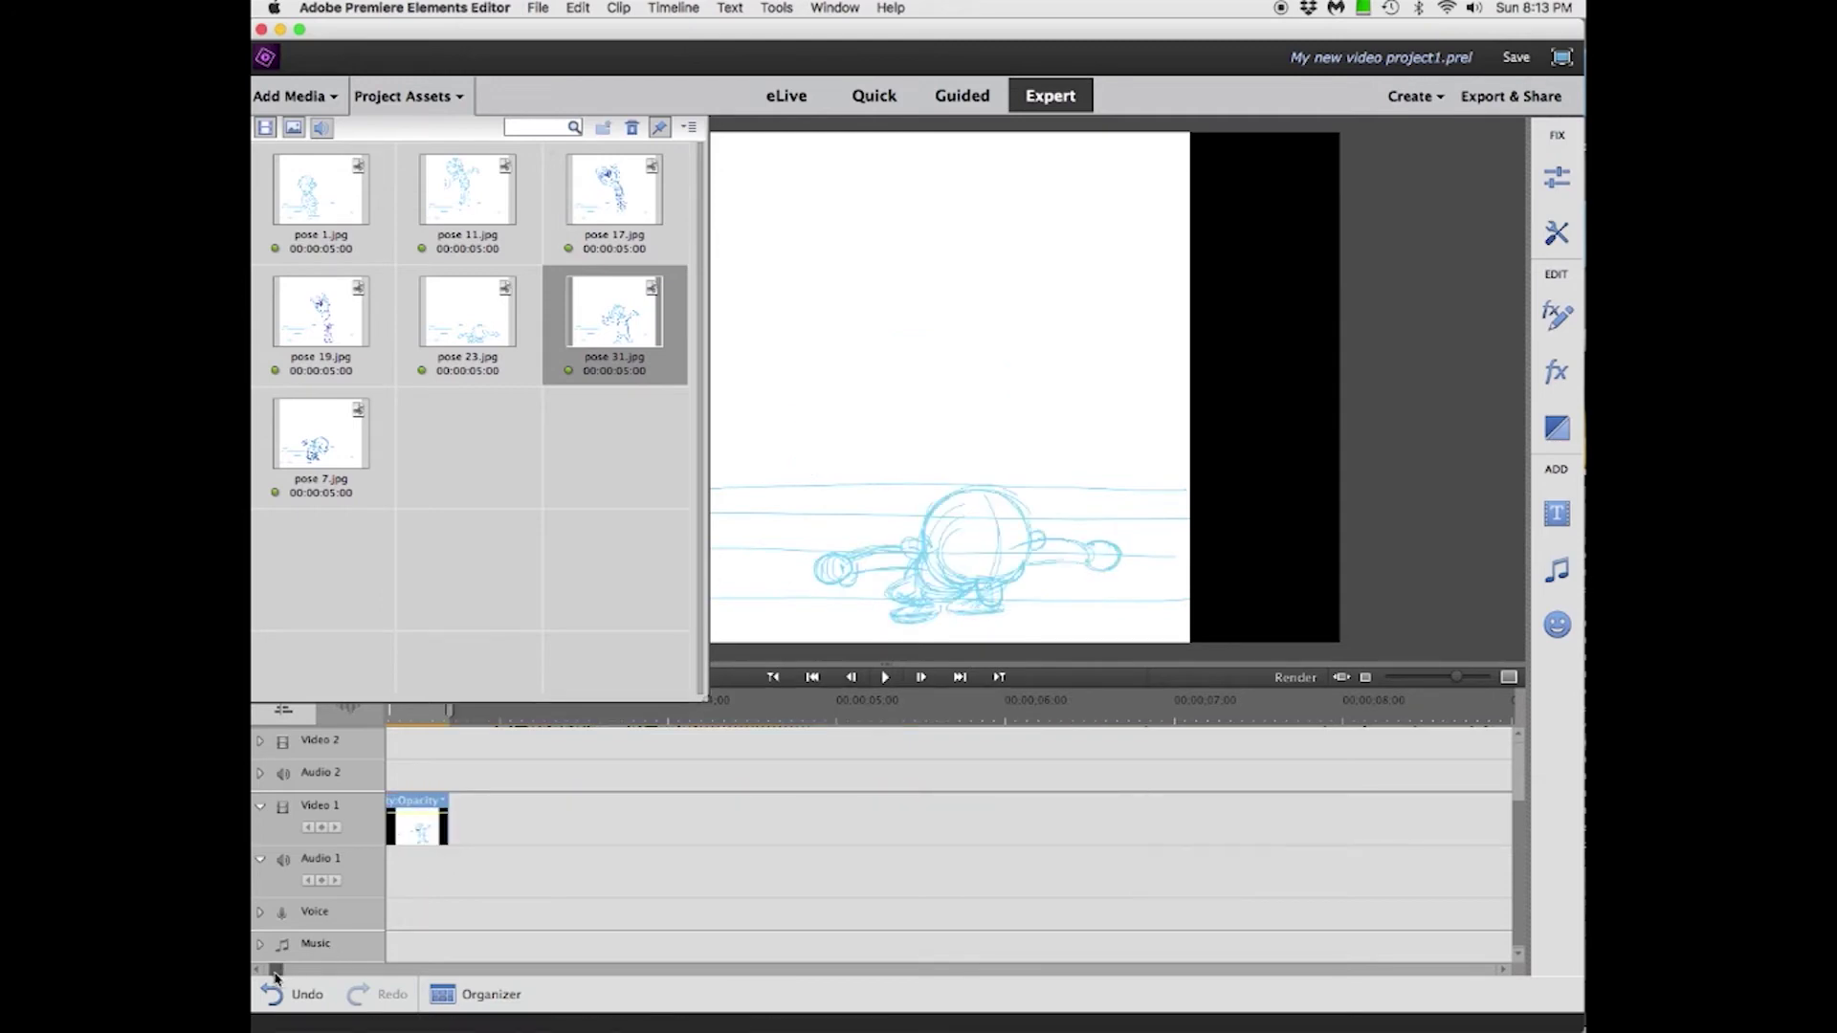
pyautogui.hscroll(-5, 287, 974)
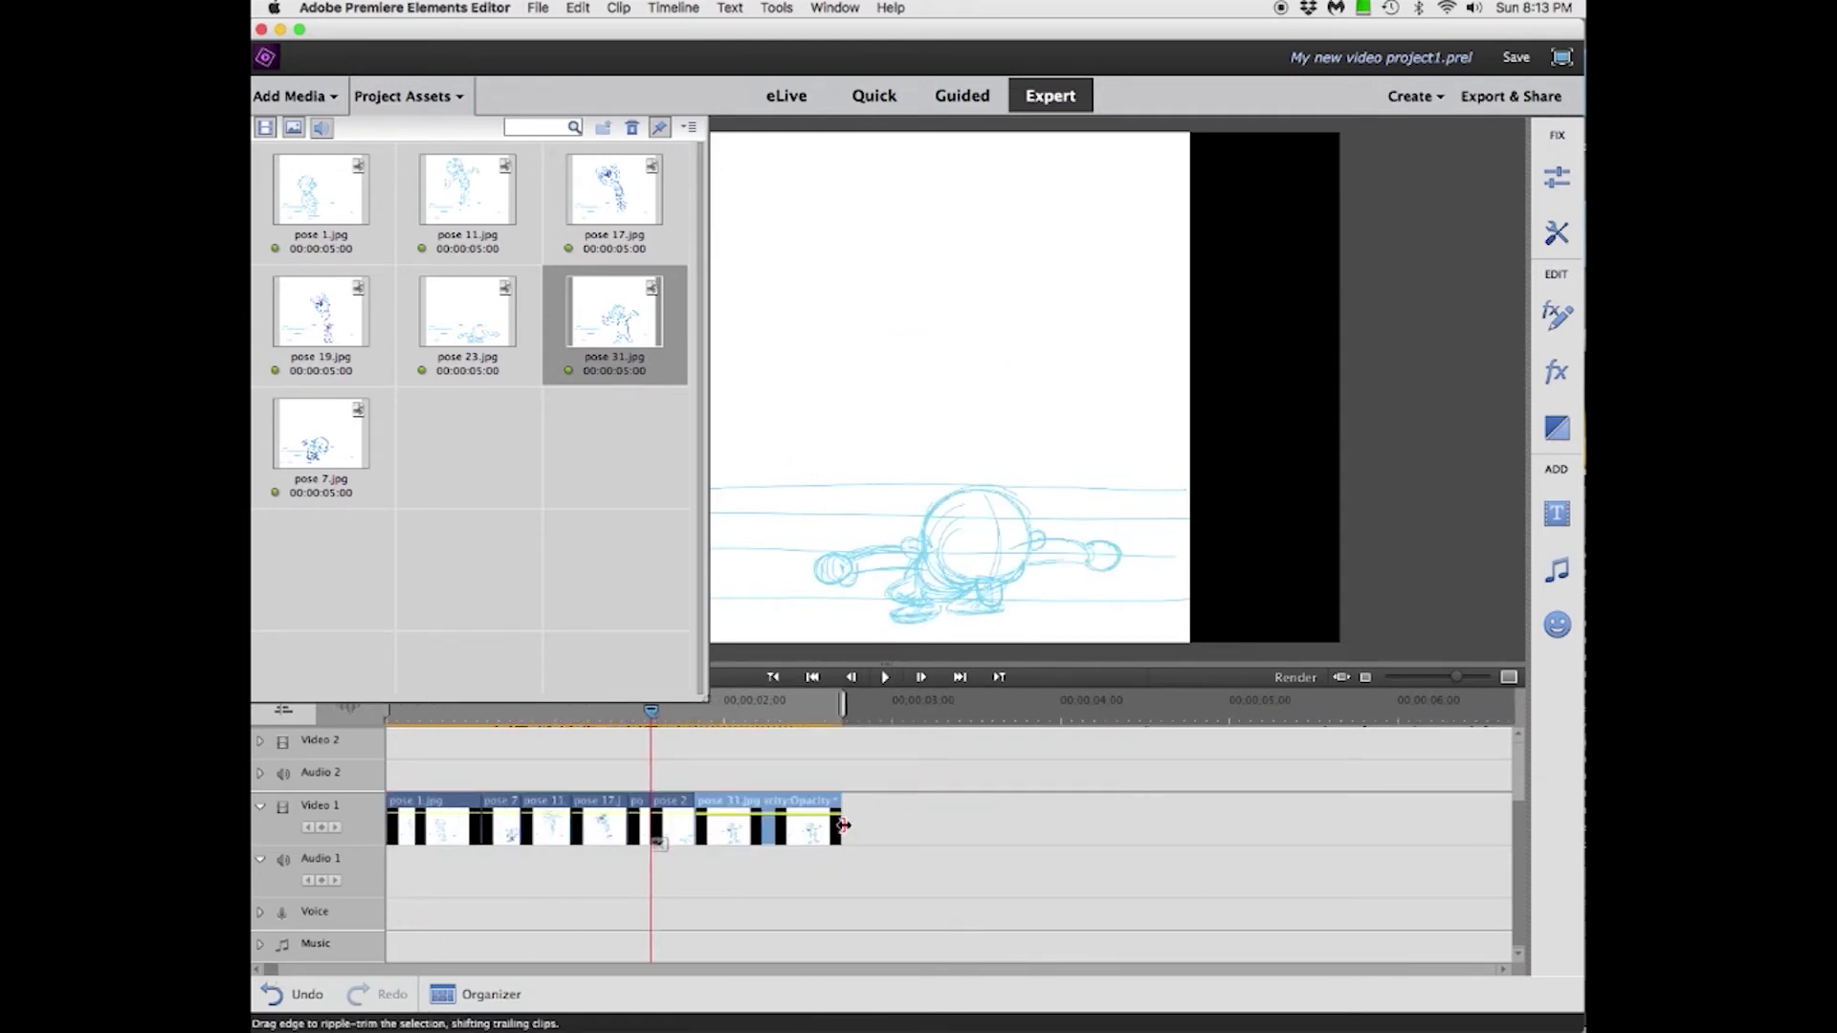
# Step: Scrub through the new poses back to the start and hide Project Assets
pyautogui.moveTo(651, 713); pyautogui.dragTo(695, 714)
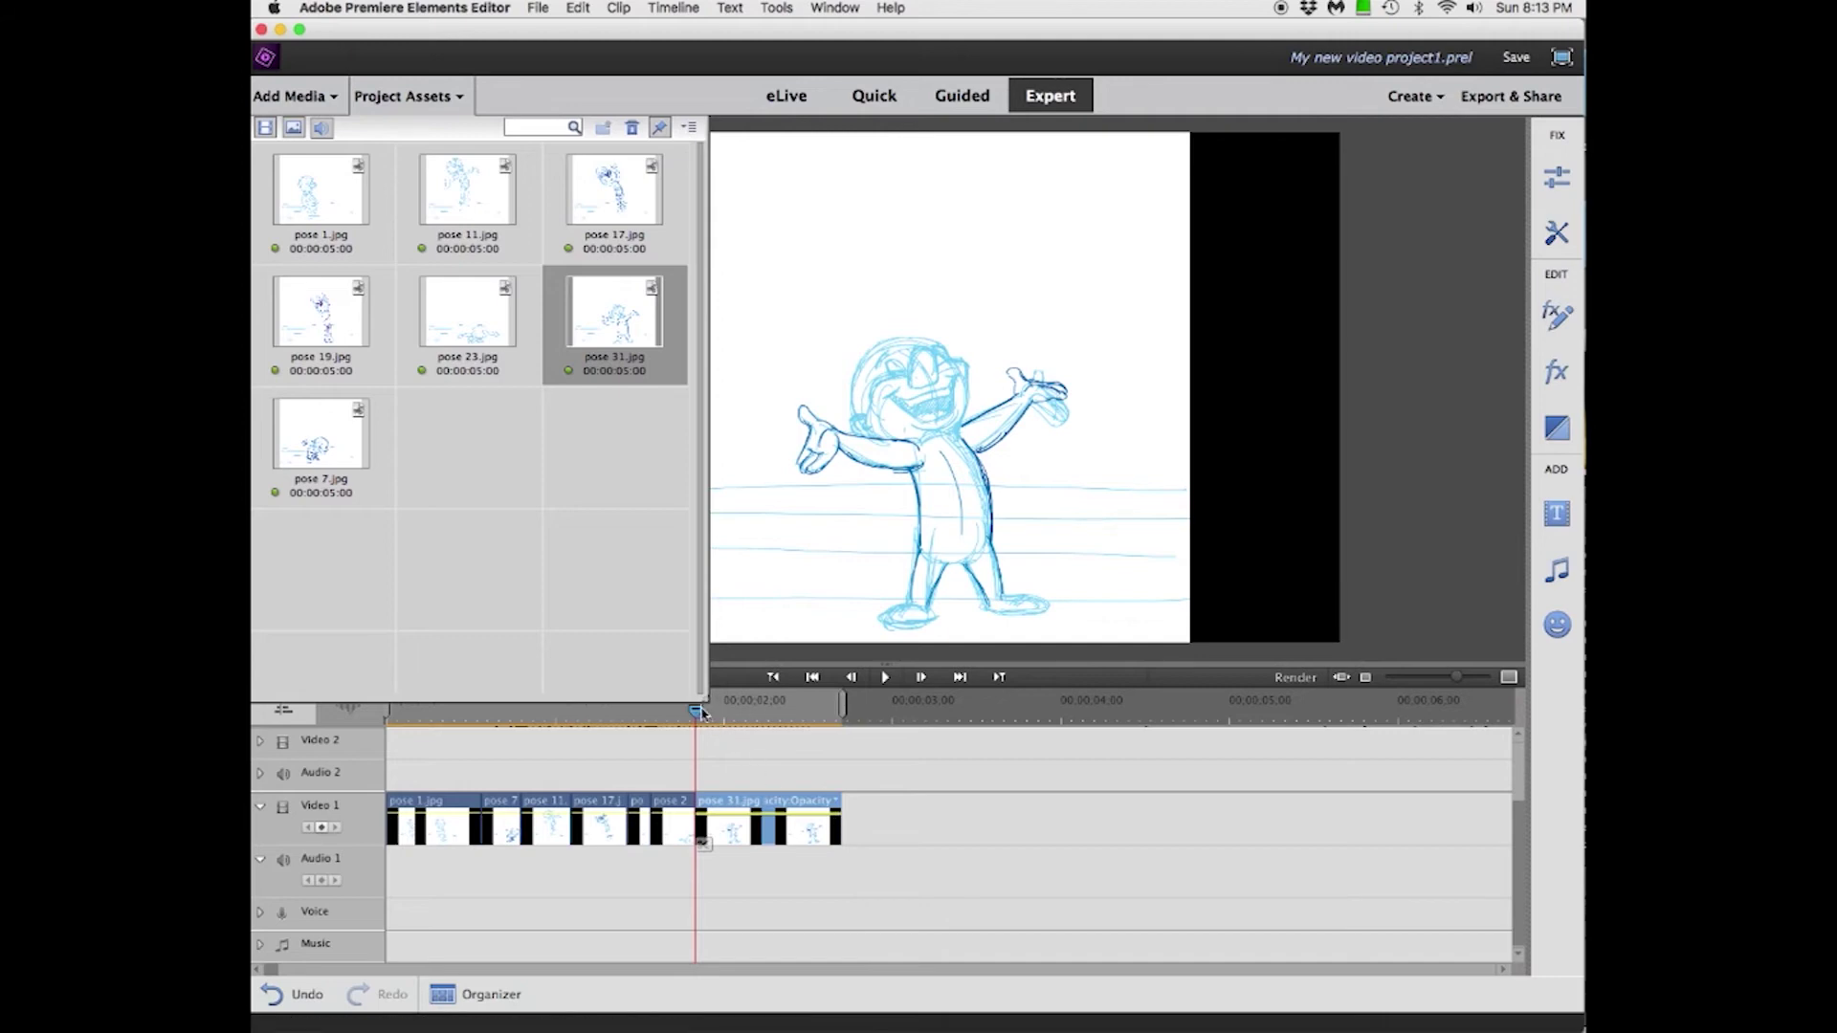
pyautogui.moveTo(697, 712); pyautogui.dragTo(387, 706)
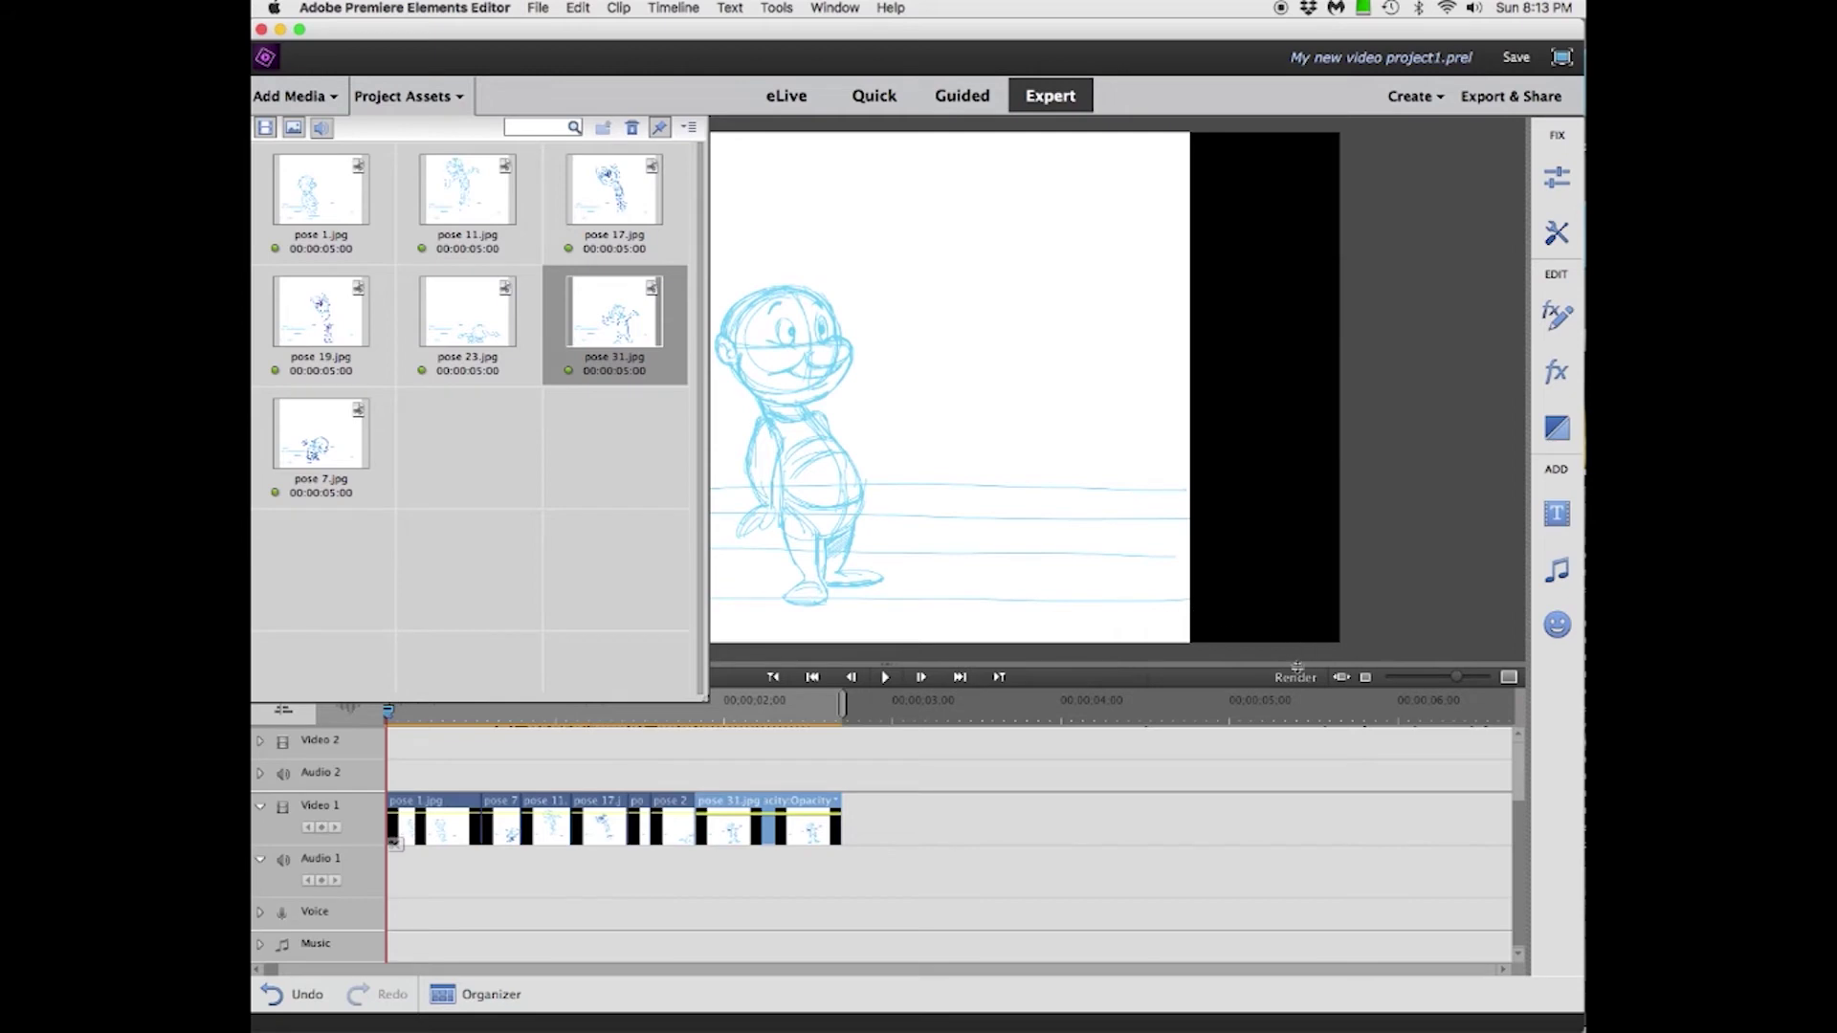
pyautogui.click(460, 97)
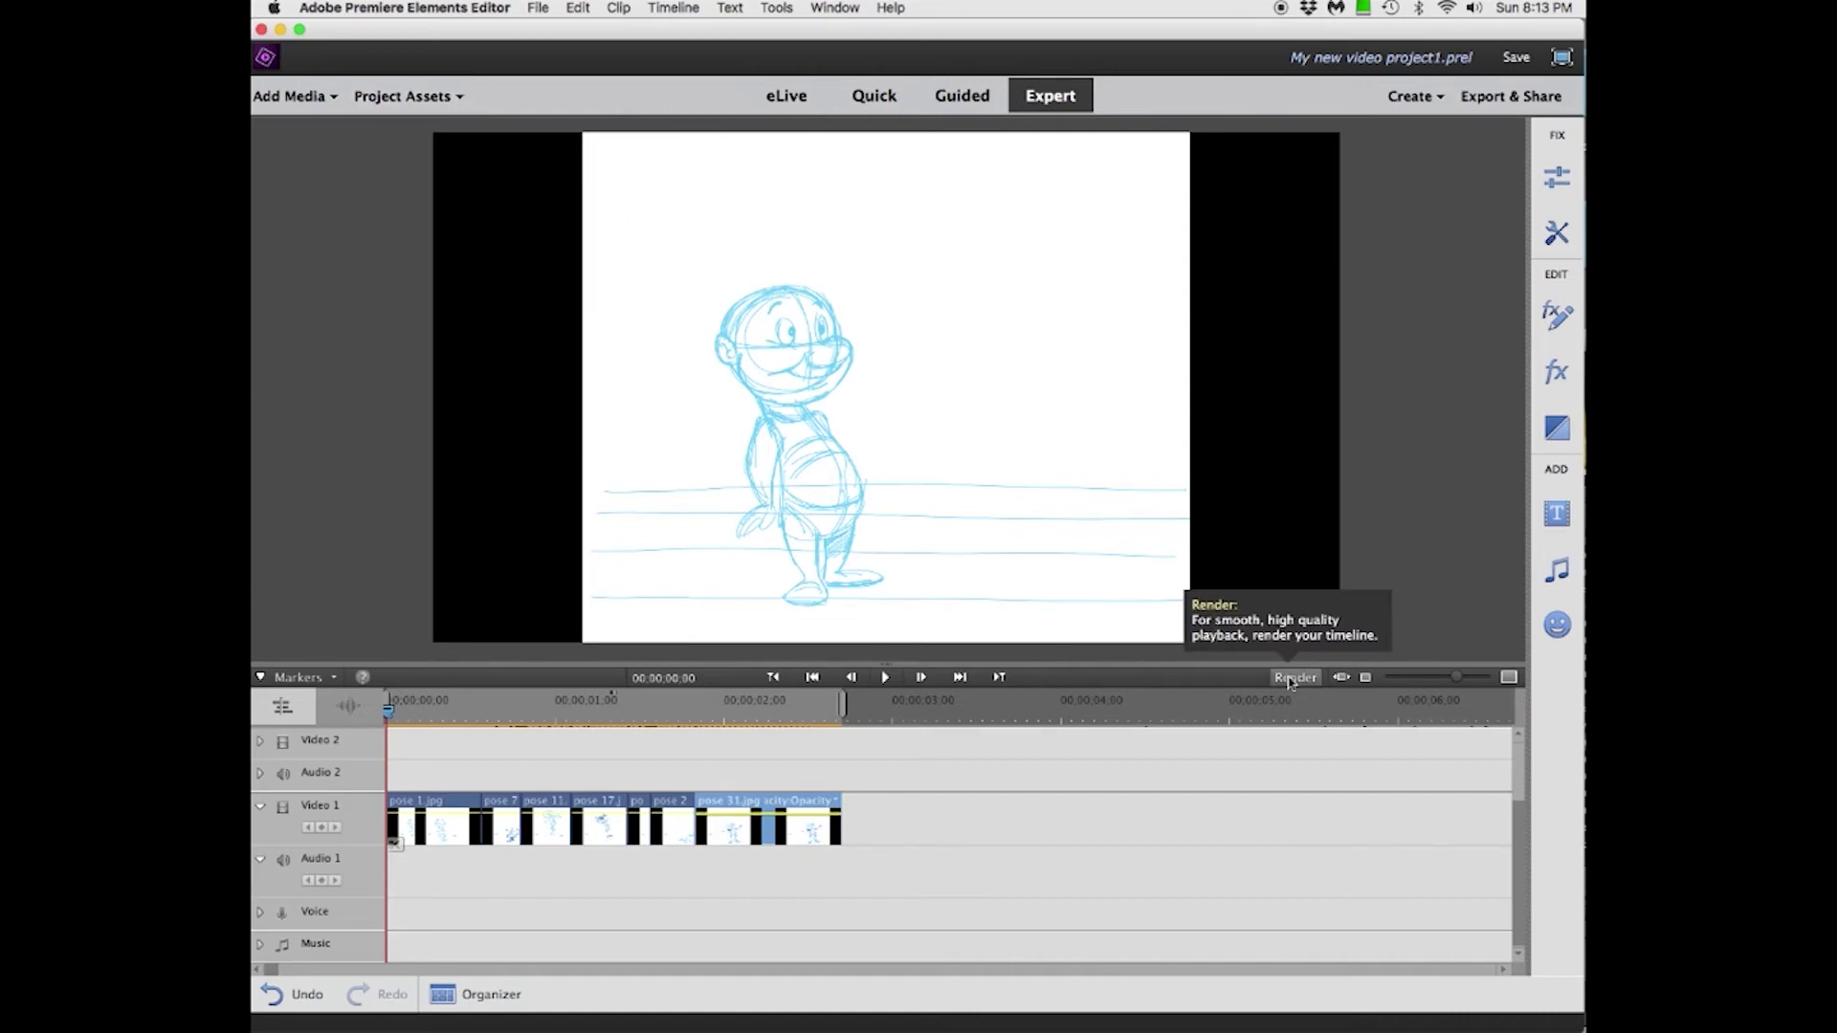
# Step: Render the timeline, play the seven-pose animation through, then scrub back to an earlier pose
pyautogui.click(1291, 681)
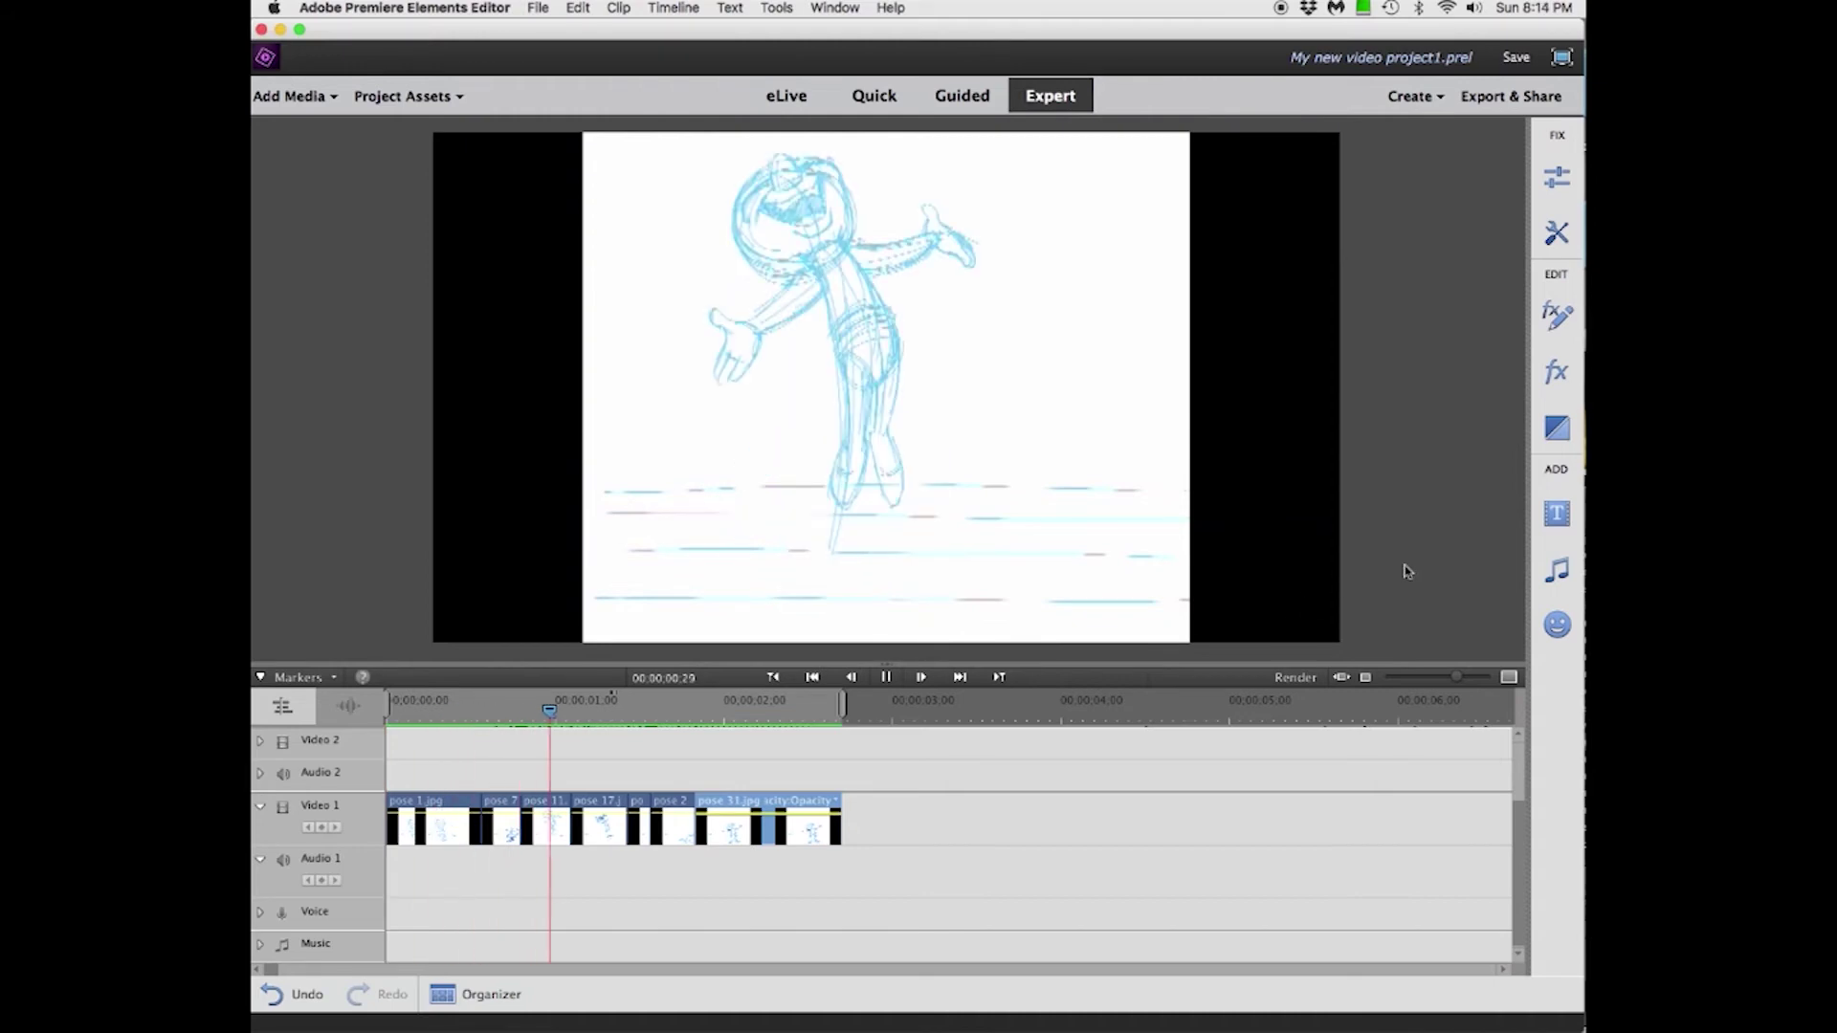
pyautogui.click(885, 677)
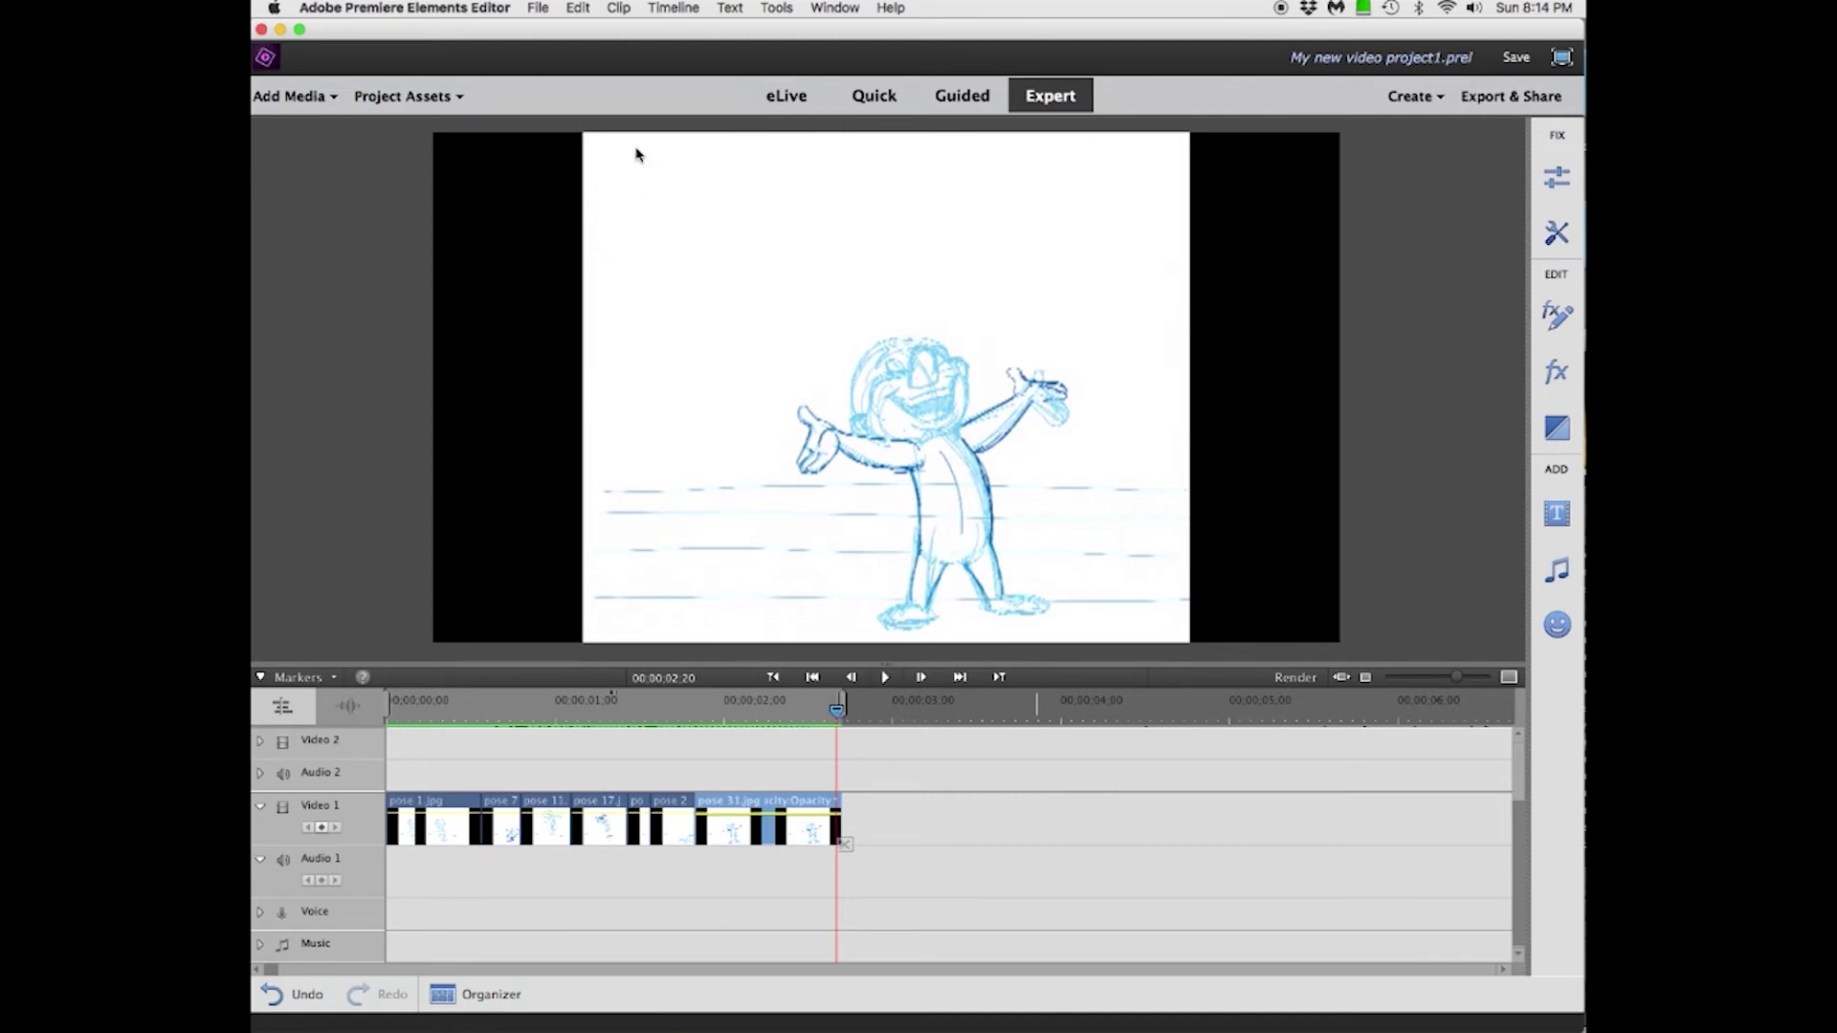
pyautogui.click(883, 678)
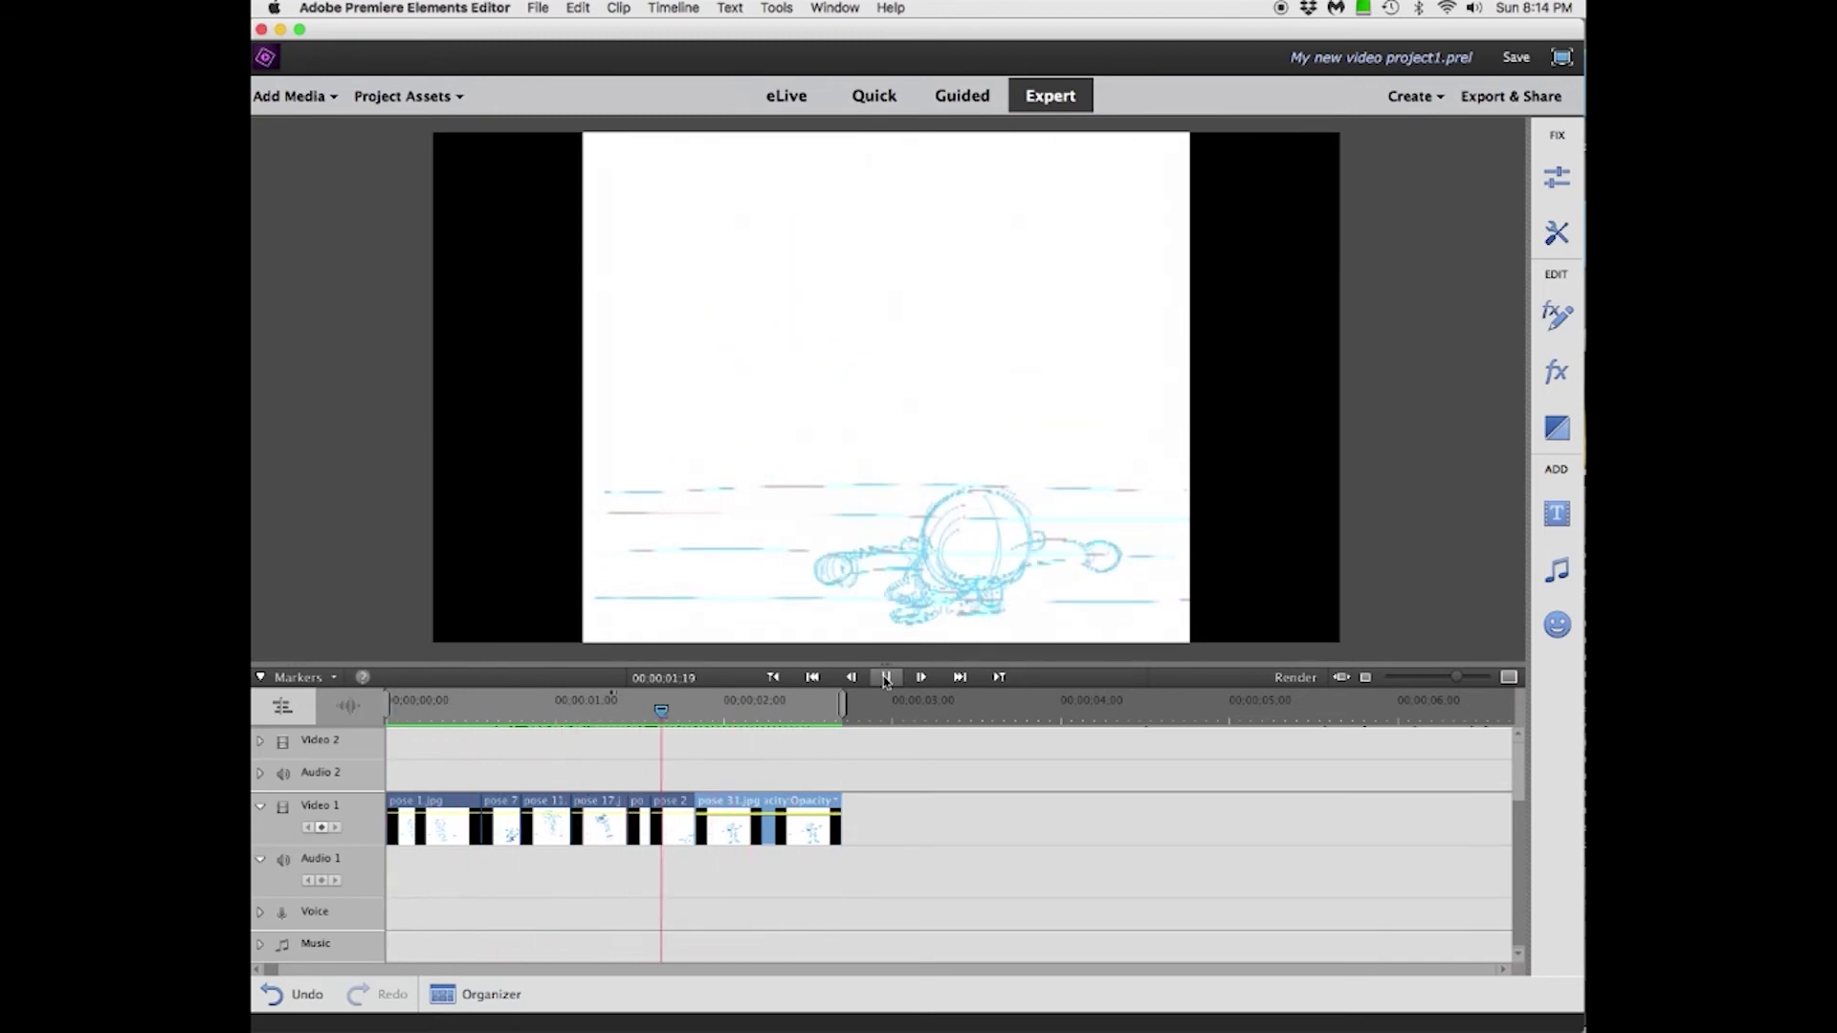
pyautogui.click(886, 678)
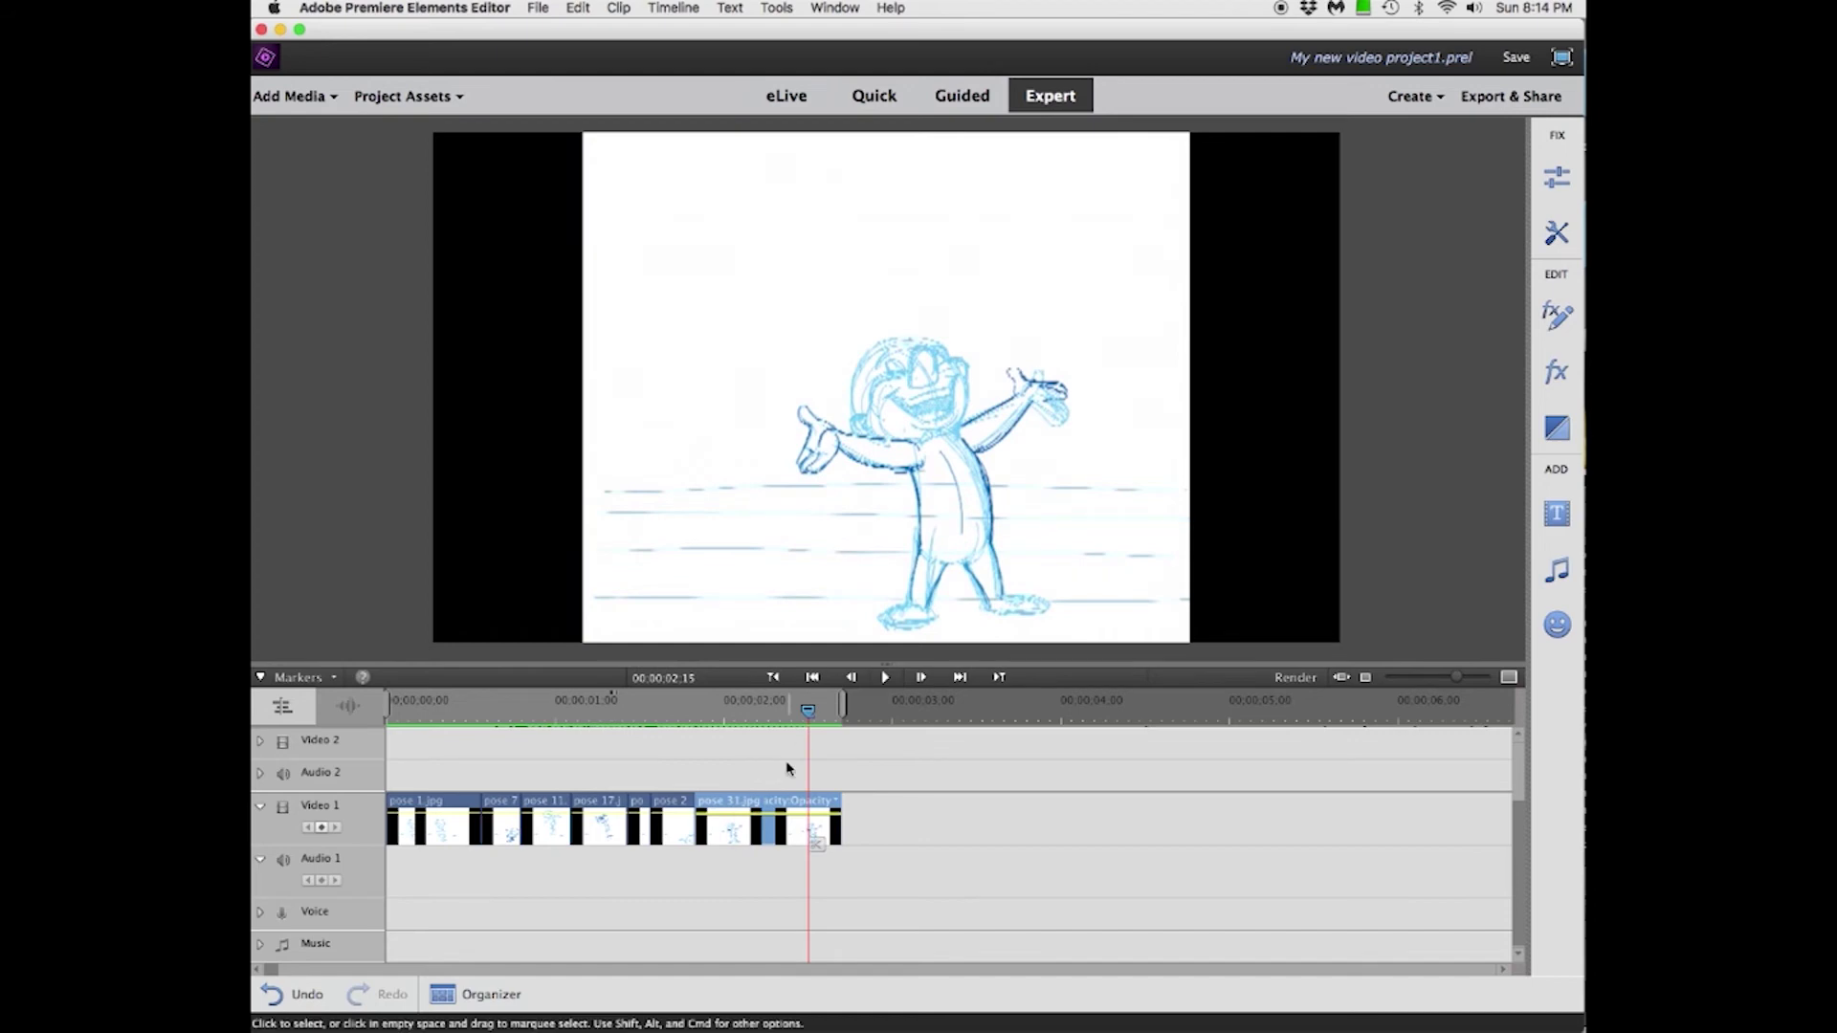
pyautogui.moveTo(812, 714)
pyautogui.mouseDown()
pyautogui.moveTo(553, 725)
pyautogui.moveTo(610, 714)
pyautogui.mouseUp()
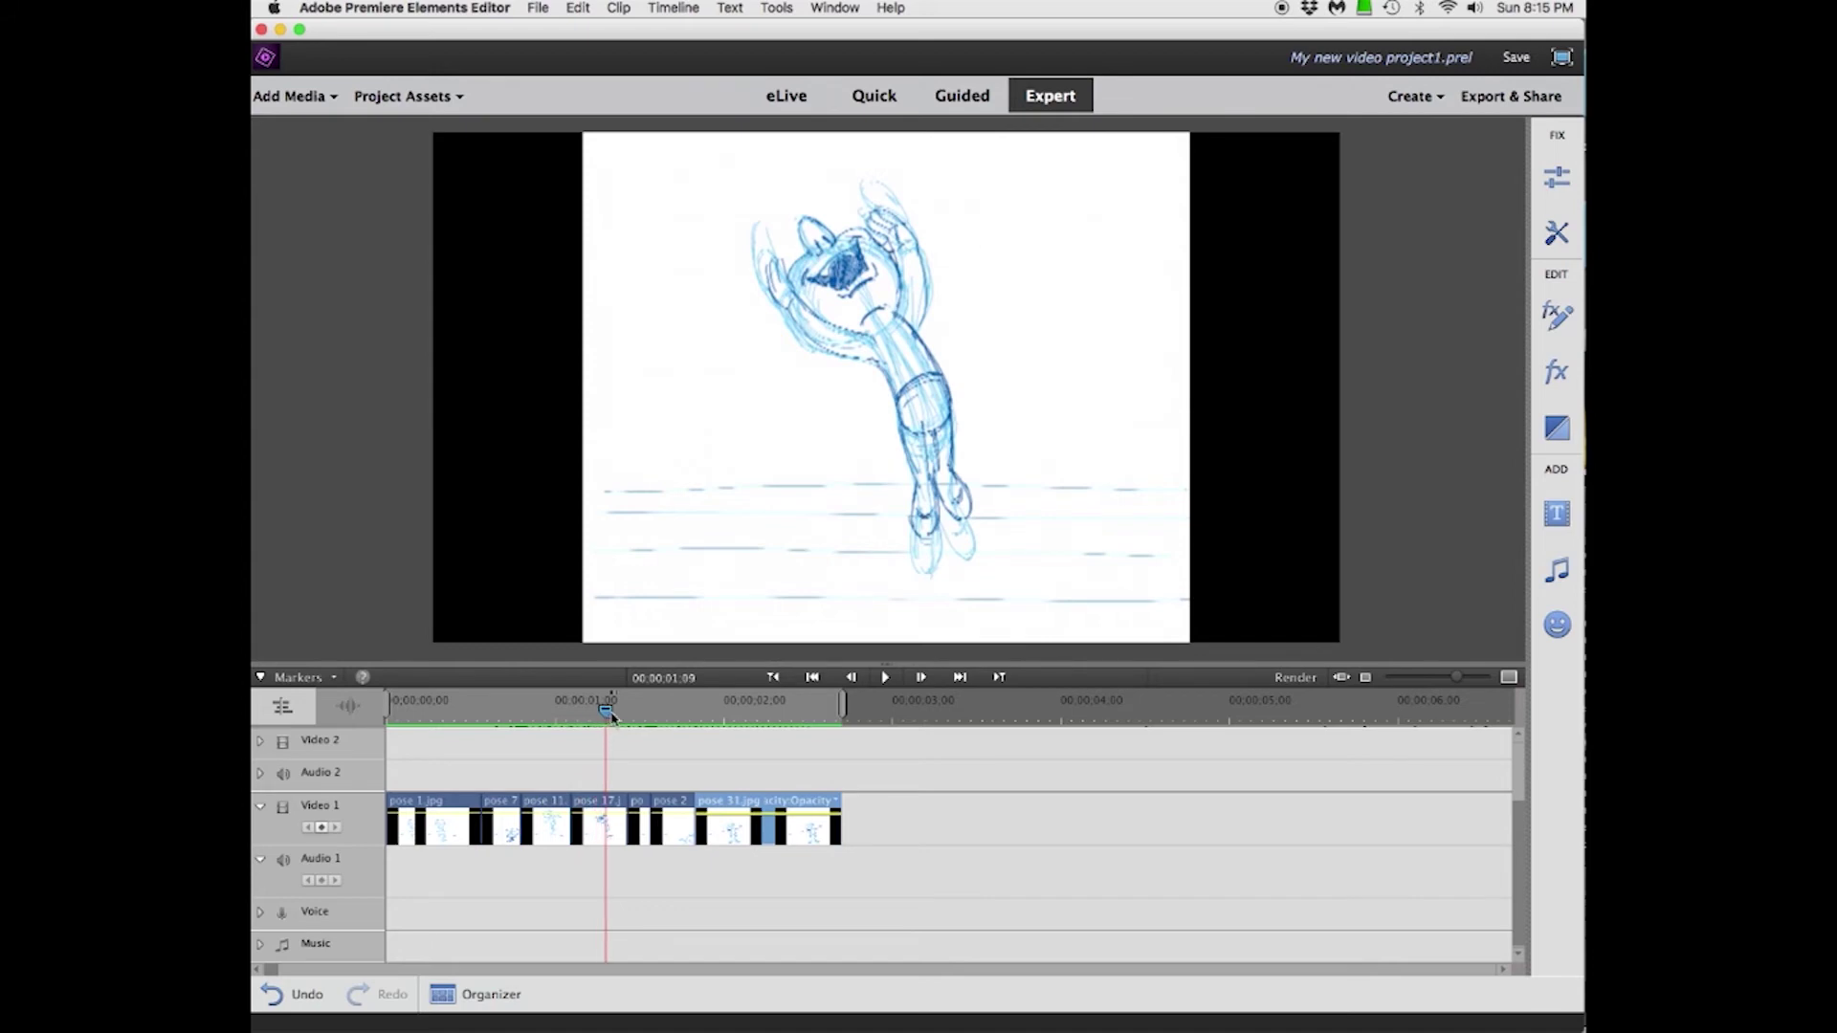
# Step: Trim two frames off the pose 17 clip for a 2-second 18-frame animation, then replay it
pyautogui.moveTo(610, 714); pyautogui.dragTo(551, 714)
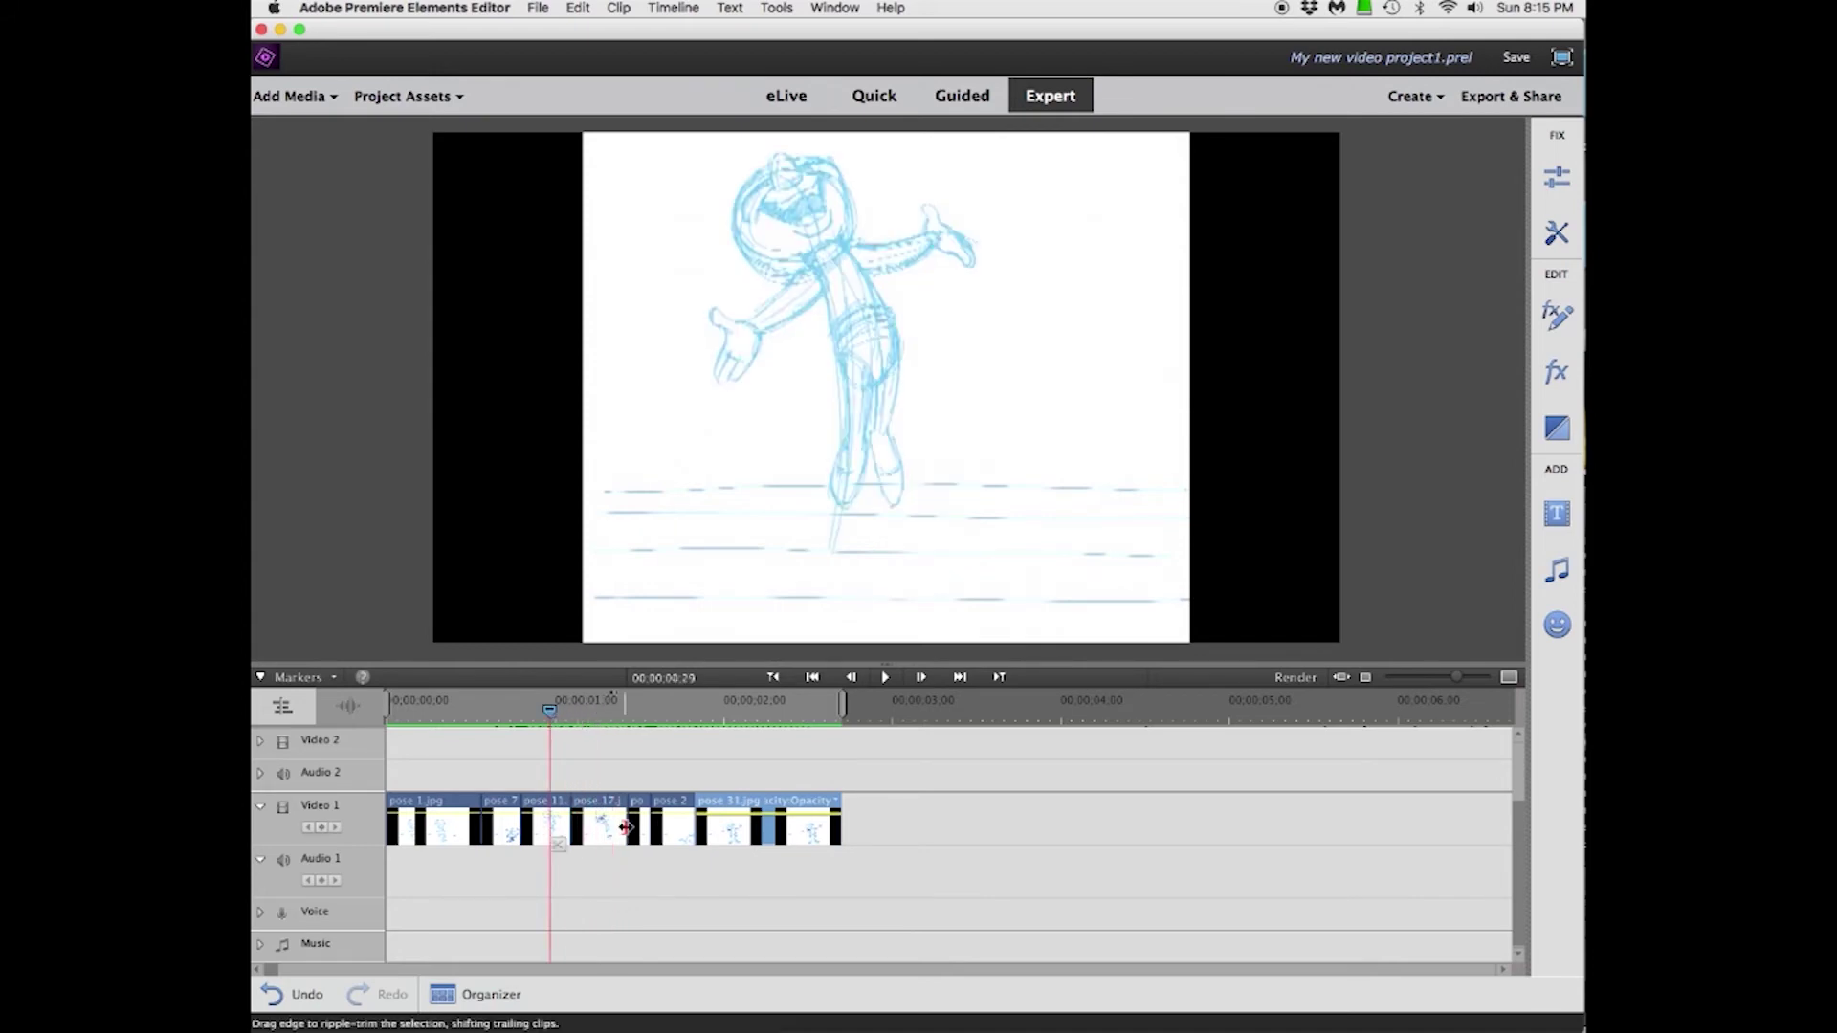
pyautogui.moveTo(551, 713); pyautogui.dragTo(589, 714)
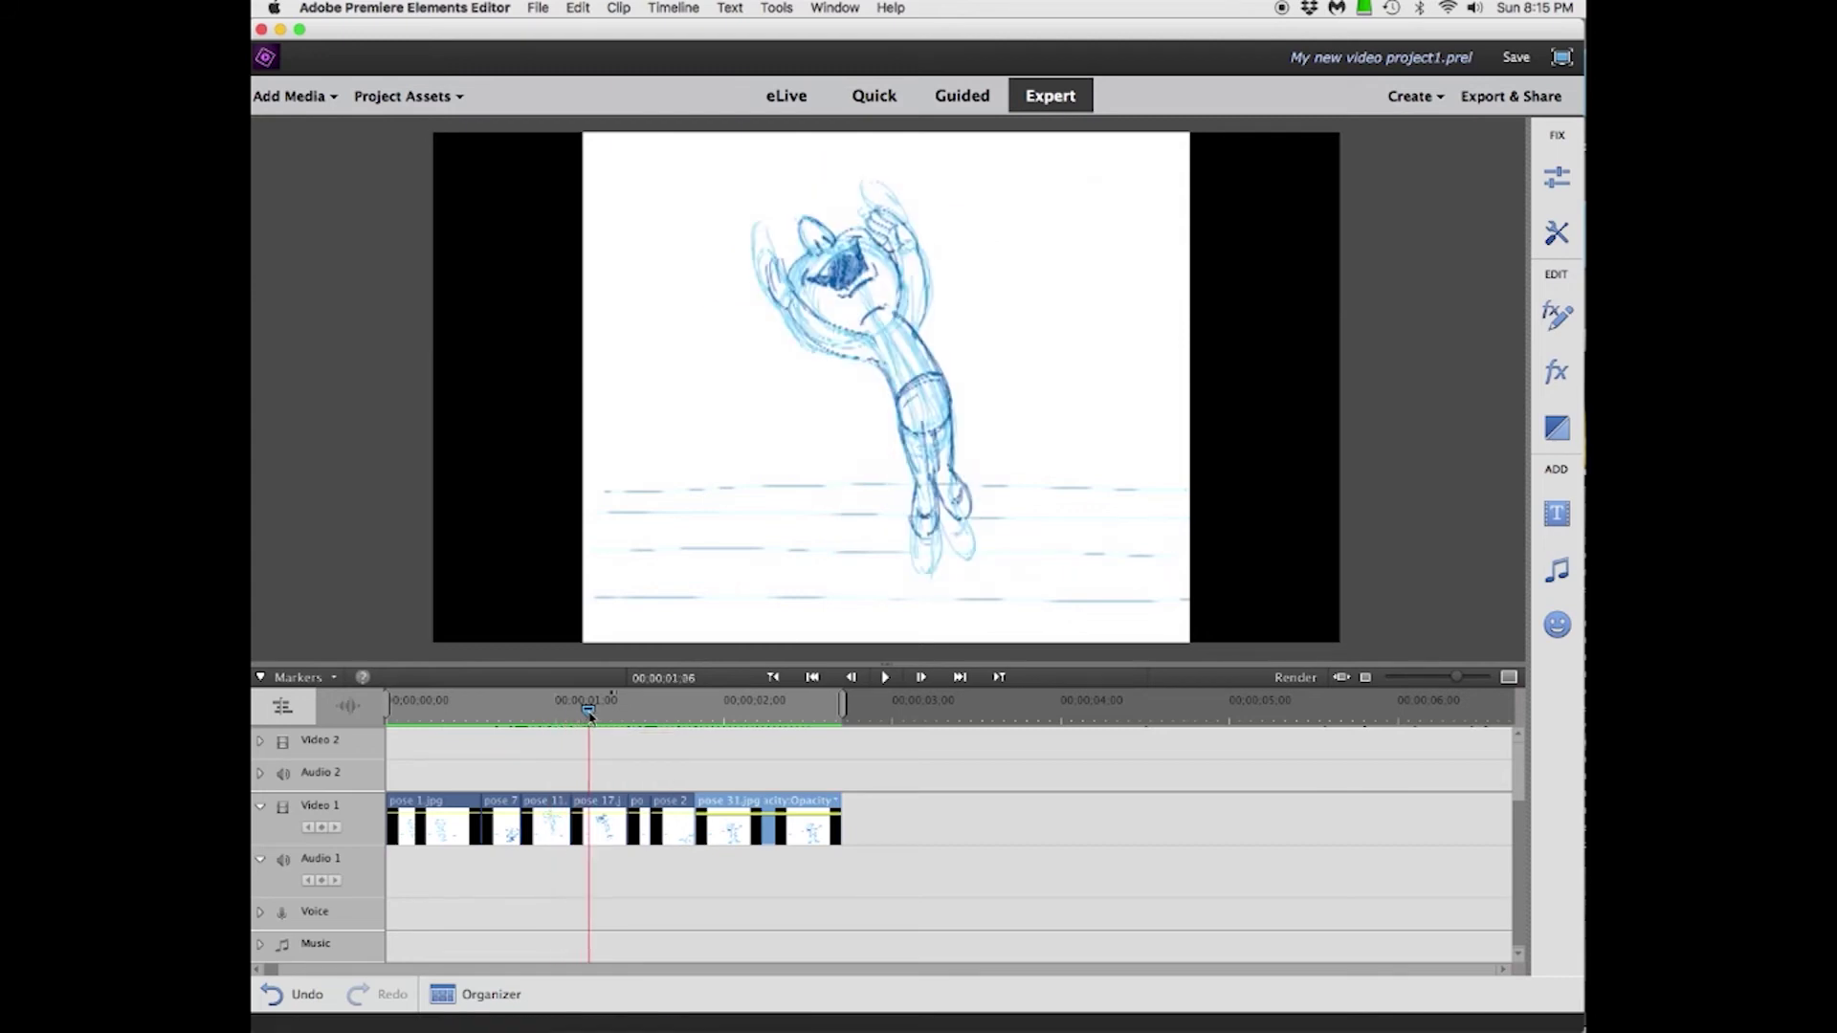
pyautogui.click(626, 828)
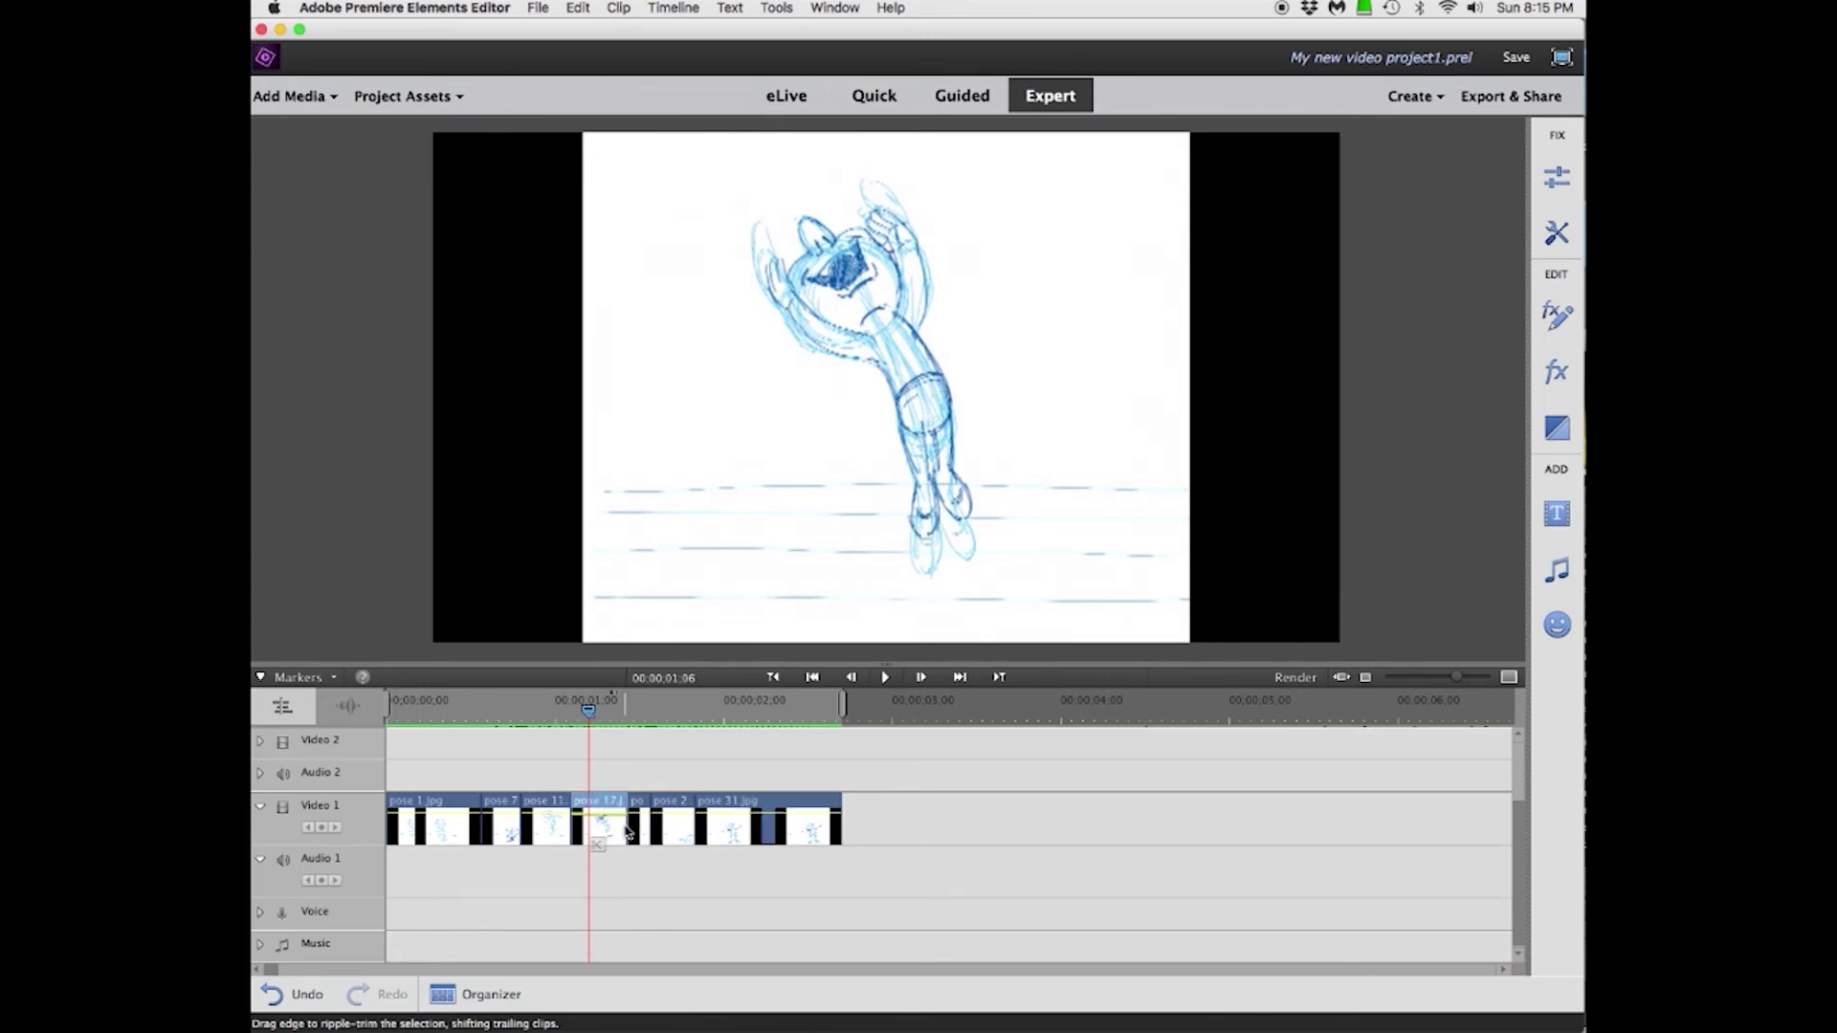
pyautogui.moveTo(626, 829); pyautogui.dragTo(611, 828)
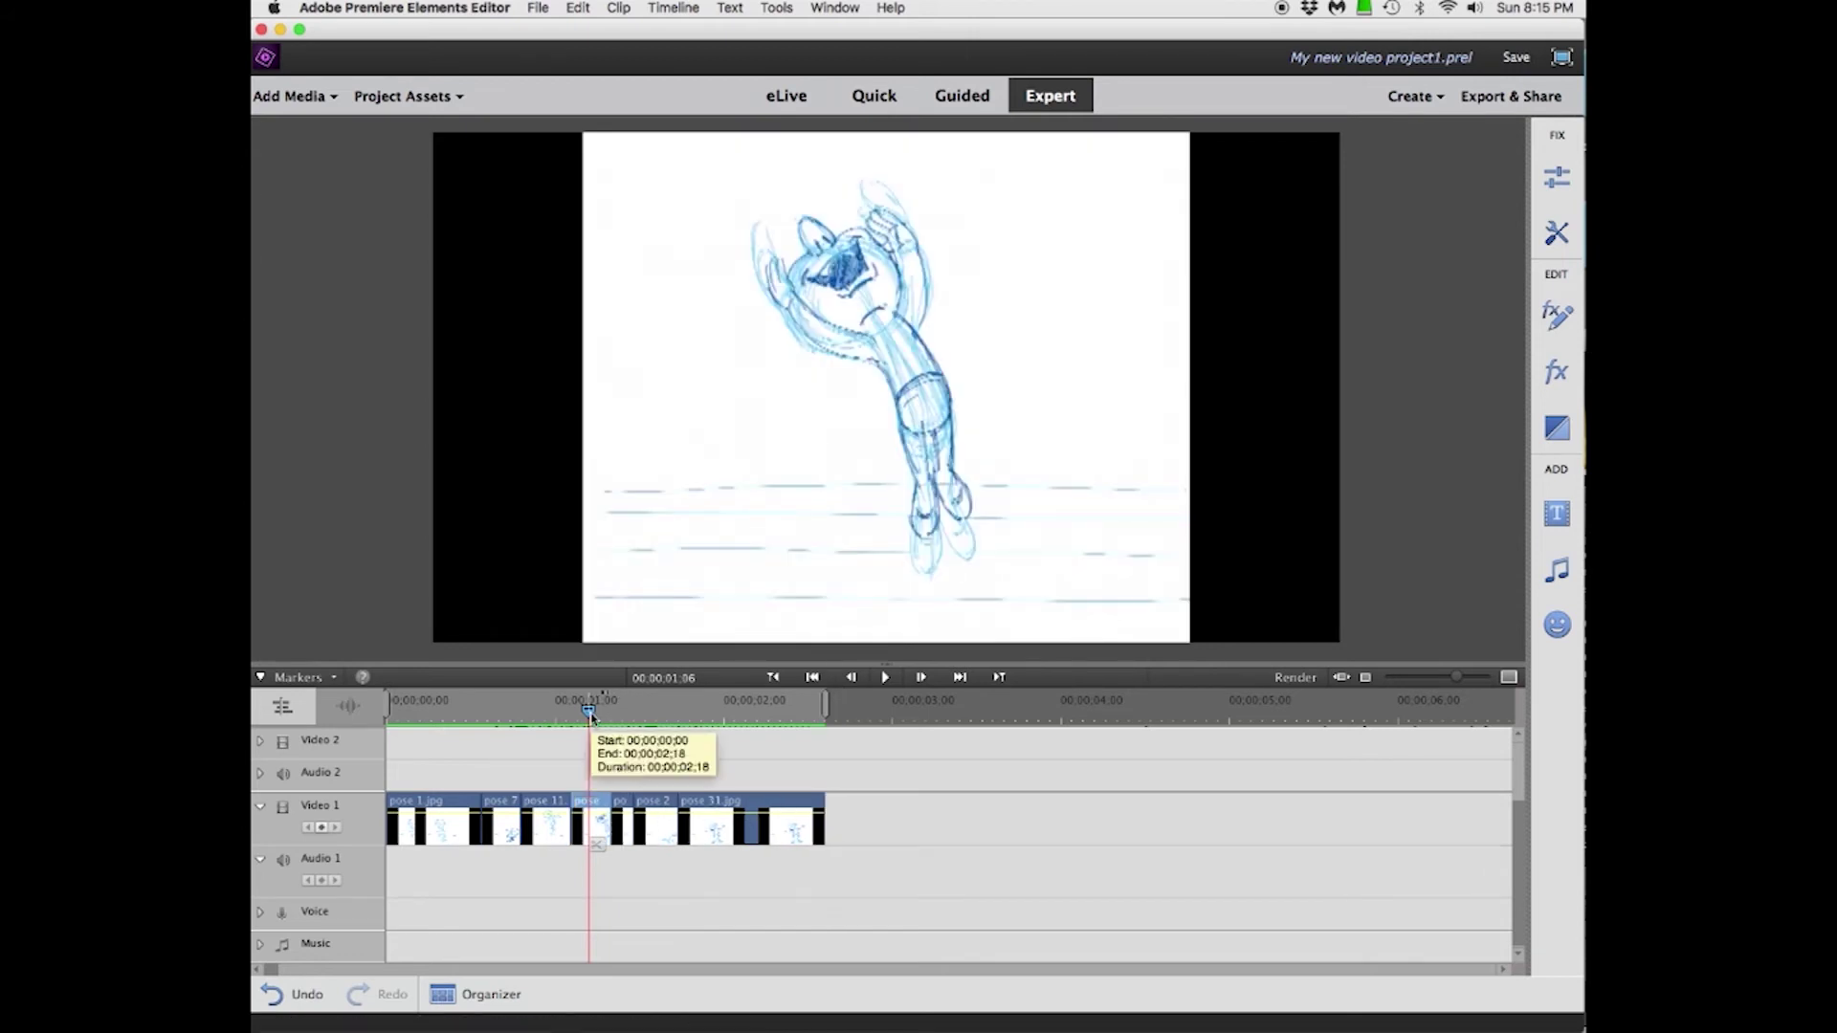
pyautogui.moveTo(591, 709); pyautogui.dragTo(385, 732)
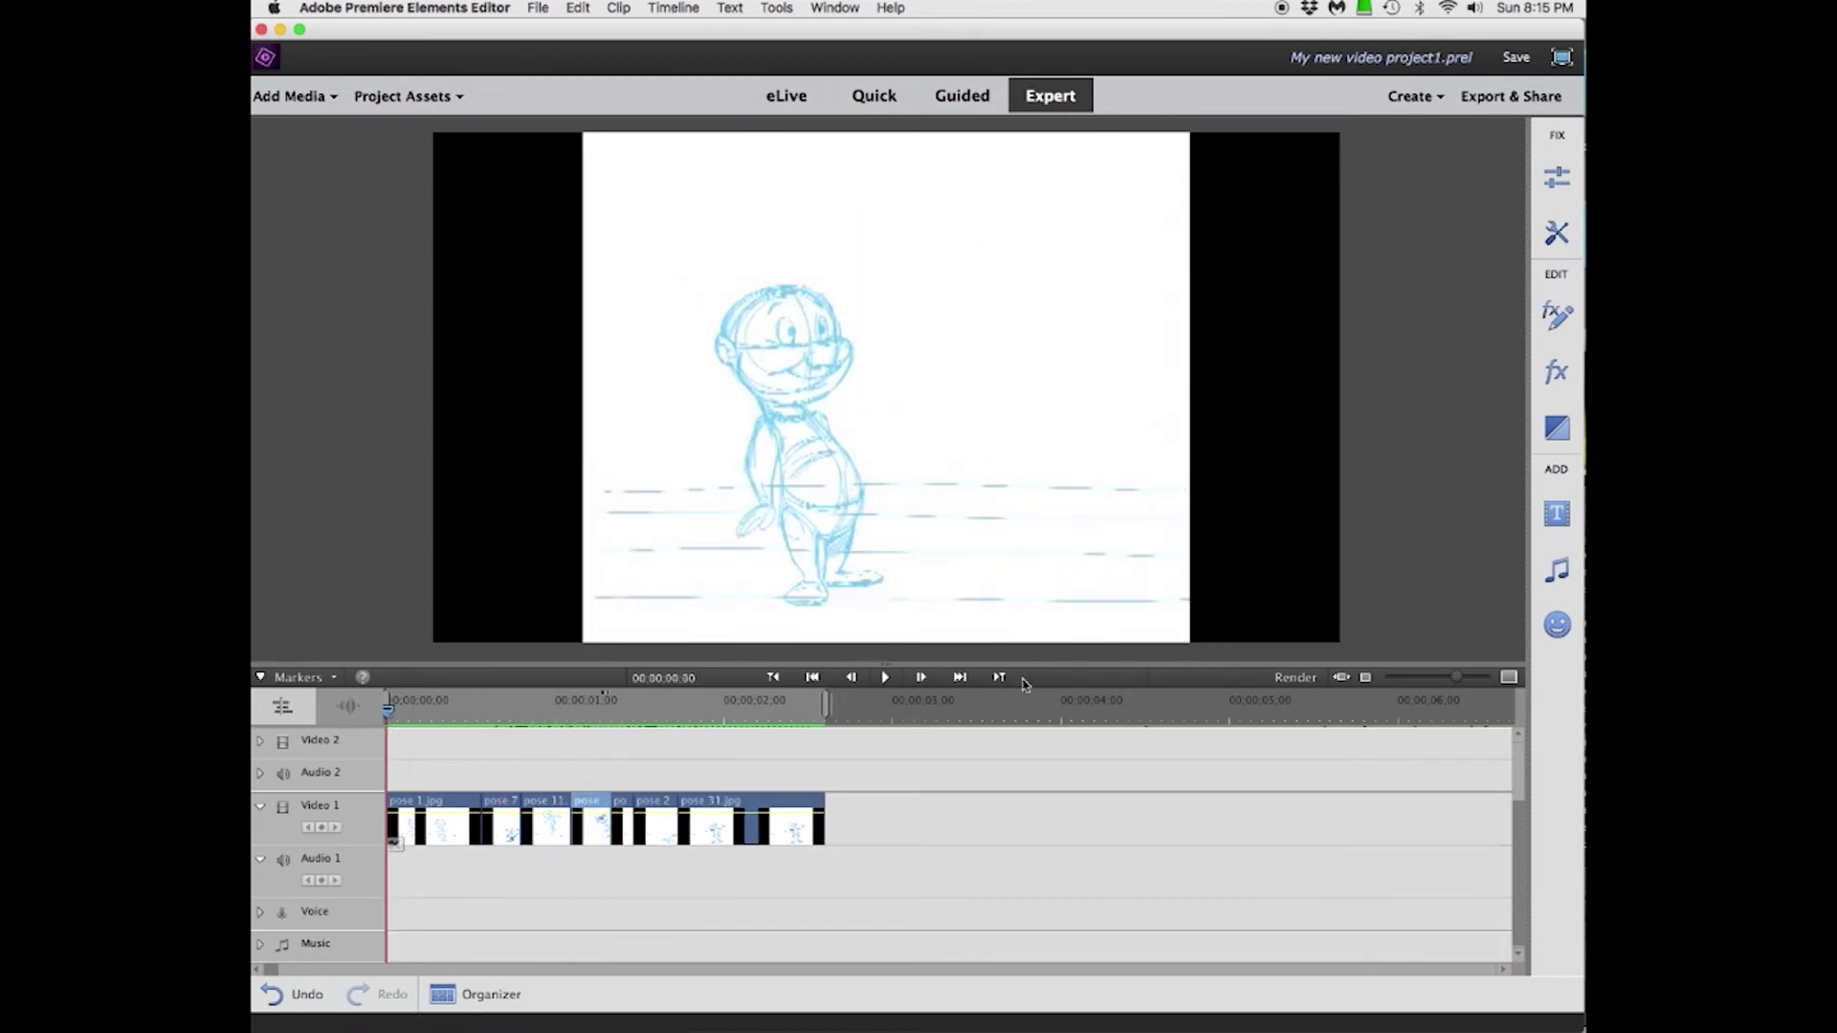
pyautogui.click(886, 682)
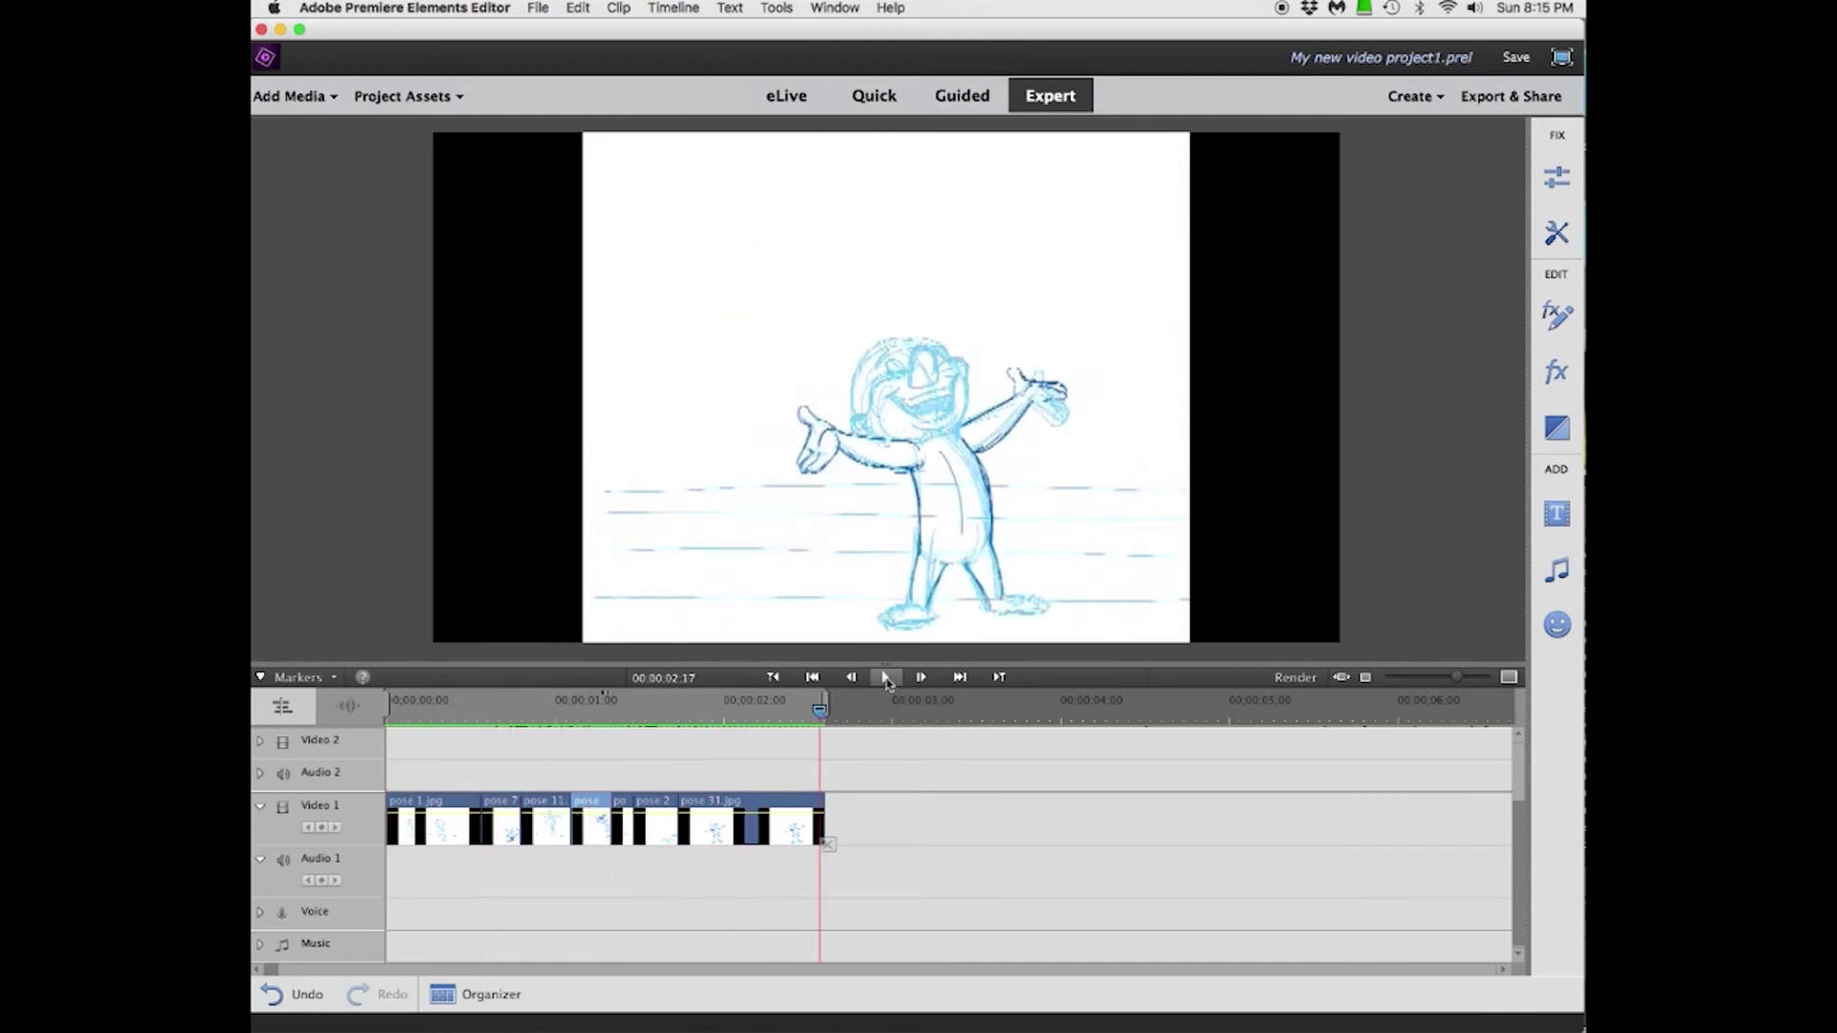
# Step: Review the animation and shorten one middle pose clip by a few frames
pyautogui.click(886, 677)
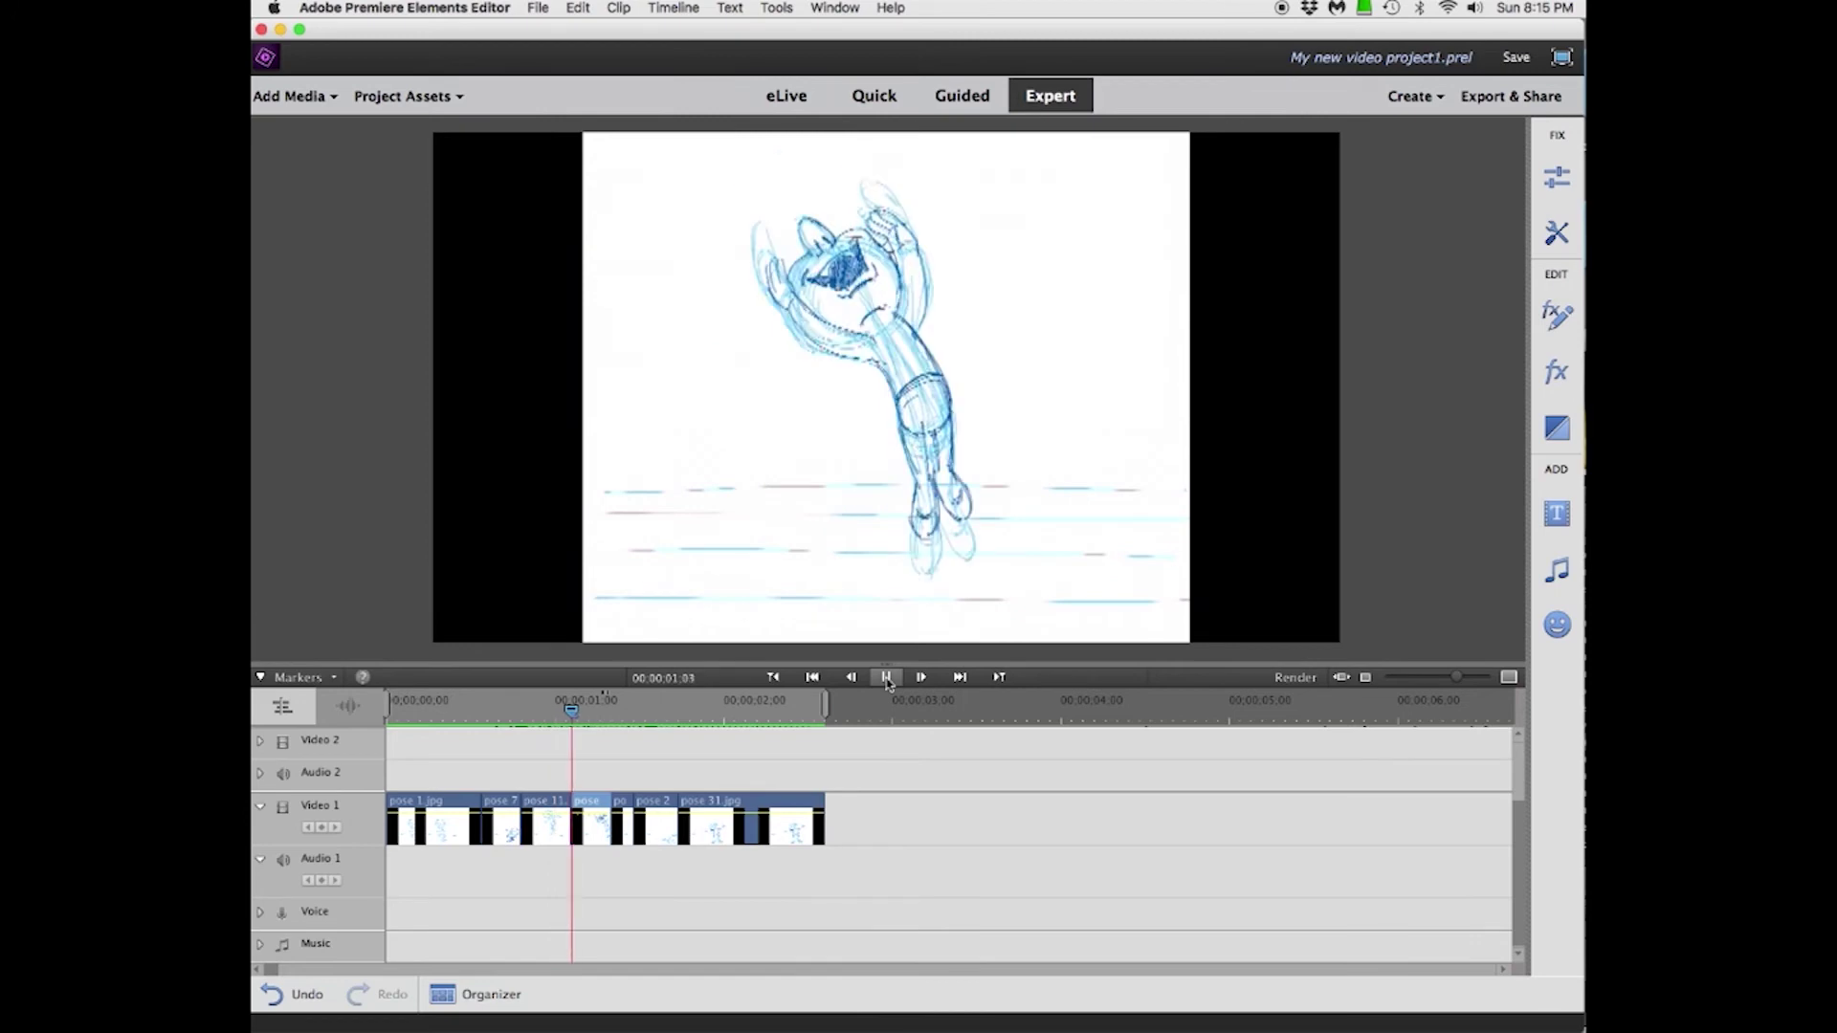
pyautogui.click(886, 678)
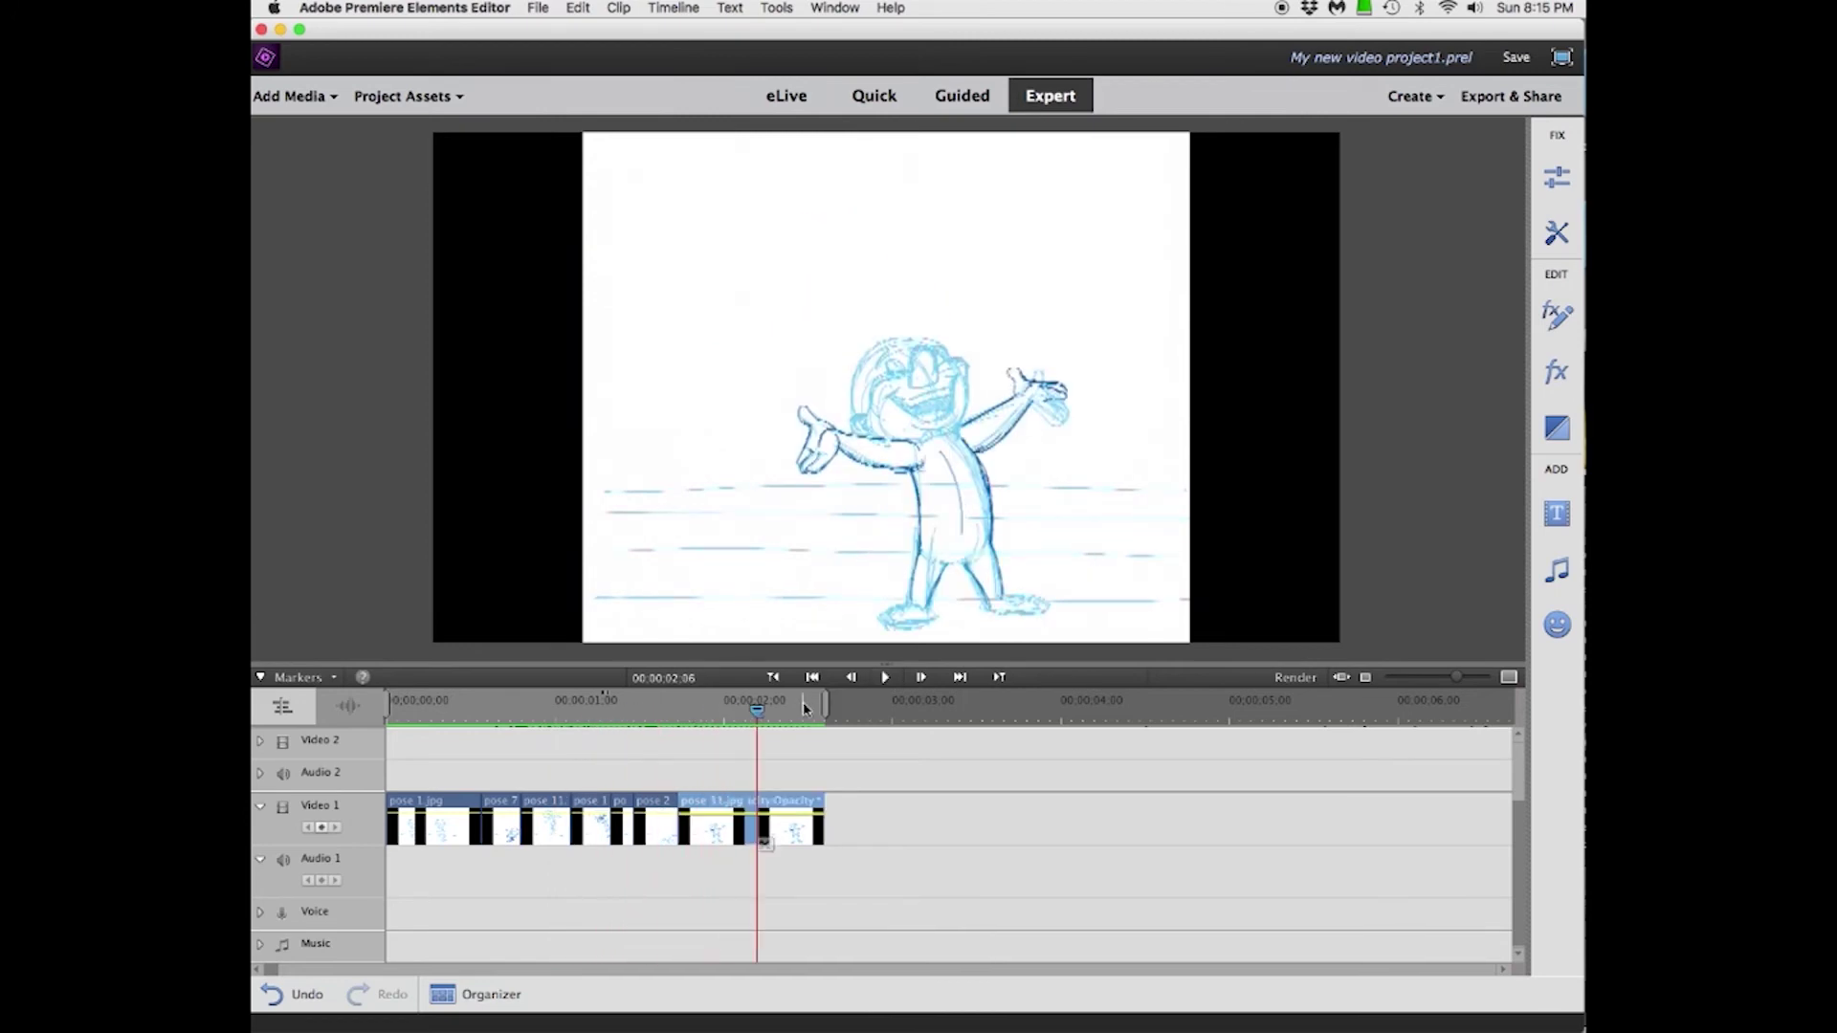
pyautogui.moveTo(756, 713)
pyautogui.mouseDown()
pyautogui.moveTo(504, 712)
pyautogui.moveTo(521, 716)
pyautogui.mouseUp()
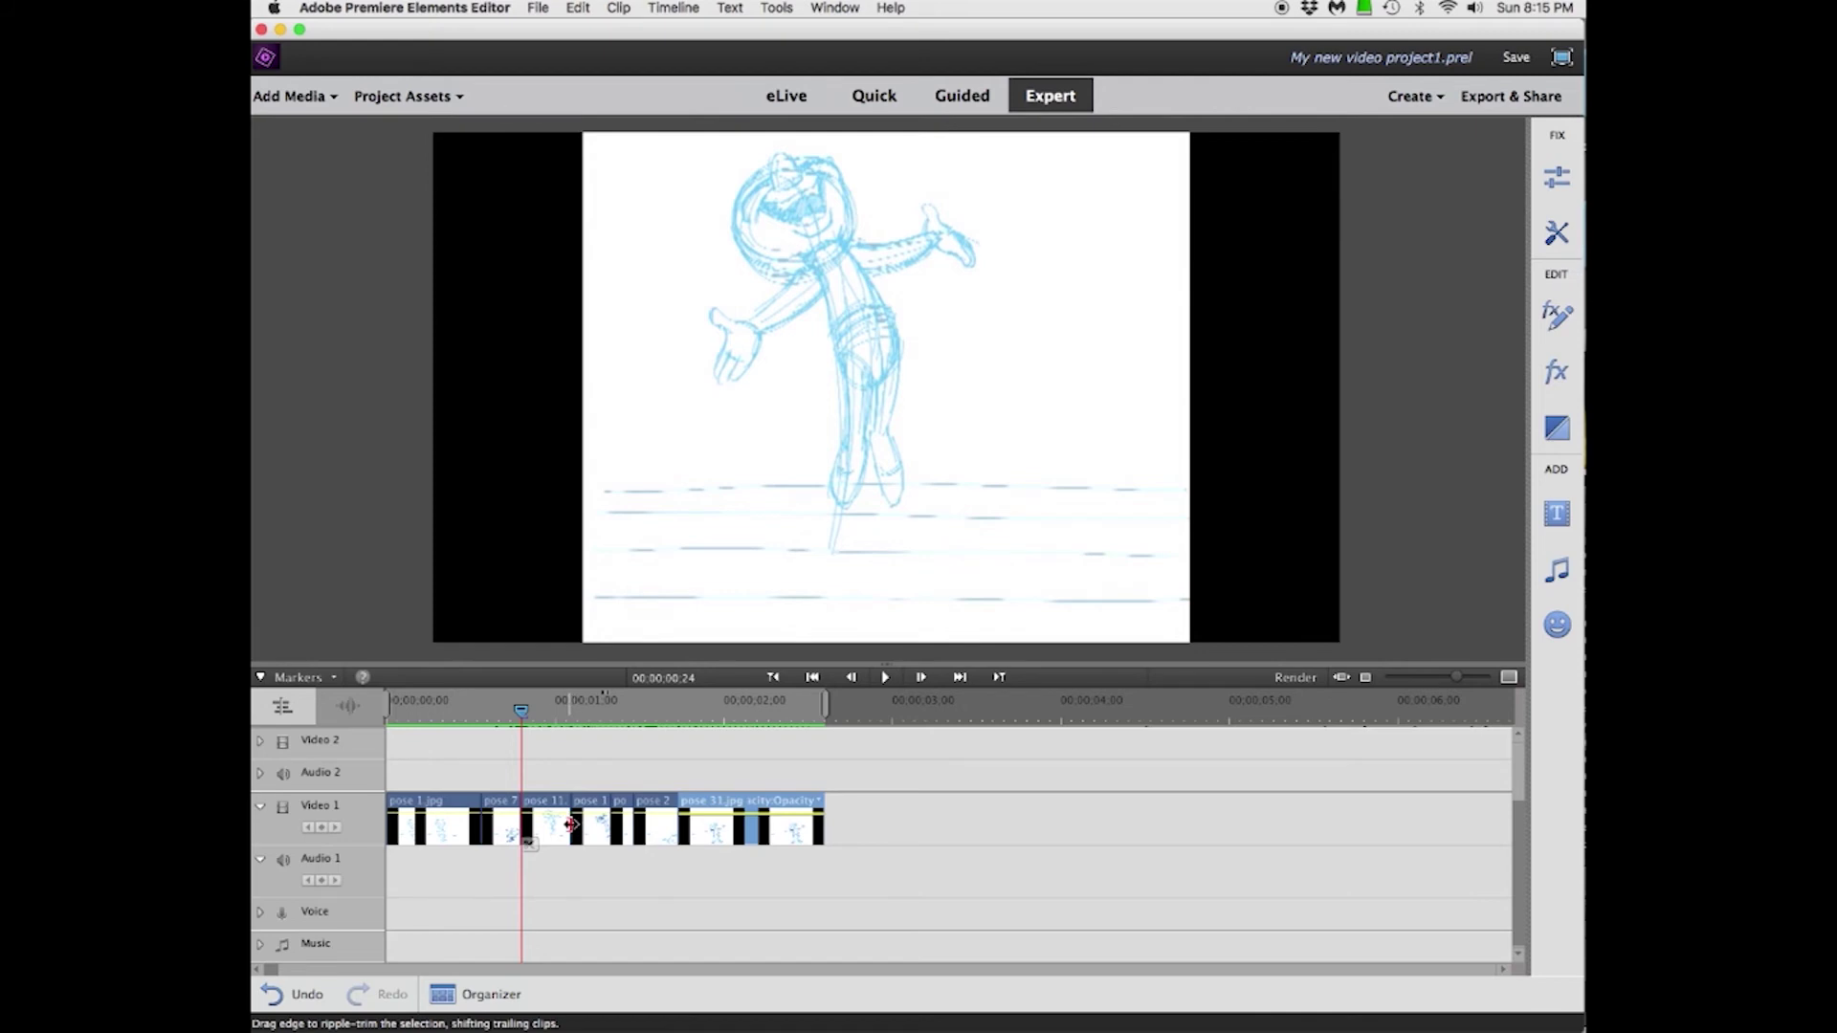
pyautogui.moveTo(569, 823); pyautogui.dragTo(554, 829)
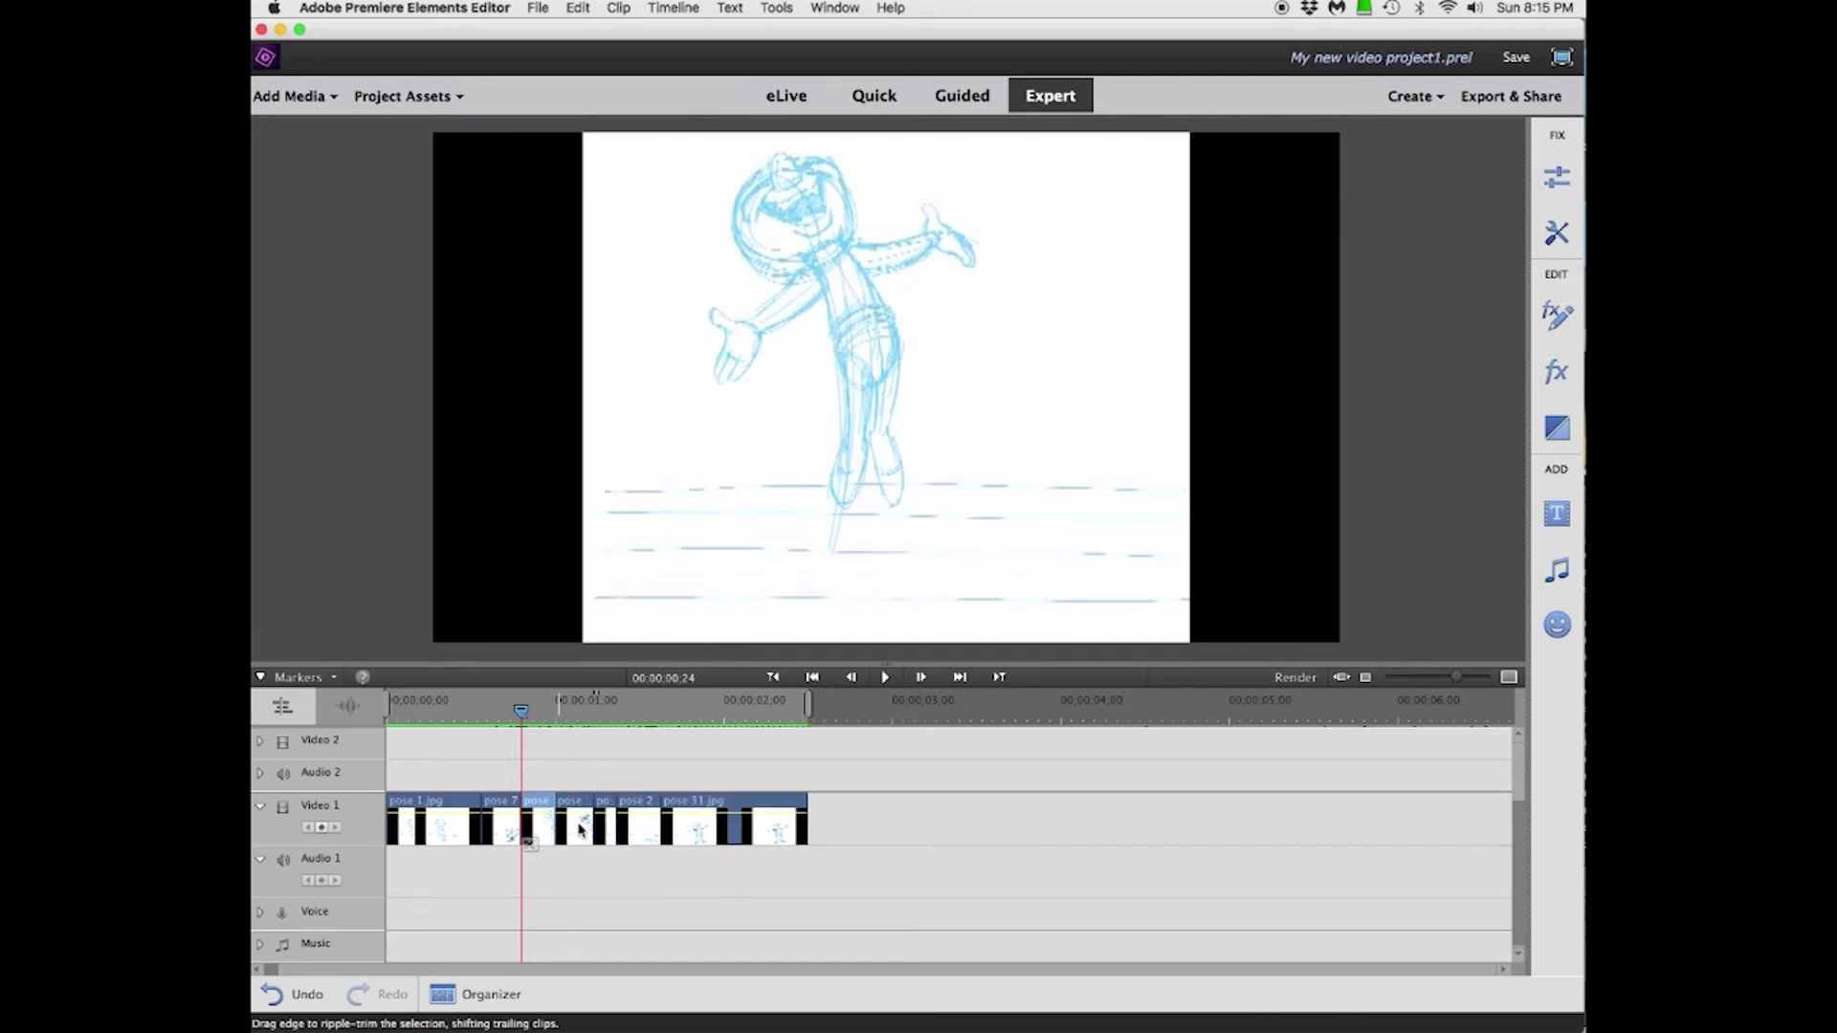
# Step: Trim the next short pose clip two frames shorter and replay from the start
pyautogui.click(586, 828)
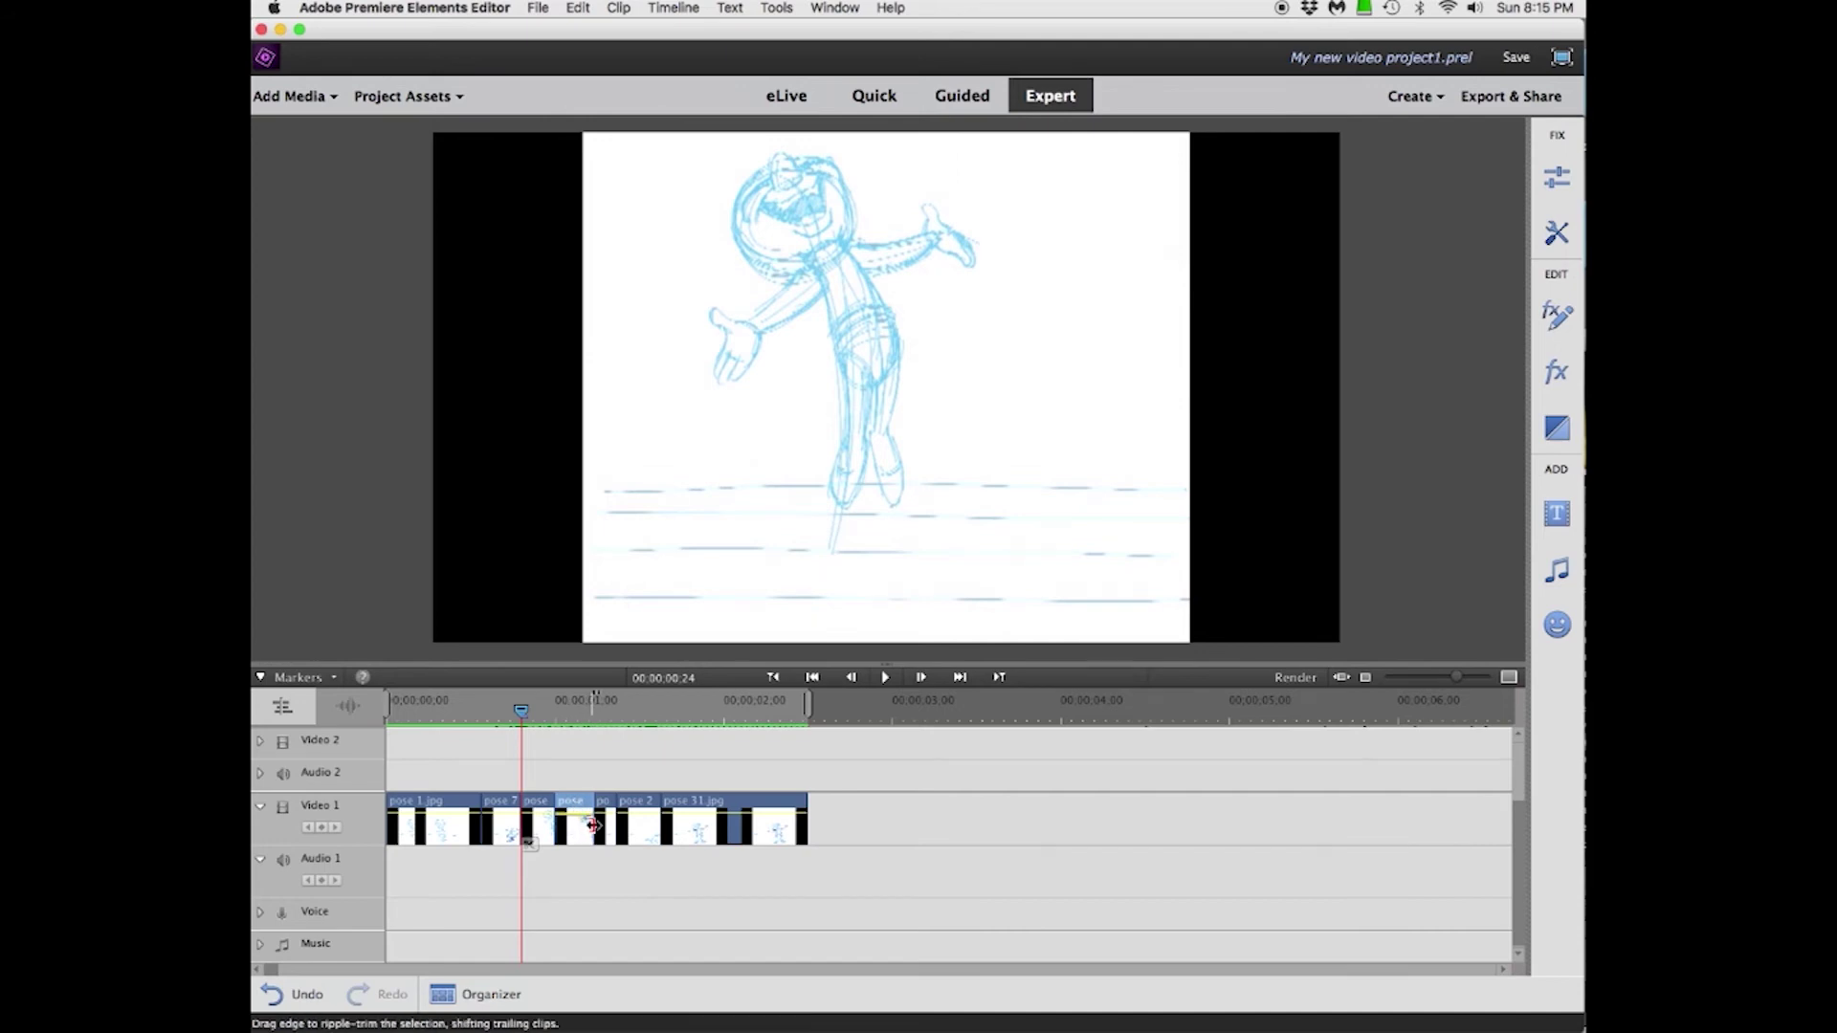
pyautogui.moveTo(591, 823); pyautogui.dragTo(578, 831)
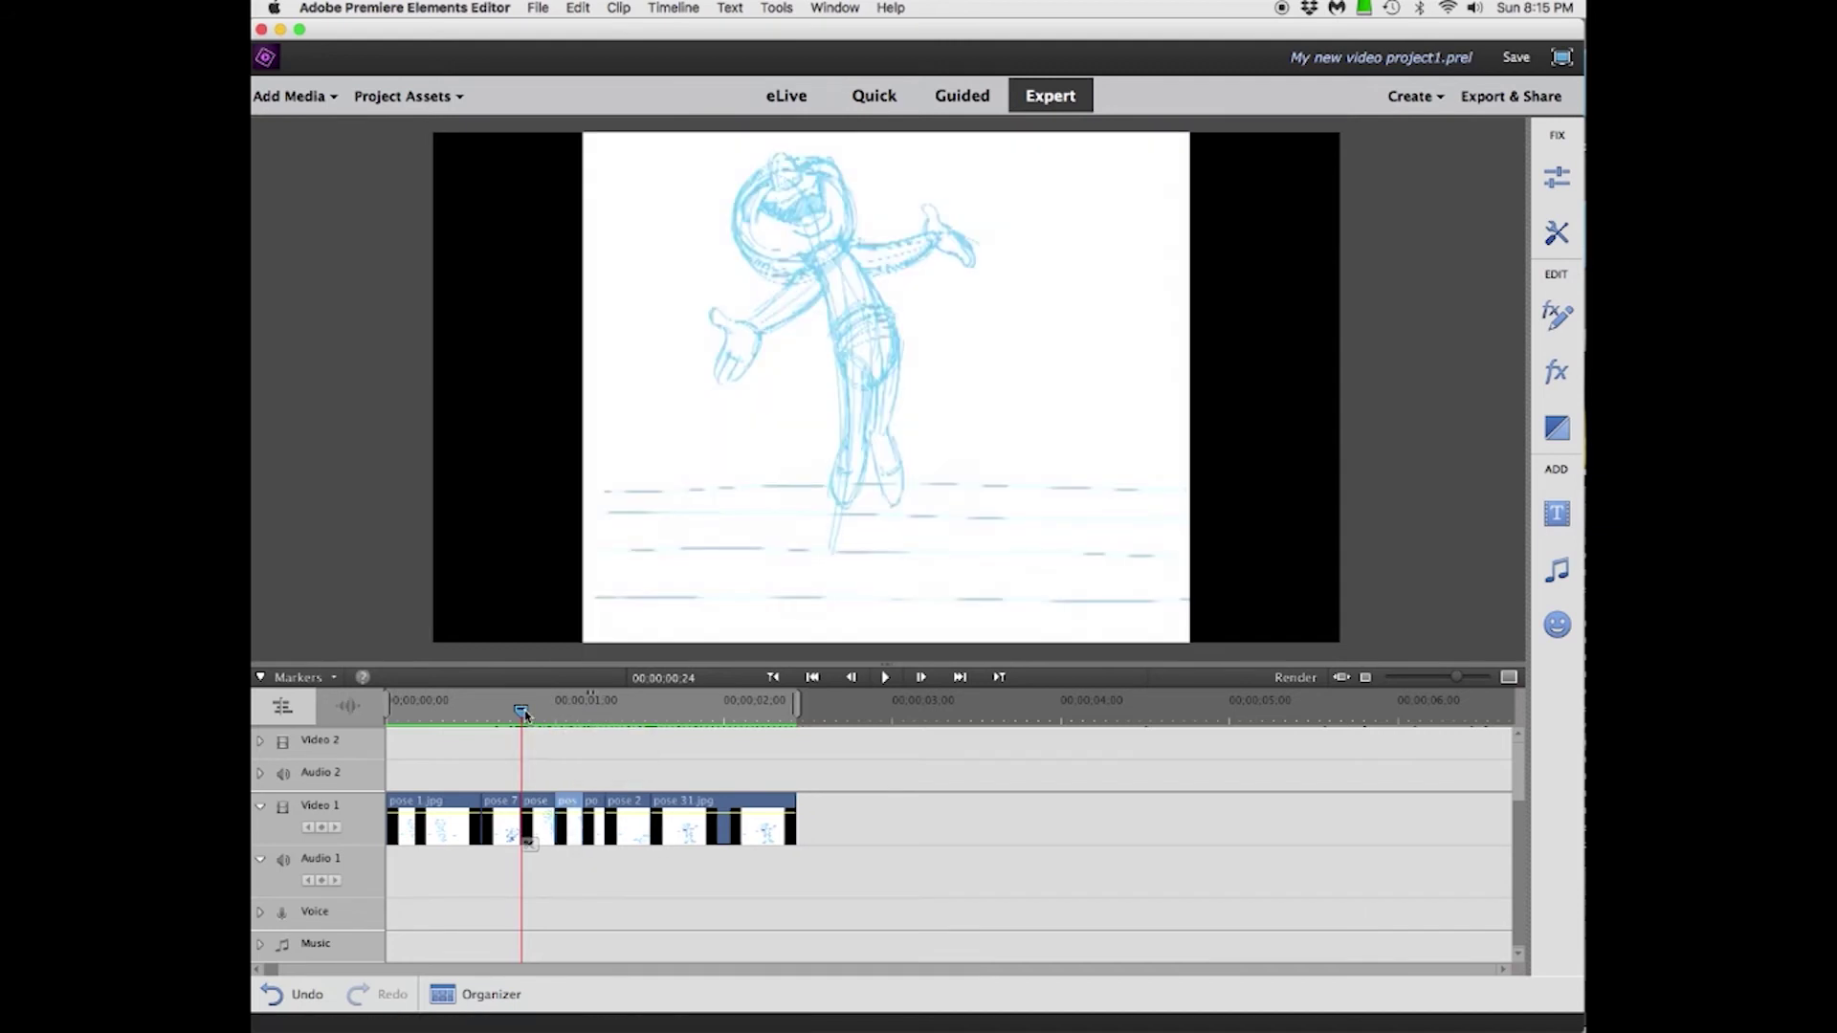
pyautogui.moveTo(521, 714); pyautogui.dragTo(387, 707)
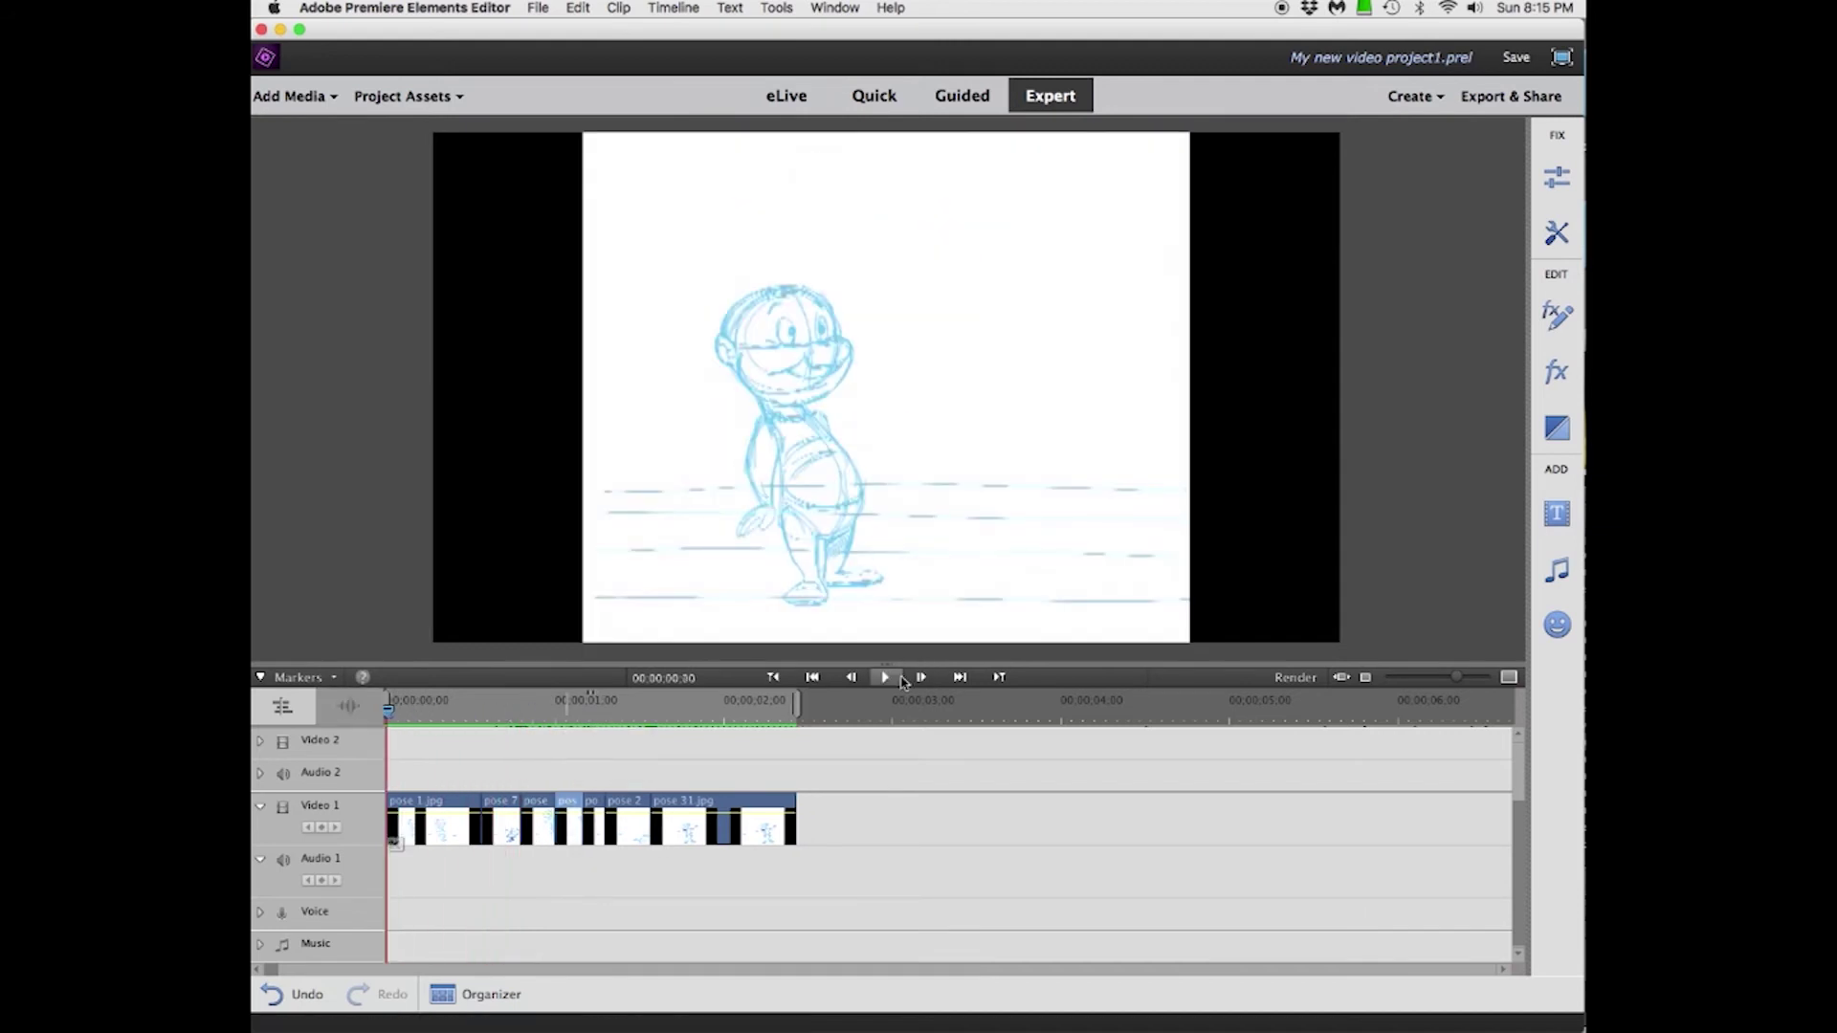
pyautogui.click(884, 677)
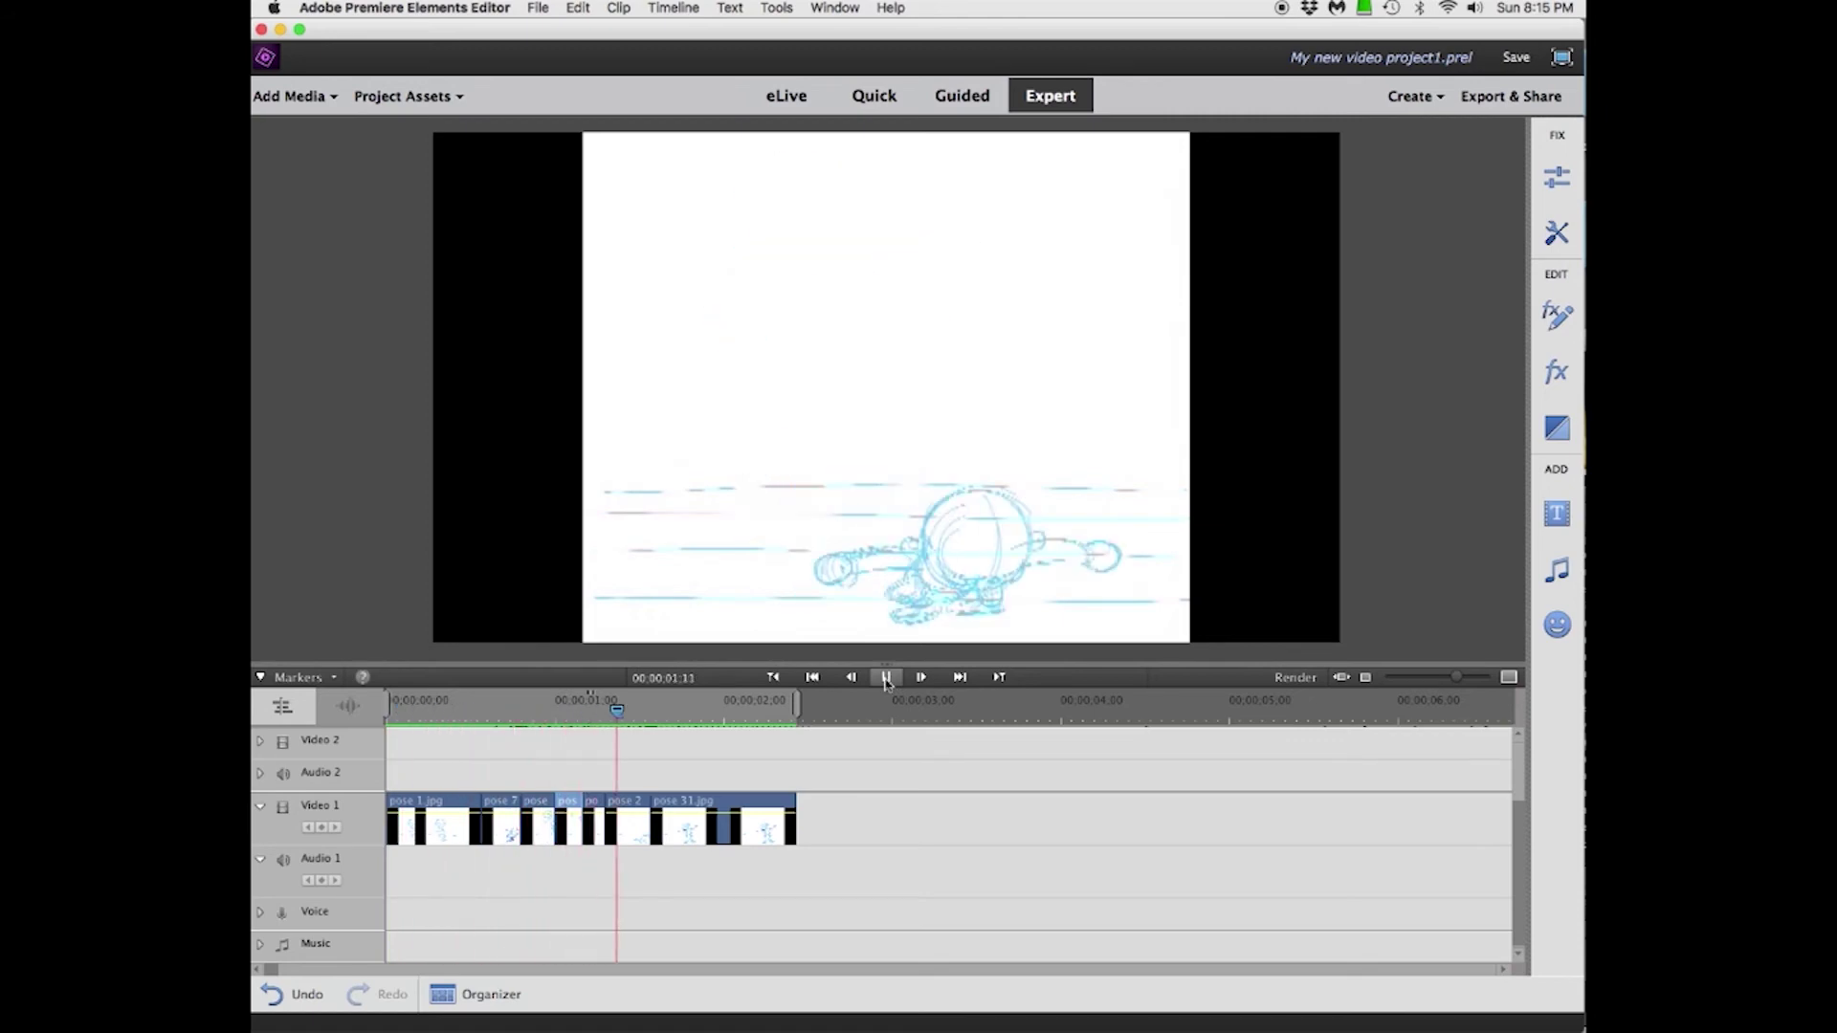
# Step: Scrub through the poses and shorten another pose clip by about three frames
pyautogui.moveTo(797, 711); pyautogui.dragTo(768, 712)
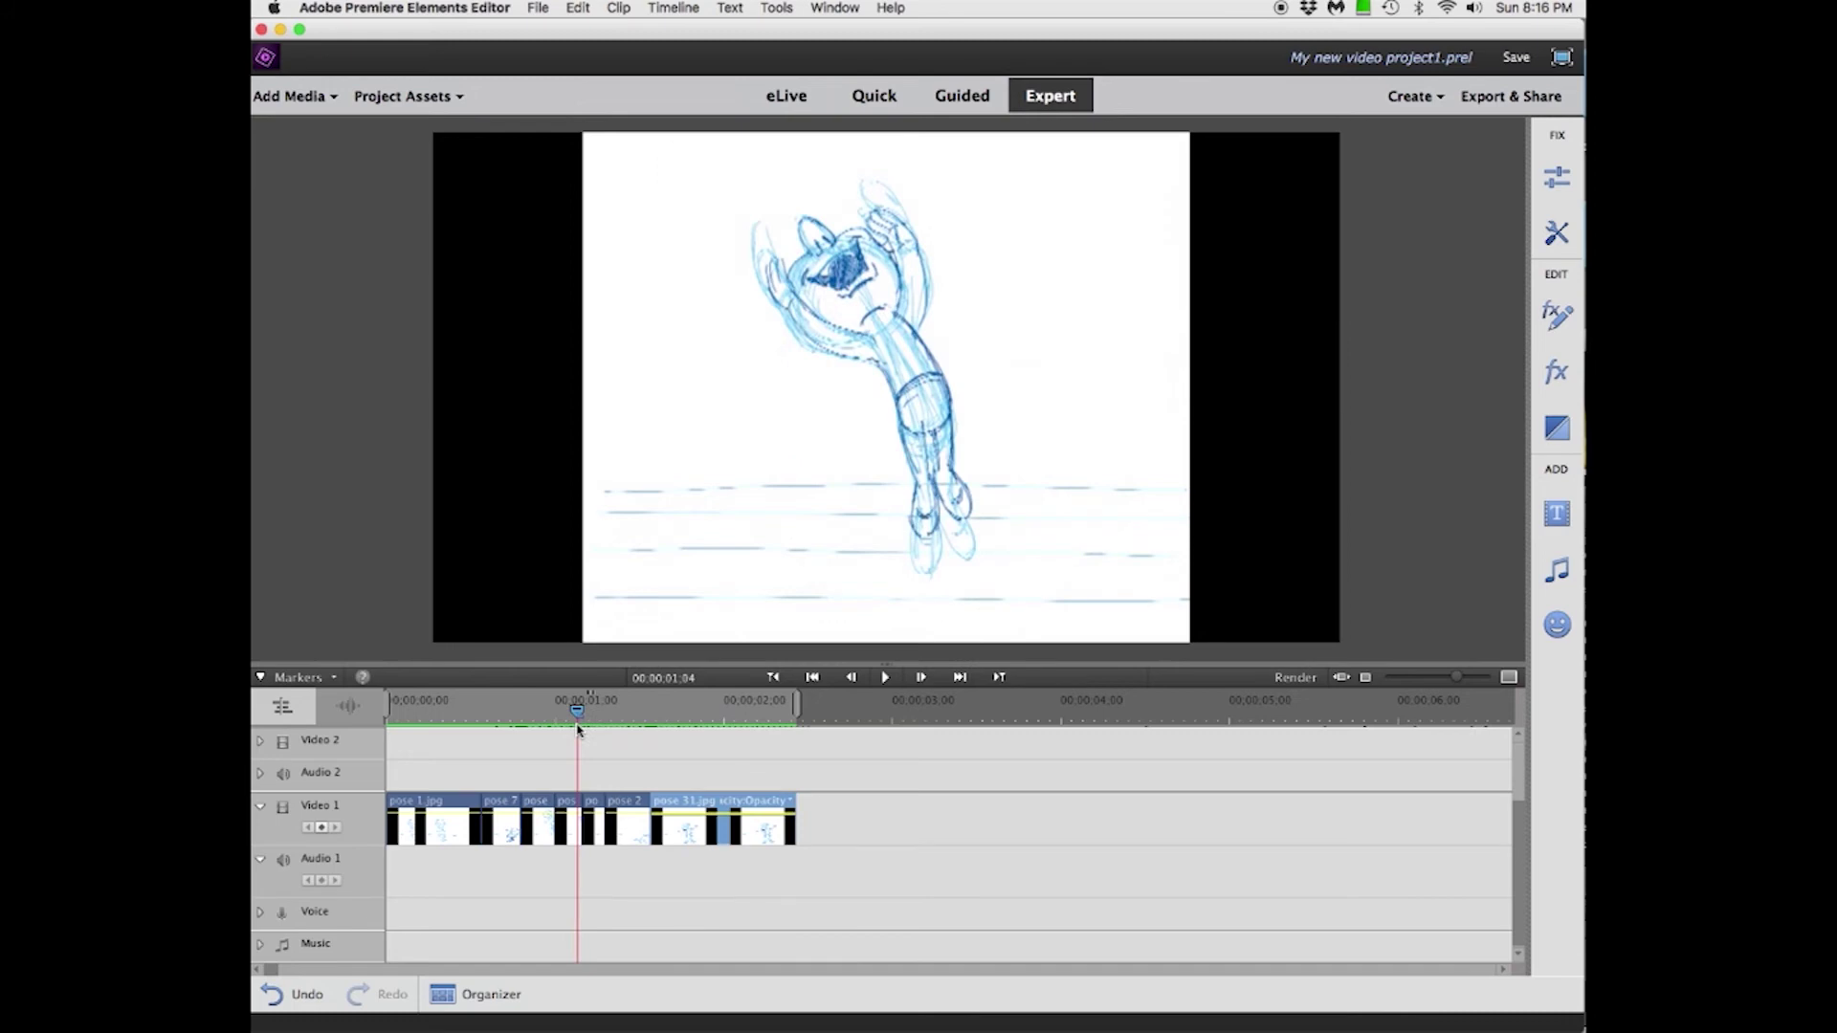
pyautogui.moveTo(768, 713); pyautogui.dragTo(589, 730)
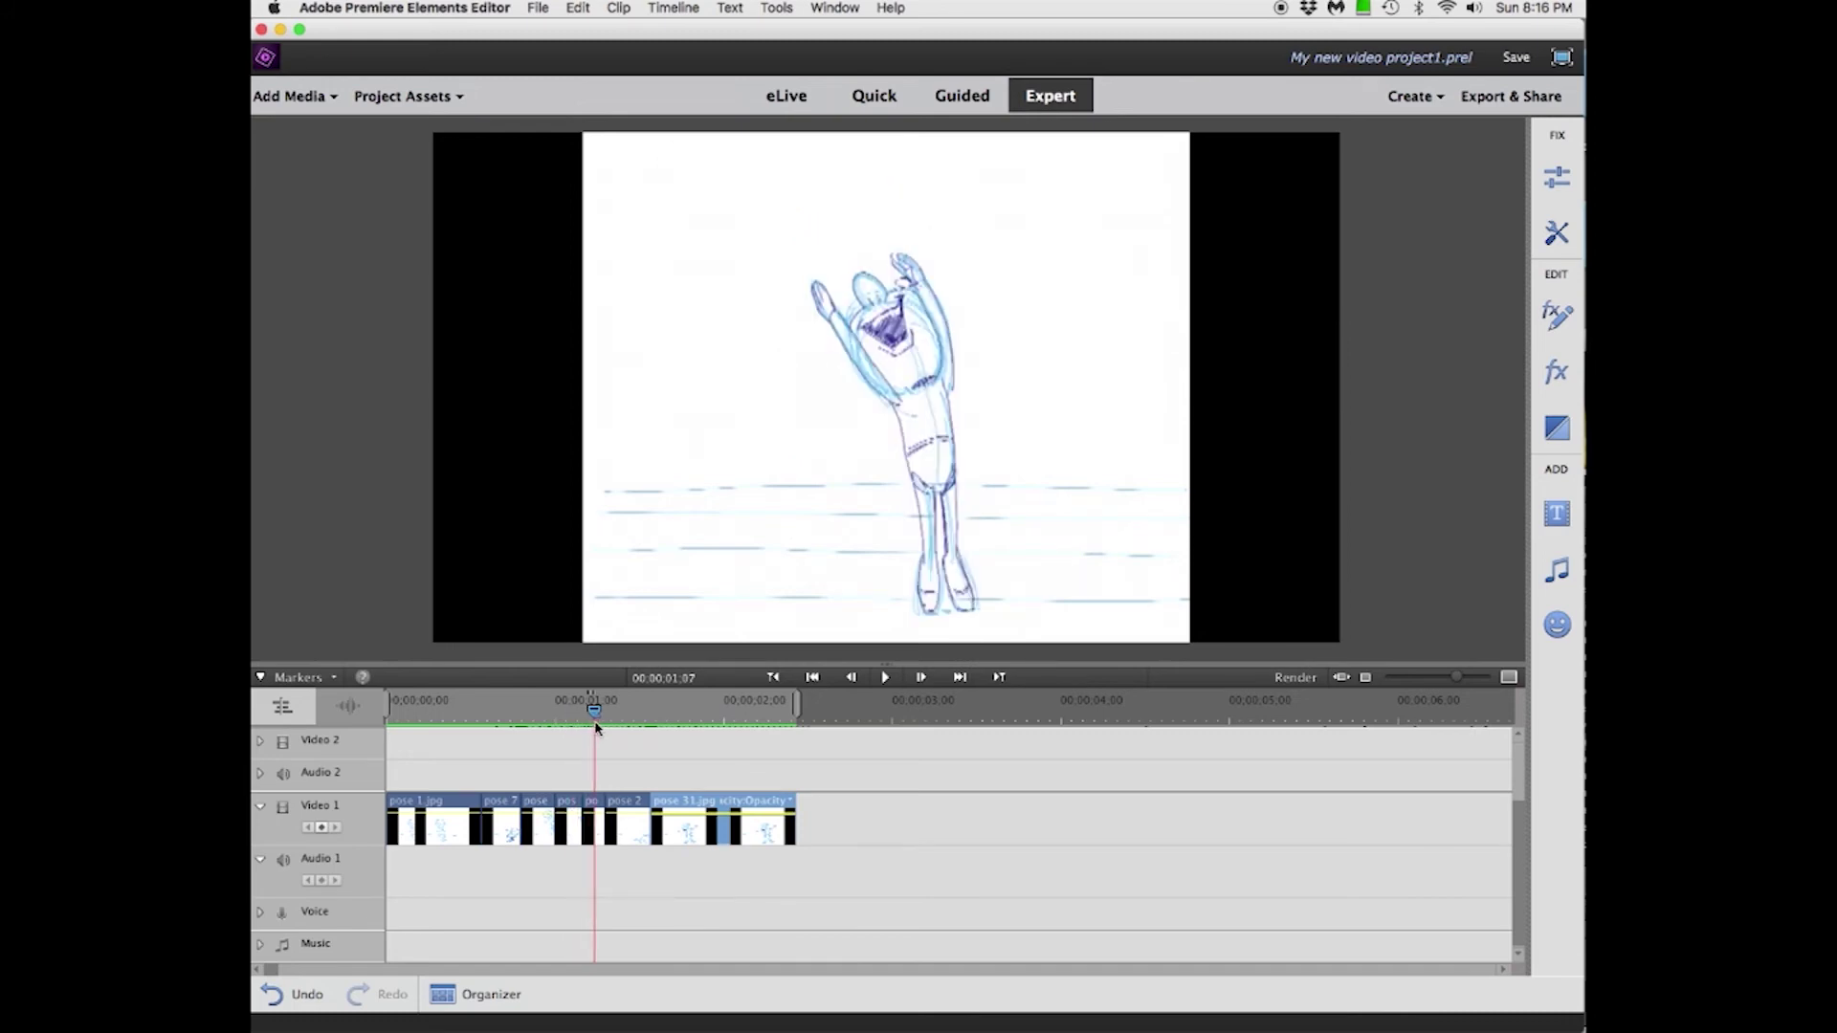
pyautogui.moveTo(596, 728); pyautogui.dragTo(610, 723)
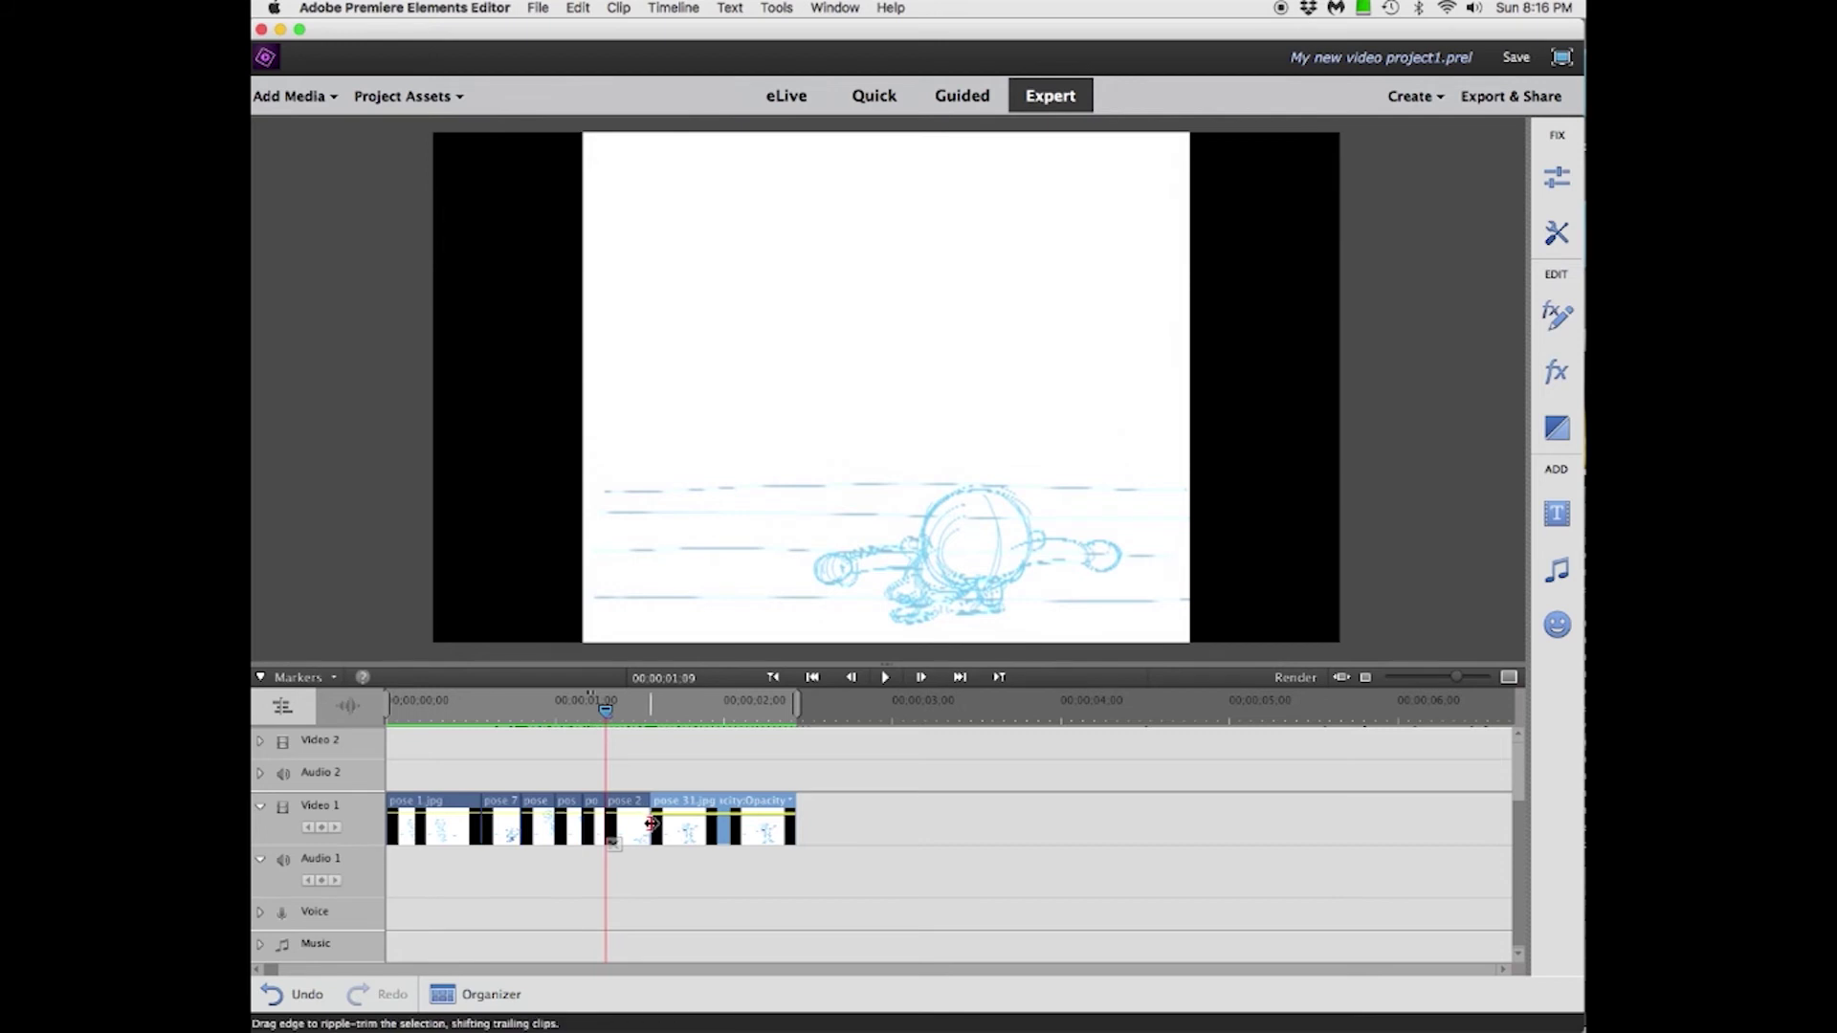
pyautogui.moveTo(651, 823); pyautogui.dragTo(632, 829)
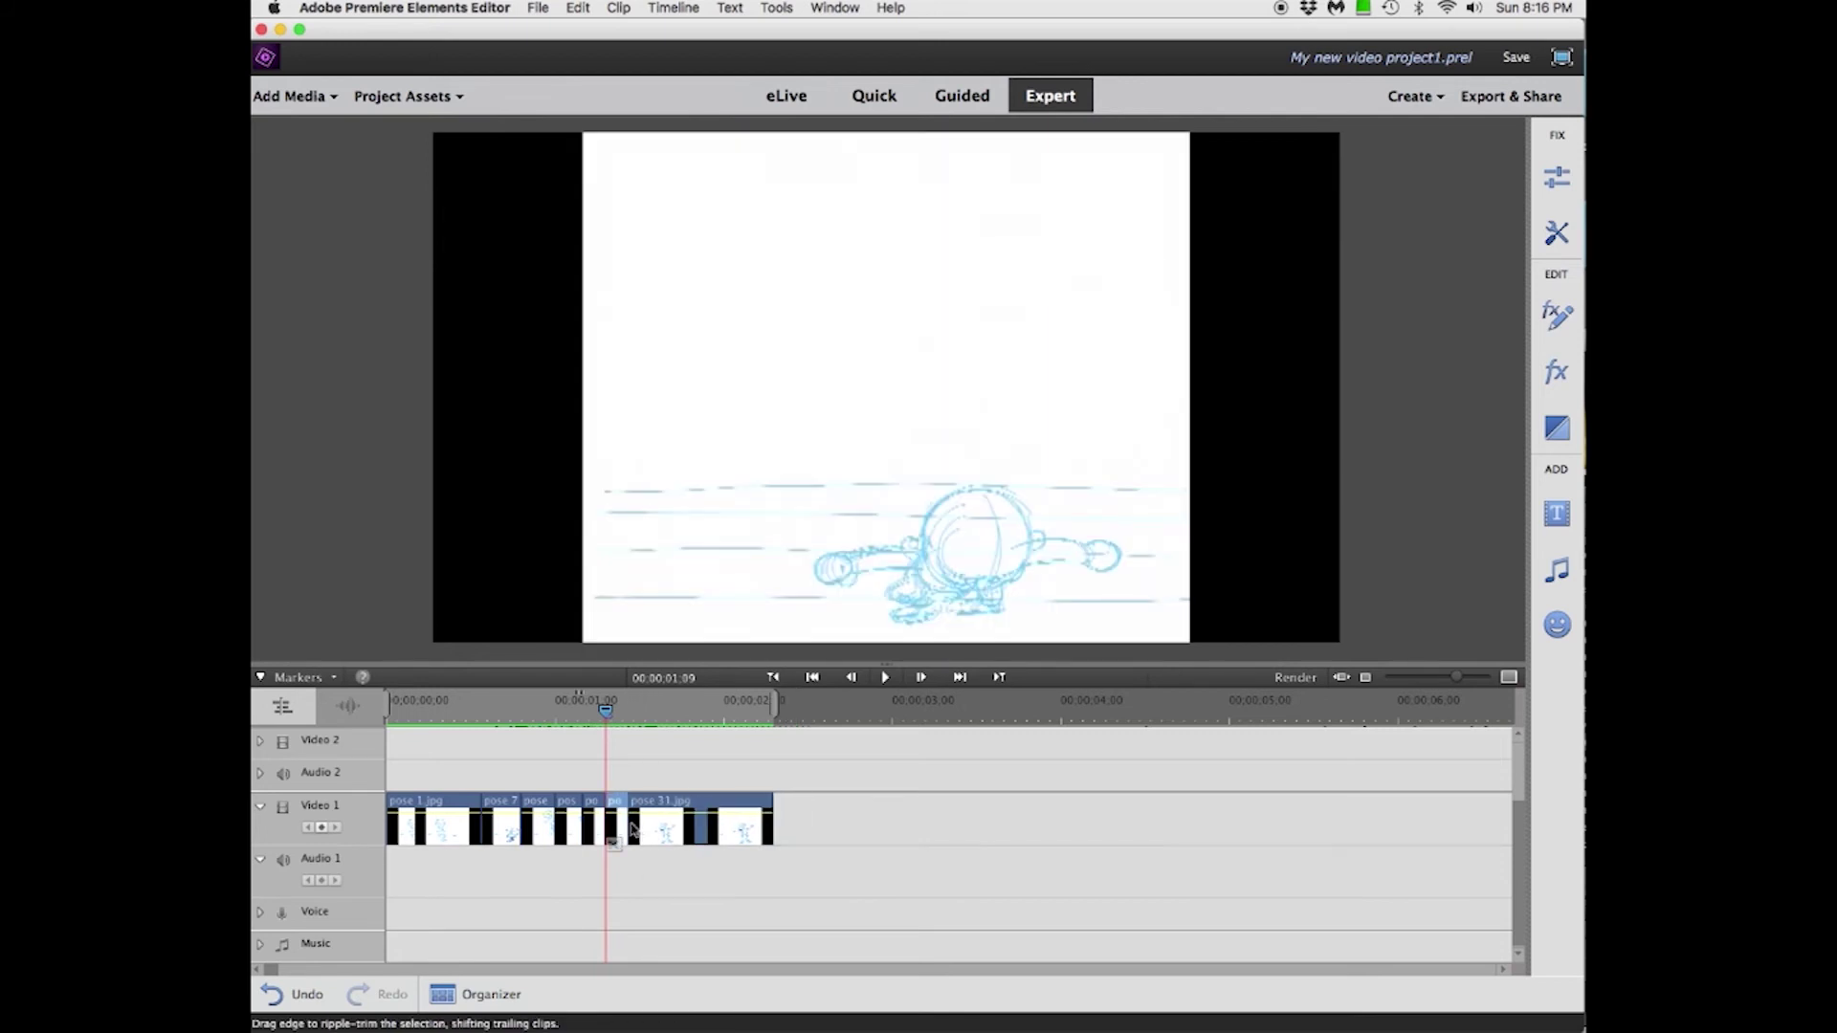
pyautogui.moveTo(604, 709); pyautogui.dragTo(388, 711)
# Step: Replay the tightened animation, now ending around 2 seconds 8 frames, several times
pyautogui.click(888, 678)
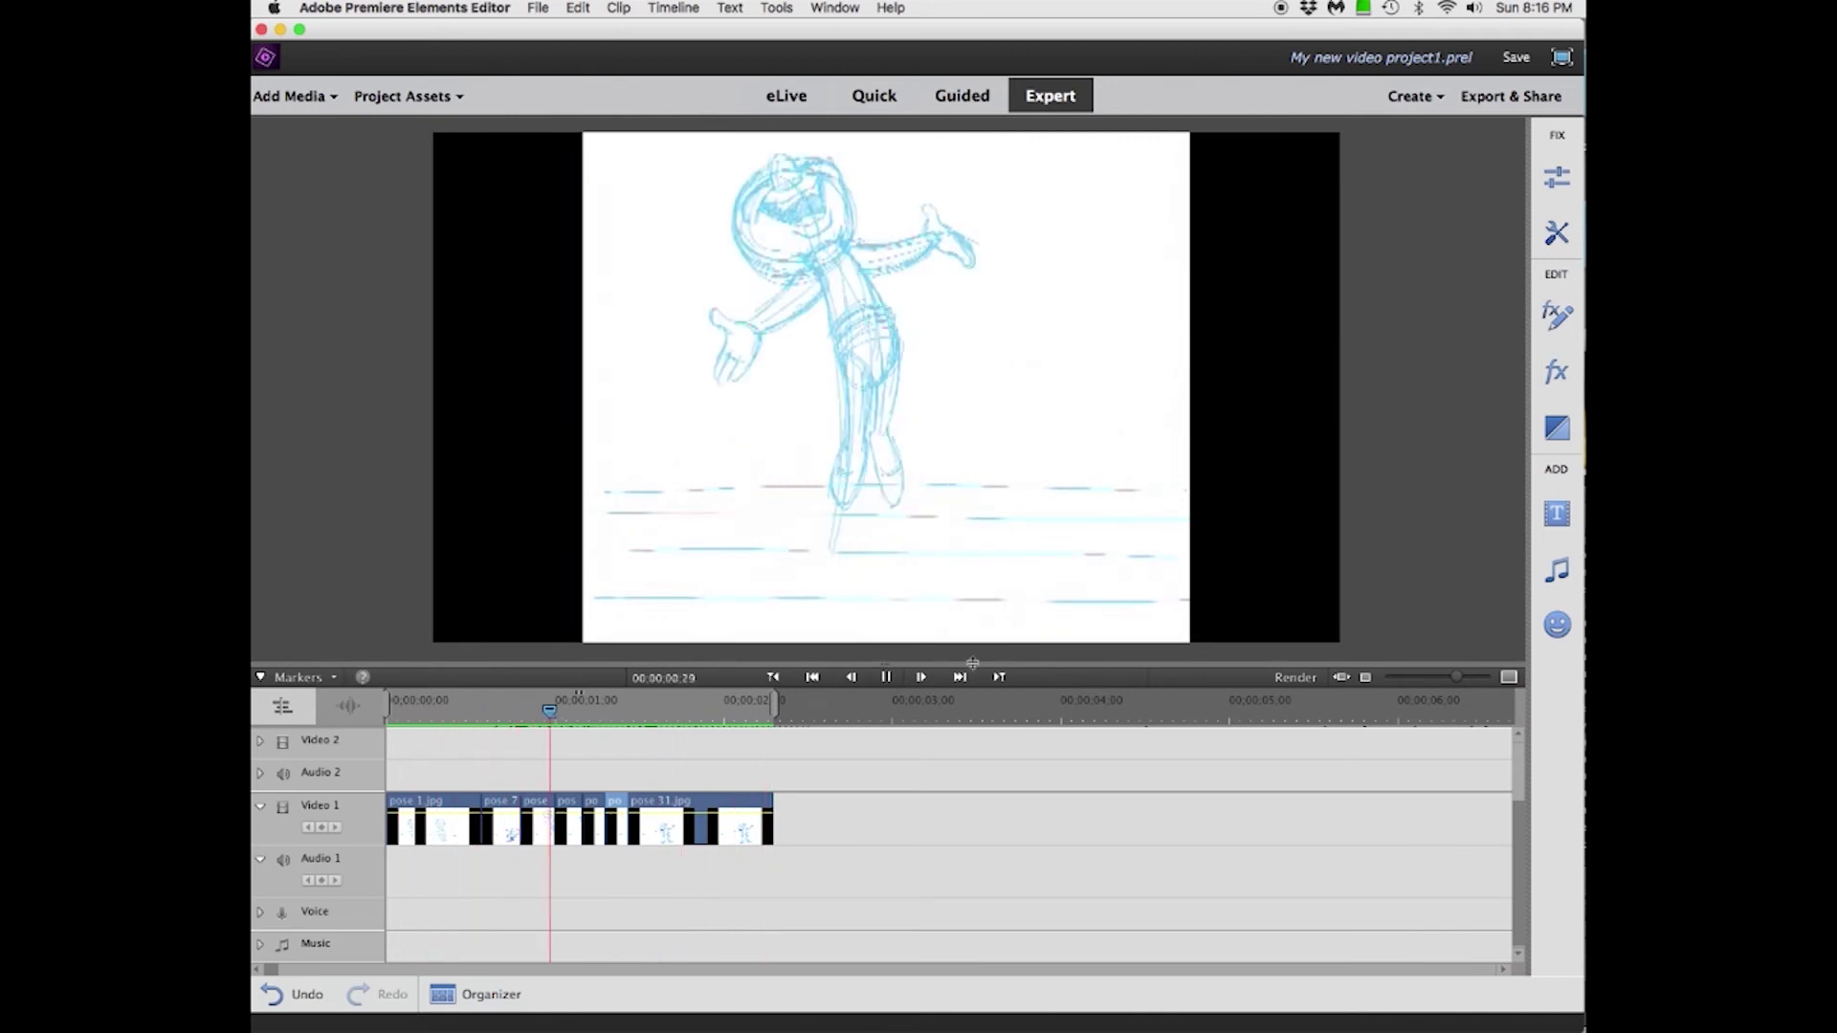
pyautogui.click(888, 680)
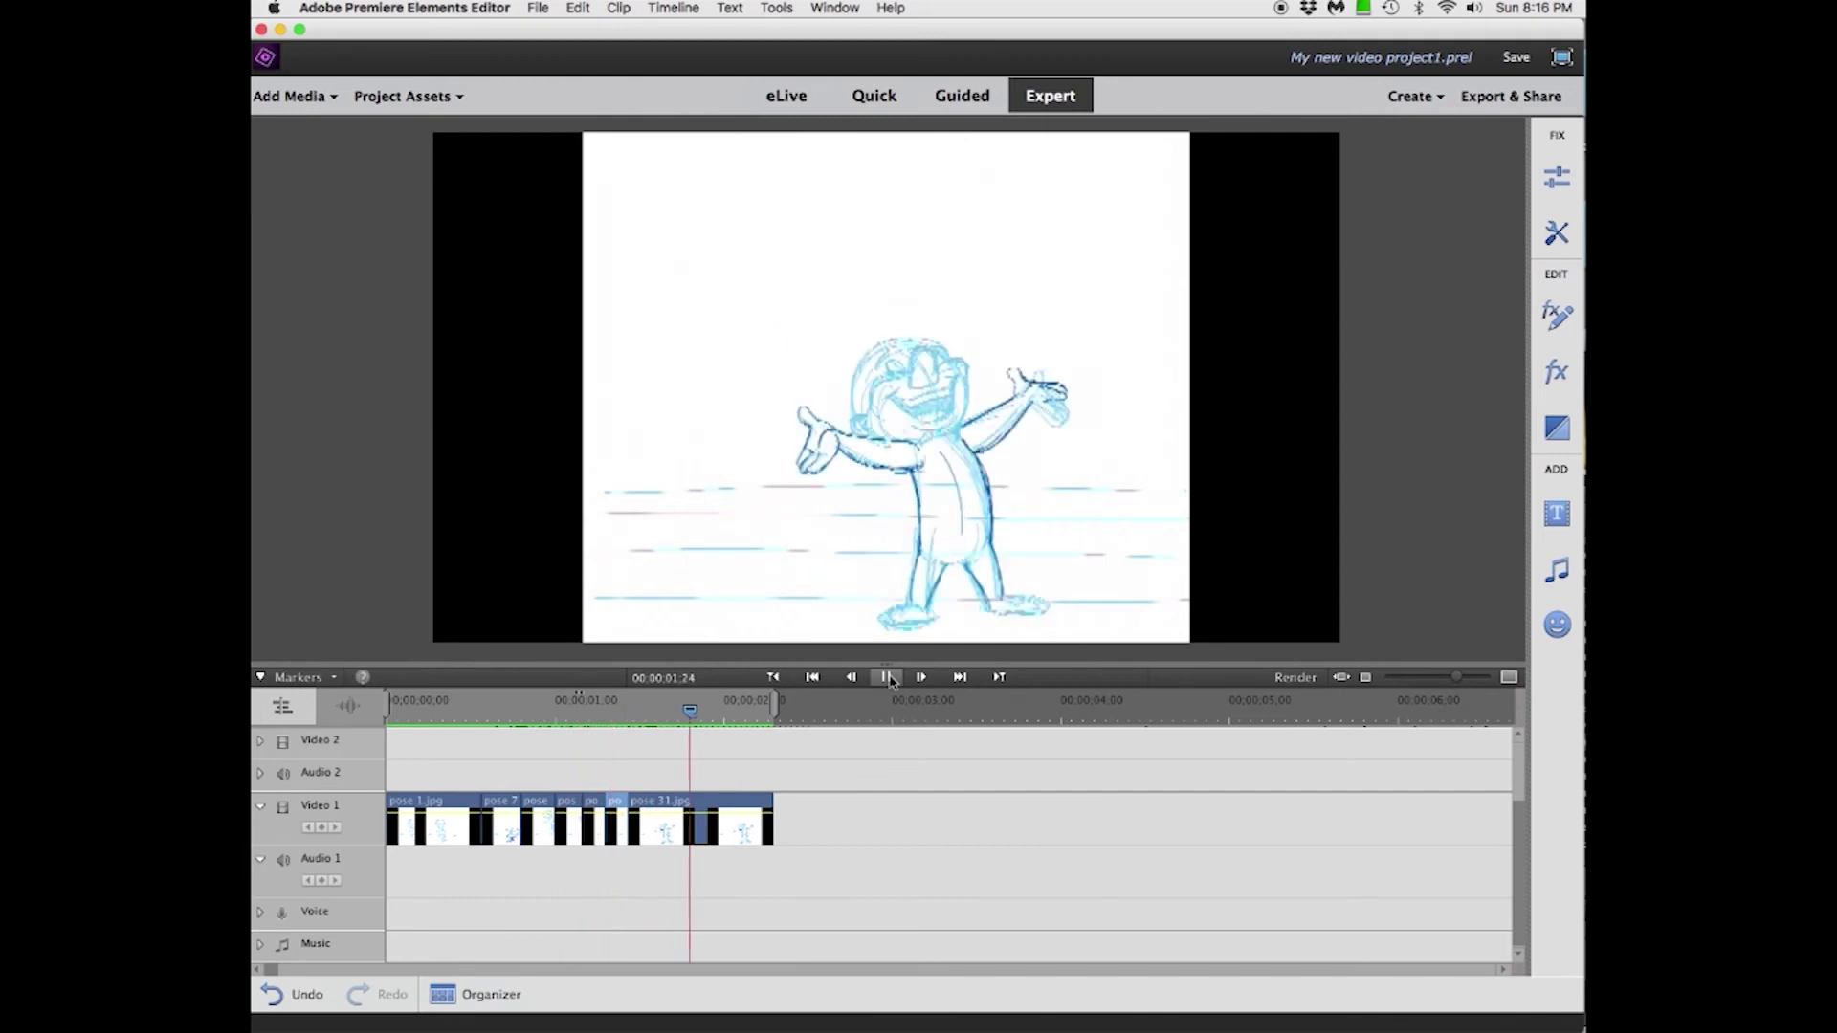
pyautogui.click(889, 679)
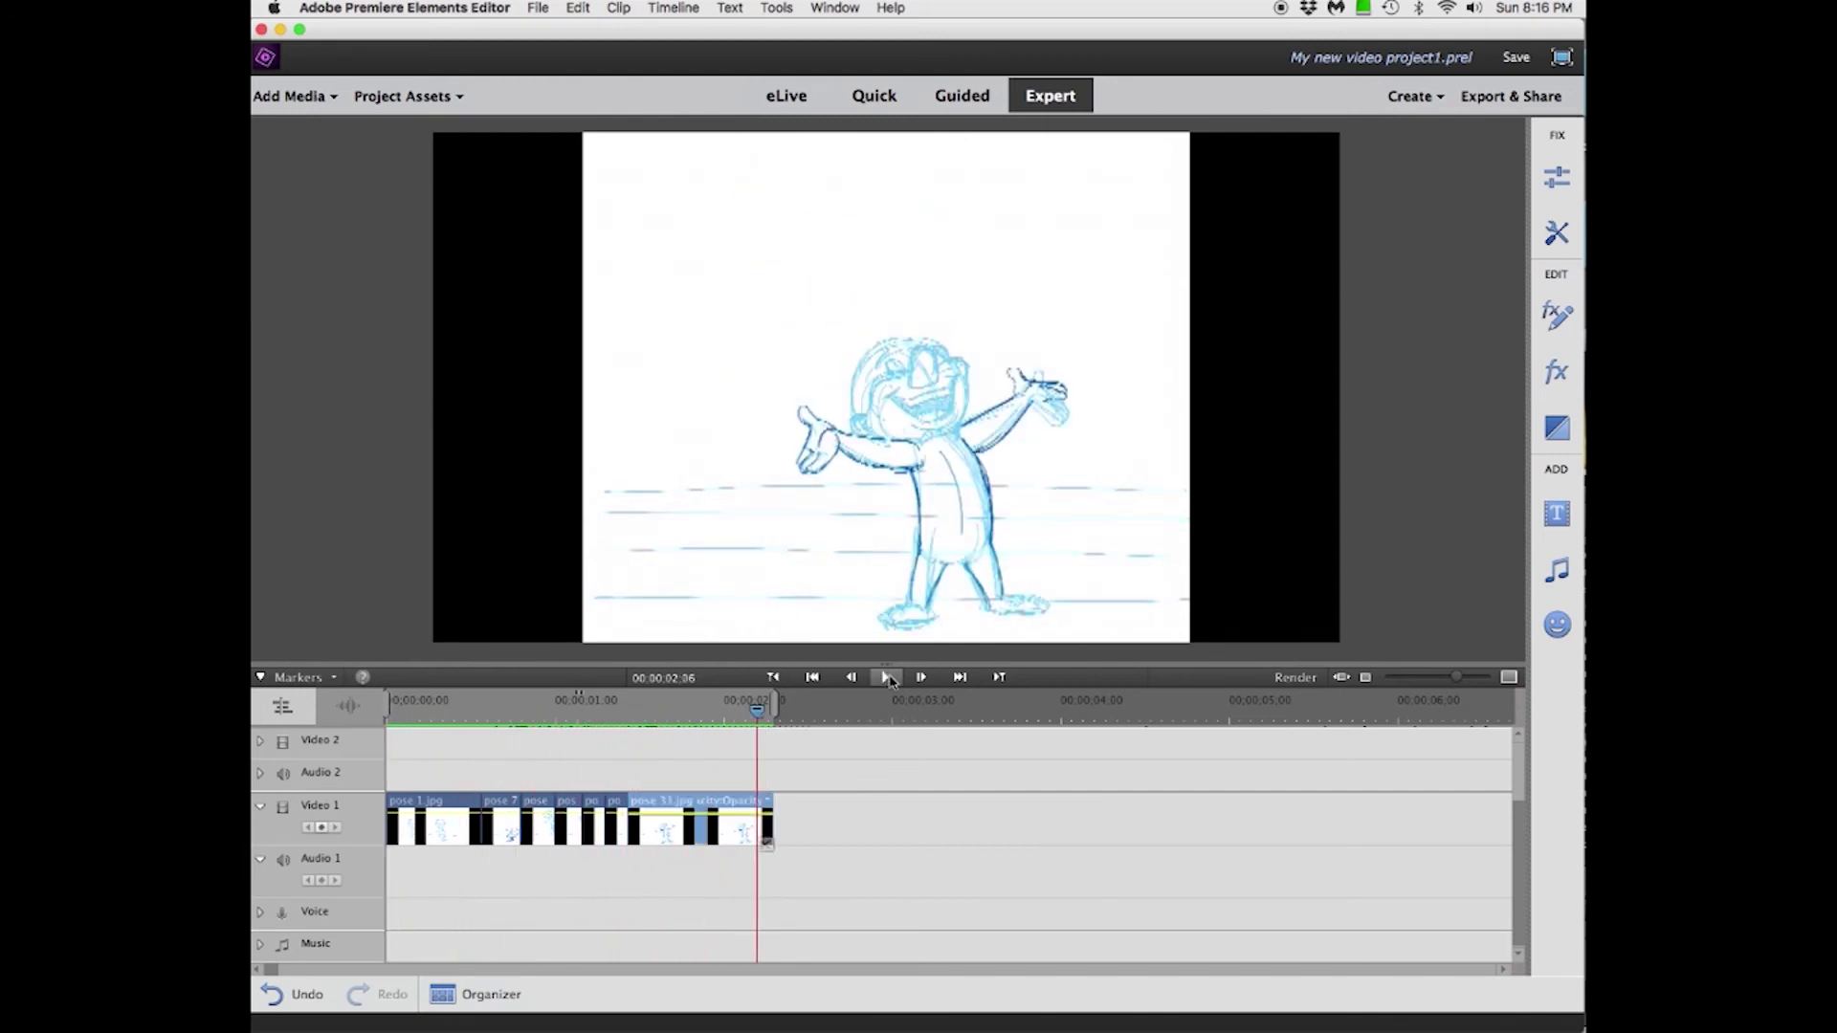
pyautogui.click(889, 679)
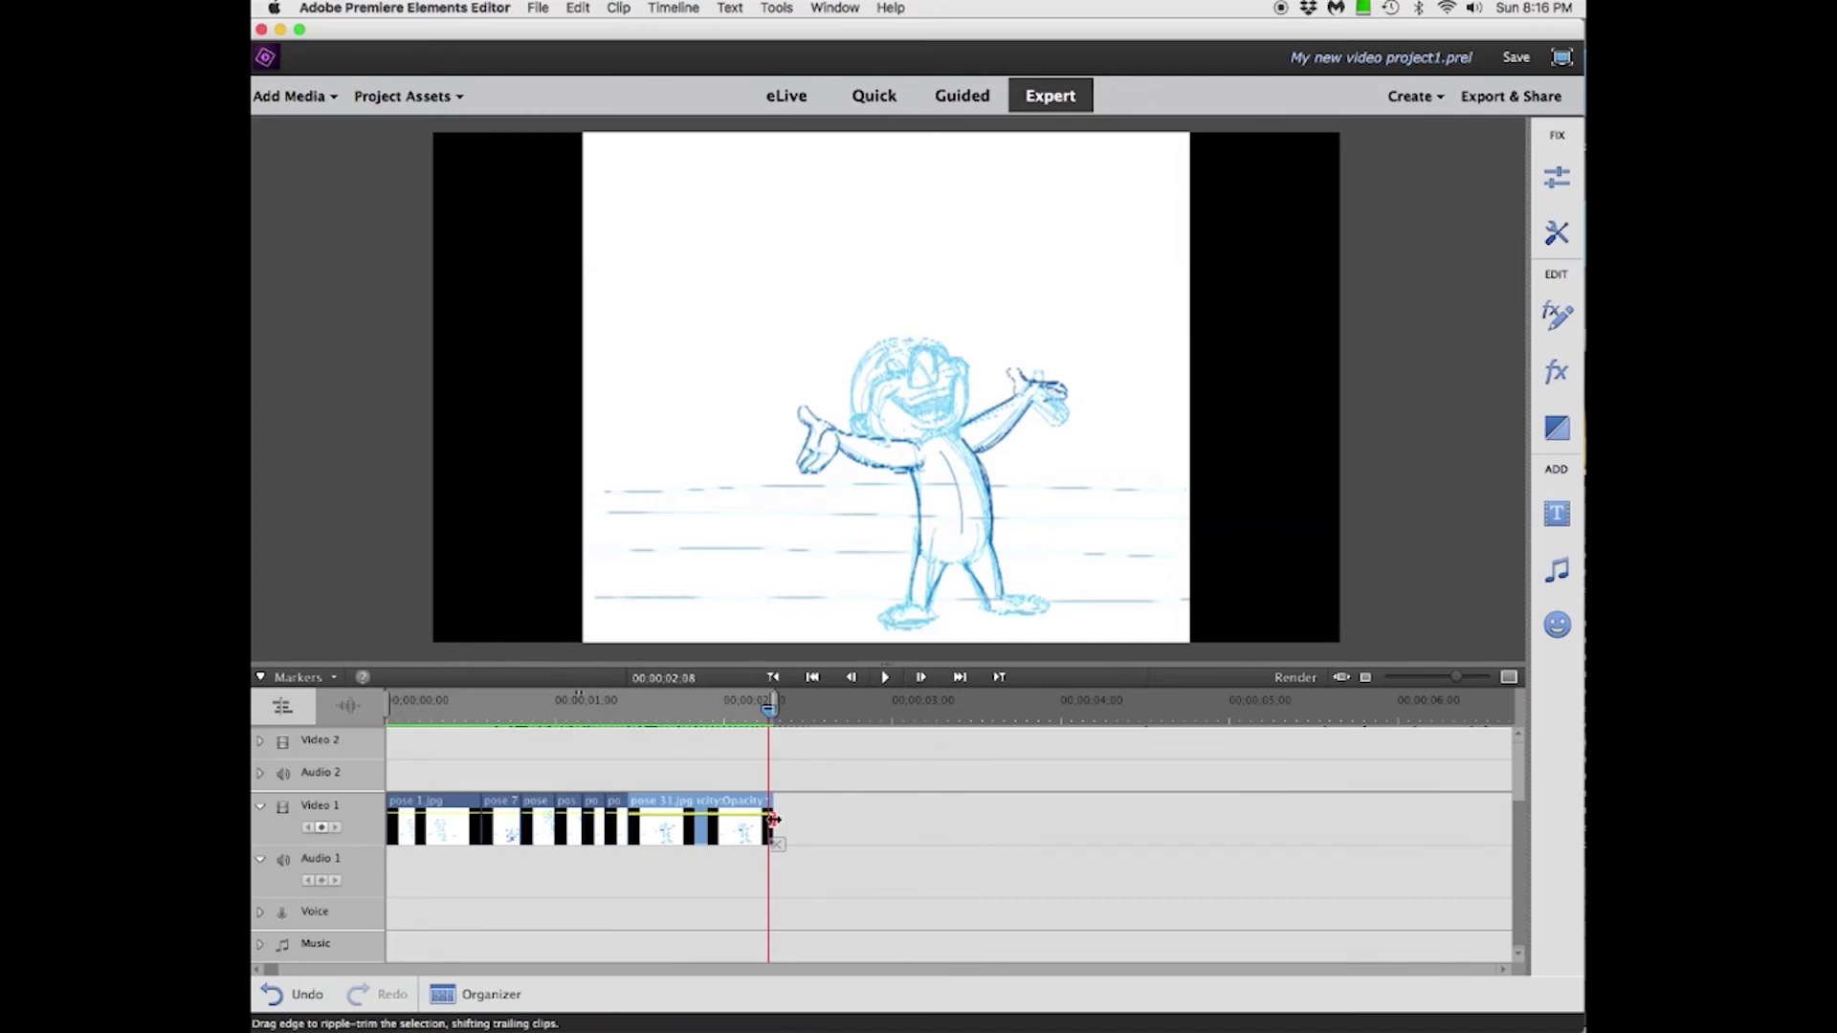
# Step: Extend the final pose clip about 21 frames so the animation runs about three seconds
pyautogui.moveTo(770, 819)
pyautogui.moveTo(771, 819); pyautogui.dragTo(891, 819)
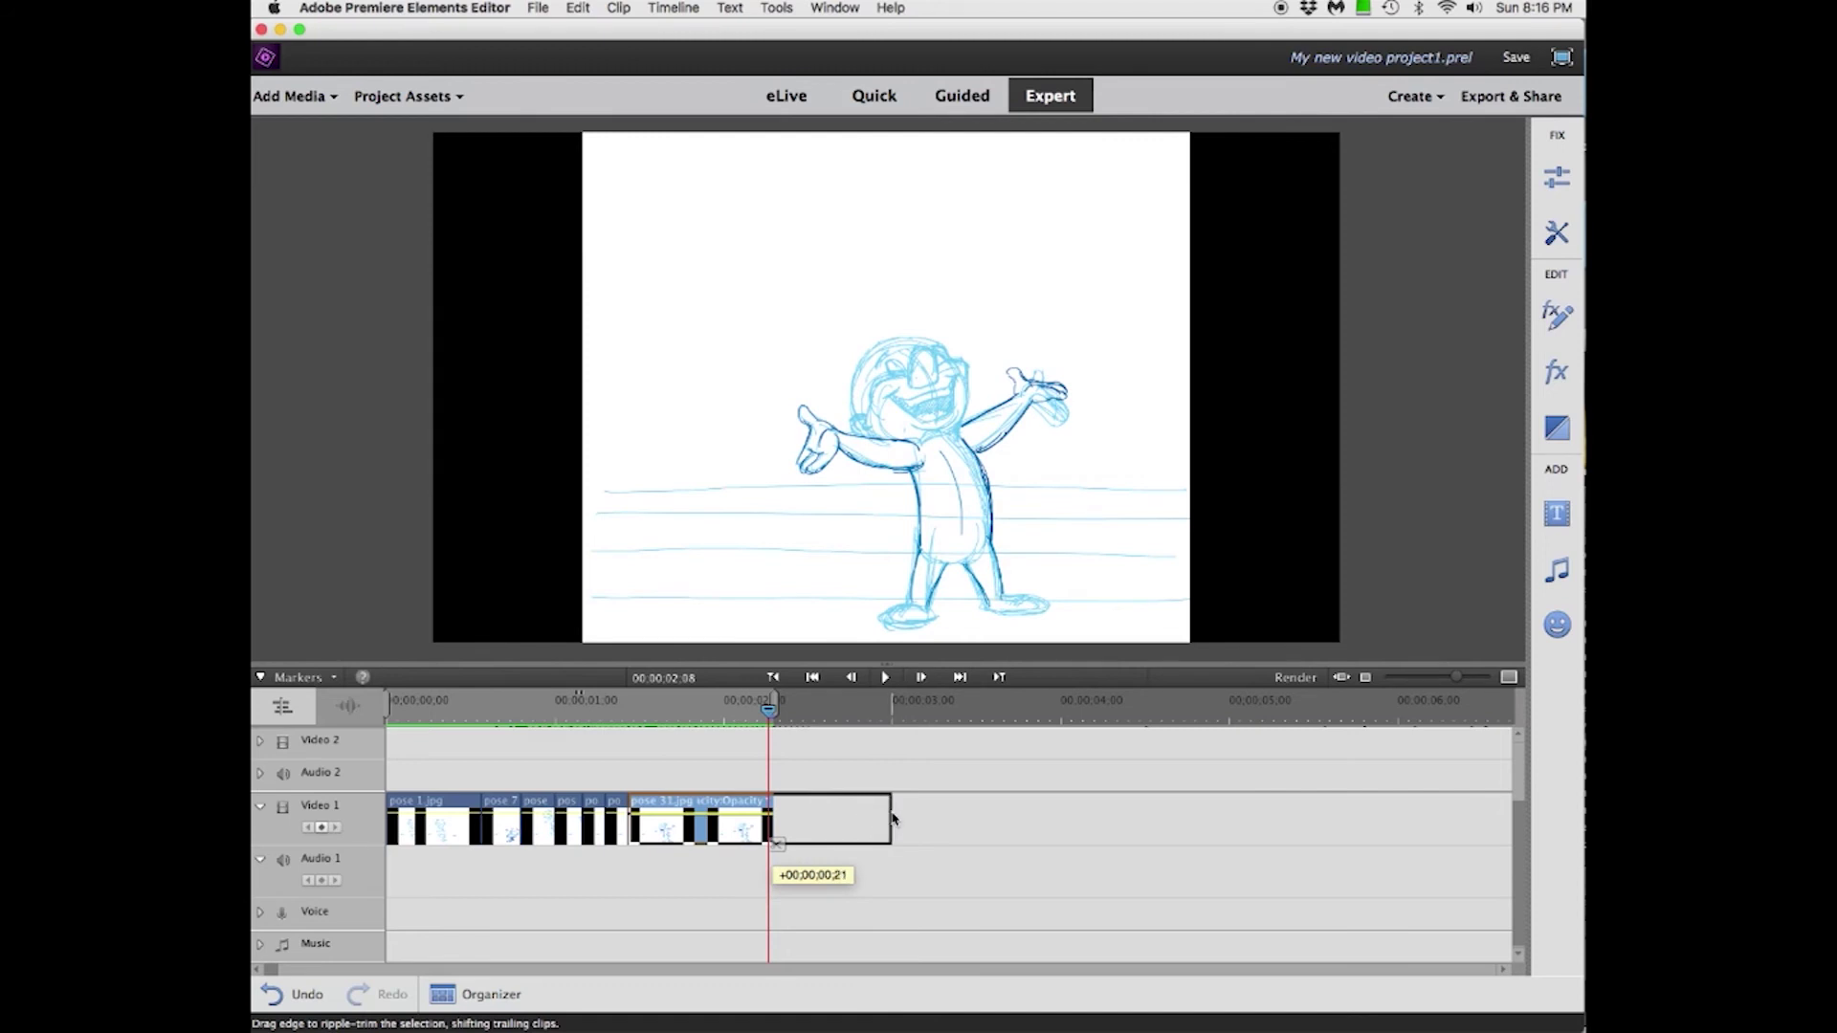
pyautogui.moveTo(891, 819); pyautogui.dragTo(891, 818)
pyautogui.click(886, 676)
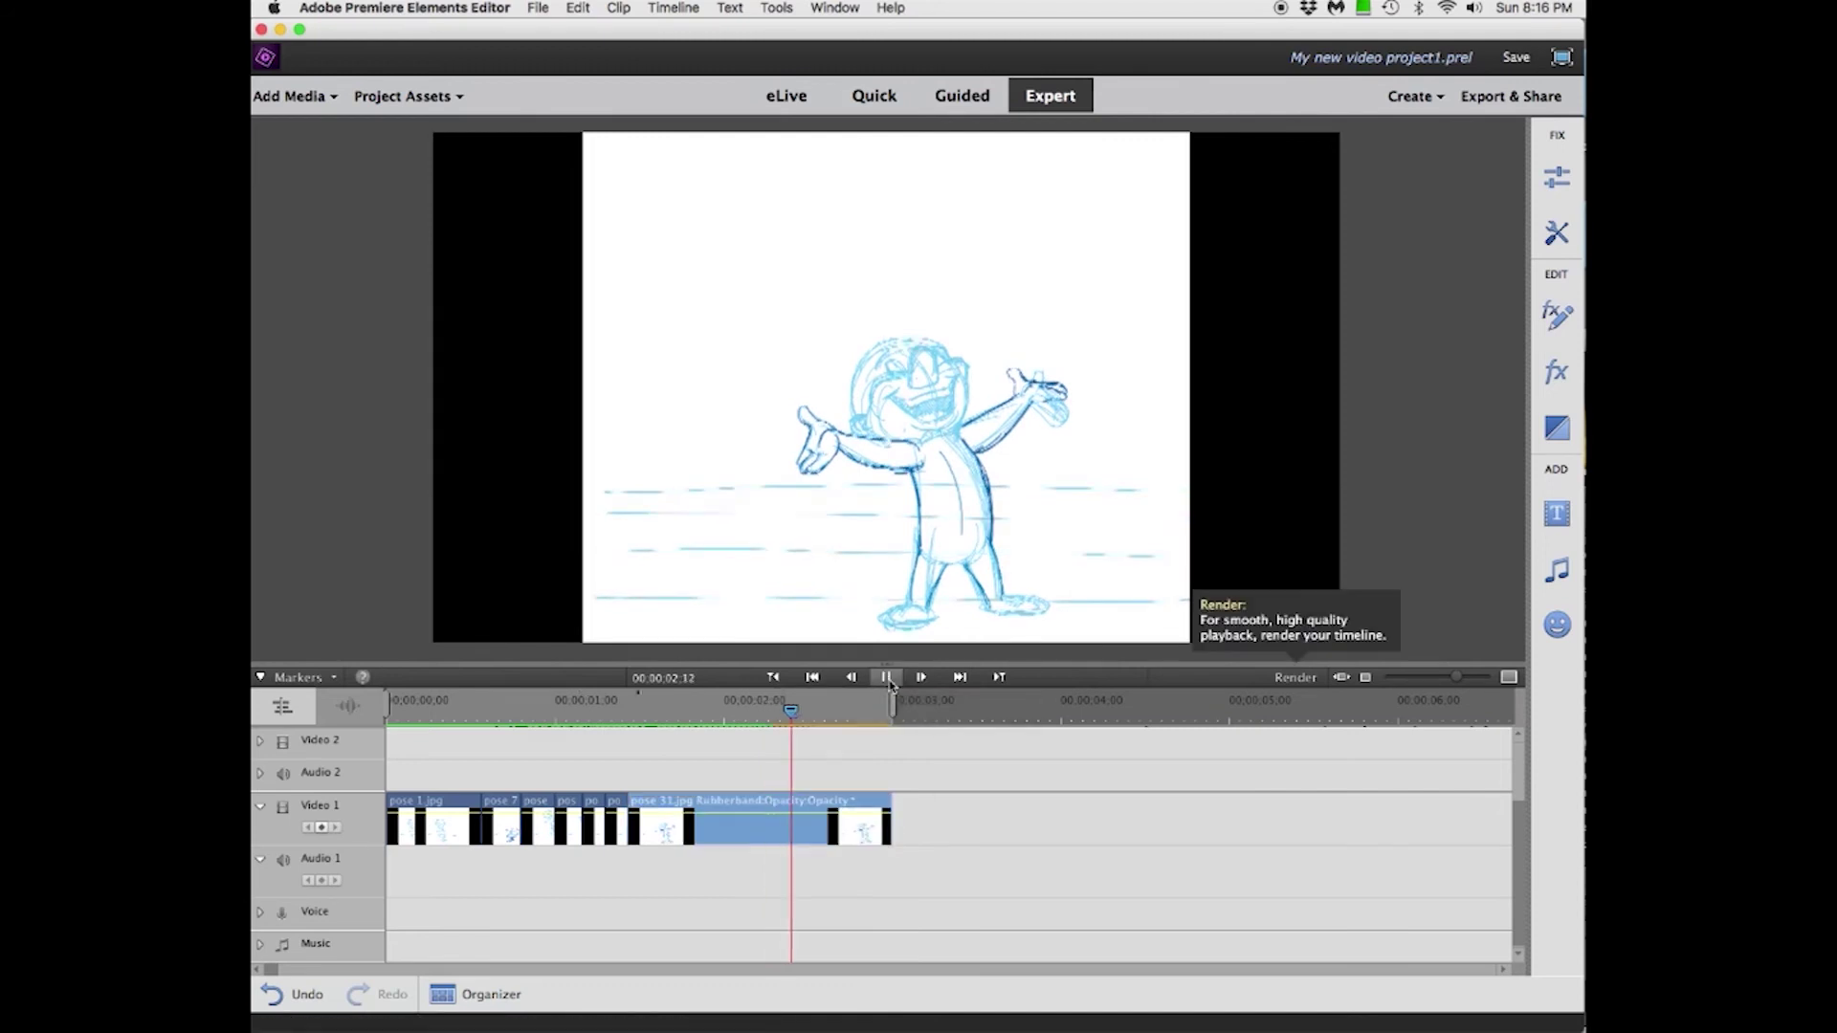
pyautogui.click(886, 676)
pyautogui.click(886, 676)
pyautogui.click(885, 676)
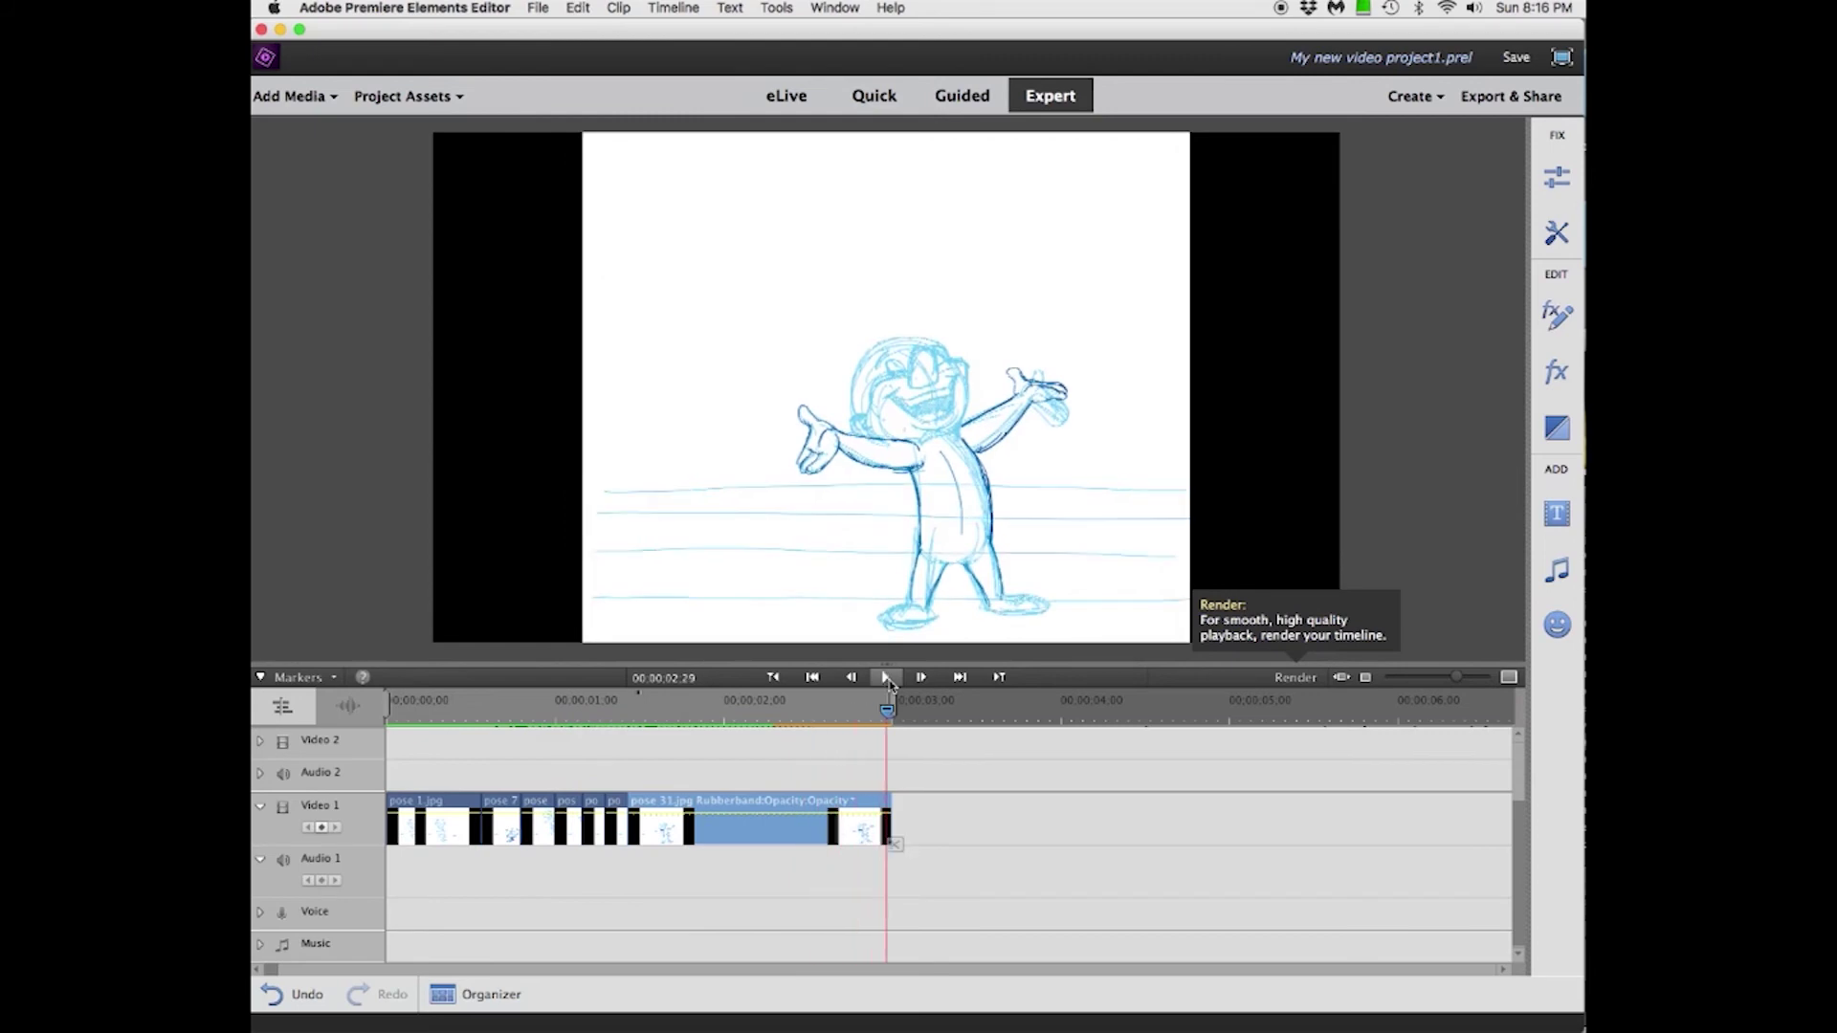
pyautogui.click(887, 678)
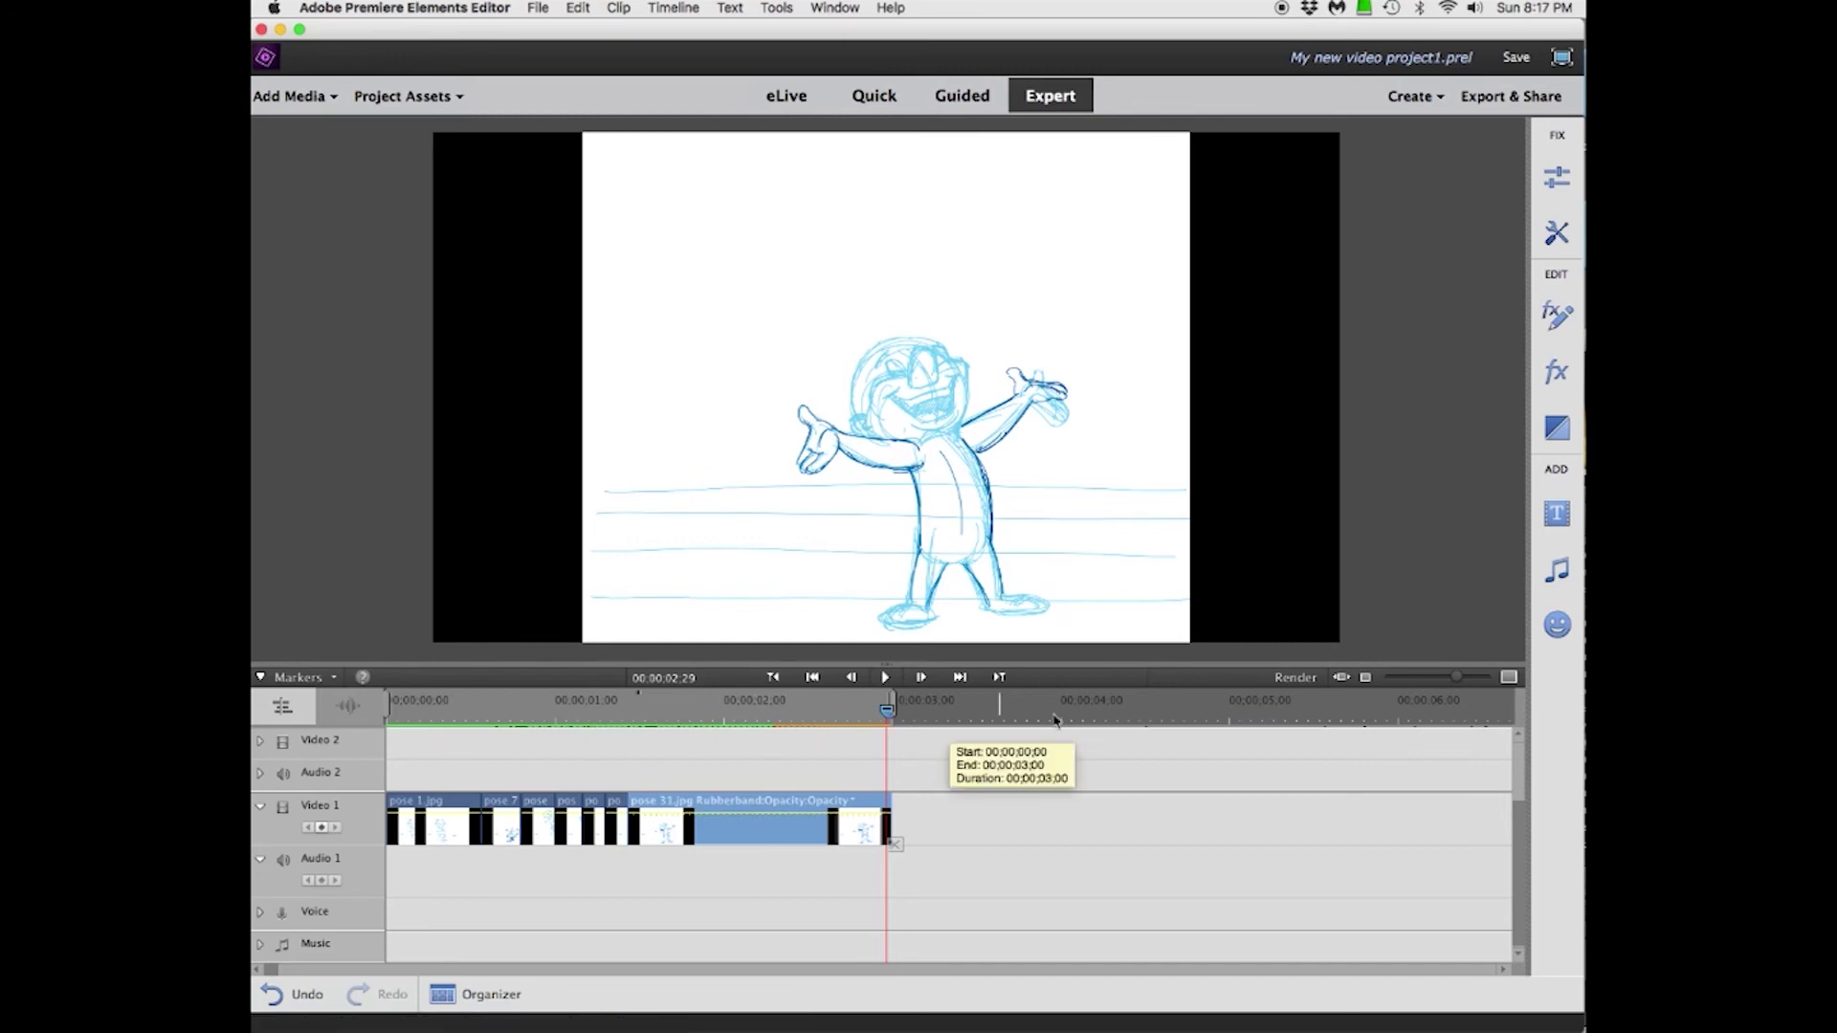
# Step: Render the timeline and play the full animation back twice
pyautogui.click(1292, 677)
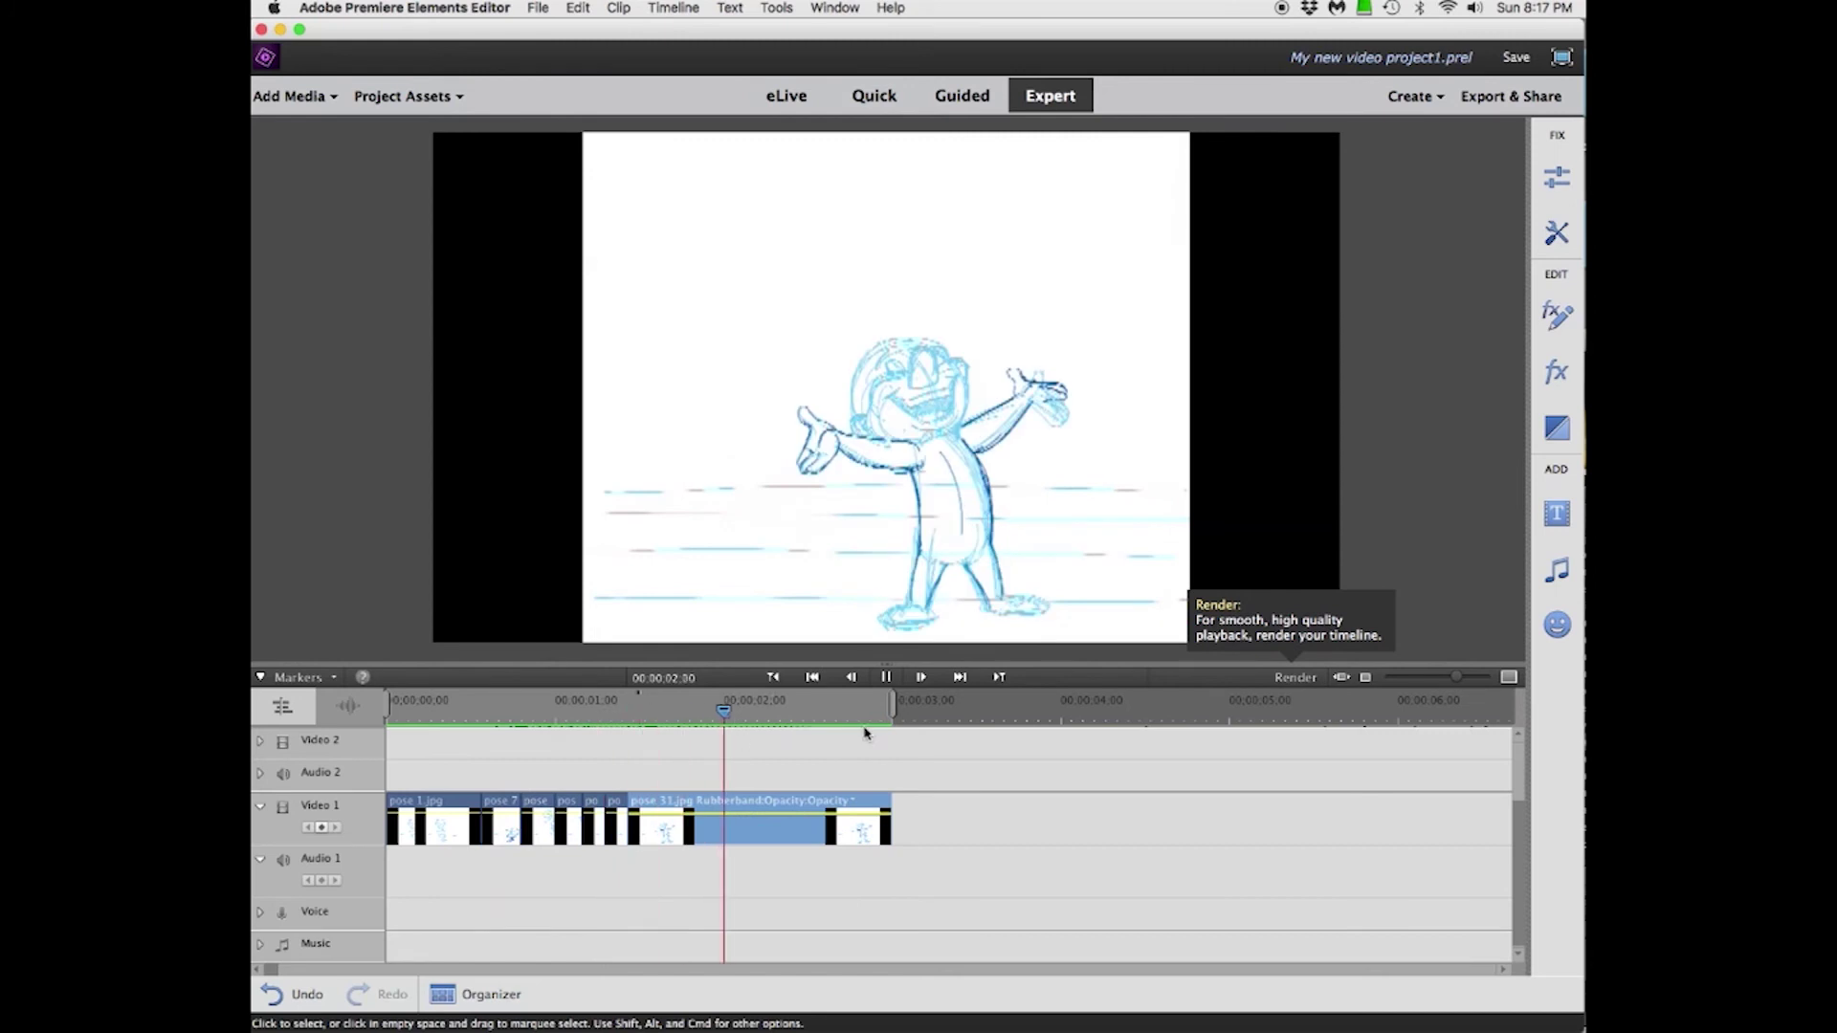
pyautogui.click(884, 677)
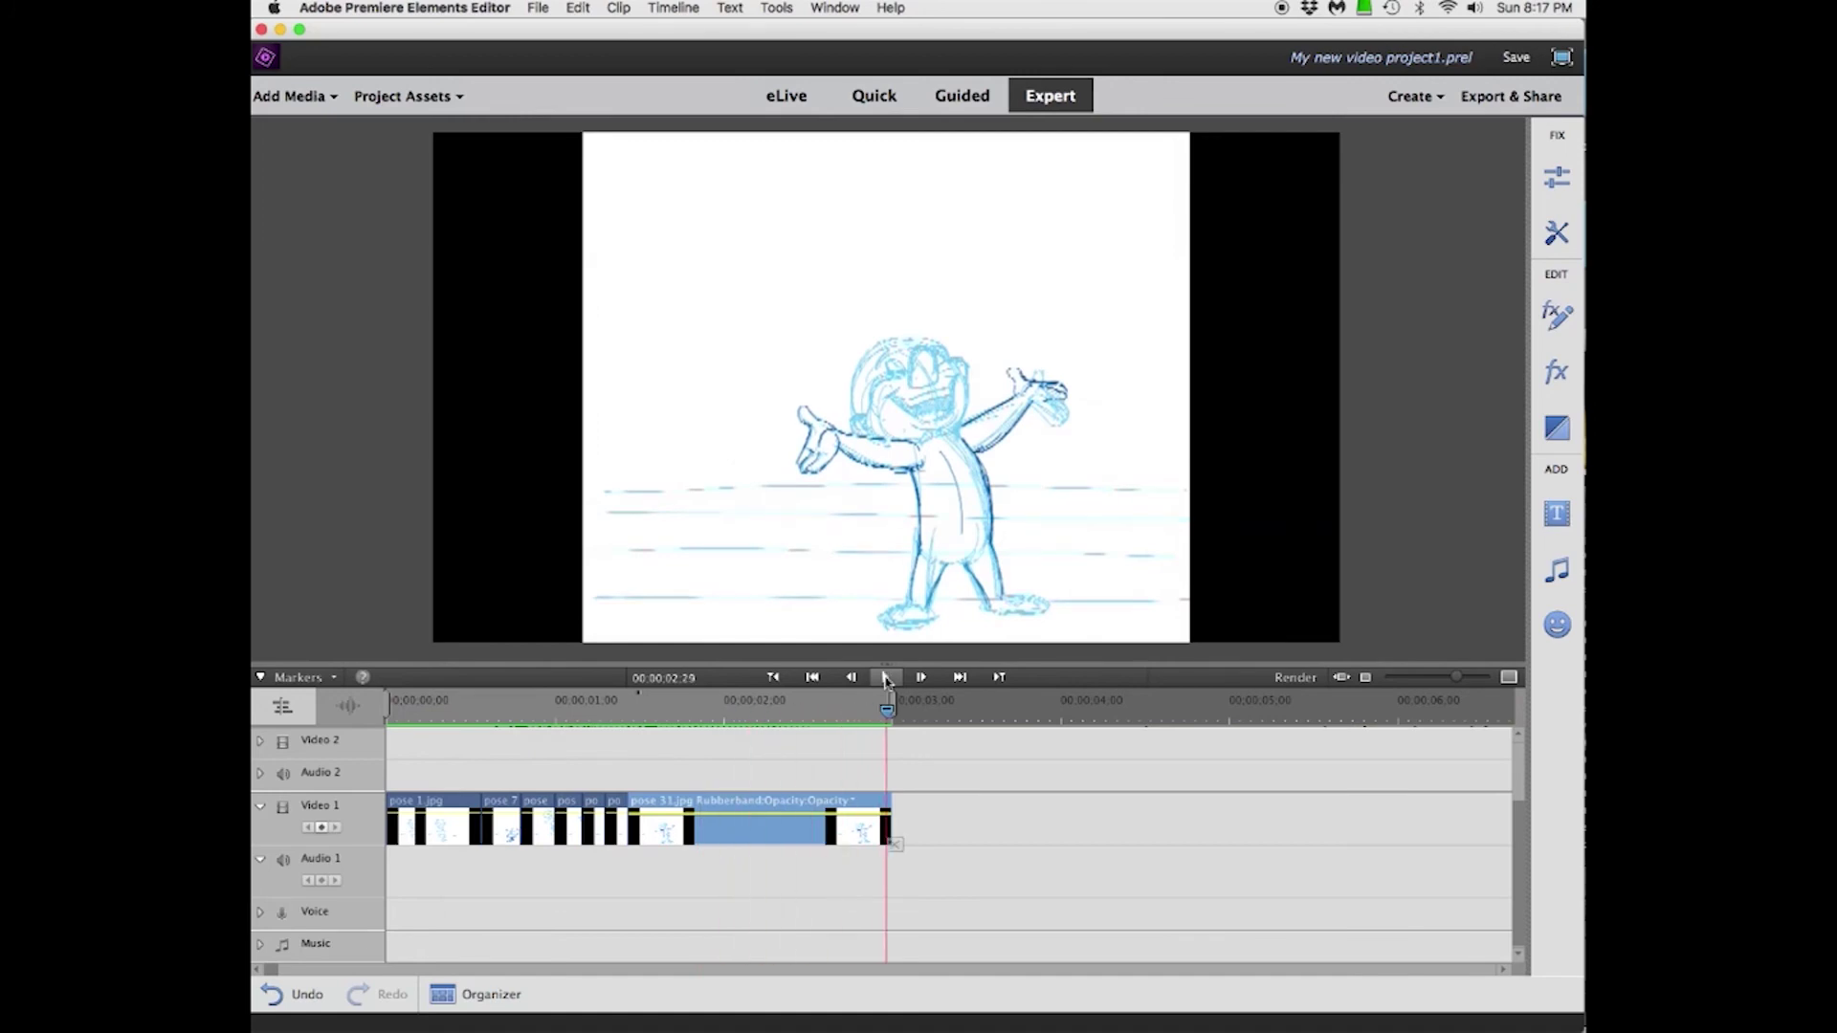
pyautogui.click(883, 678)
# Step: Compare the Devices > Computer presets and choose HD 1080 (1920x1080) MP4 - H.264
pyautogui.click(1508, 97)
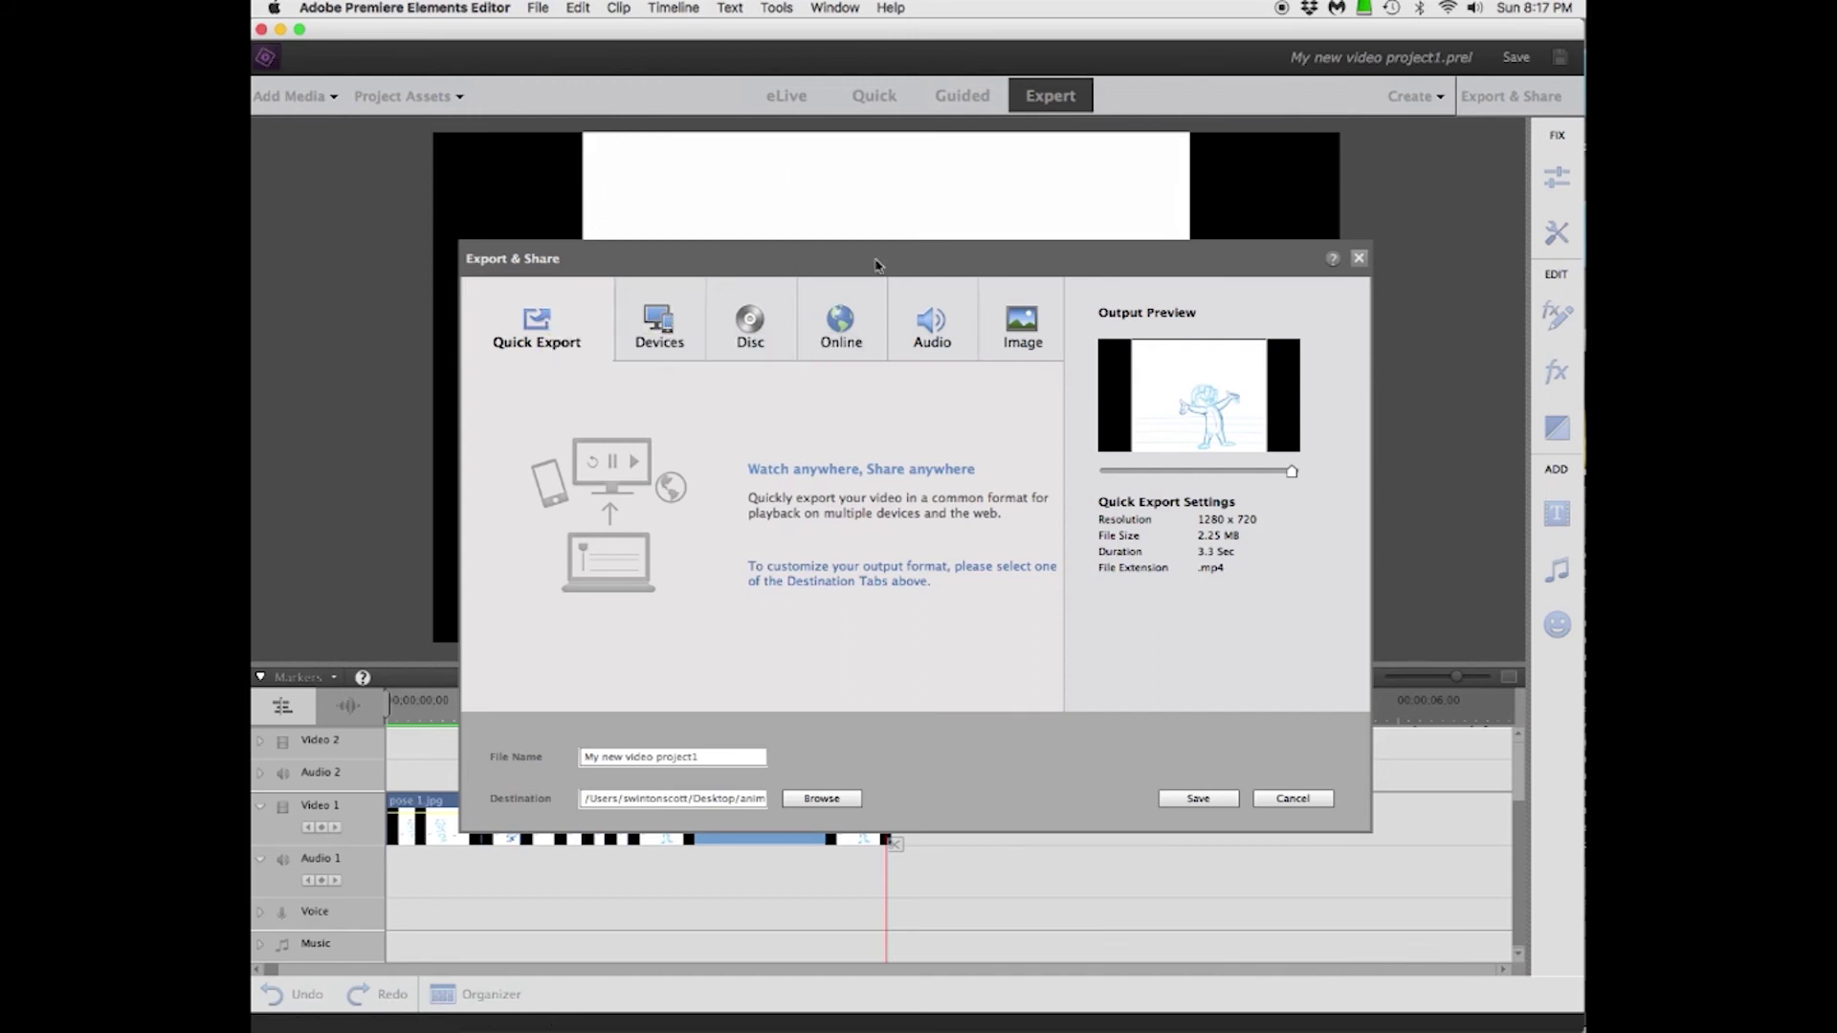
pyautogui.click(661, 322)
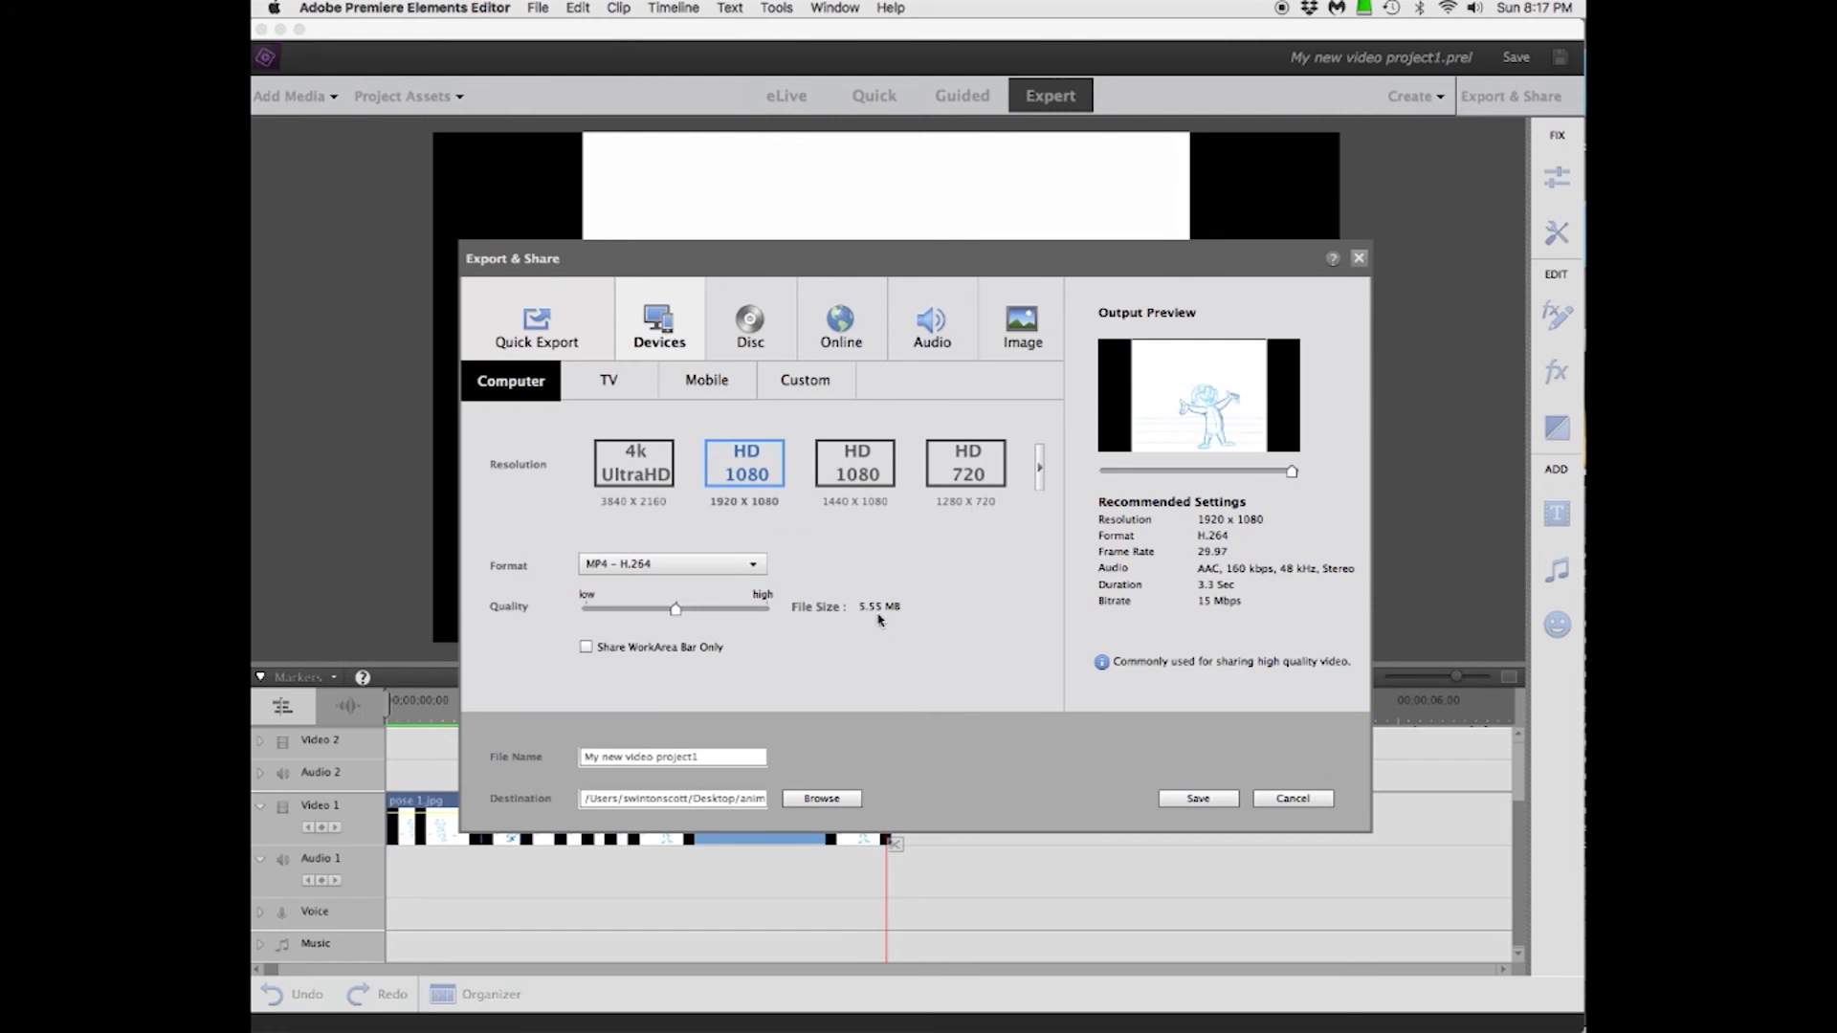
pyautogui.click(861, 471)
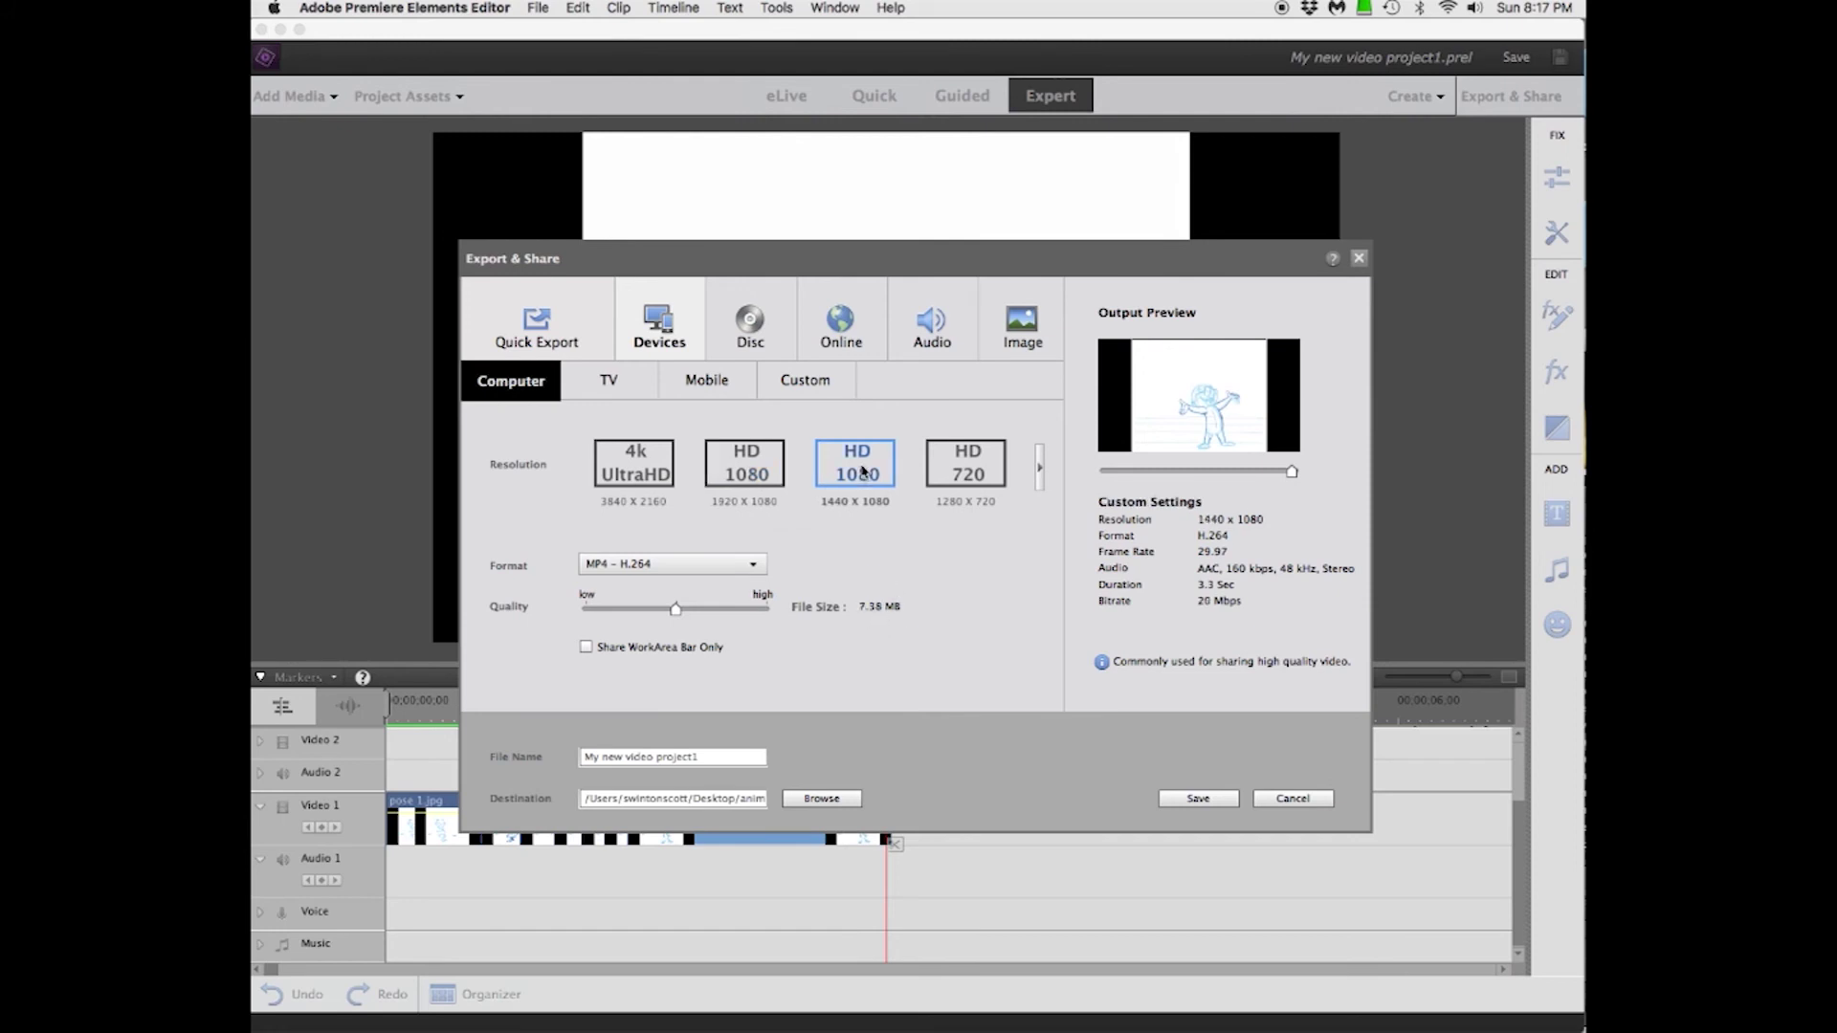
pyautogui.click(948, 468)
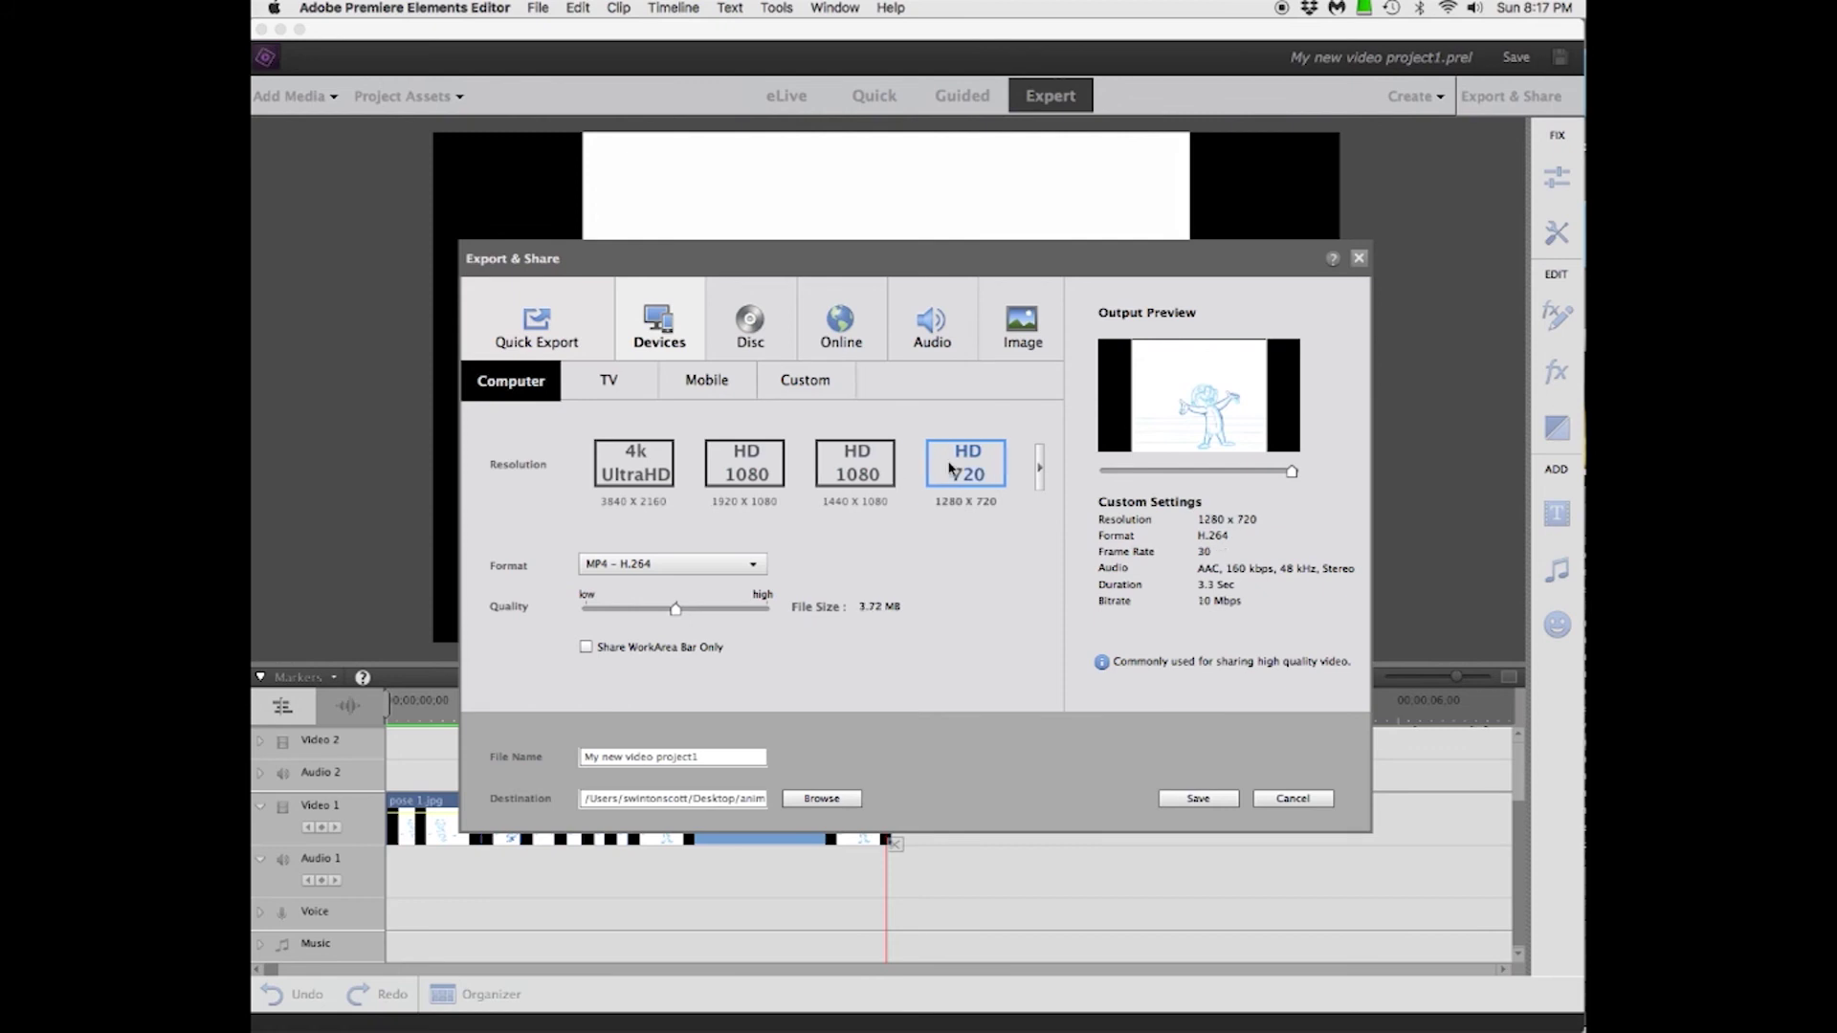
pyautogui.click(631, 459)
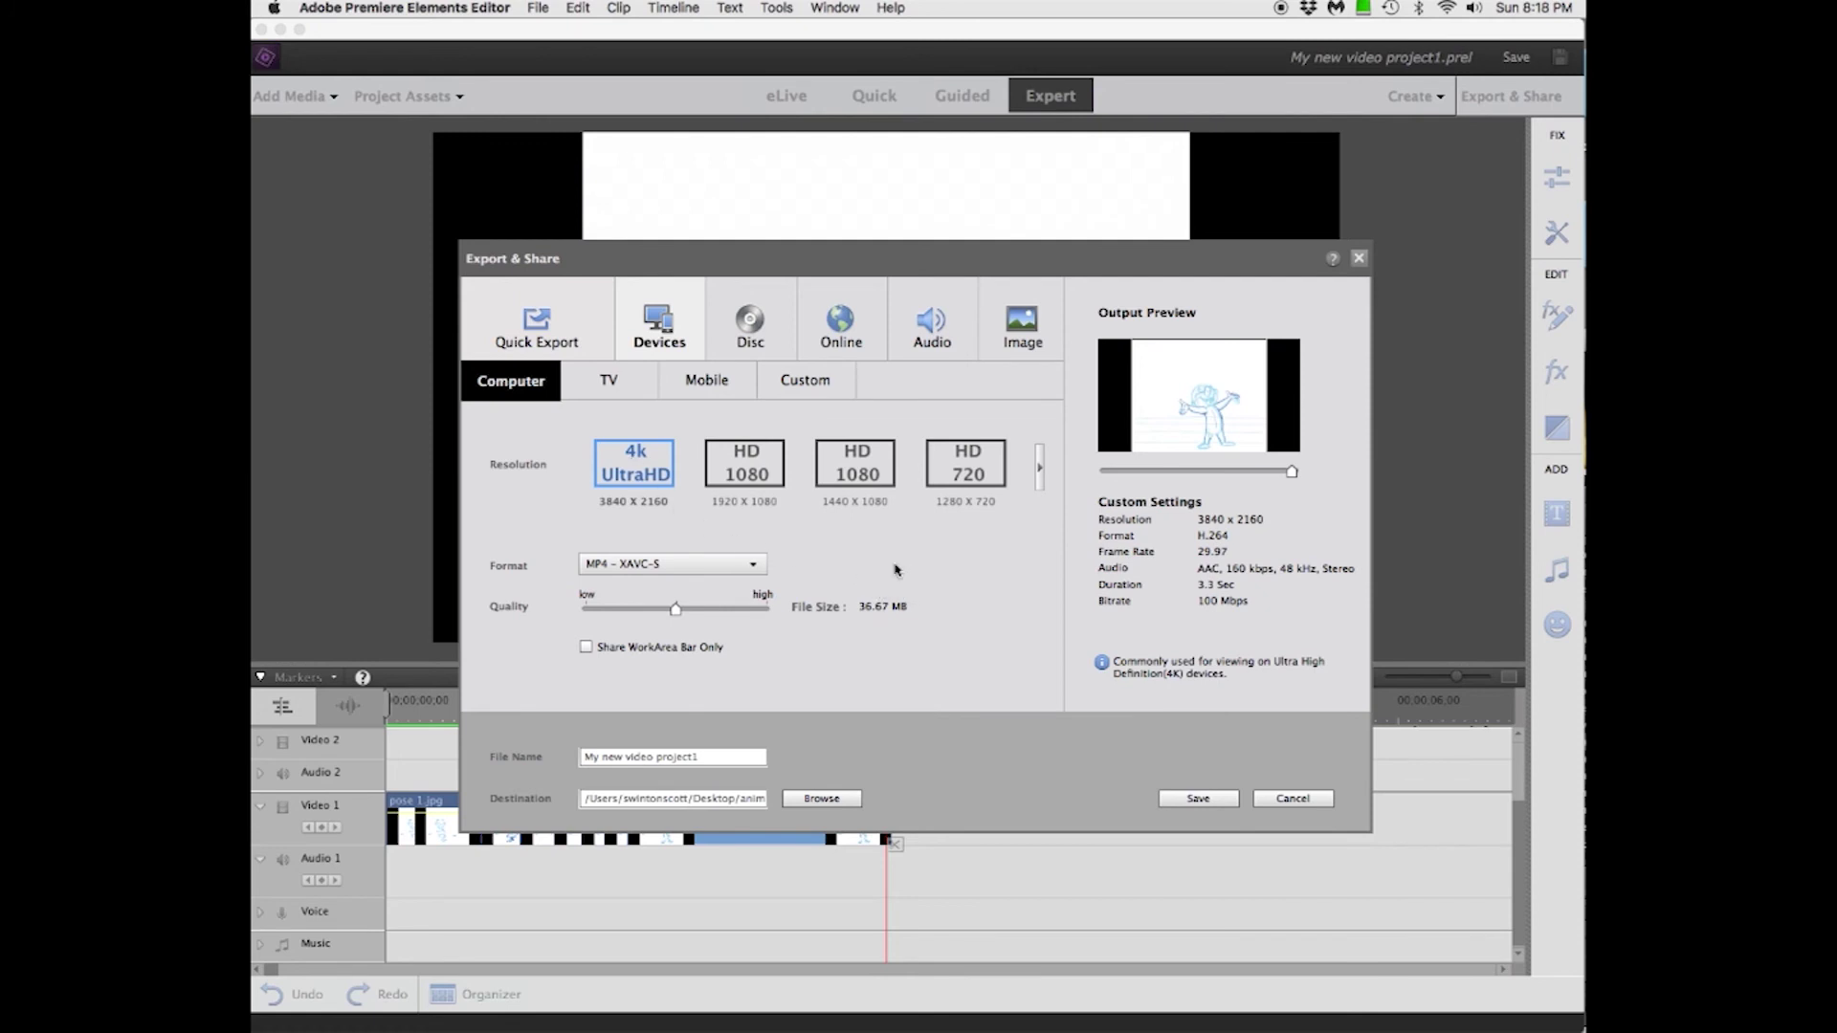
pyautogui.click(973, 474)
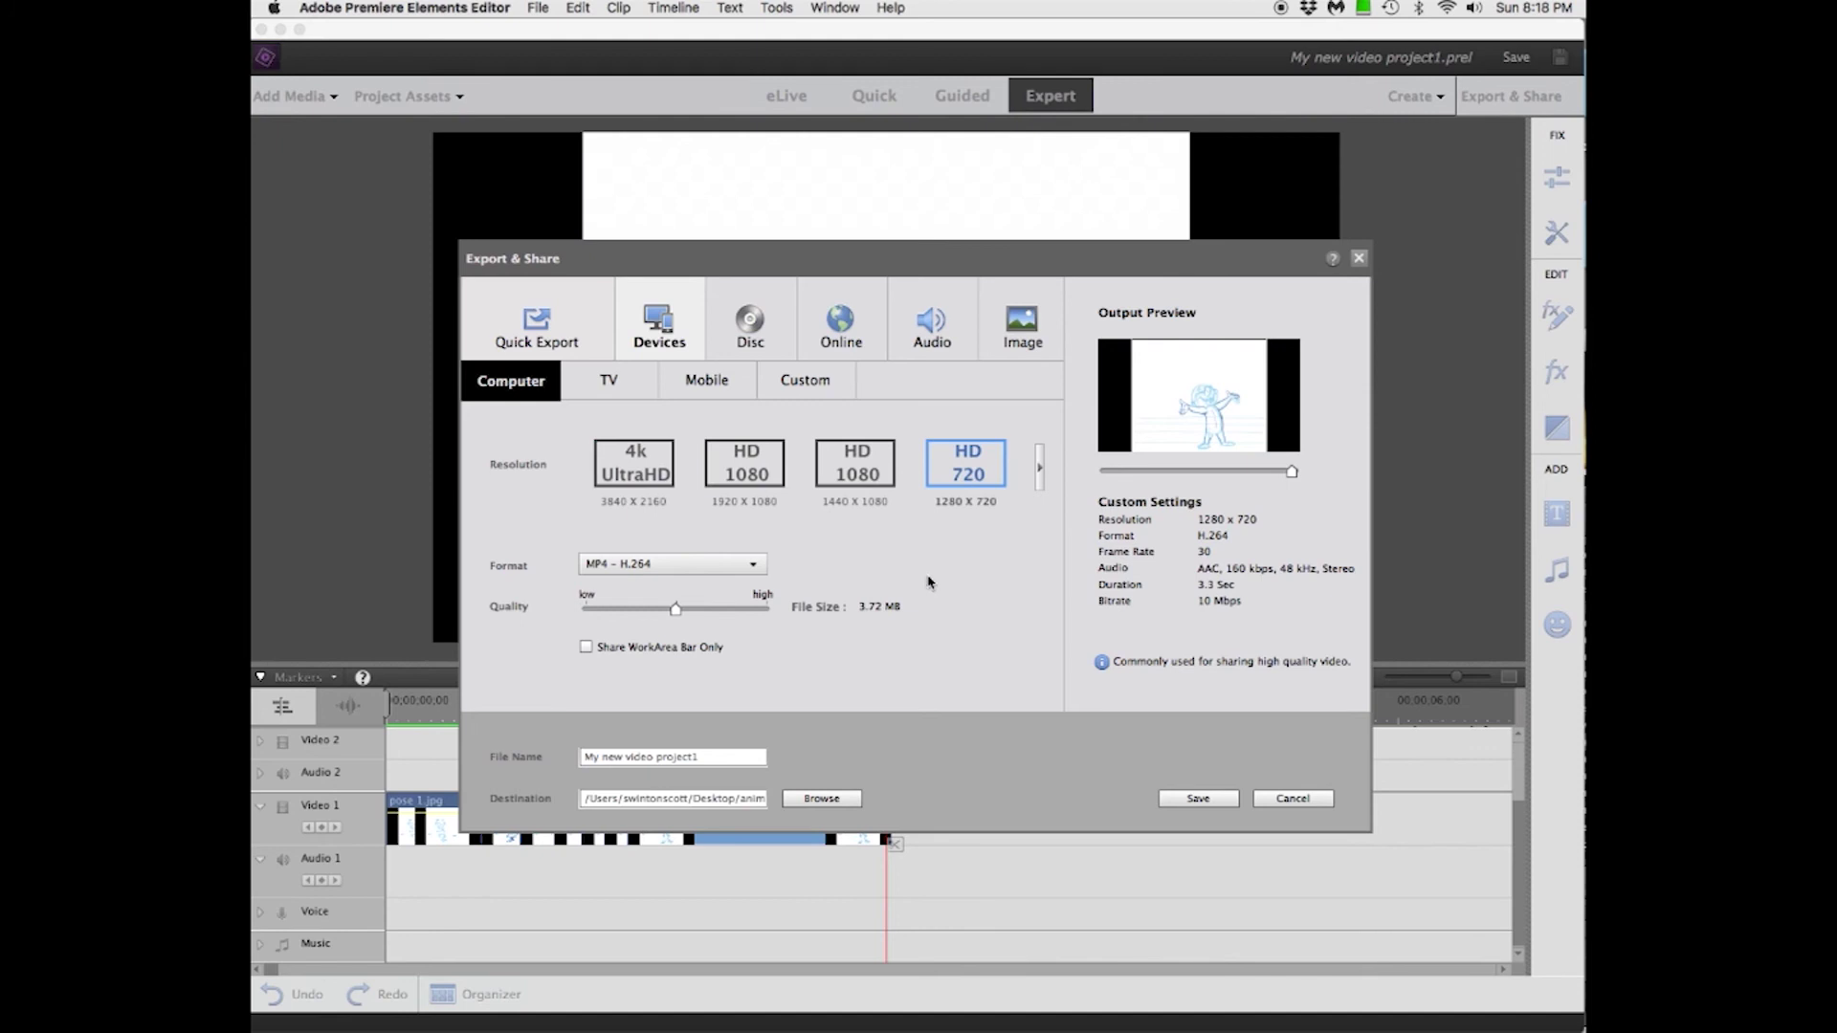
pyautogui.click(867, 469)
pyautogui.click(749, 472)
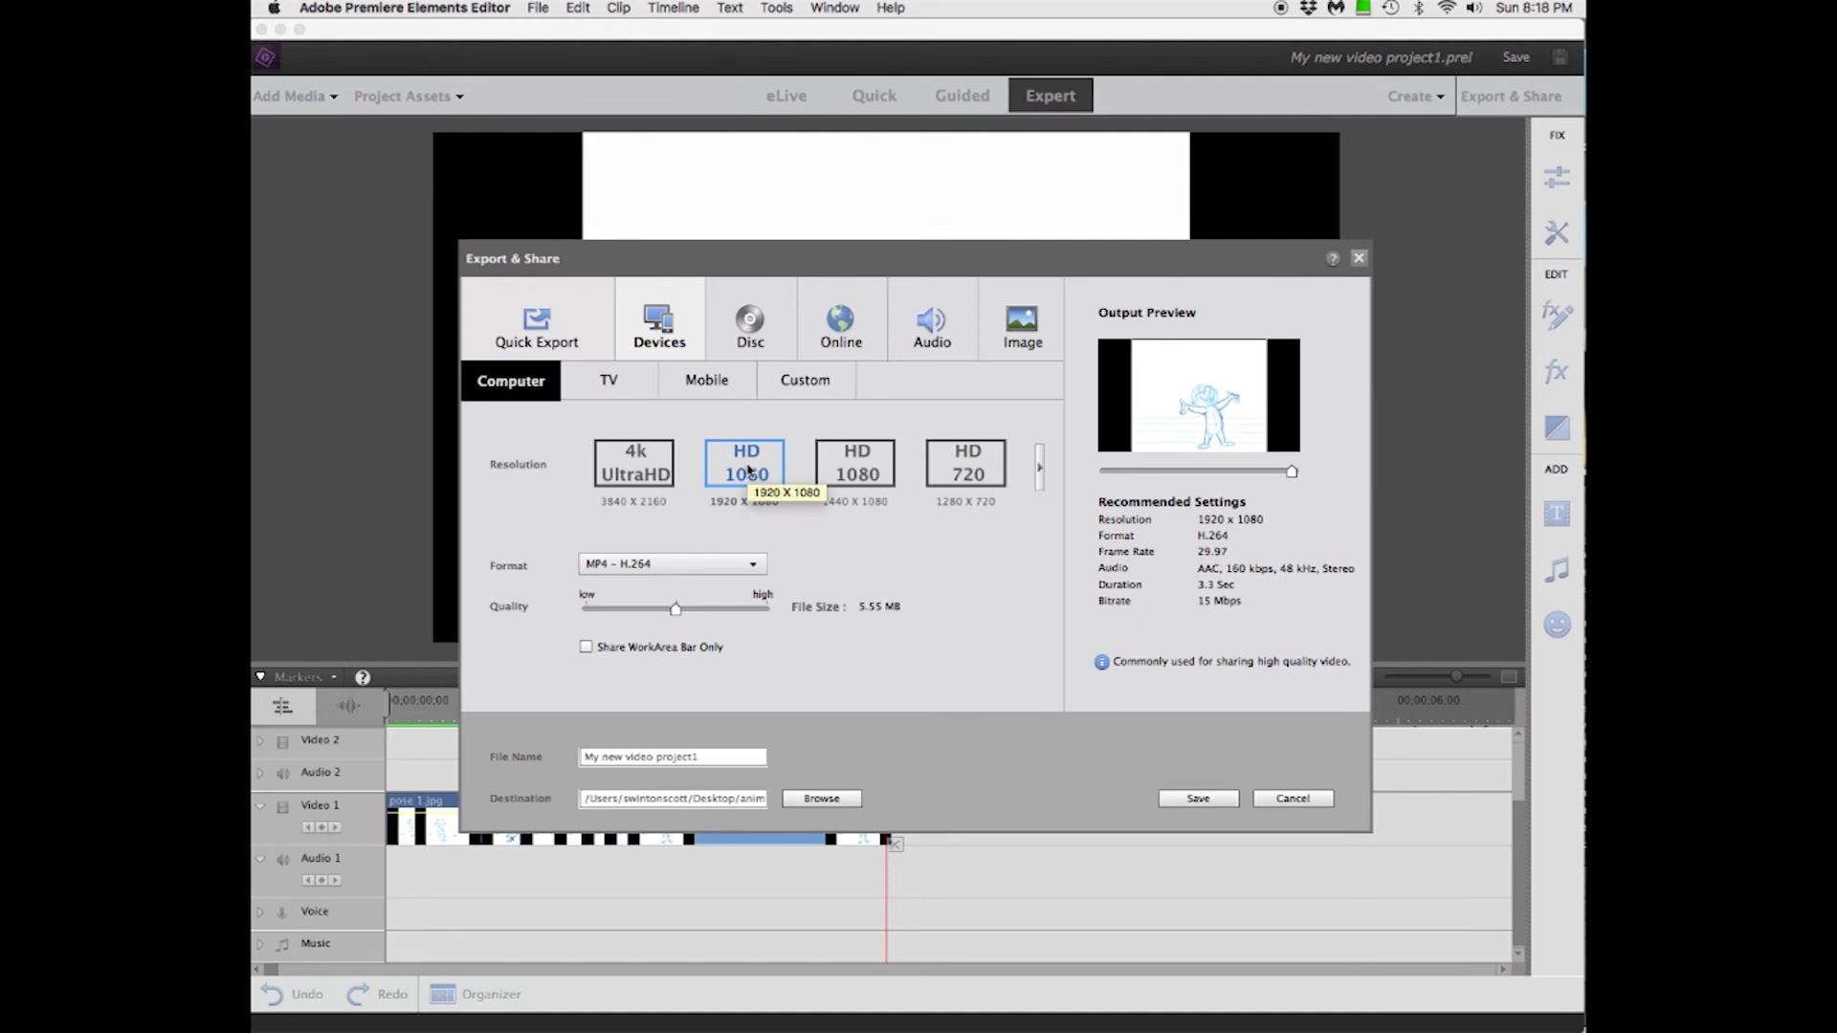
# Step: Set the export destination to Desktop > animation demos > lessons with audio > new jumping
pyautogui.click(821, 799)
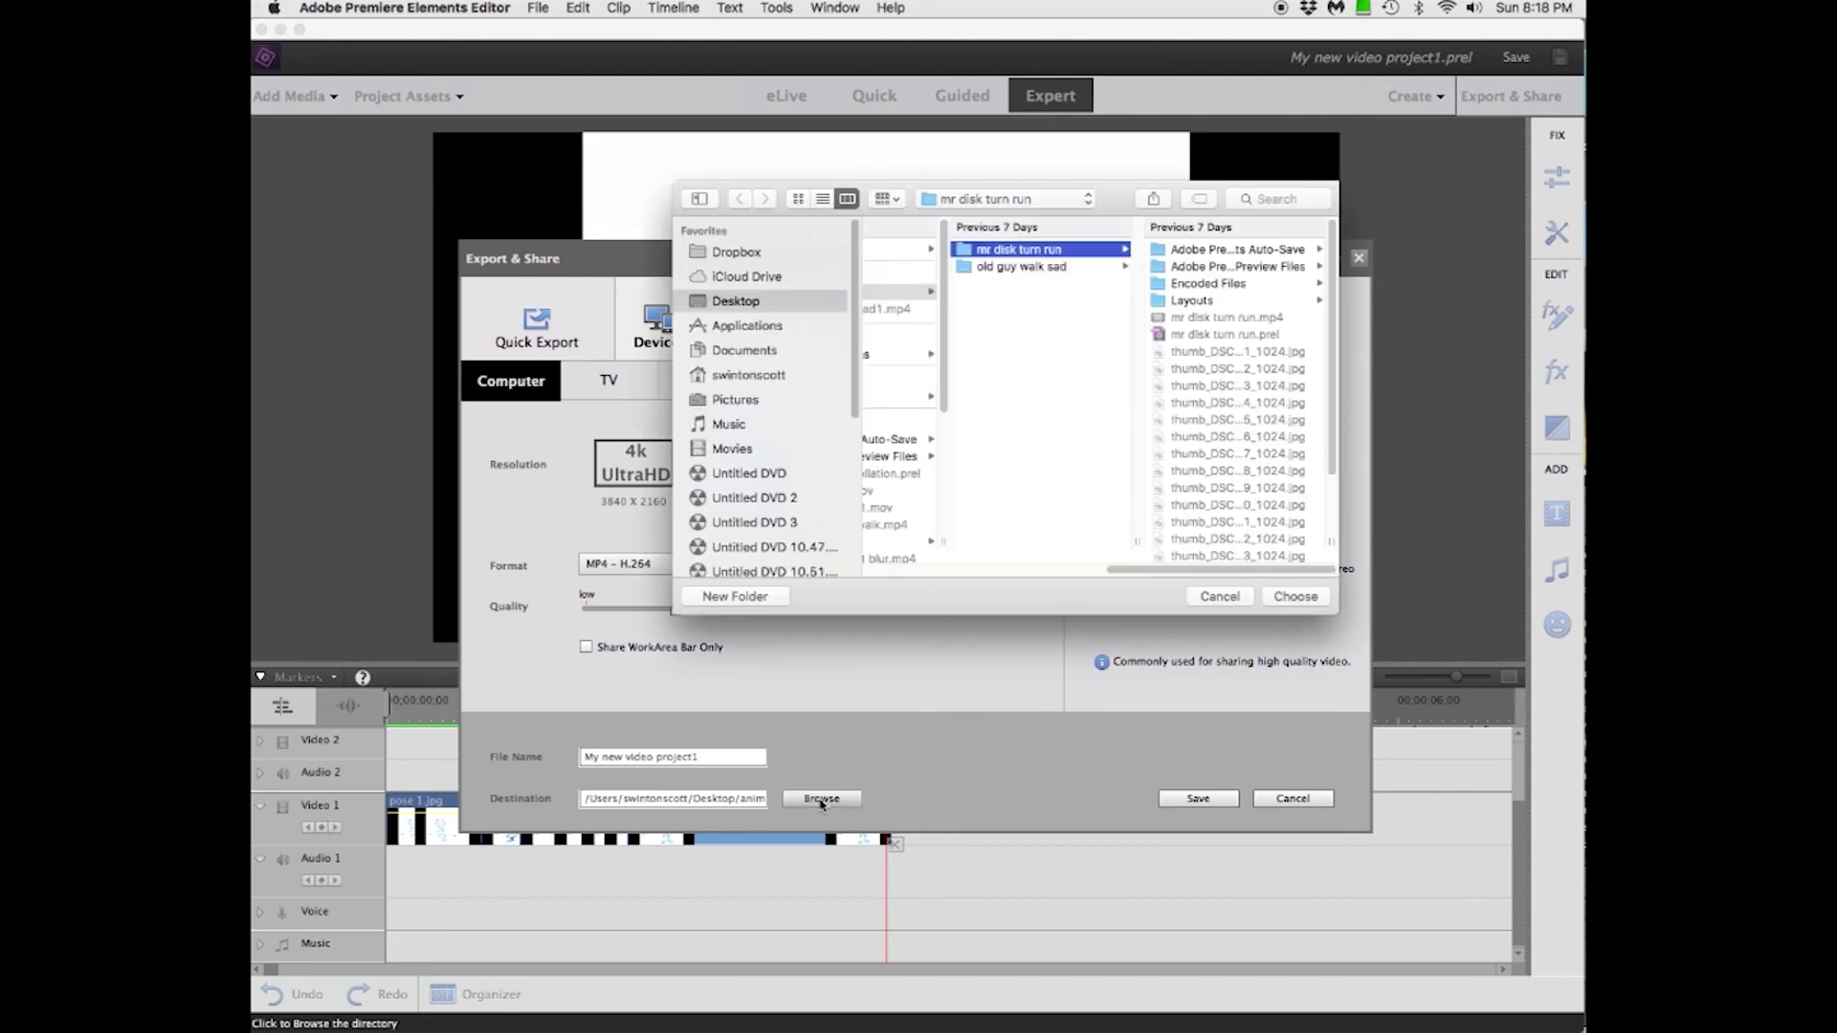
pyautogui.moveTo(1145, 573)
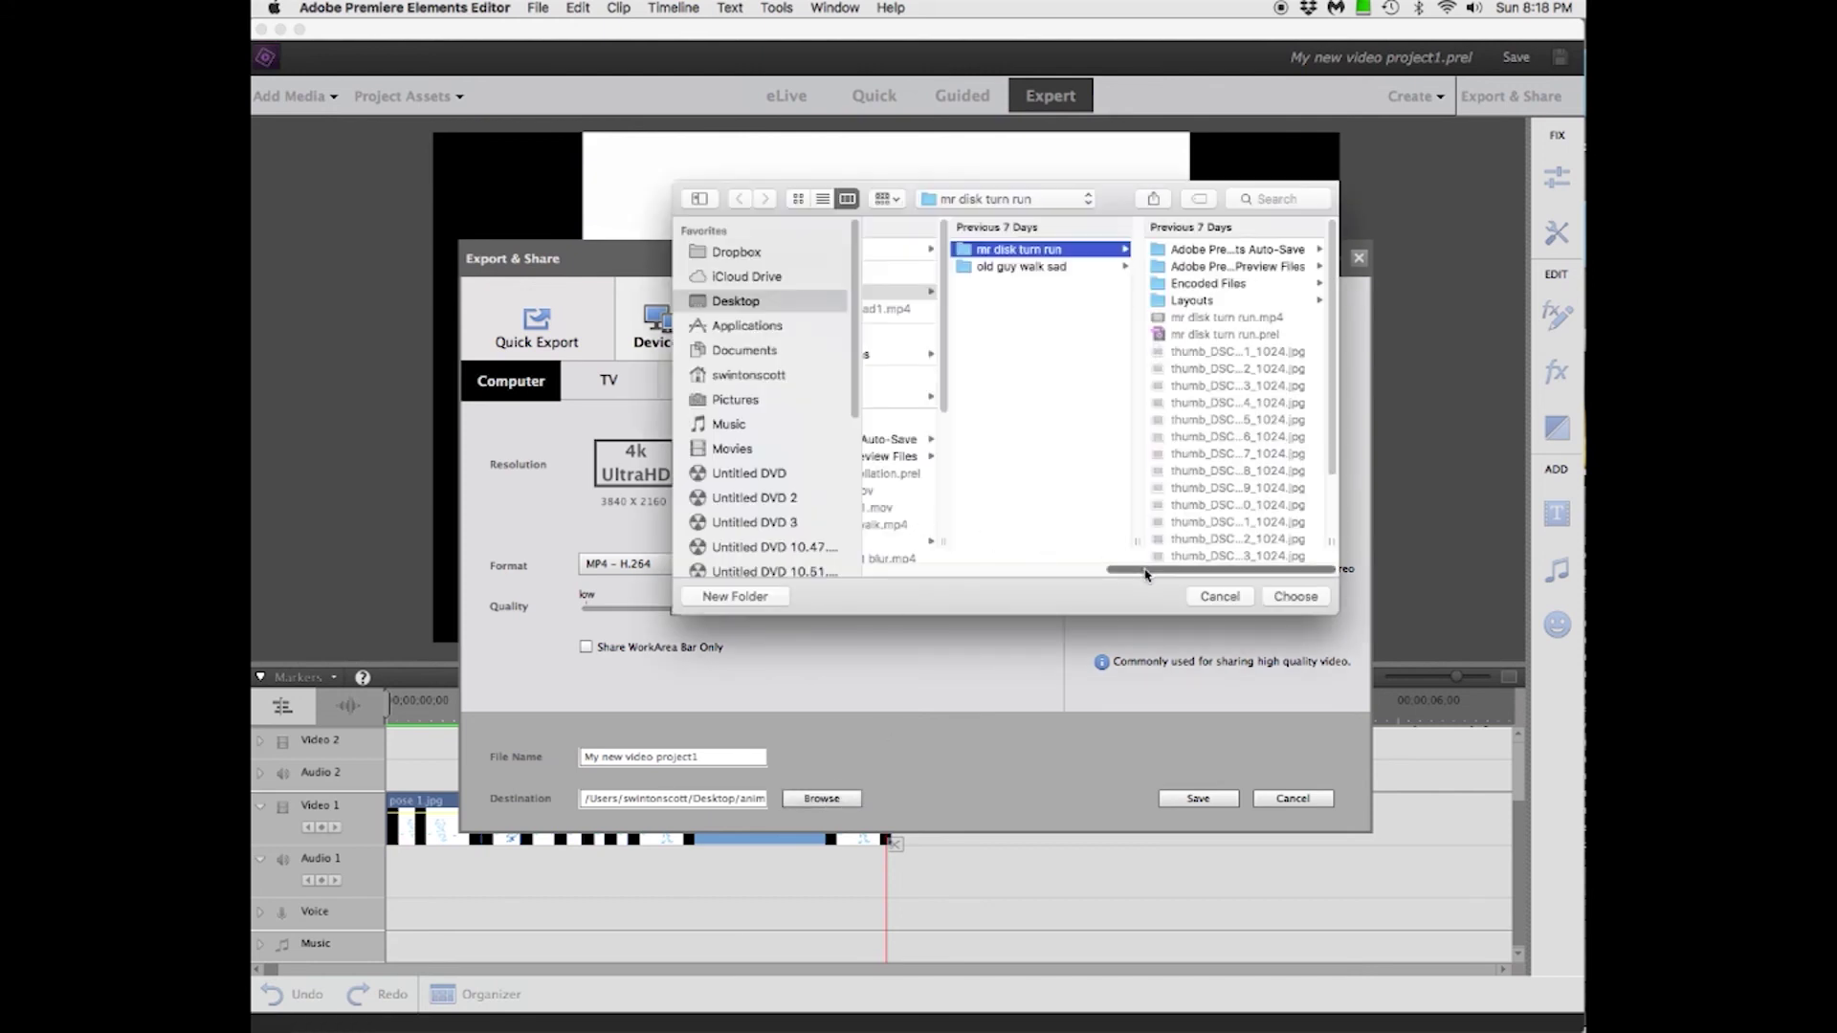
pyautogui.moveTo(1145, 575); pyautogui.dragTo(1001, 575)
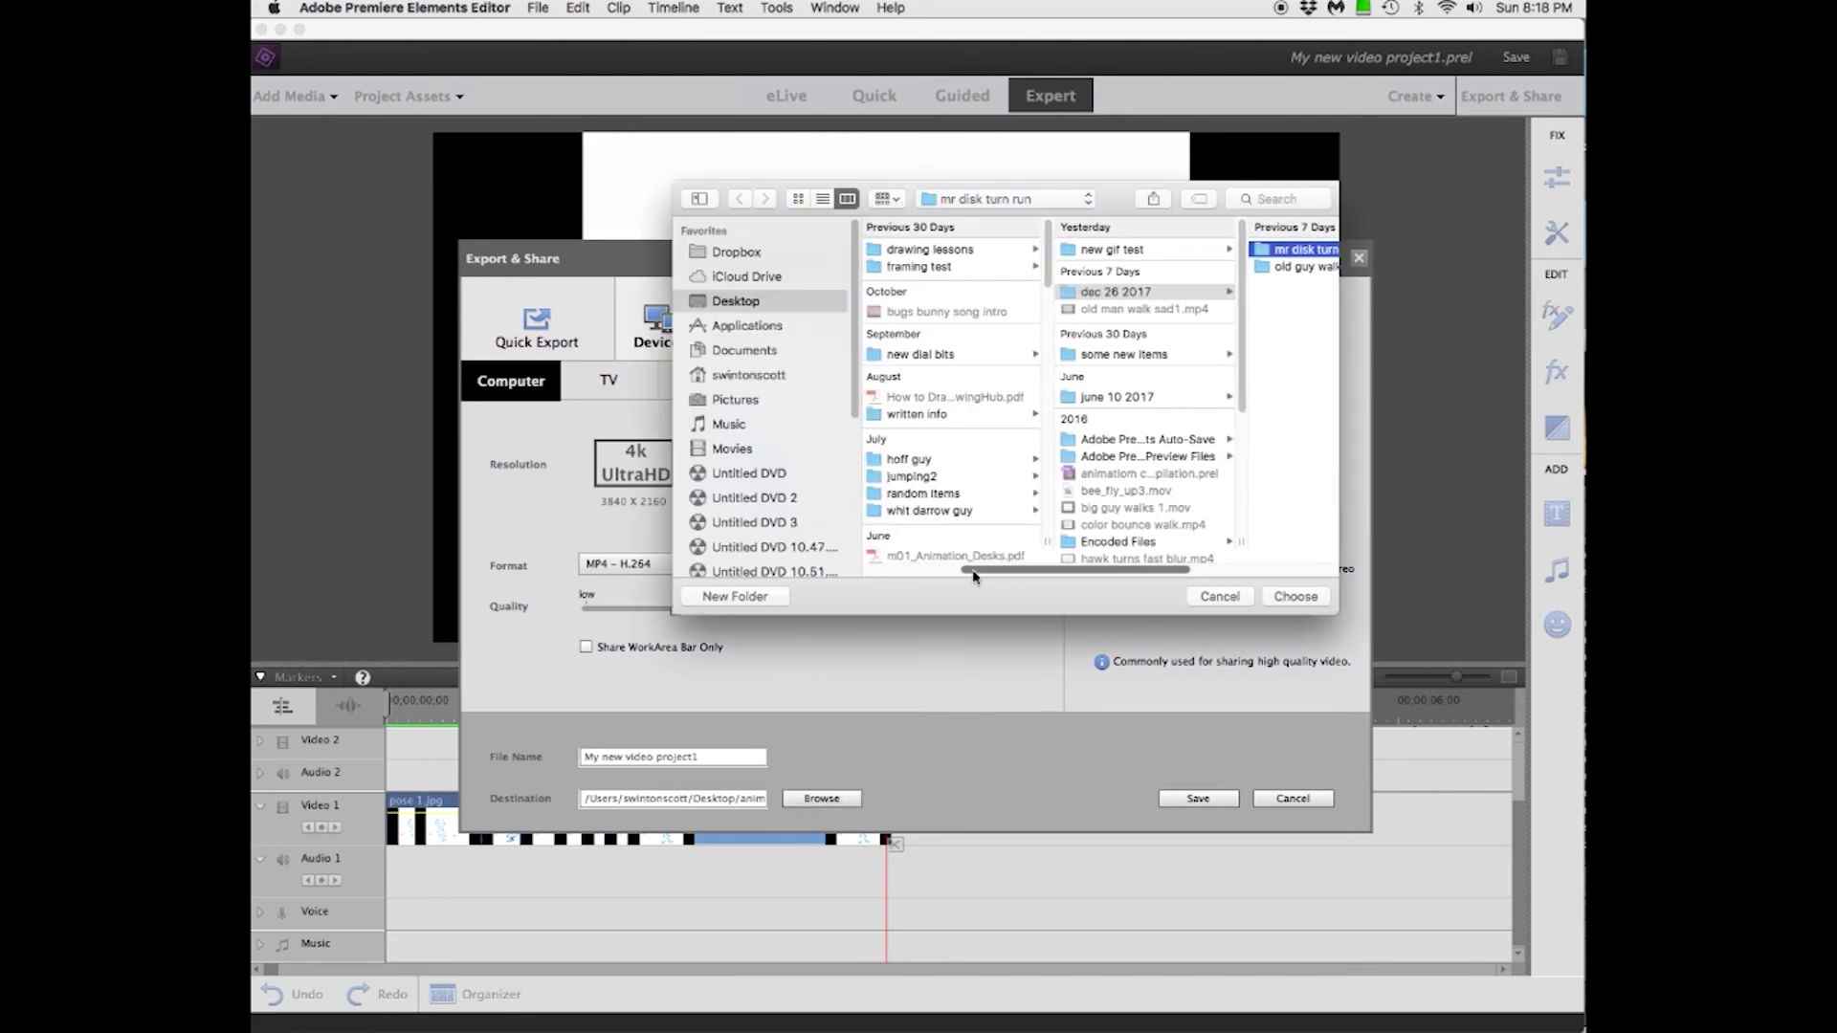
pyautogui.moveTo(1000, 575); pyautogui.dragTo(862, 575)
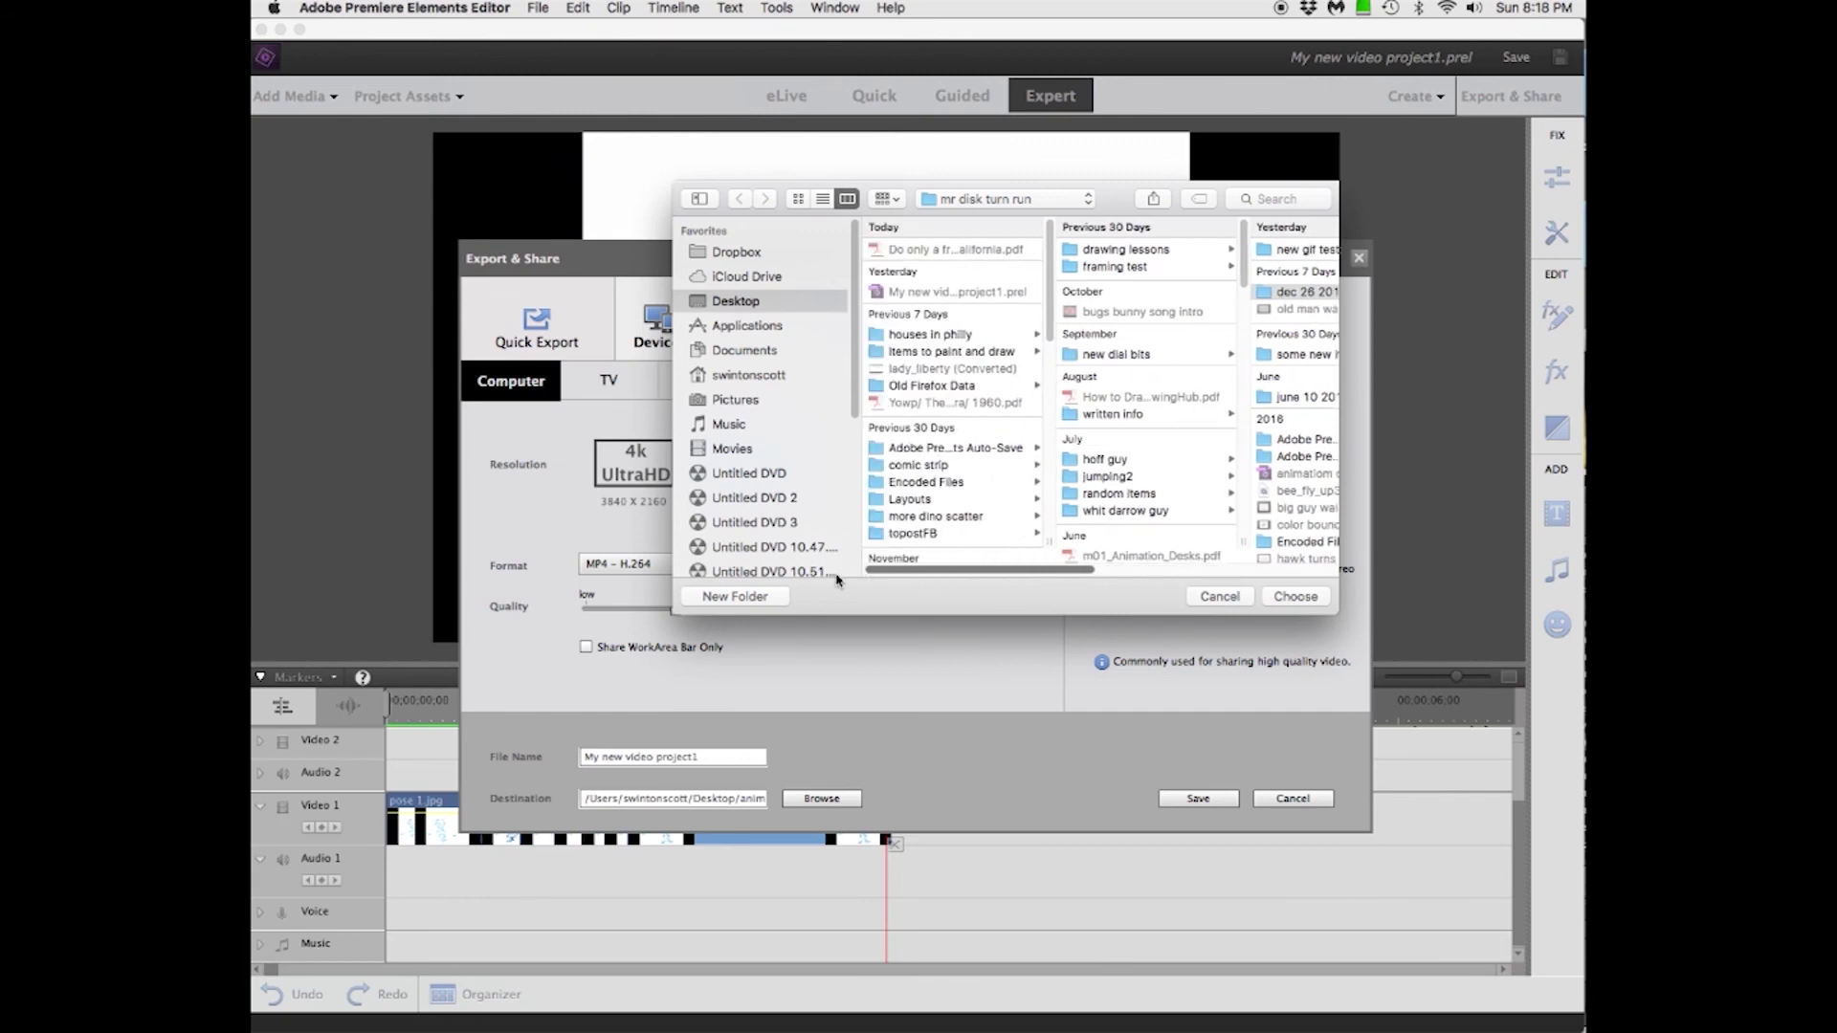
pyautogui.click(750, 304)
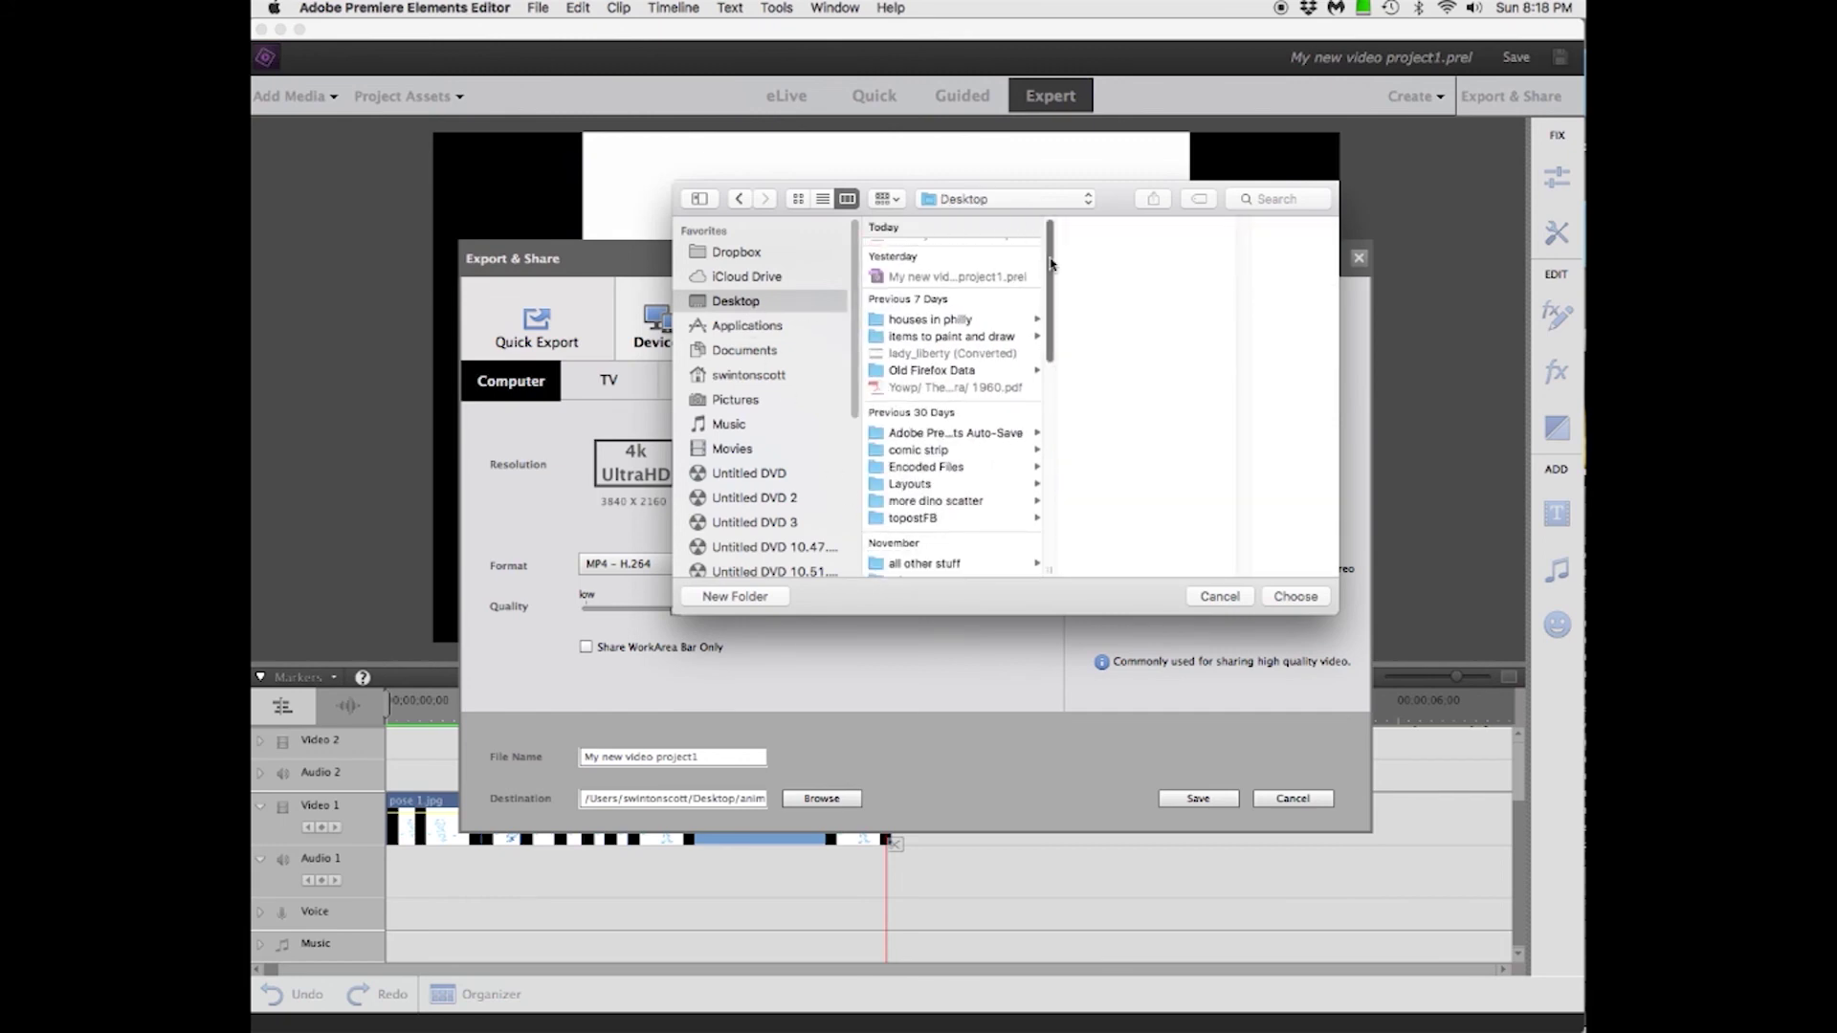
pyautogui.moveTo(1050, 262); pyautogui.dragTo(1066, 501)
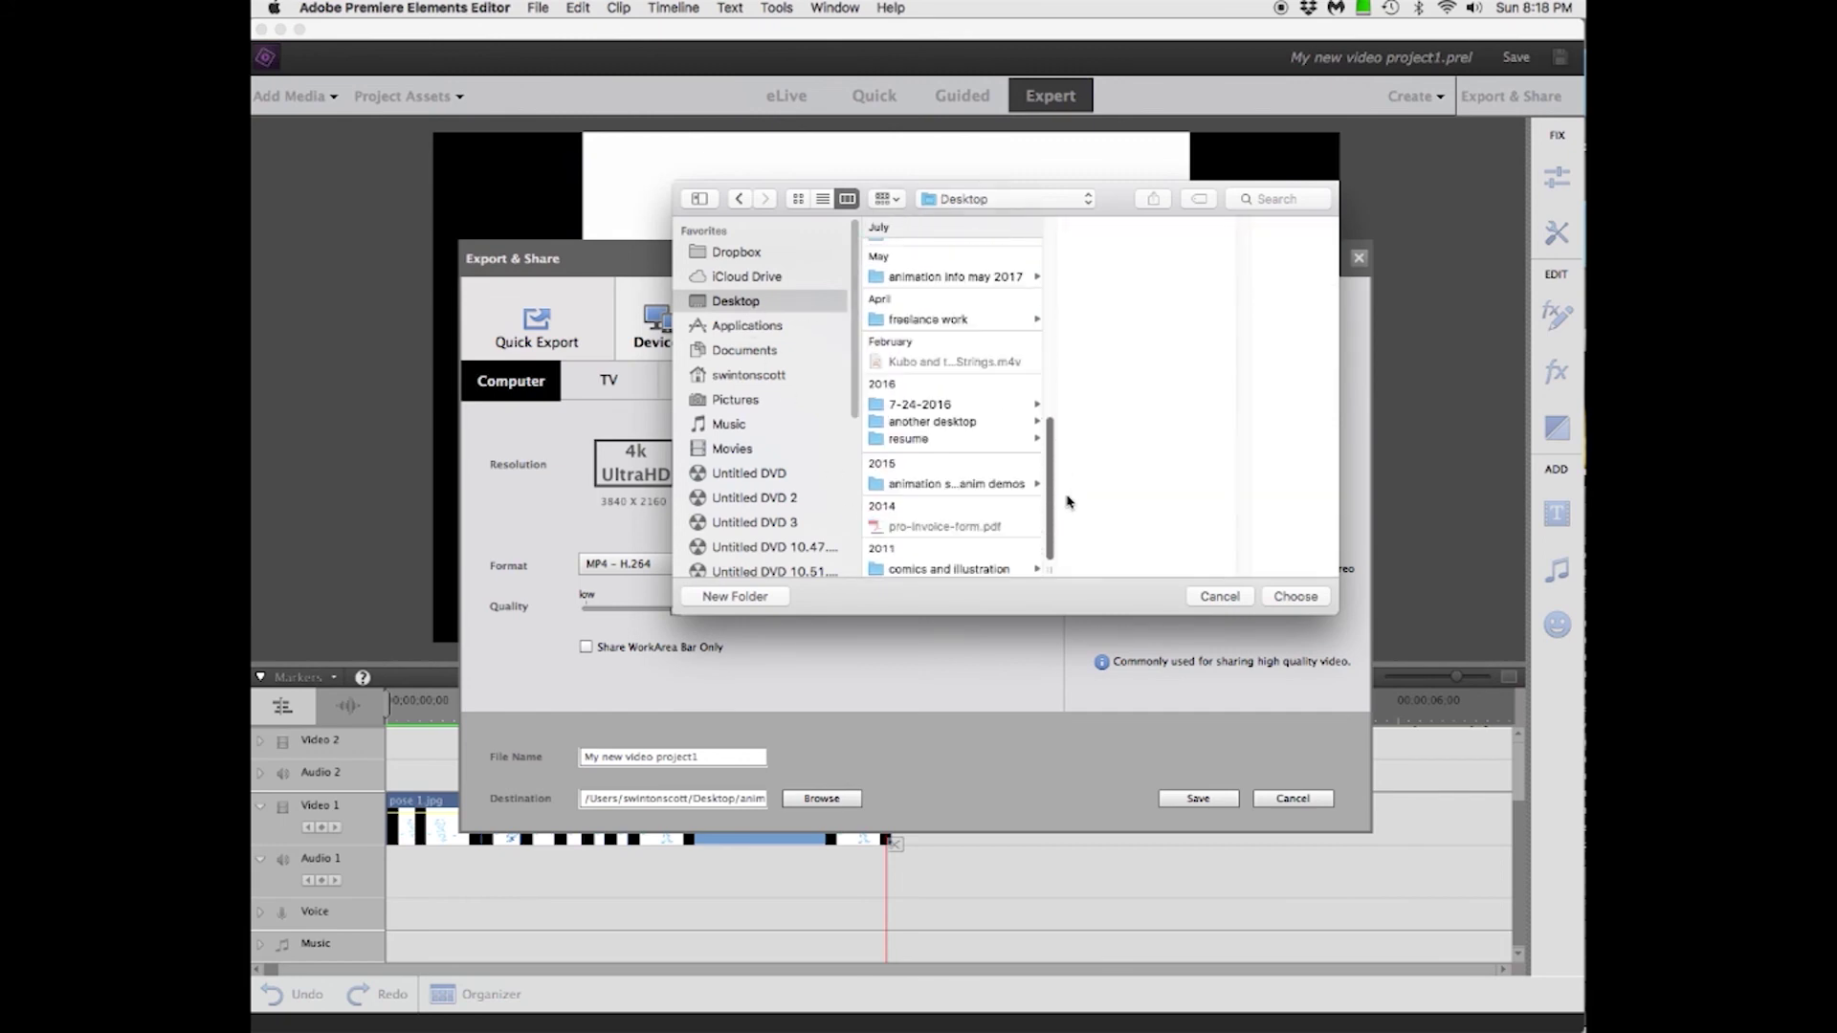
pyautogui.click(939, 483)
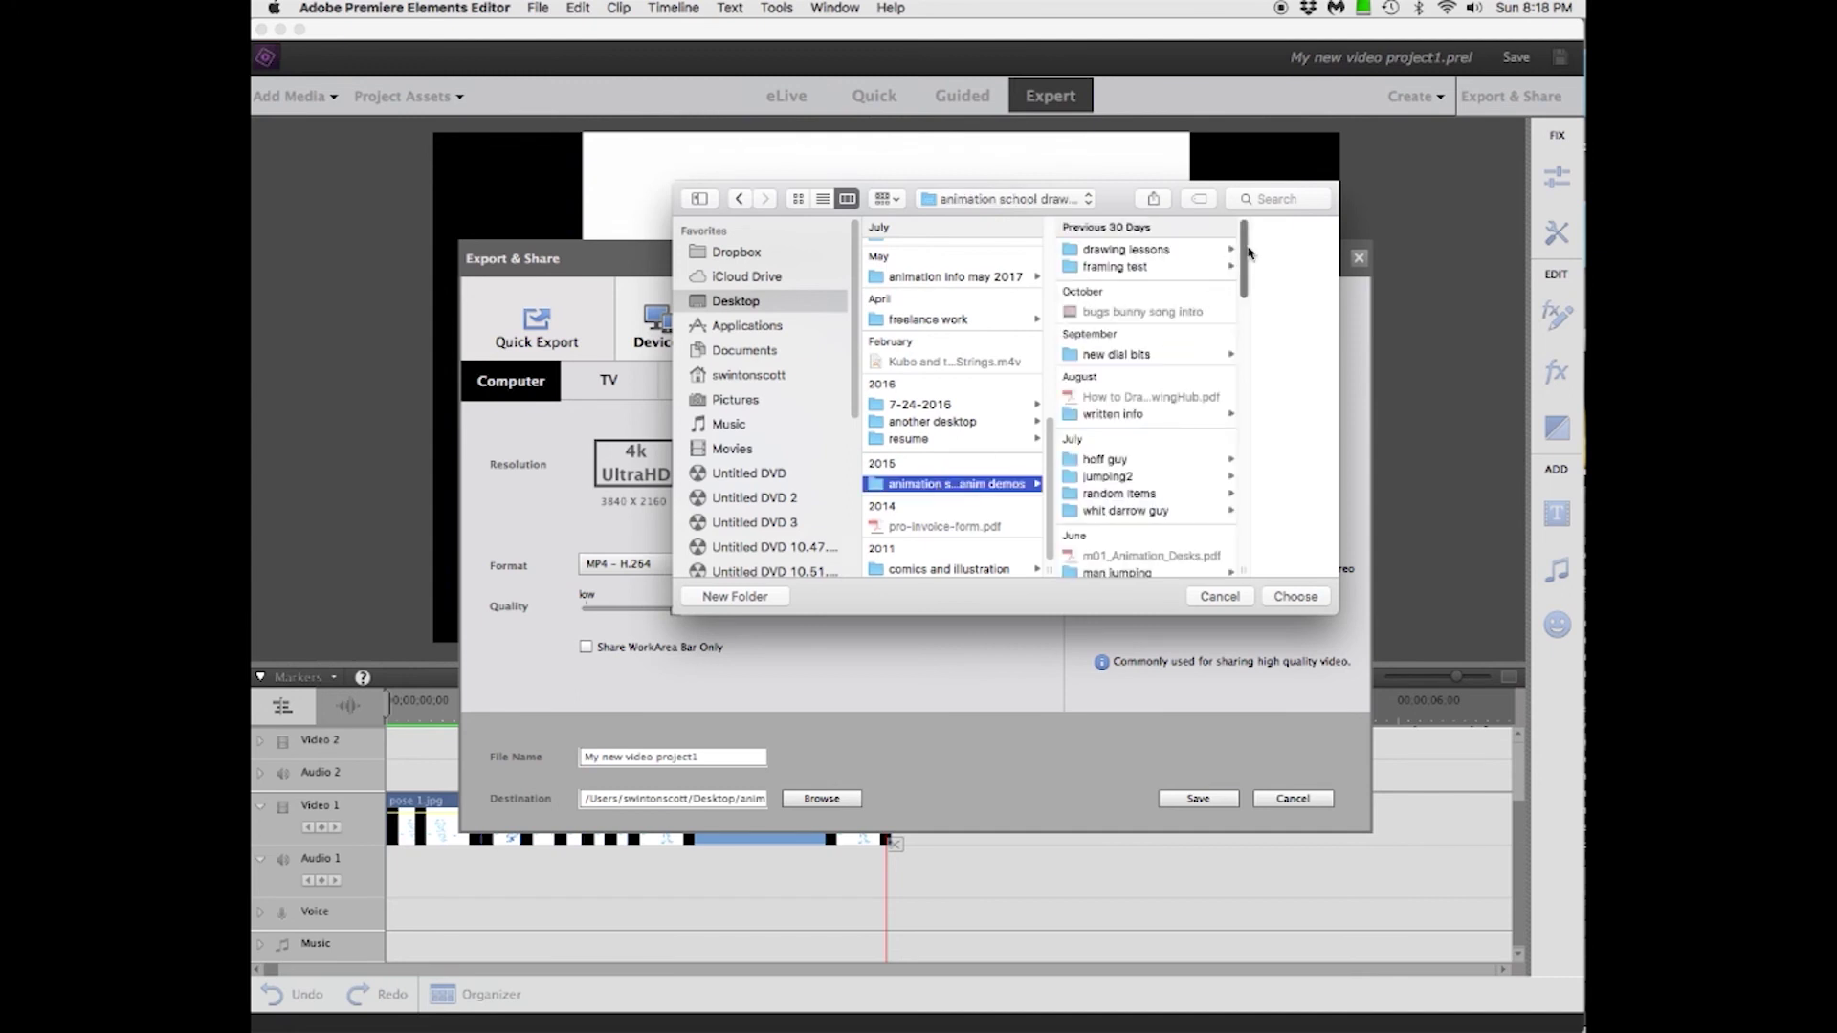
pyautogui.moveTo(1243, 254); pyautogui.dragTo(1243, 332)
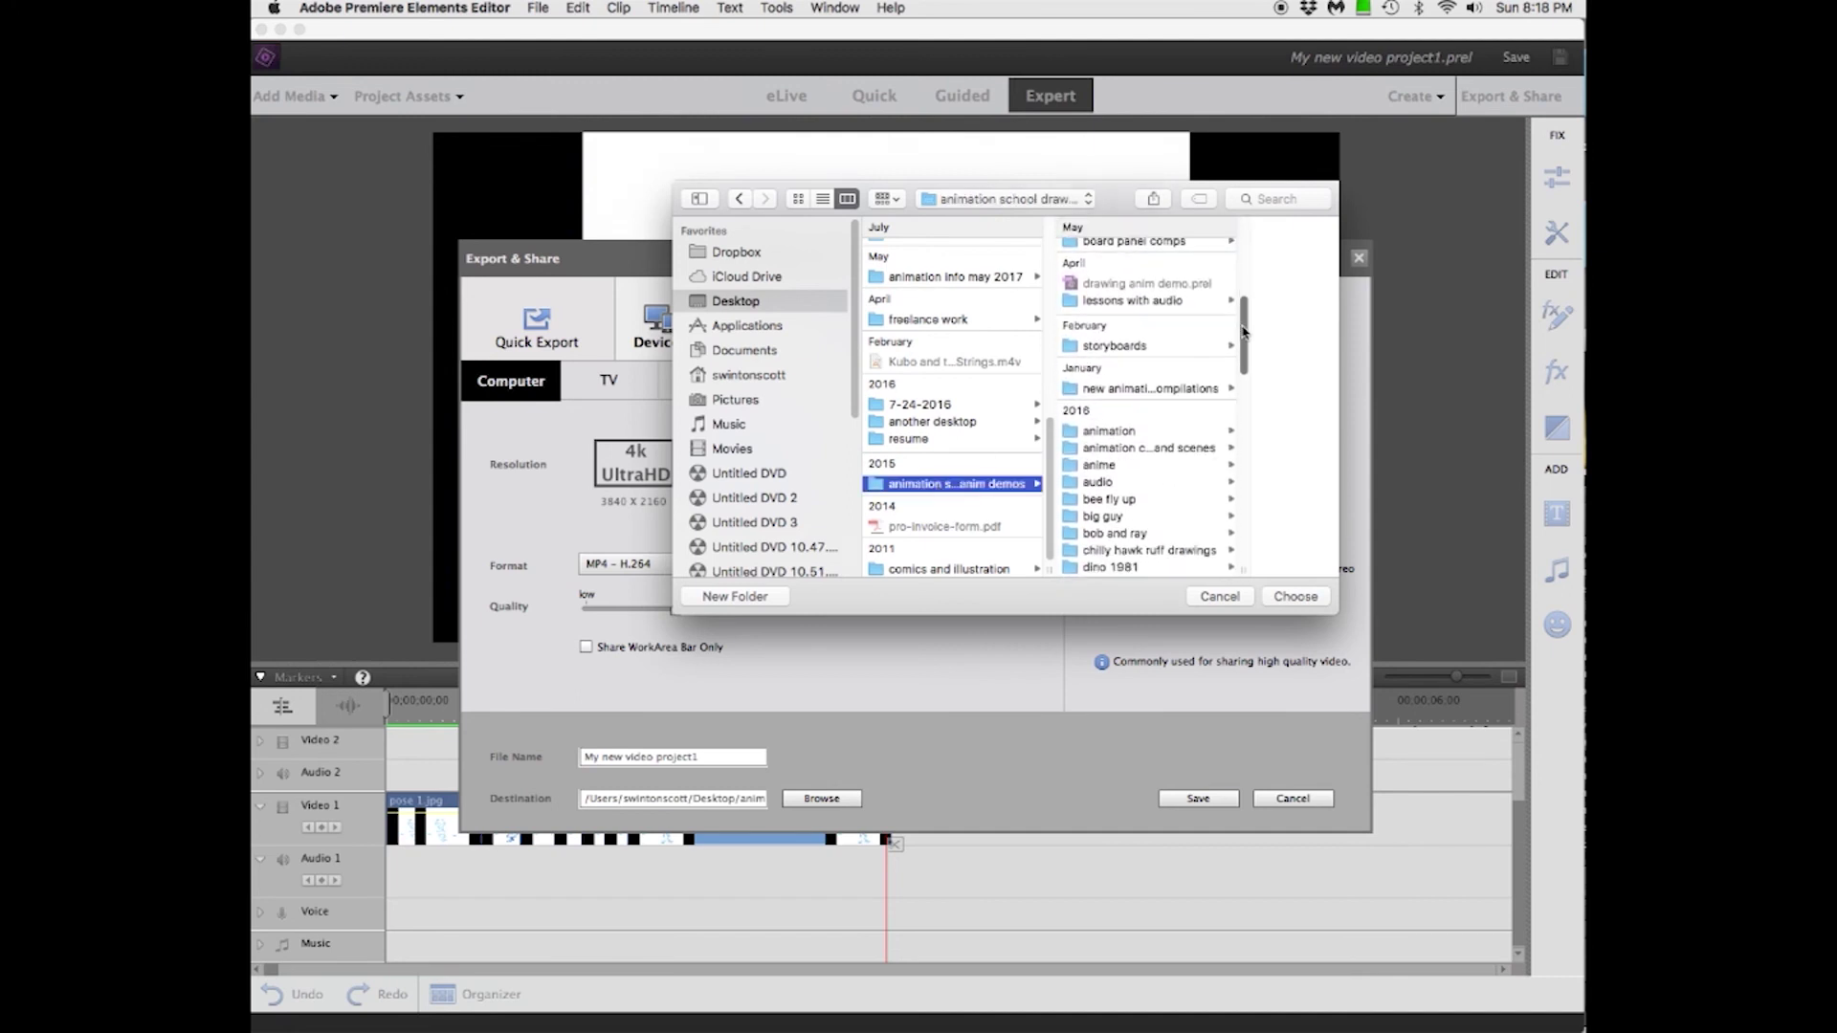
pyautogui.click(1127, 303)
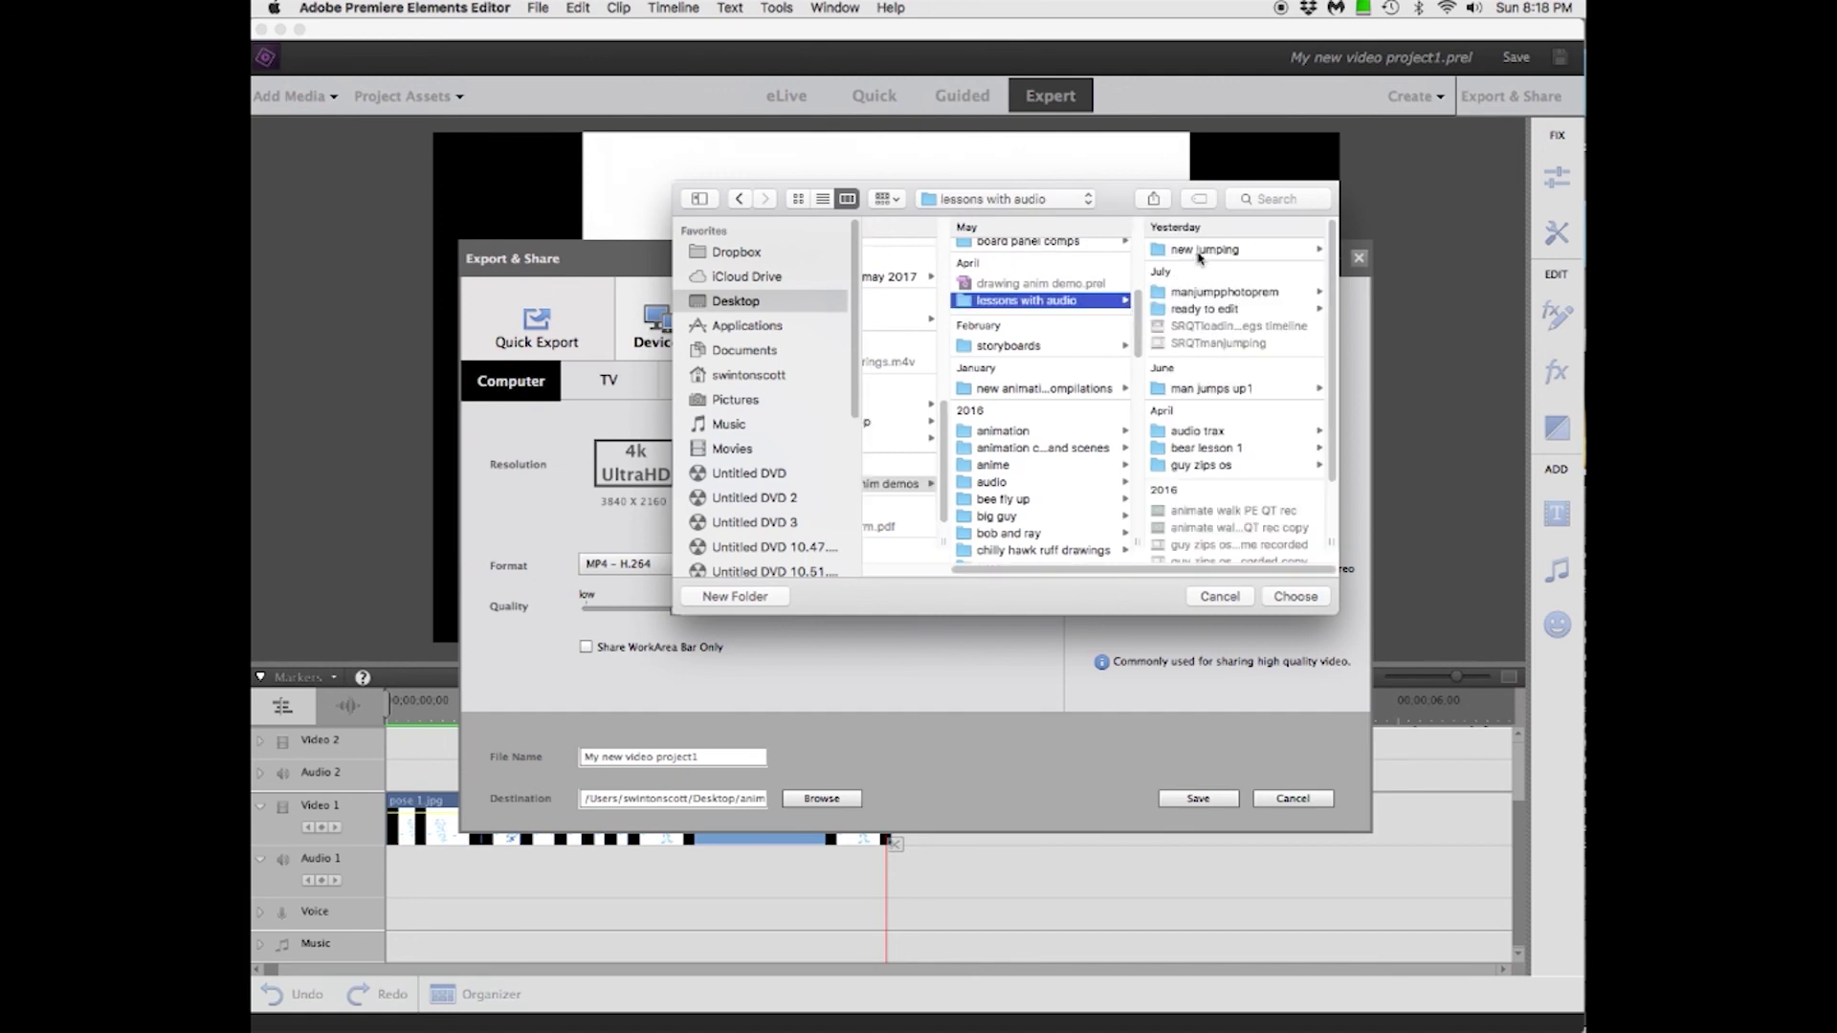
pyautogui.click(1200, 251)
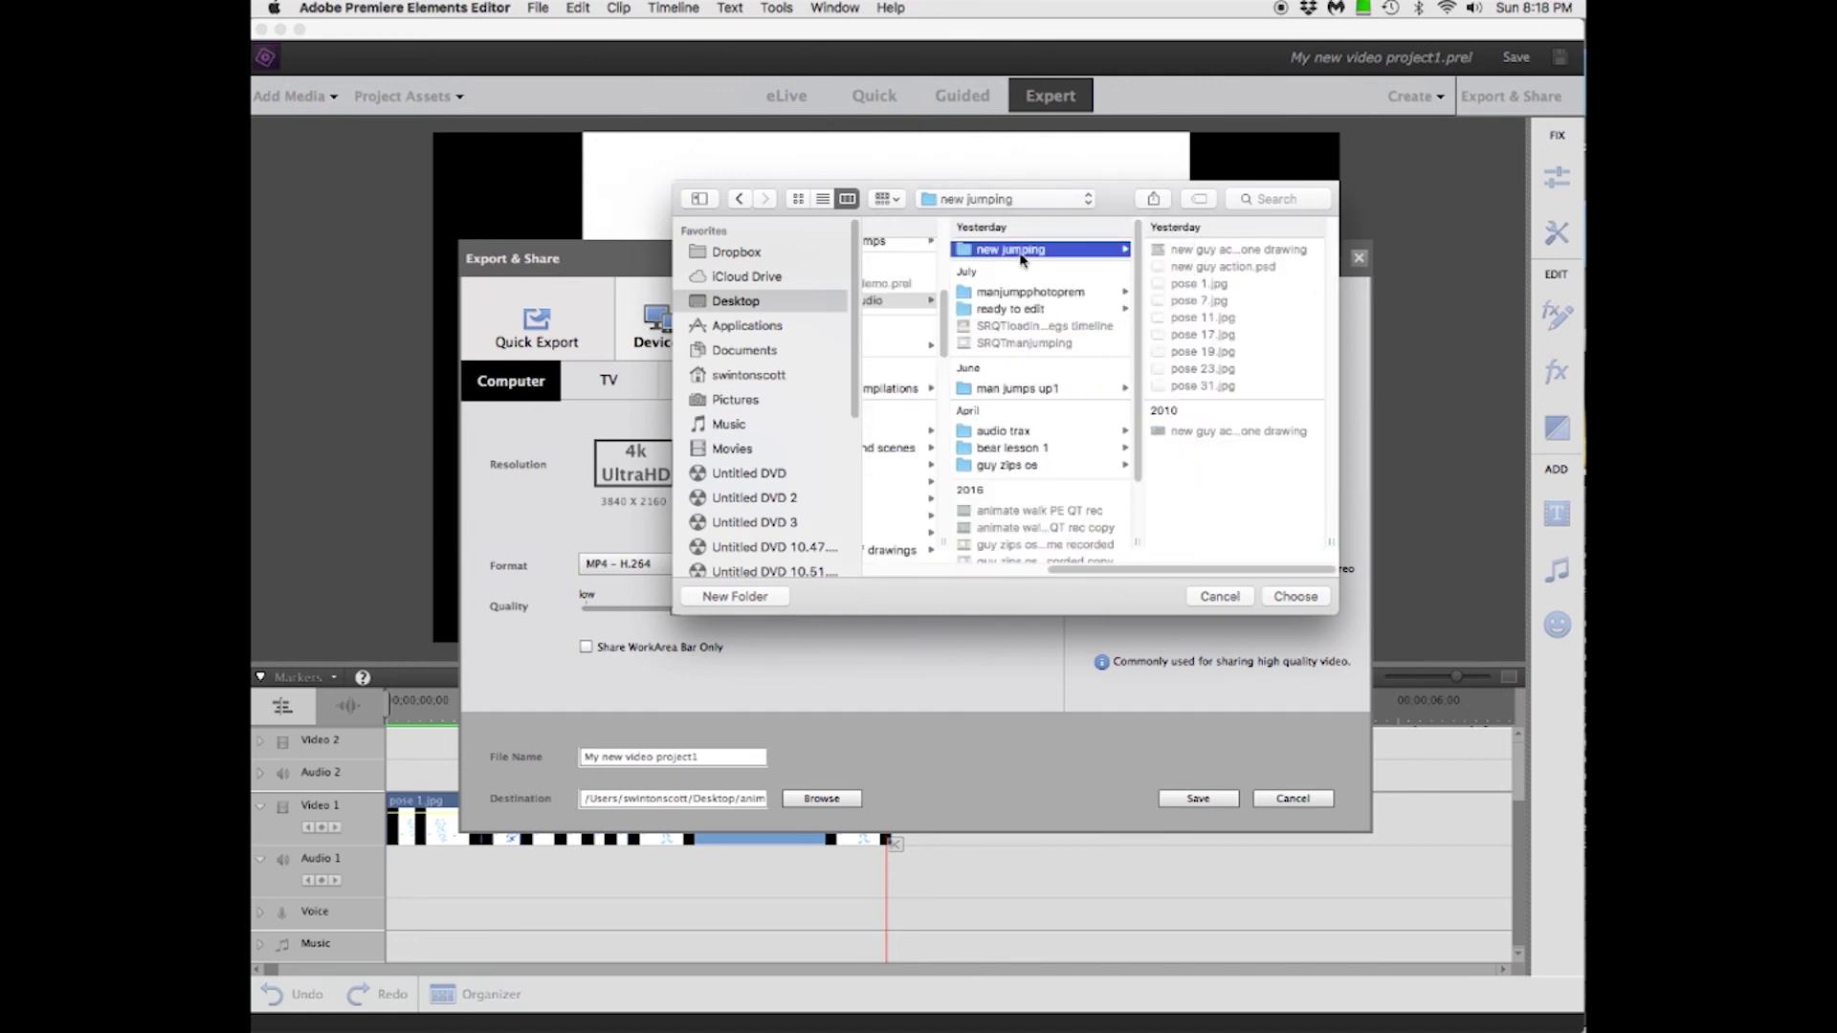
pyautogui.click(1293, 596)
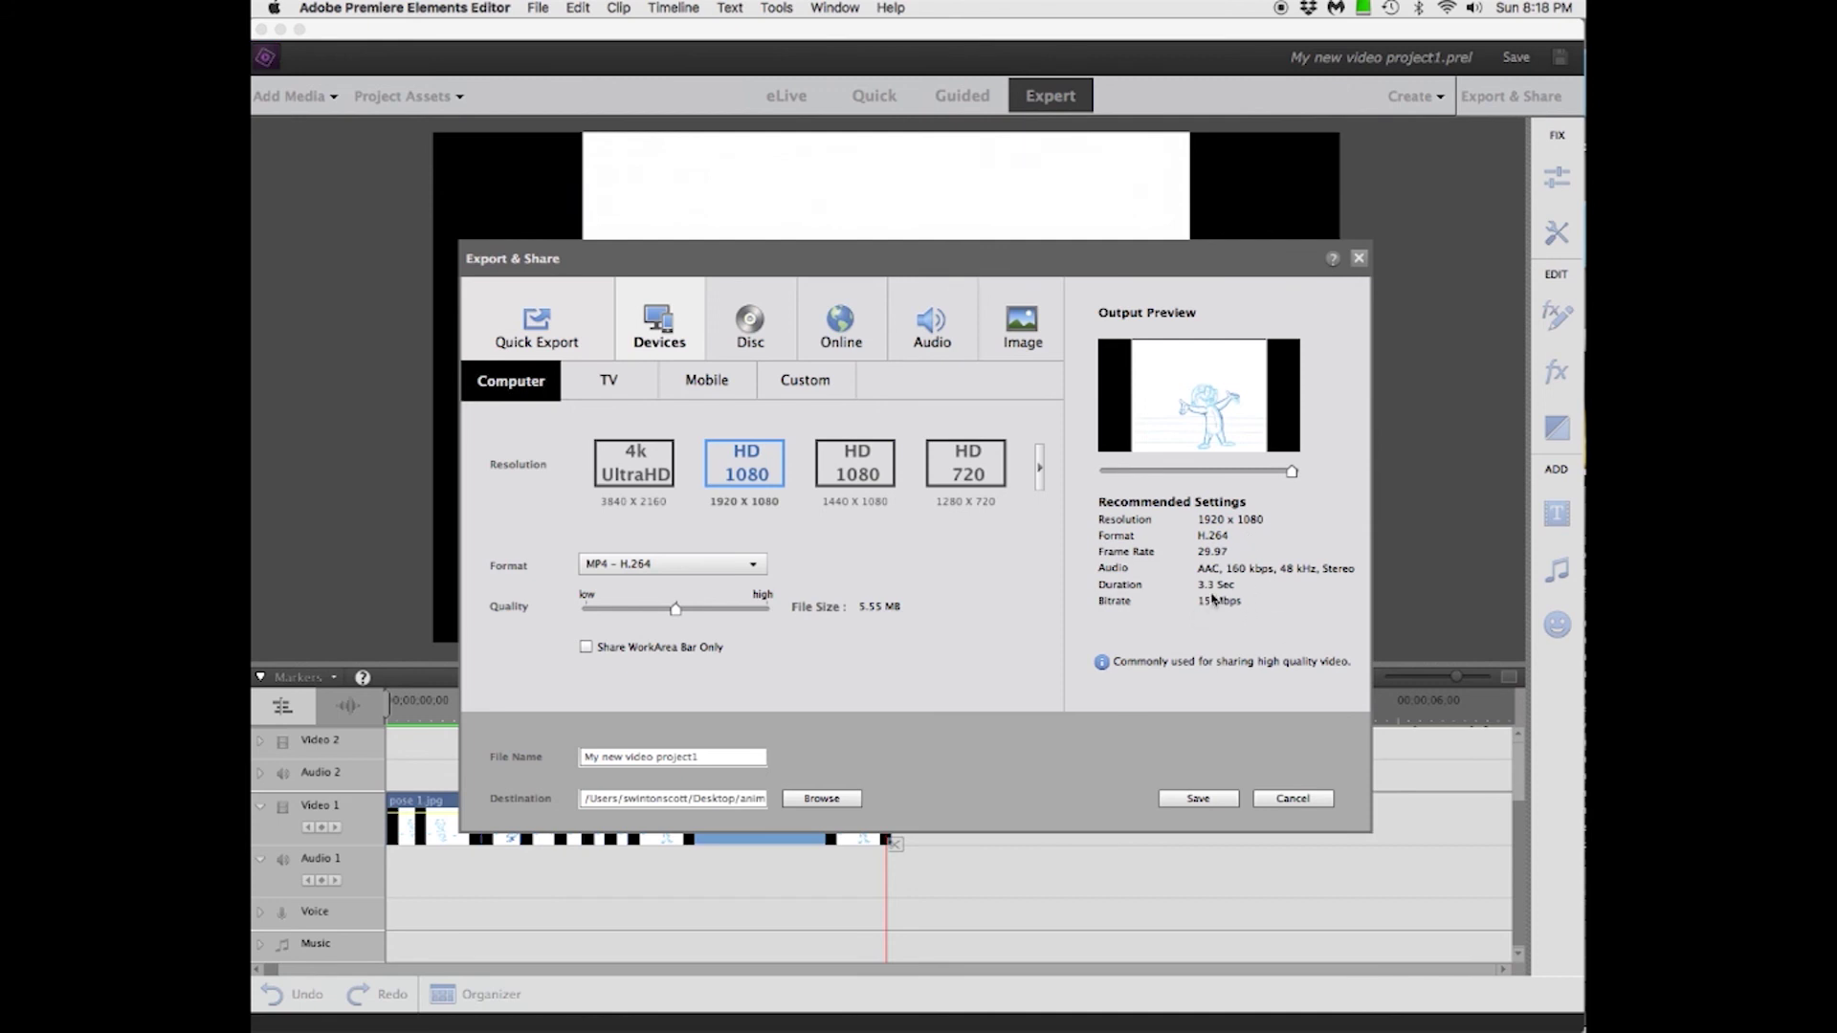
# Step: Save the MP4 without audio, then show My new video project1.mp4 in its folder
pyautogui.click(1196, 800)
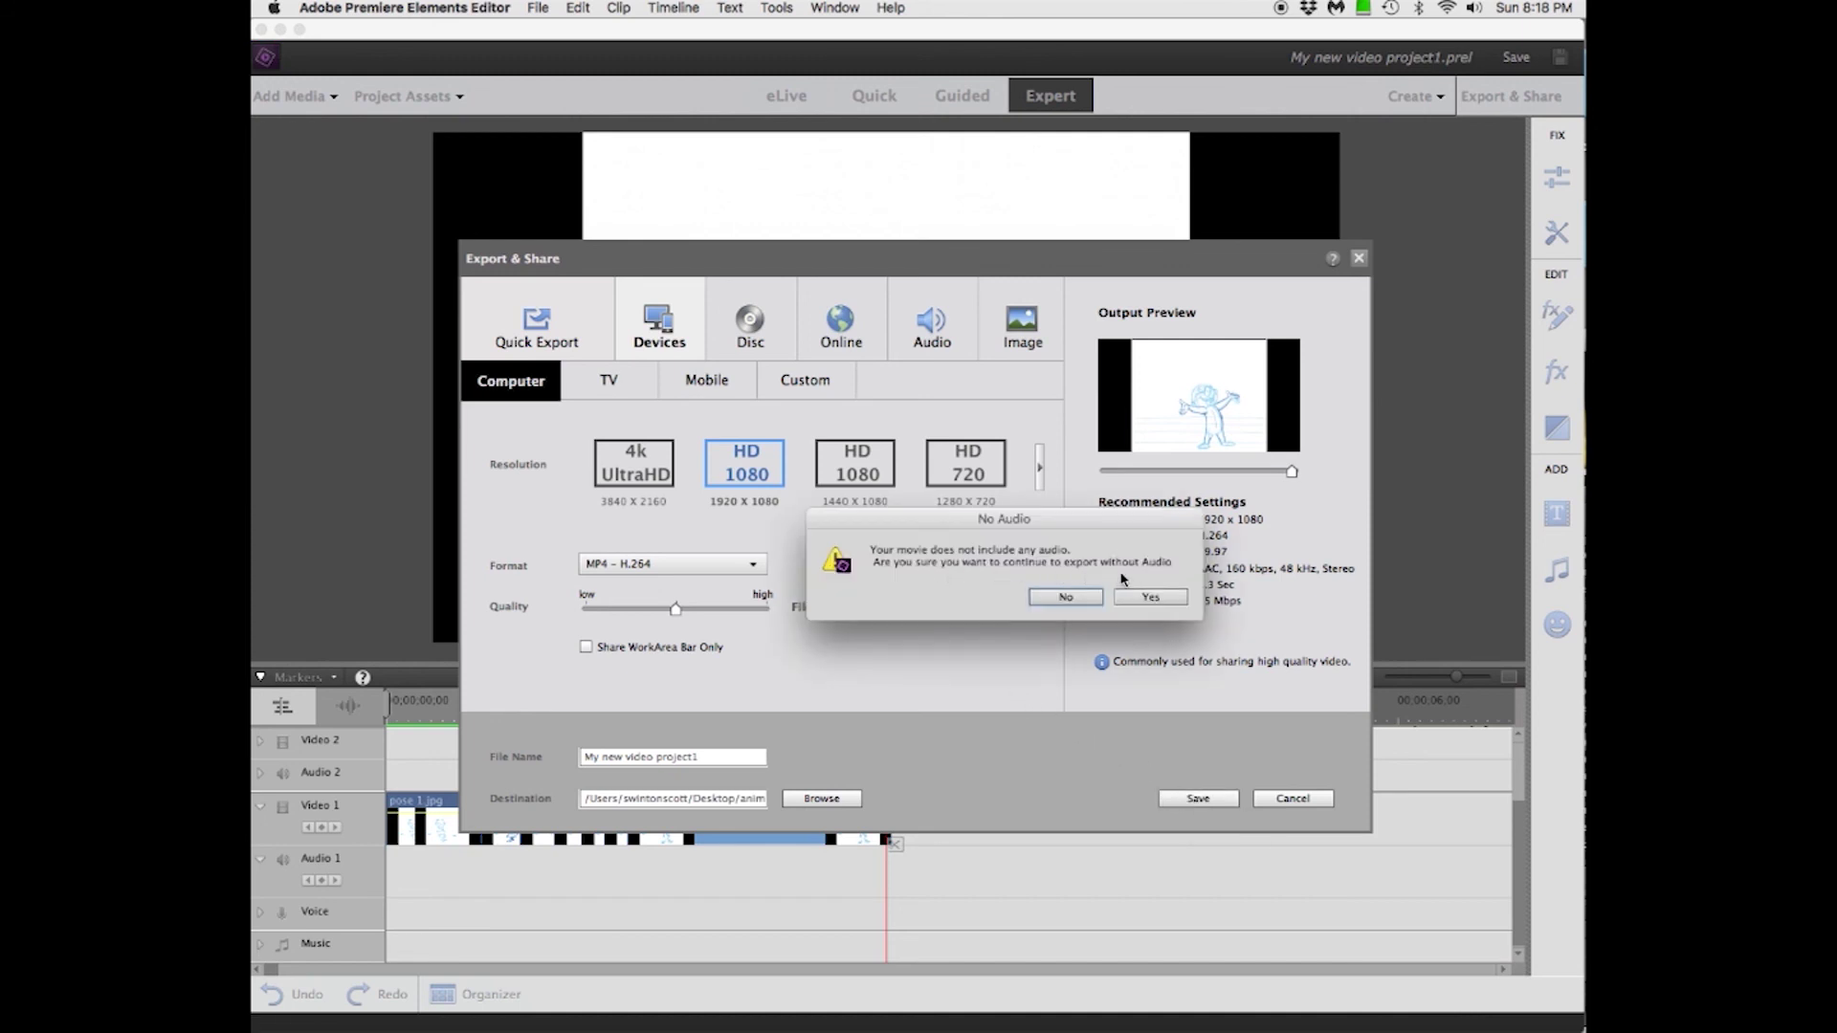
pyautogui.click(1147, 596)
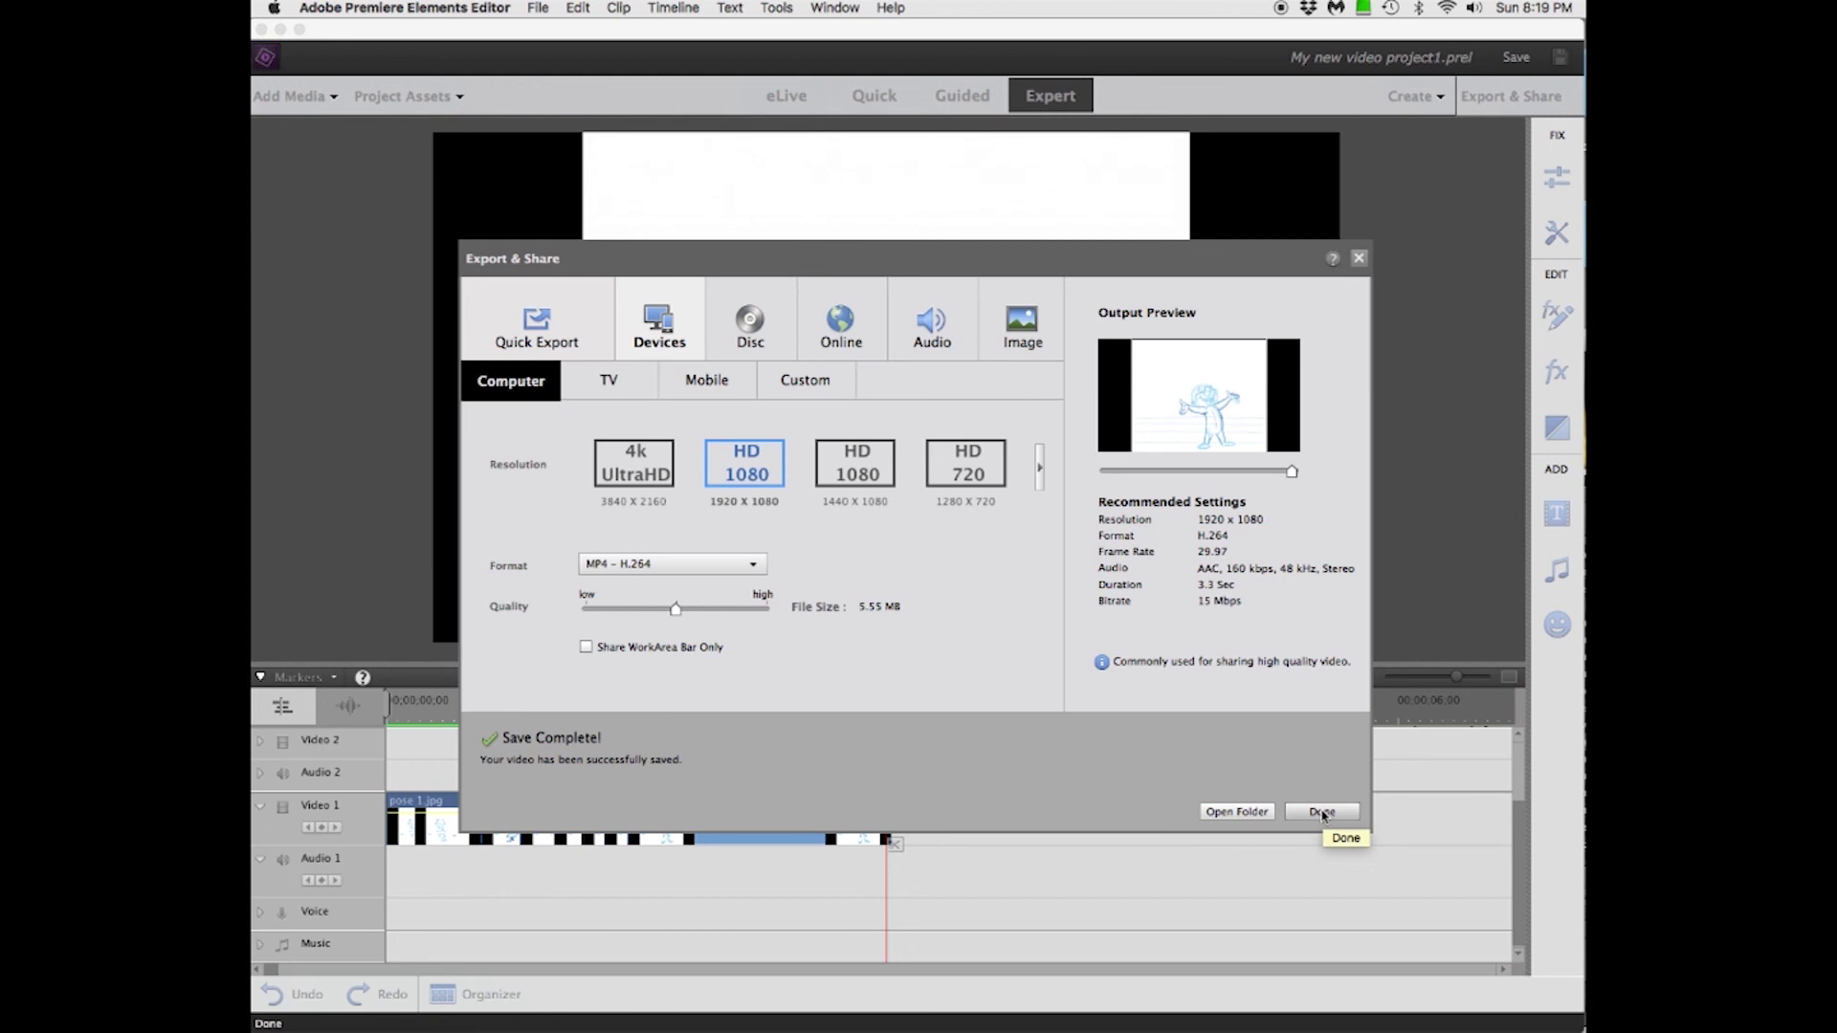
pyautogui.click(1242, 812)
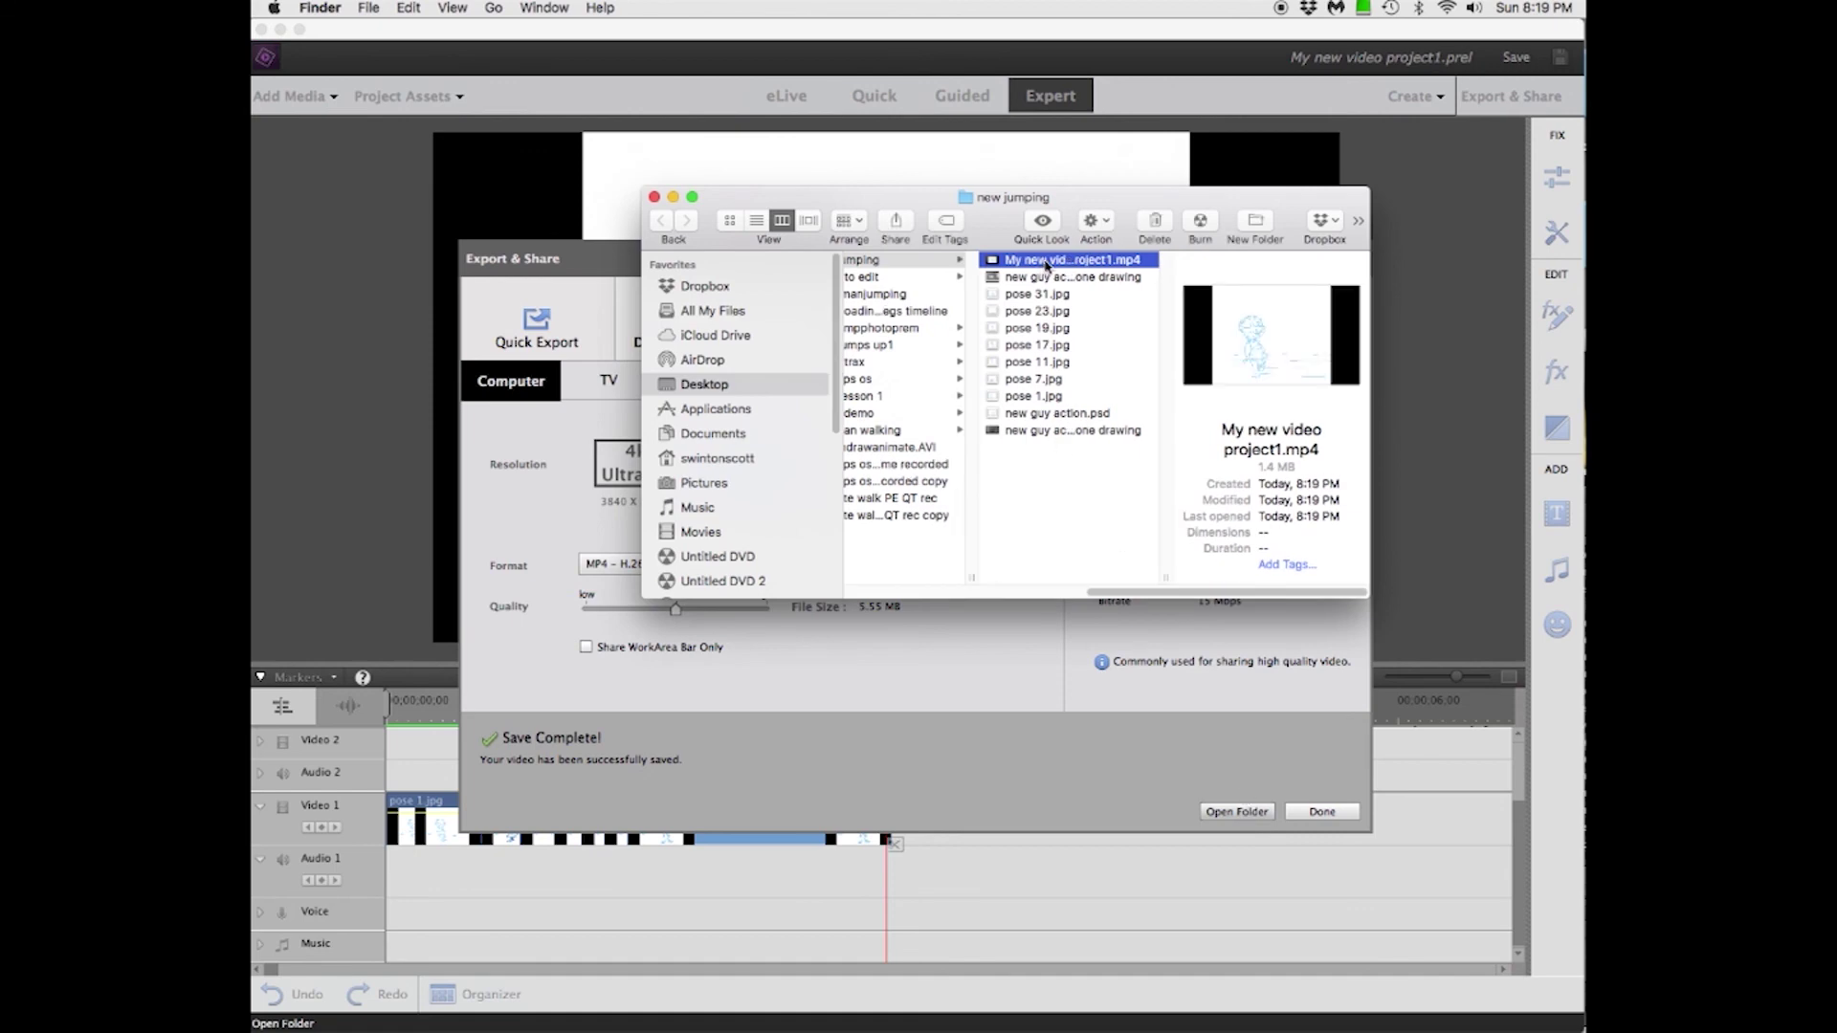
# Step: Play and pause the My new video project1.mp4 preview, then close the new jumping window
pyautogui.moveTo(1271, 334)
pyautogui.click(1272, 334)
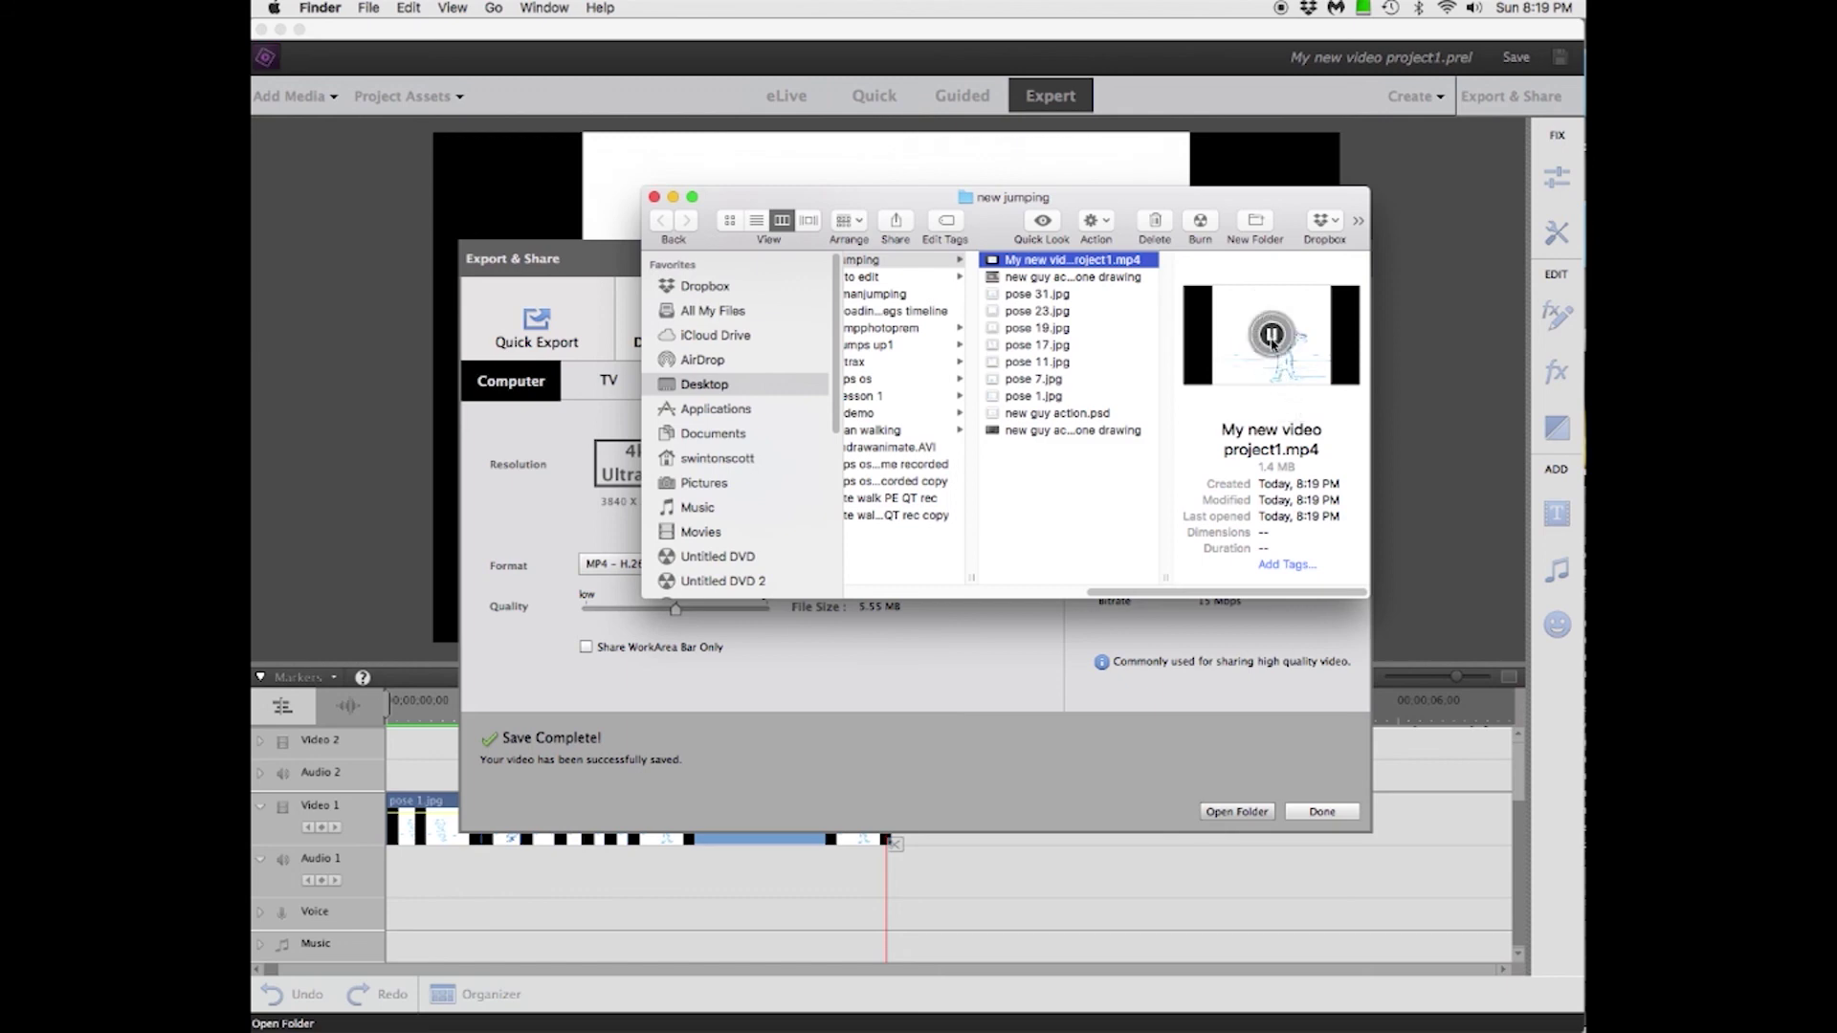
pyautogui.click(1270, 338)
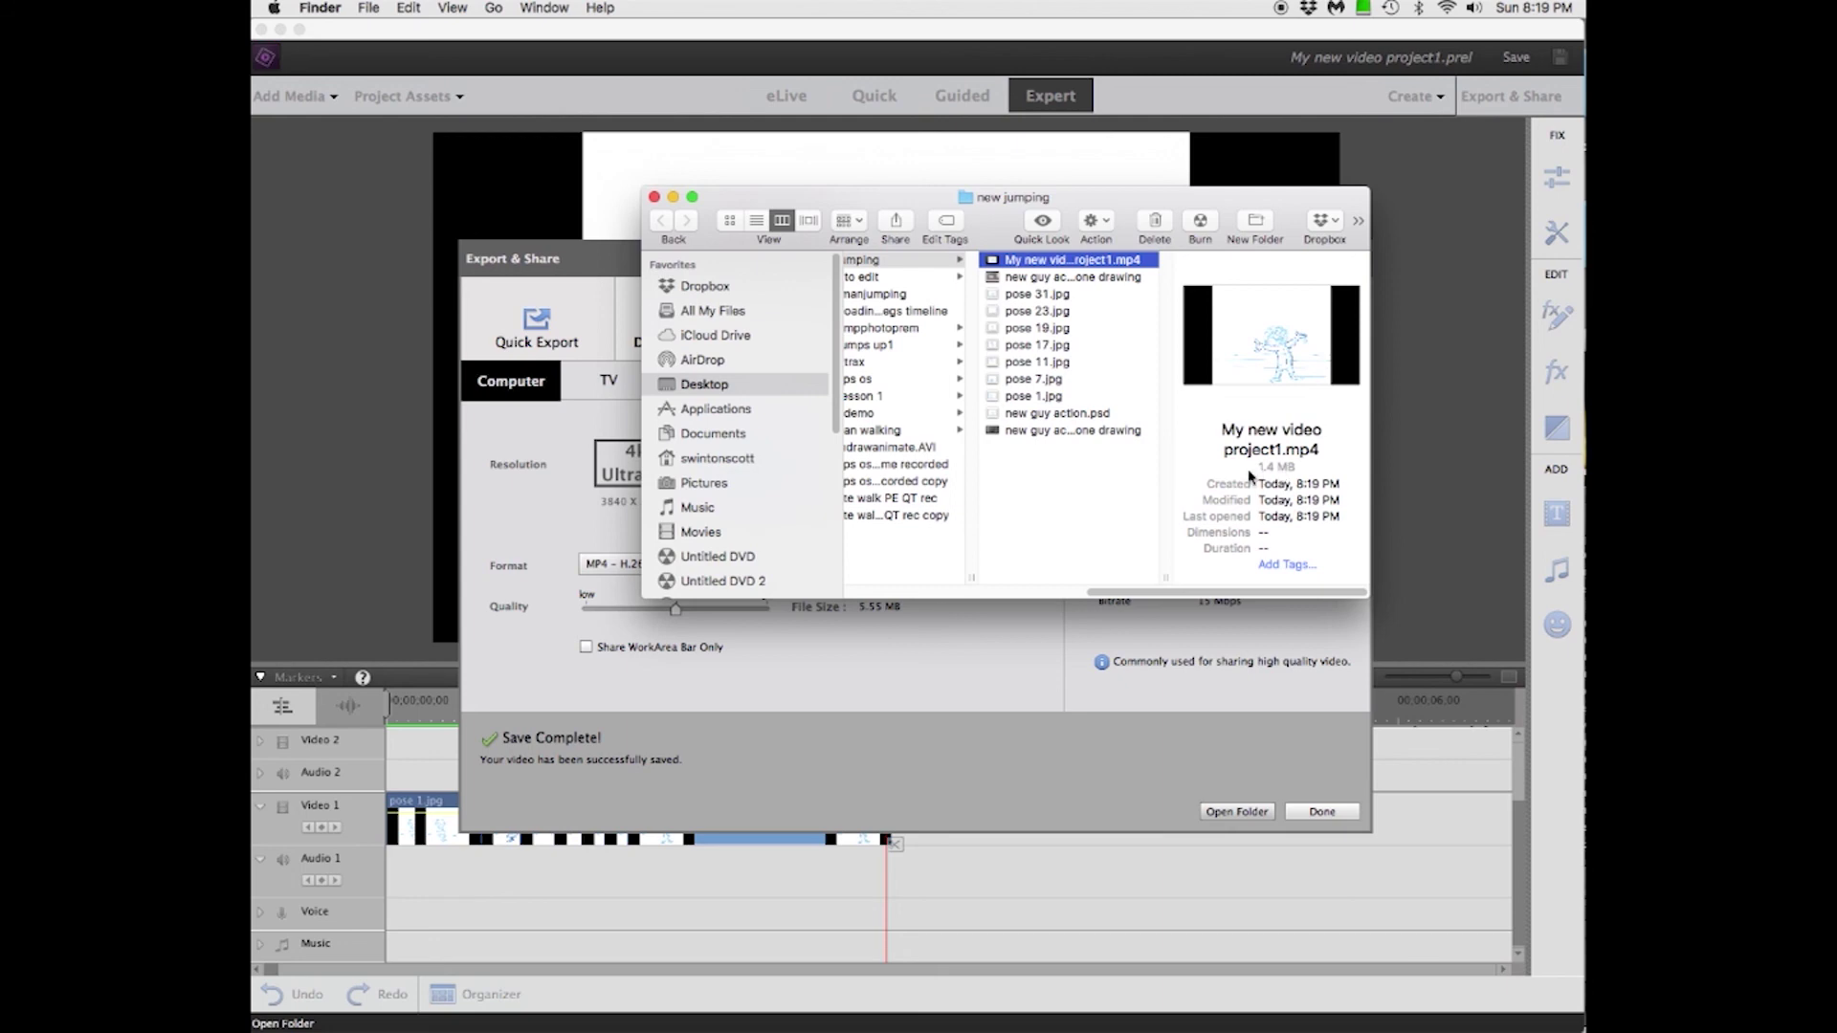
pyautogui.click(655, 197)
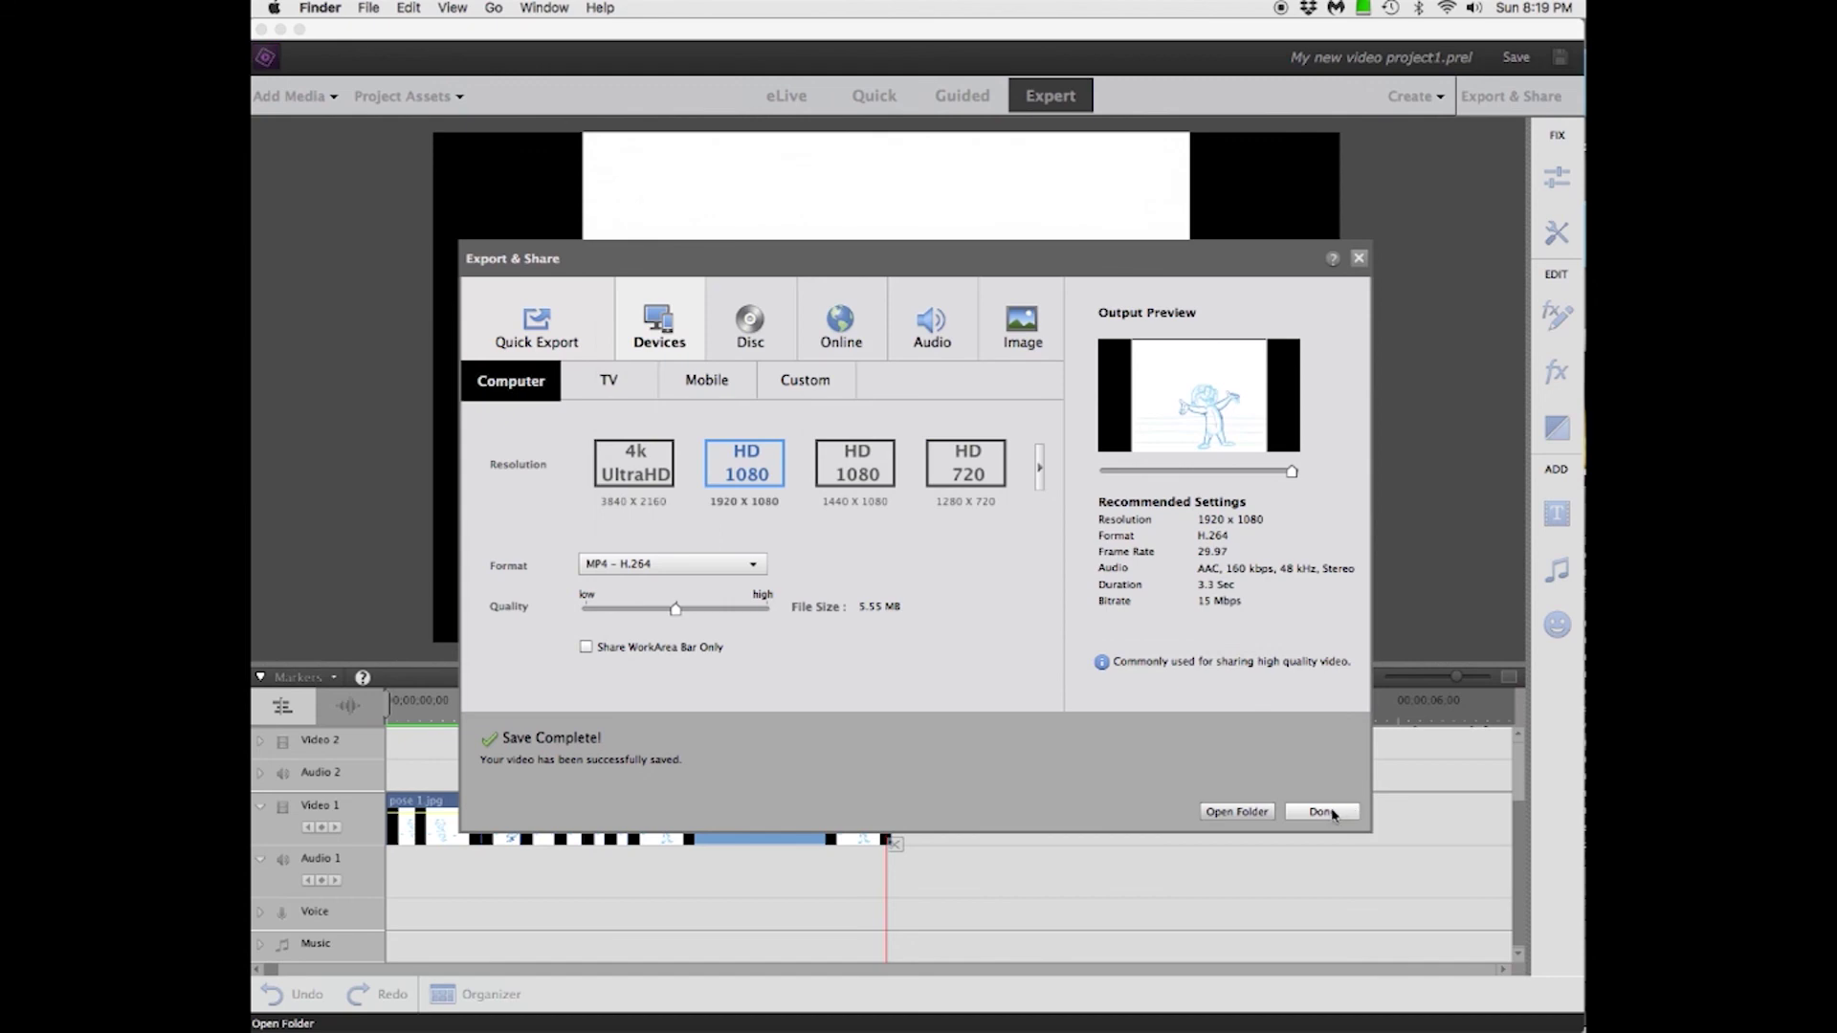
pyautogui.click(1331, 814)
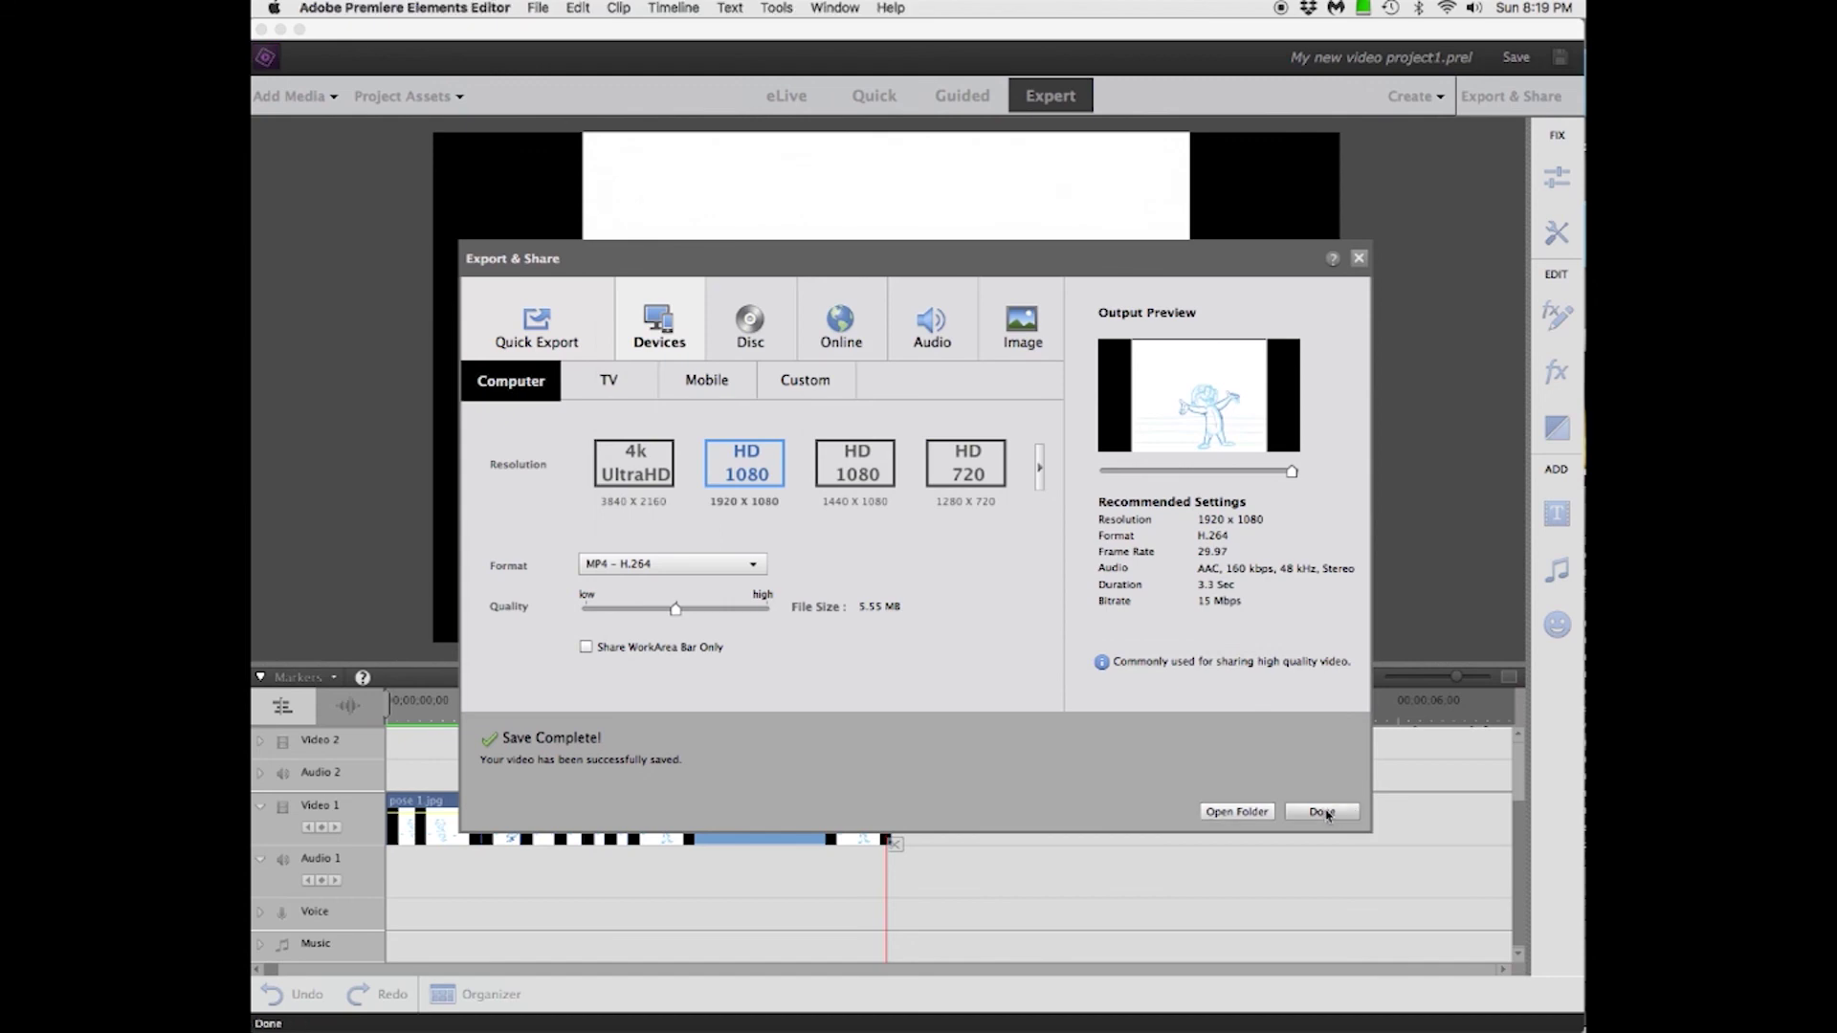
# Step: Close Export & Share, replay the animation, and choose File > Save As
pyautogui.click(1331, 814)
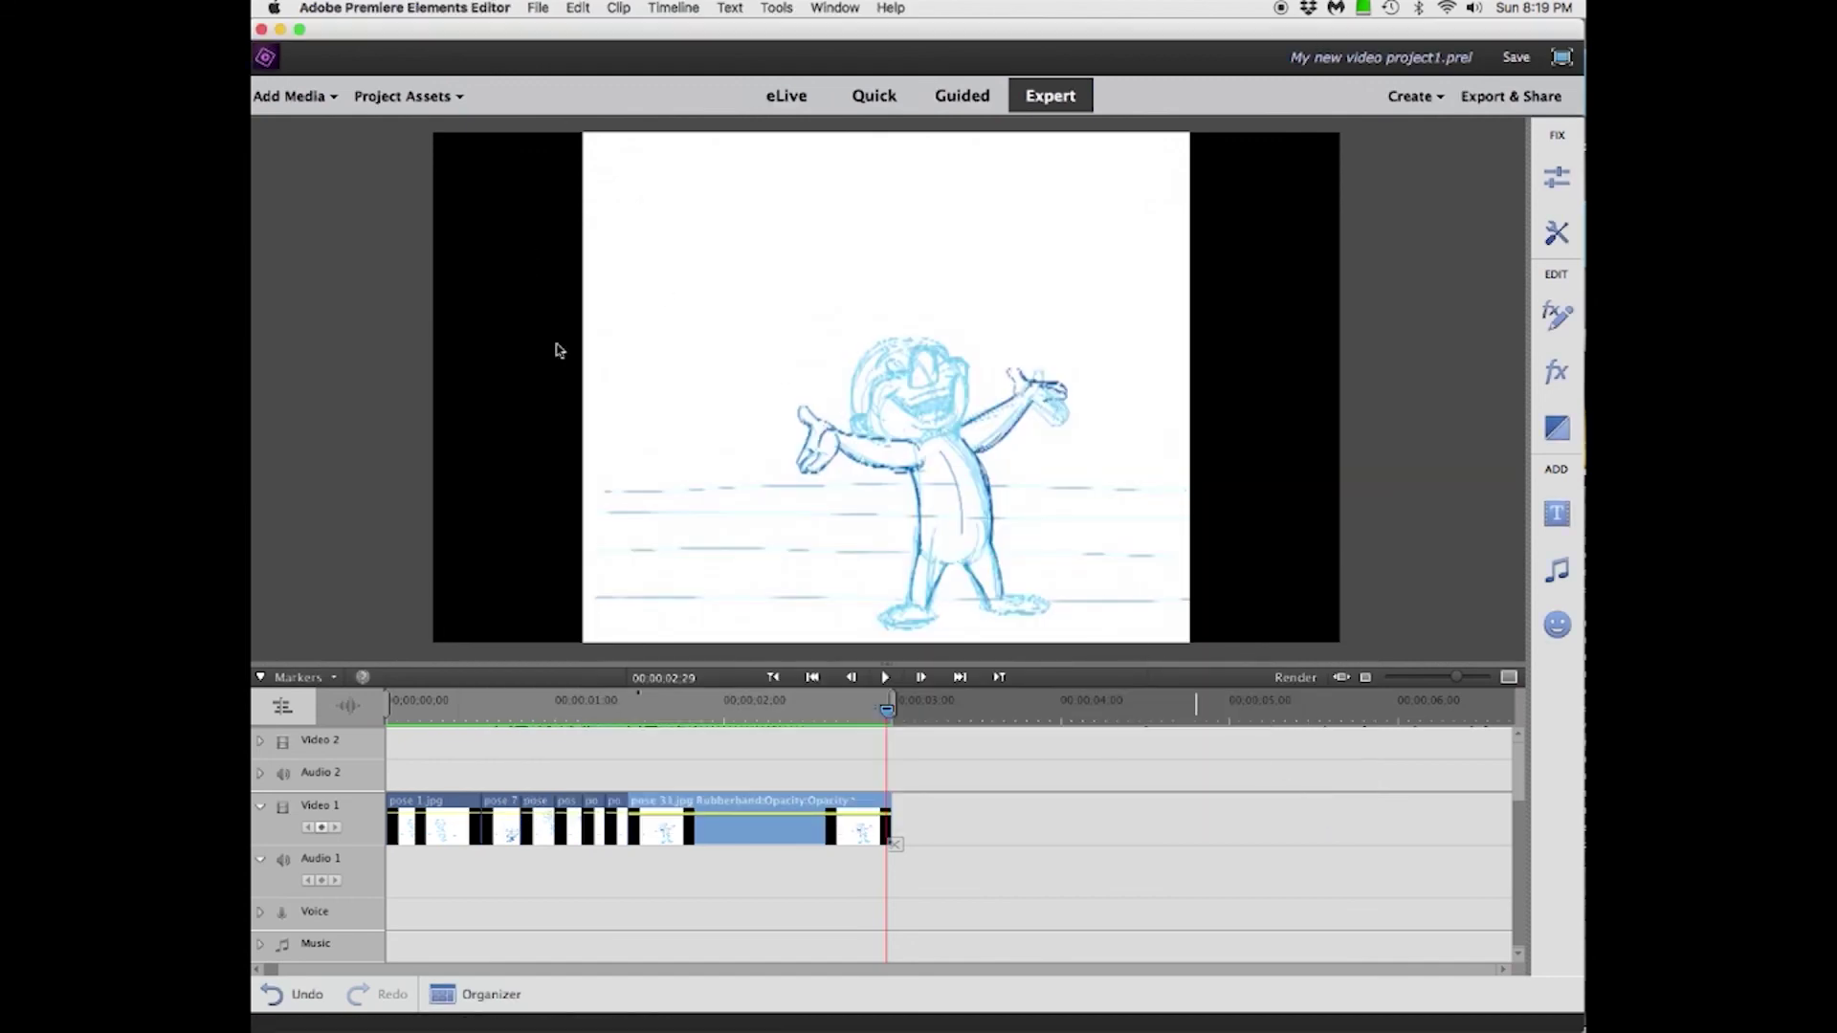
pyautogui.click(885, 677)
pyautogui.click(539, 8)
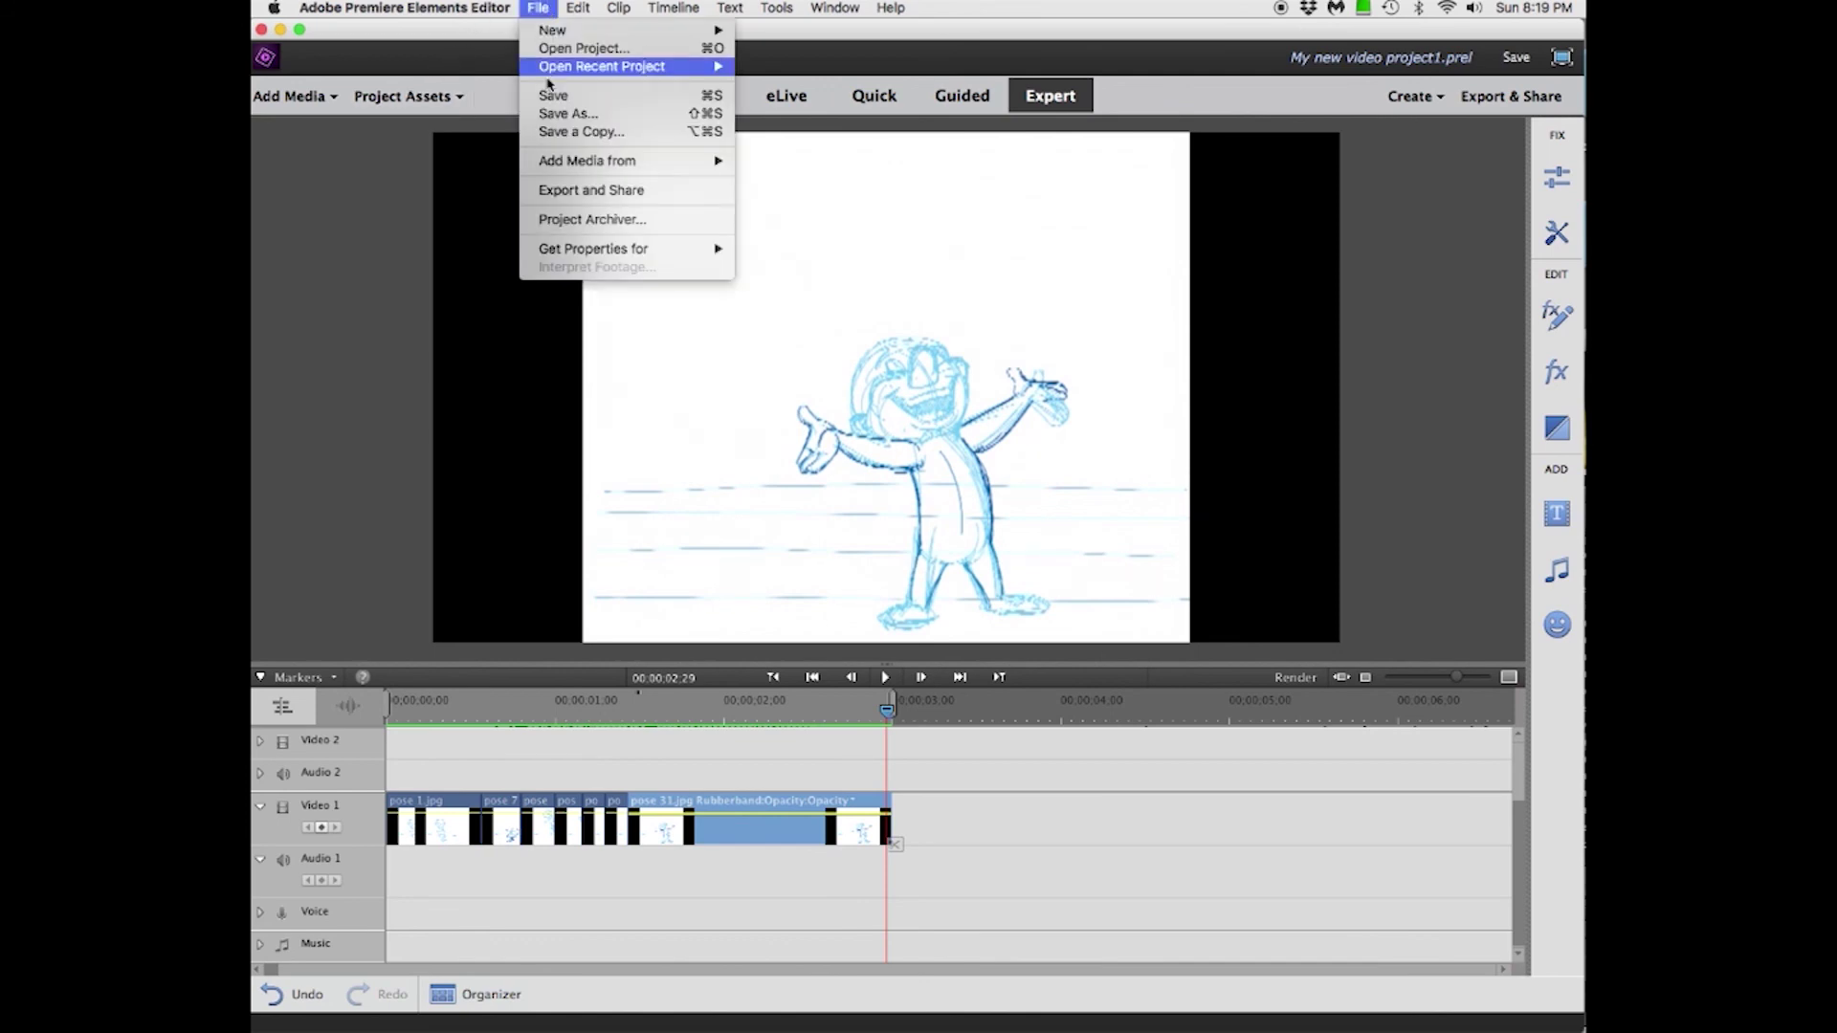
pyautogui.click(558, 115)
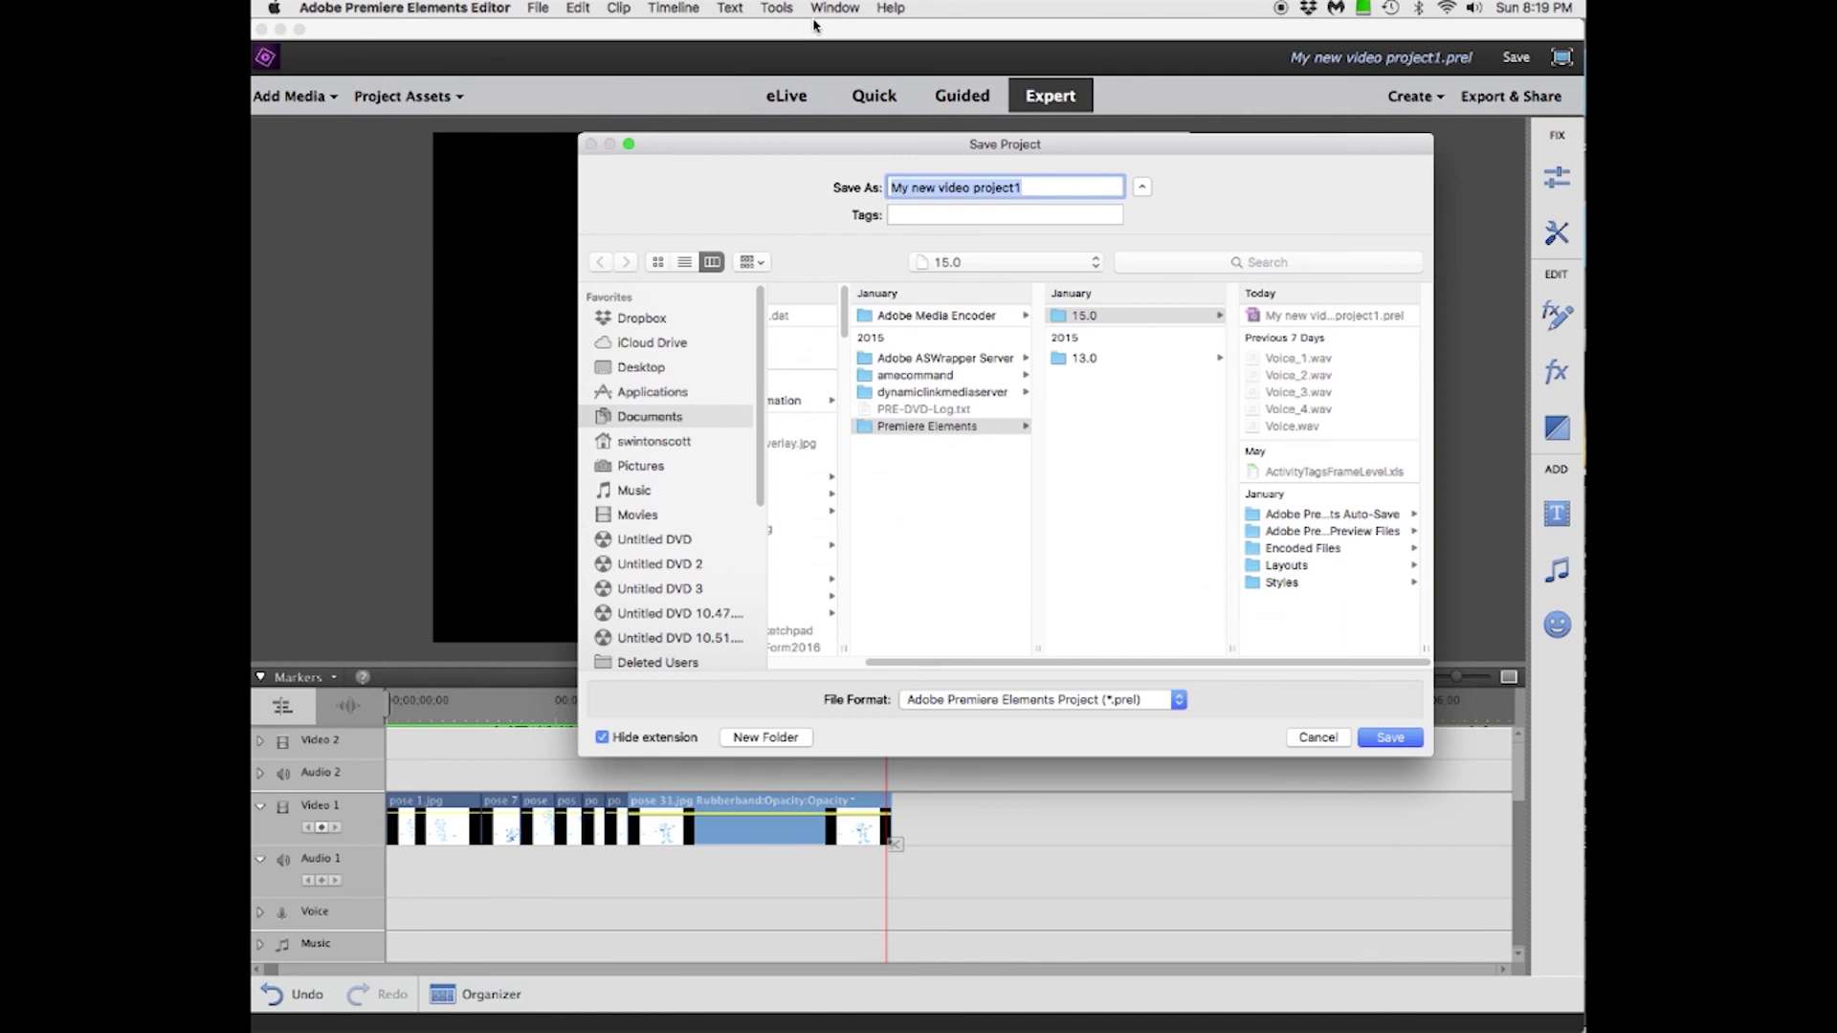
pyautogui.write('n')
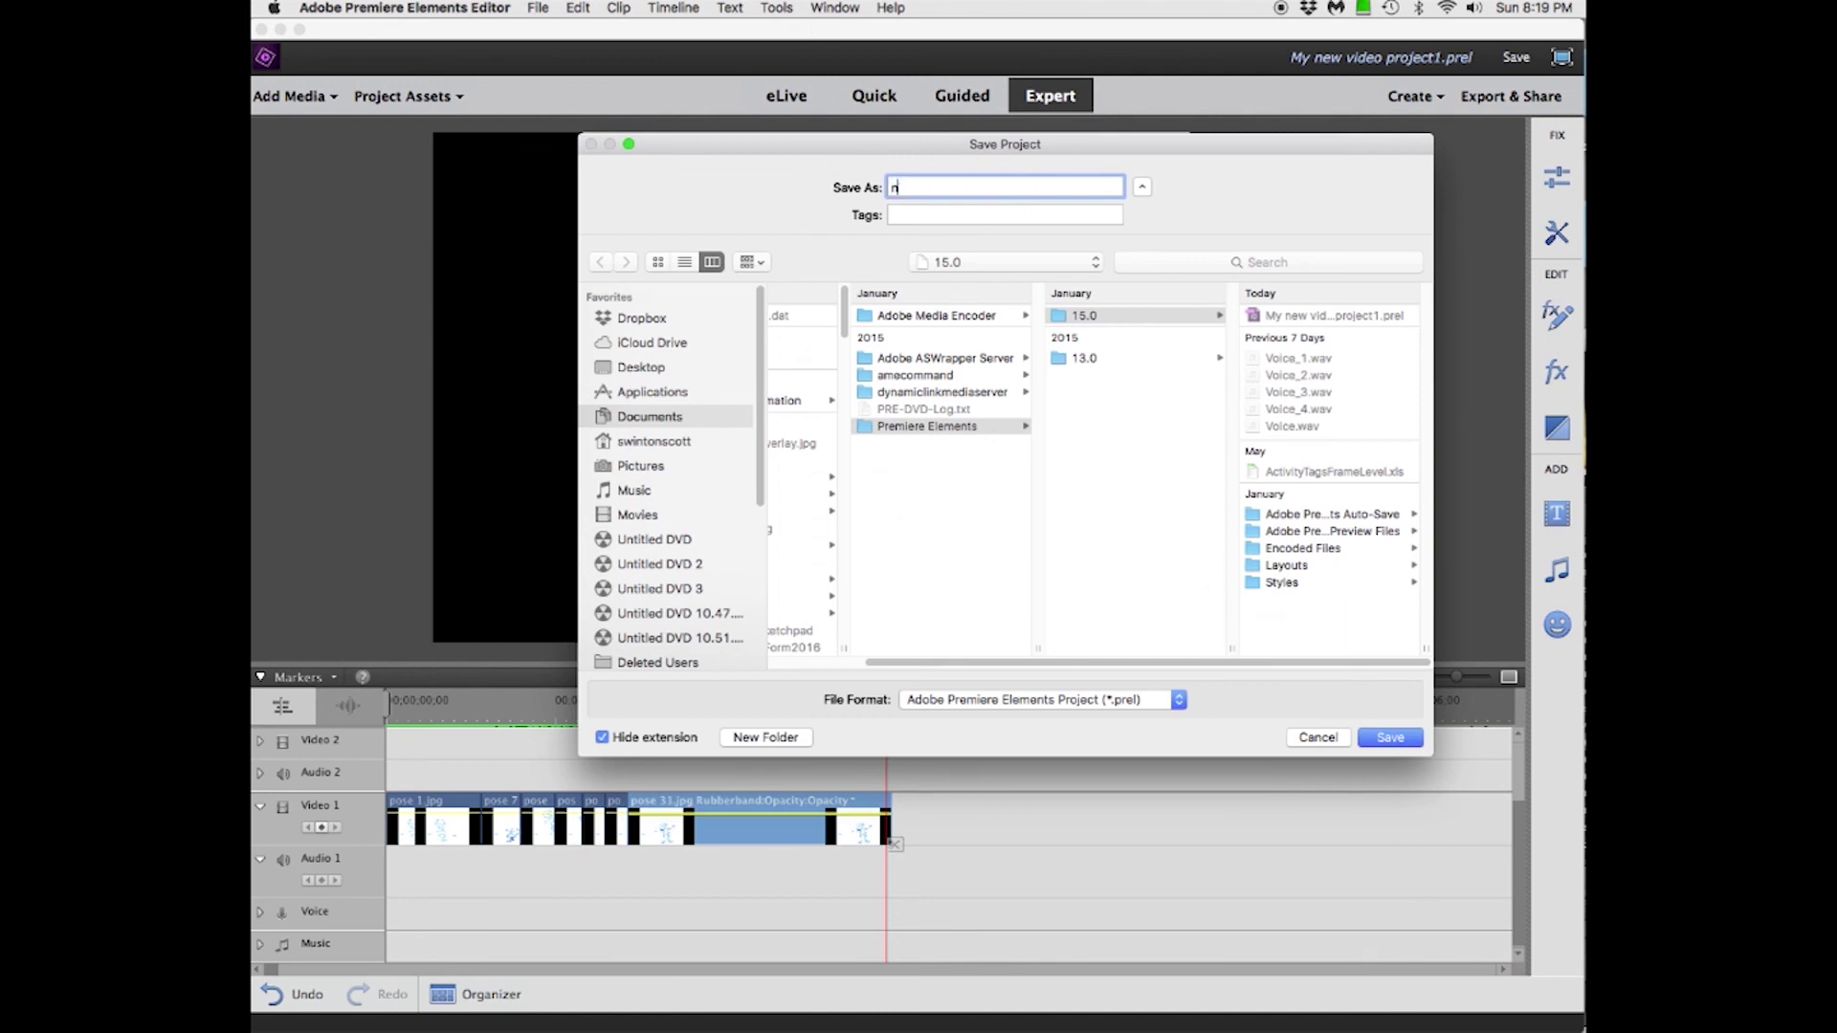
pyautogui.write('ew man ju')
pyautogui.write('mping')
# Step: Save the project as 'new man jumping' in Desktop > animation demos > lessons with audio > new jumping
pyautogui.click(637, 371)
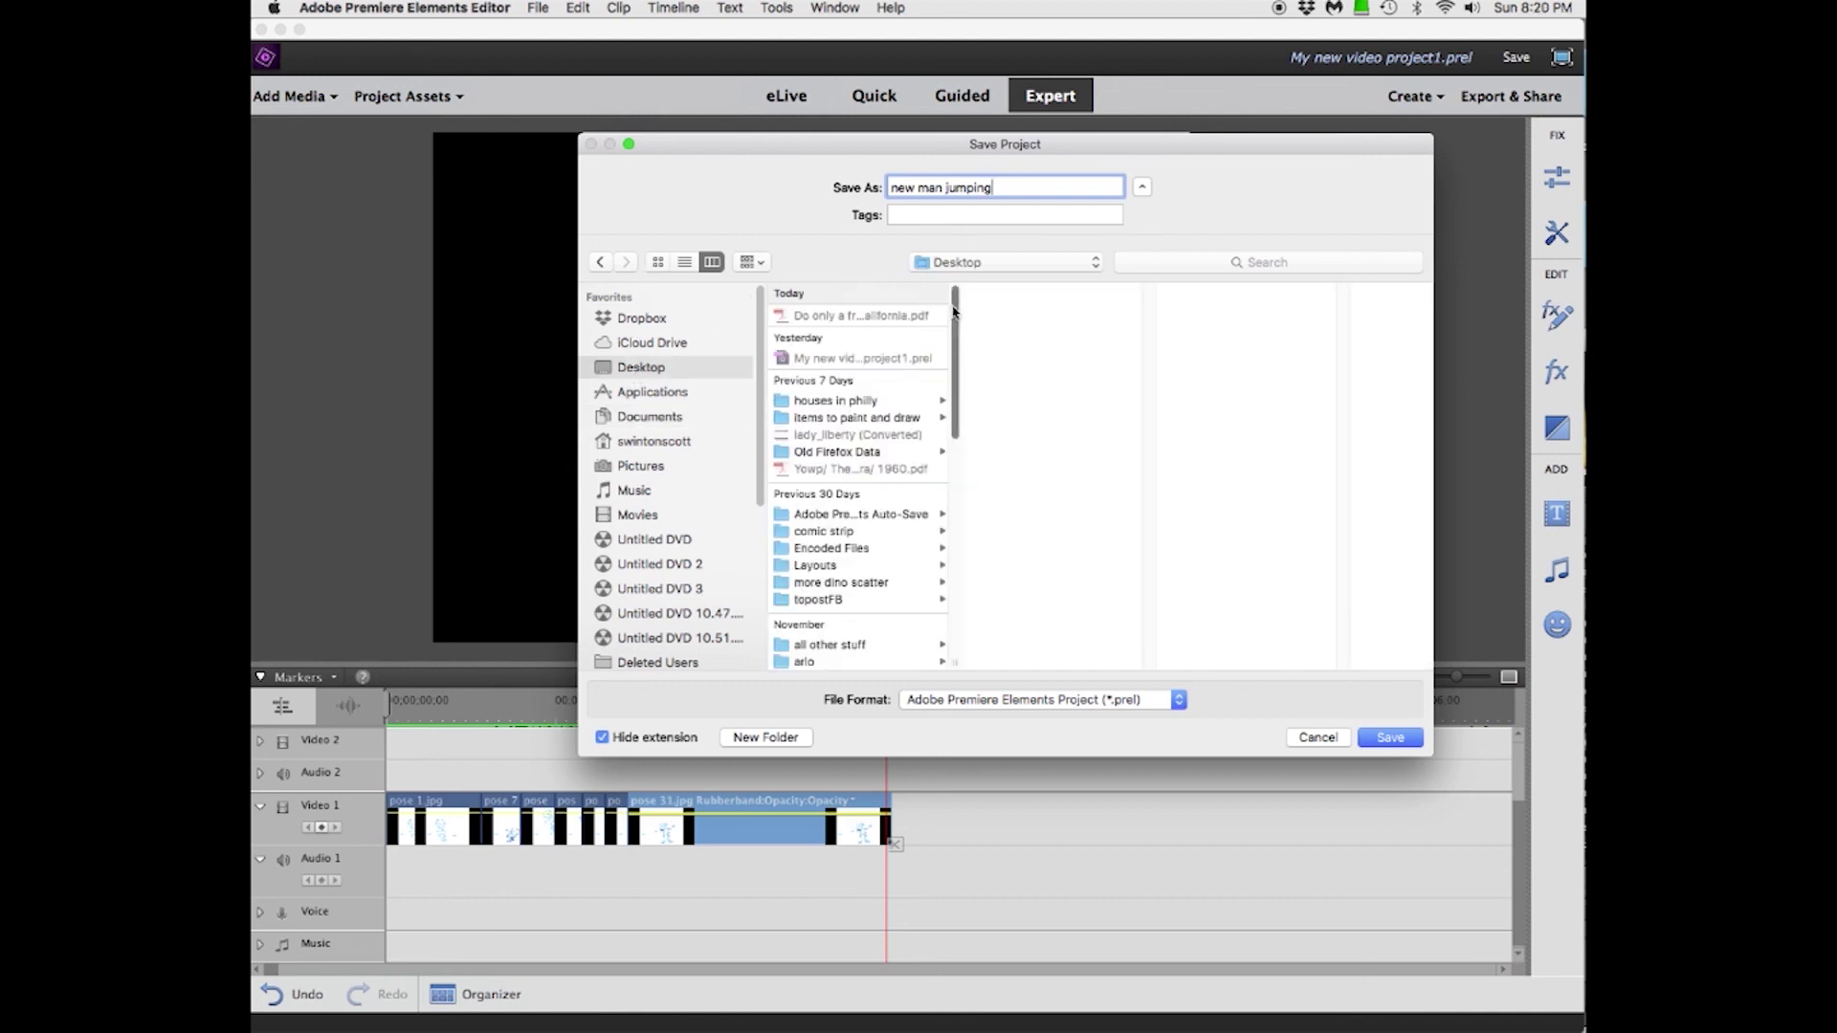
pyautogui.moveTo(952, 311); pyautogui.dragTo(952, 562)
pyautogui.click(857, 577)
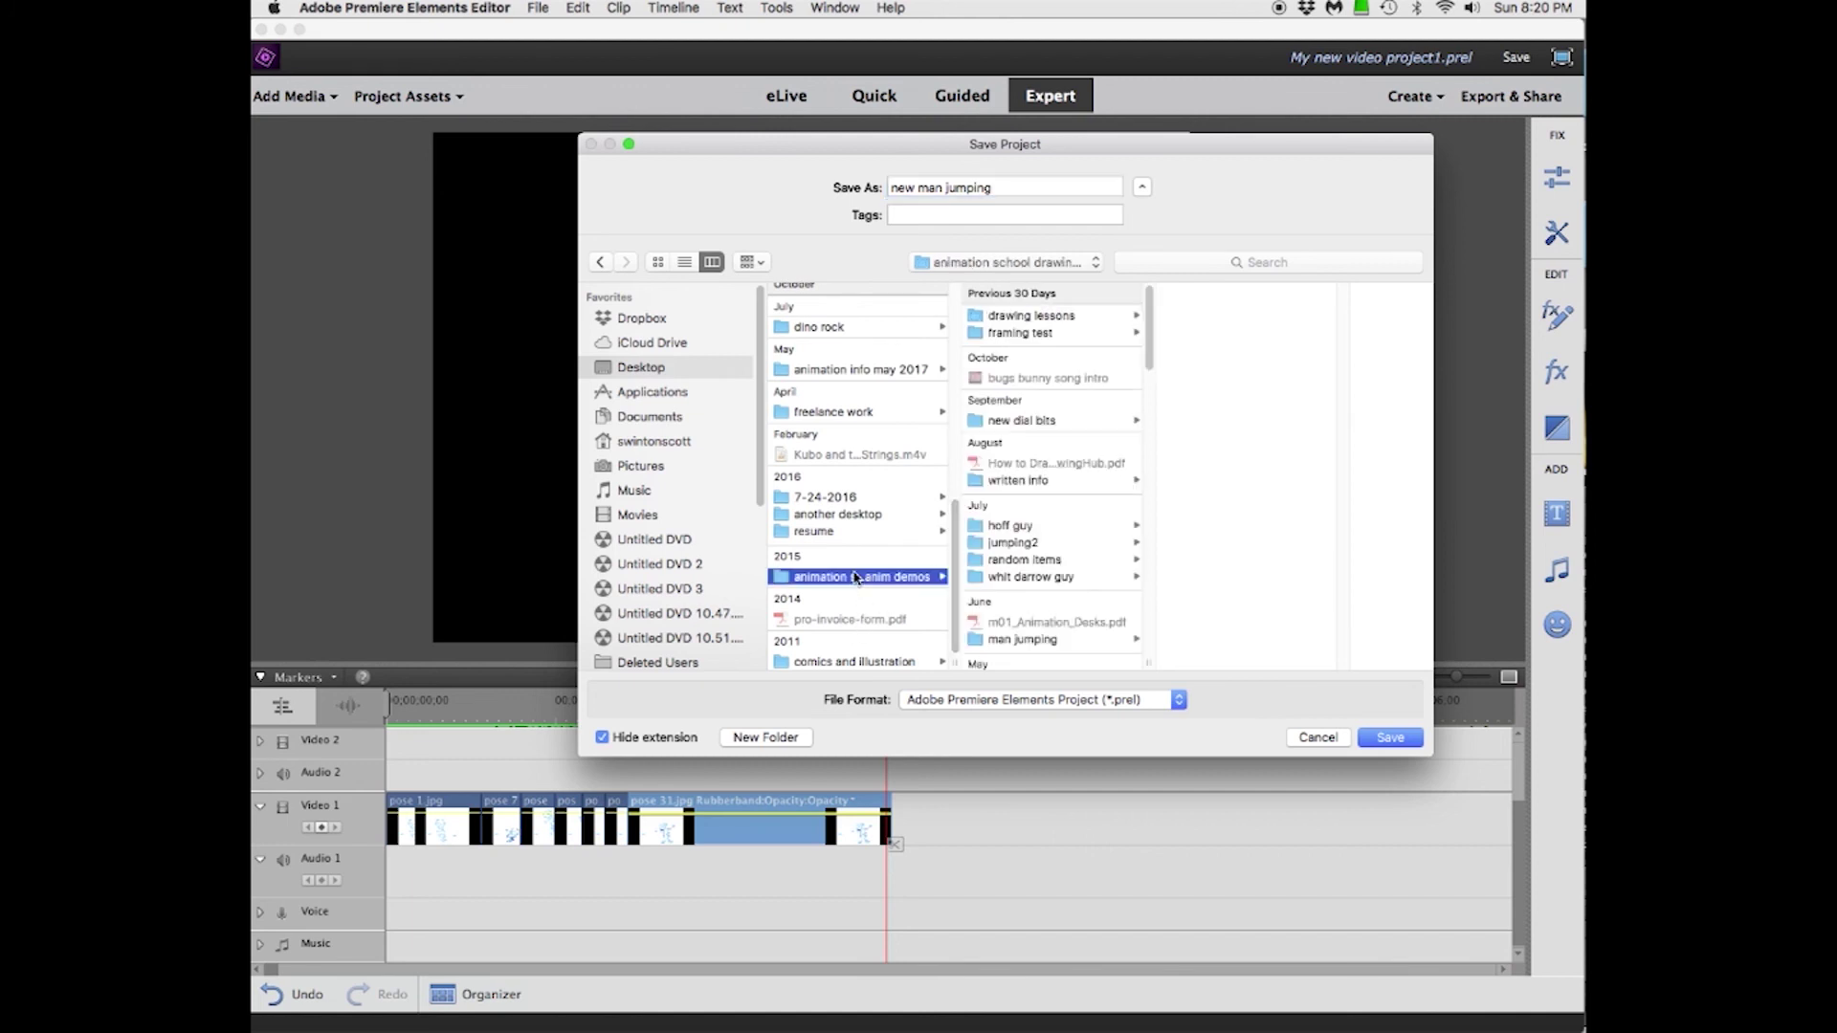
pyautogui.moveTo(1148, 301); pyautogui.dragTo(1148, 386)
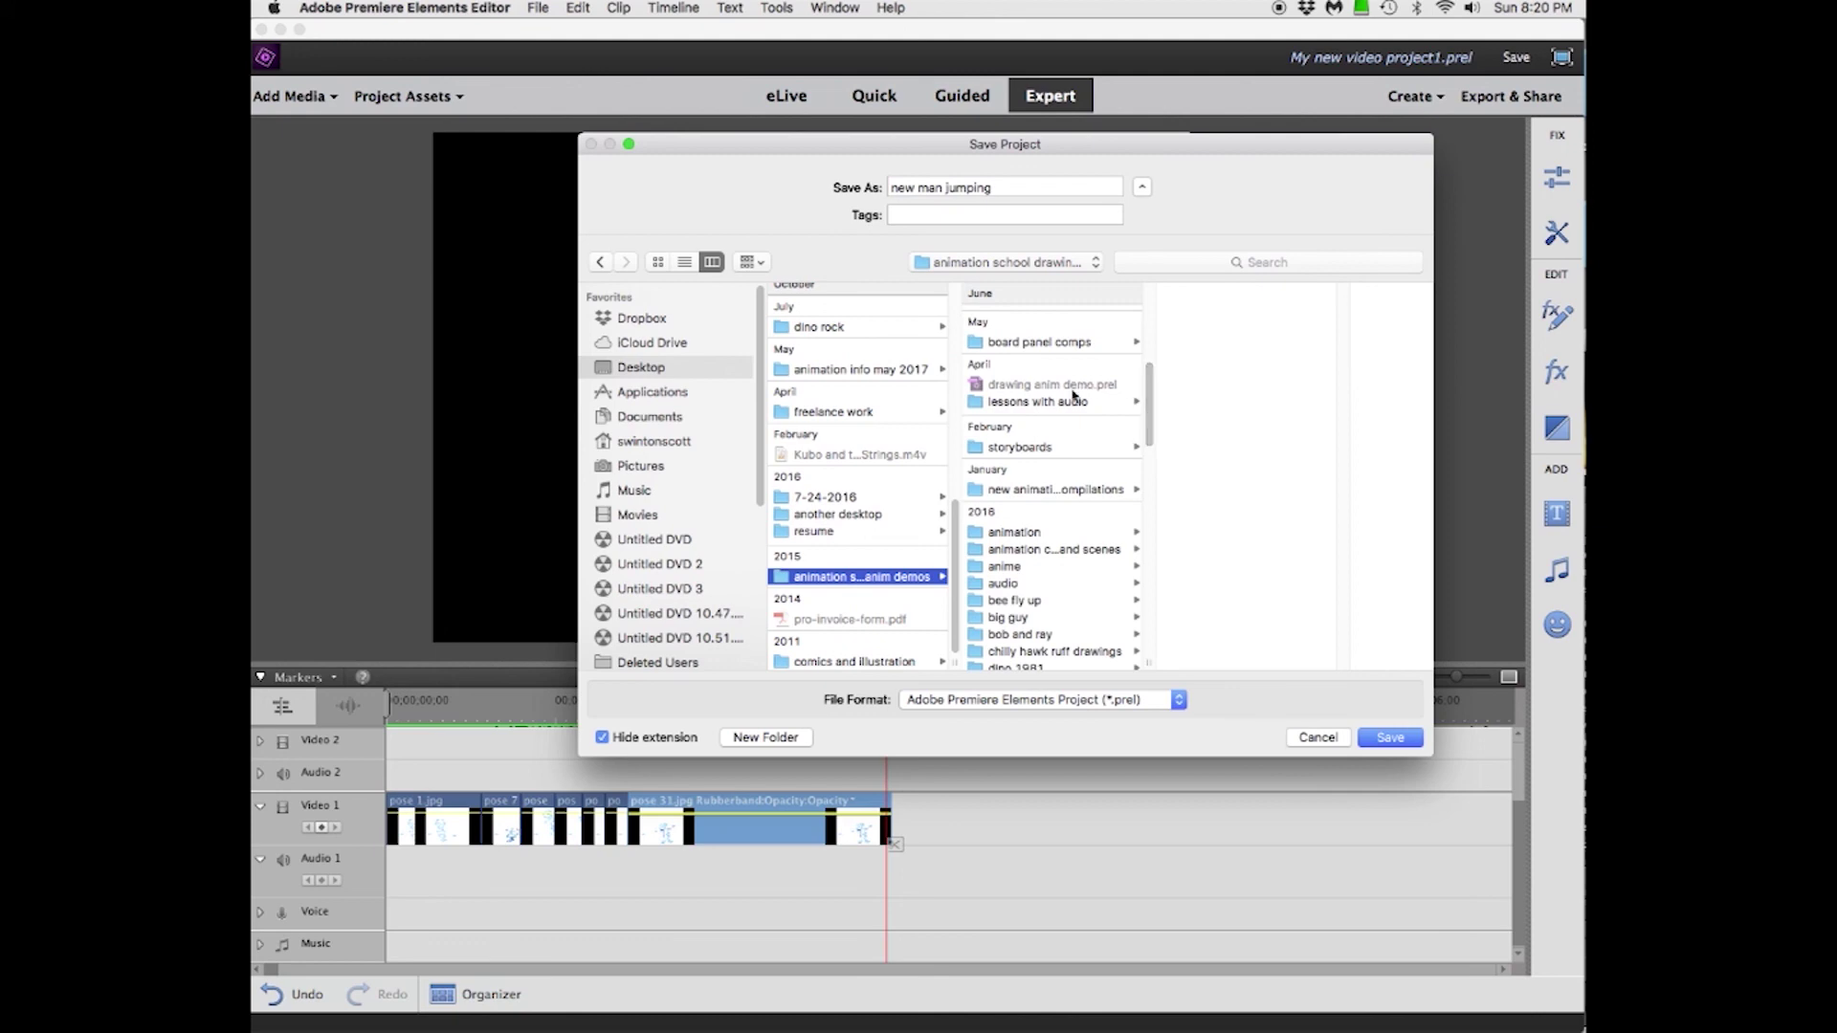
pyautogui.click(1074, 399)
pyautogui.click(1214, 316)
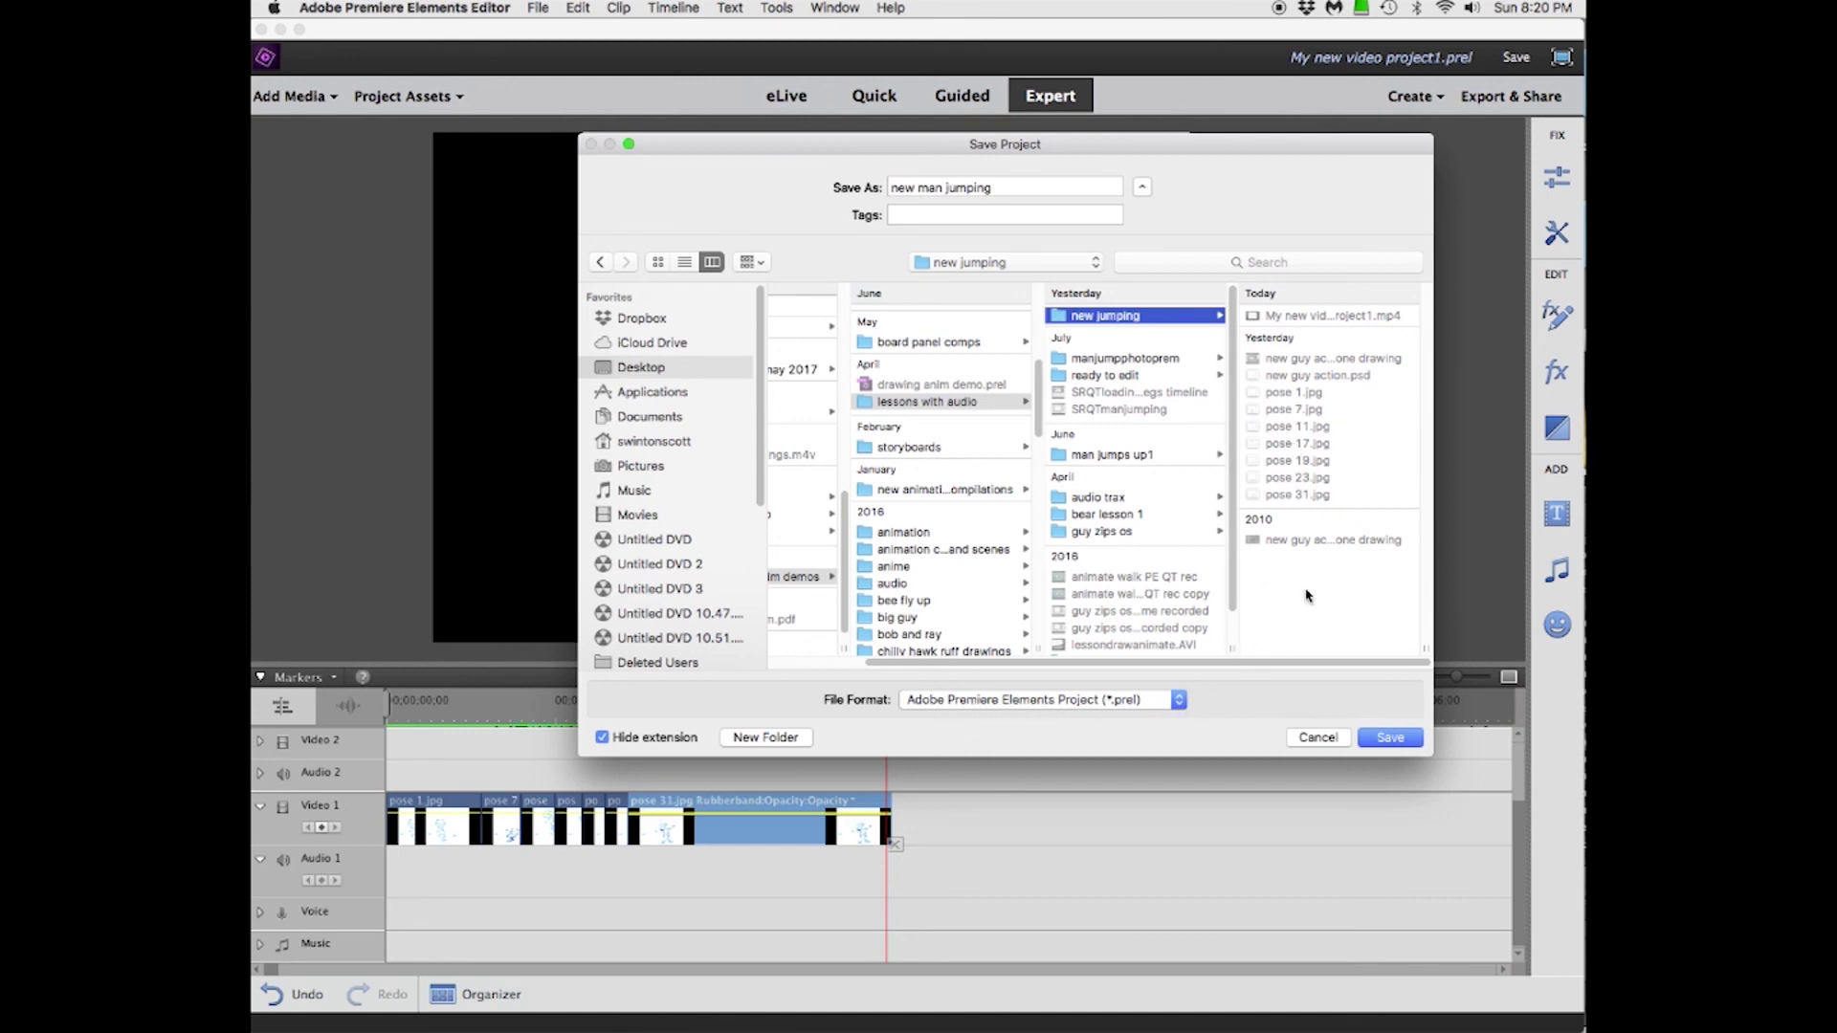
pyautogui.click(1386, 737)
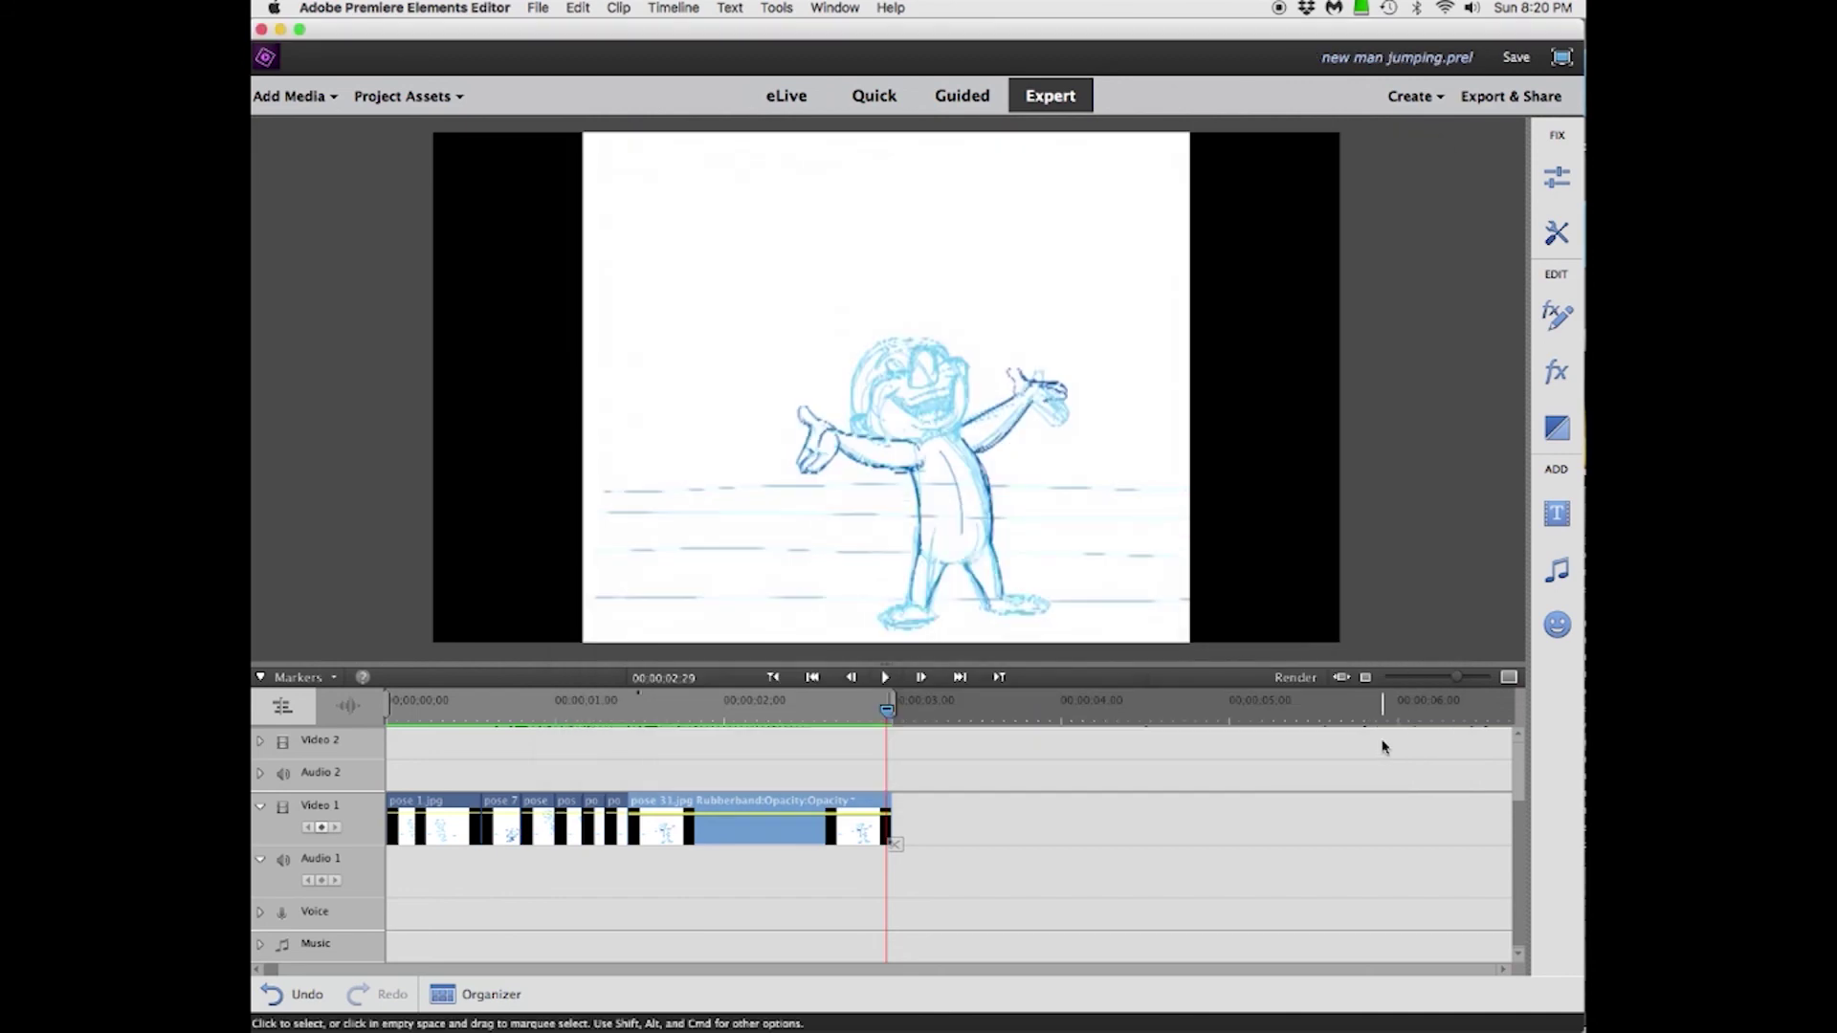